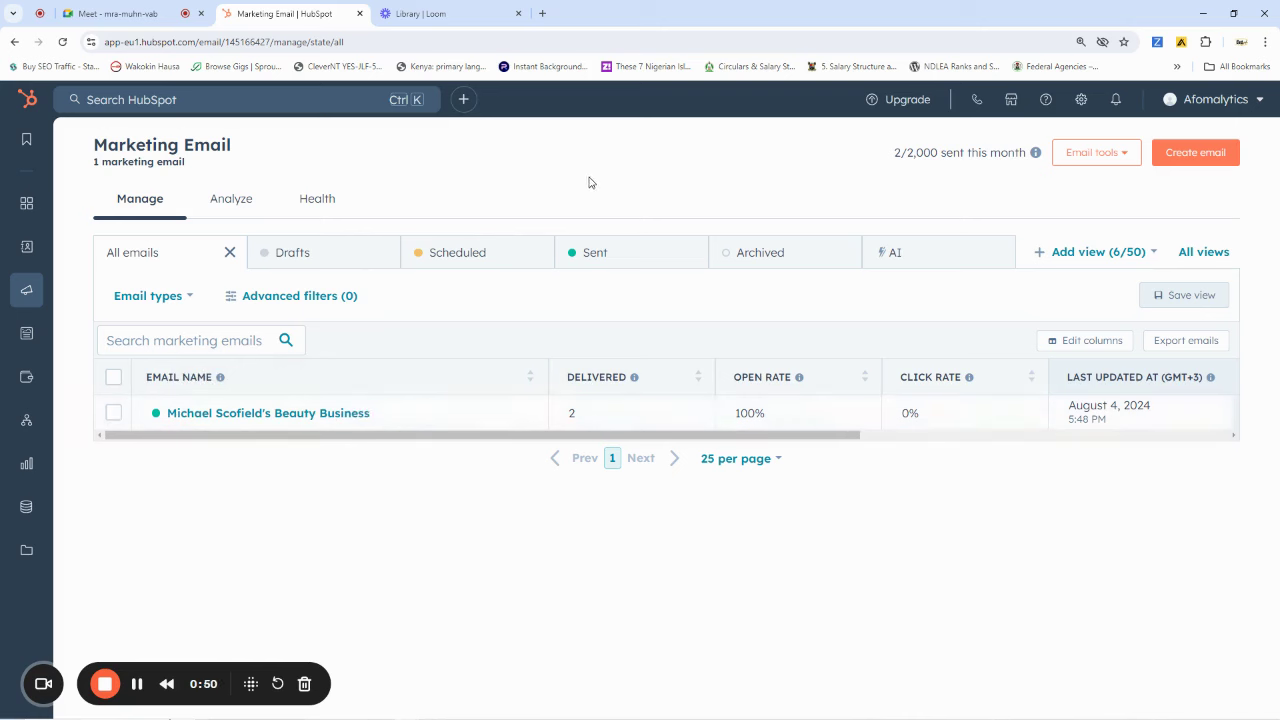
Create a new marketing email and choose the Regular email type
left_click(1204, 154)
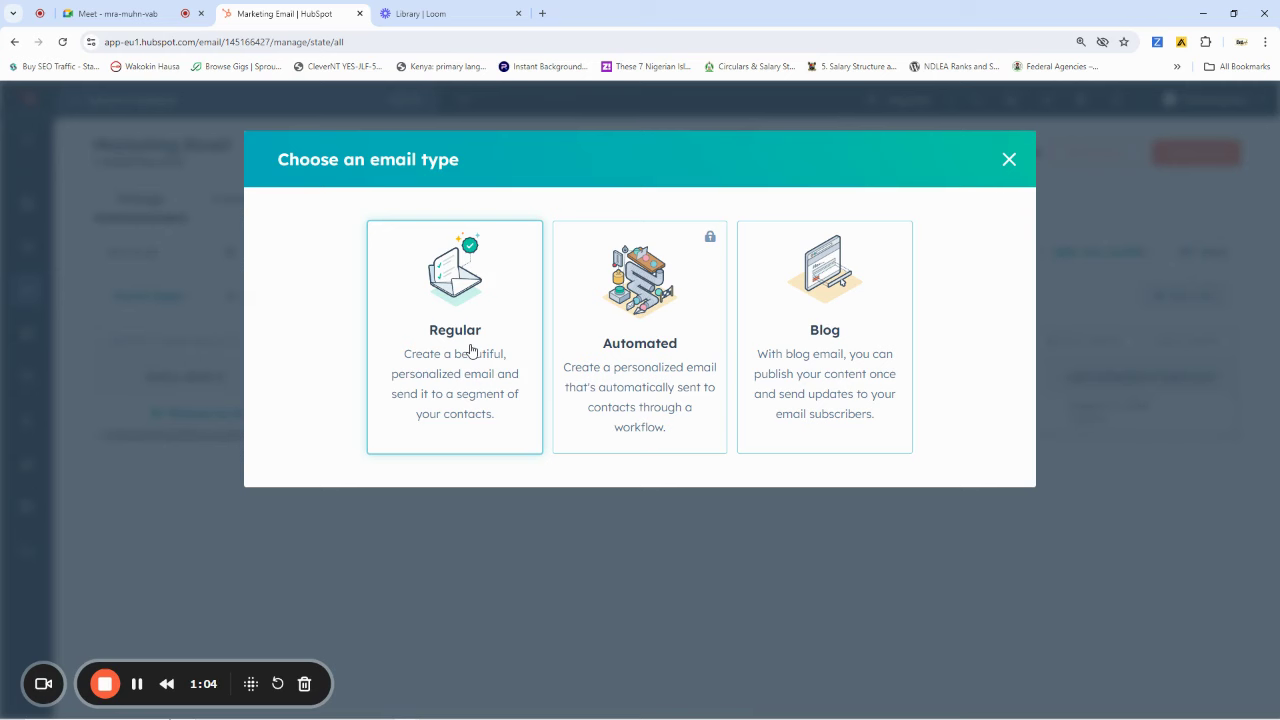
left_click(470, 349)
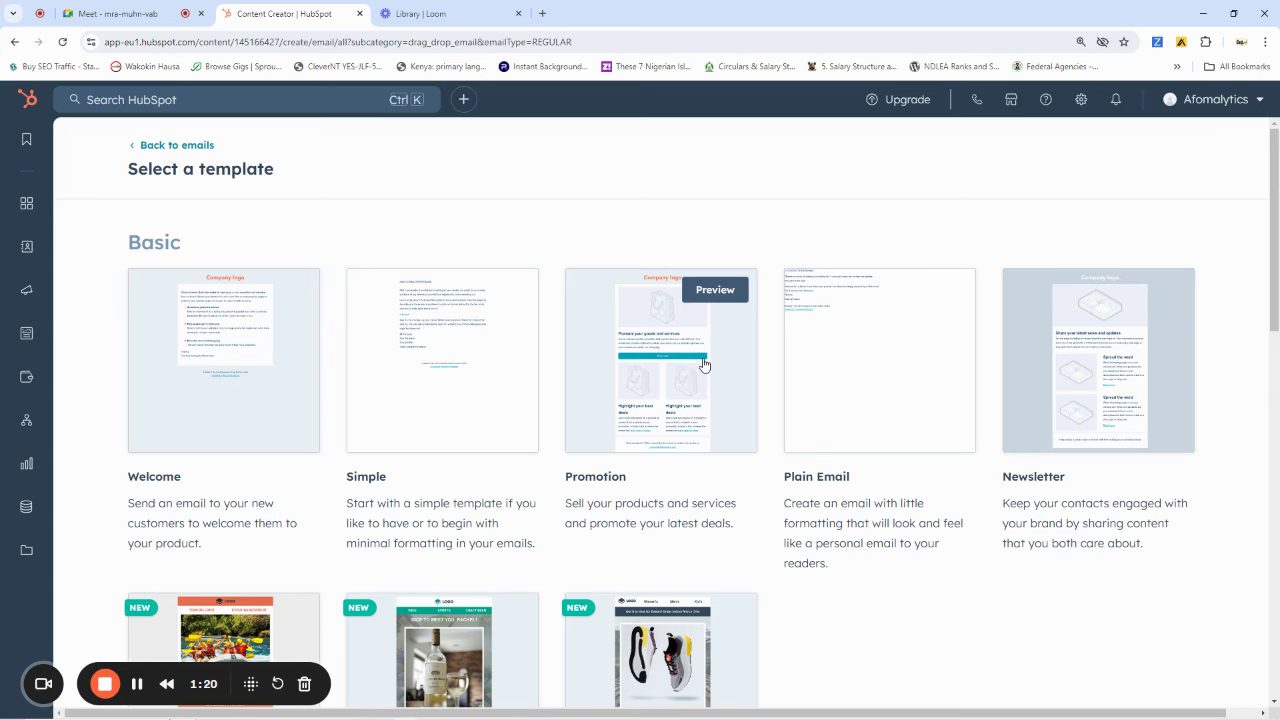
scroll(680, 365, "down", 6)
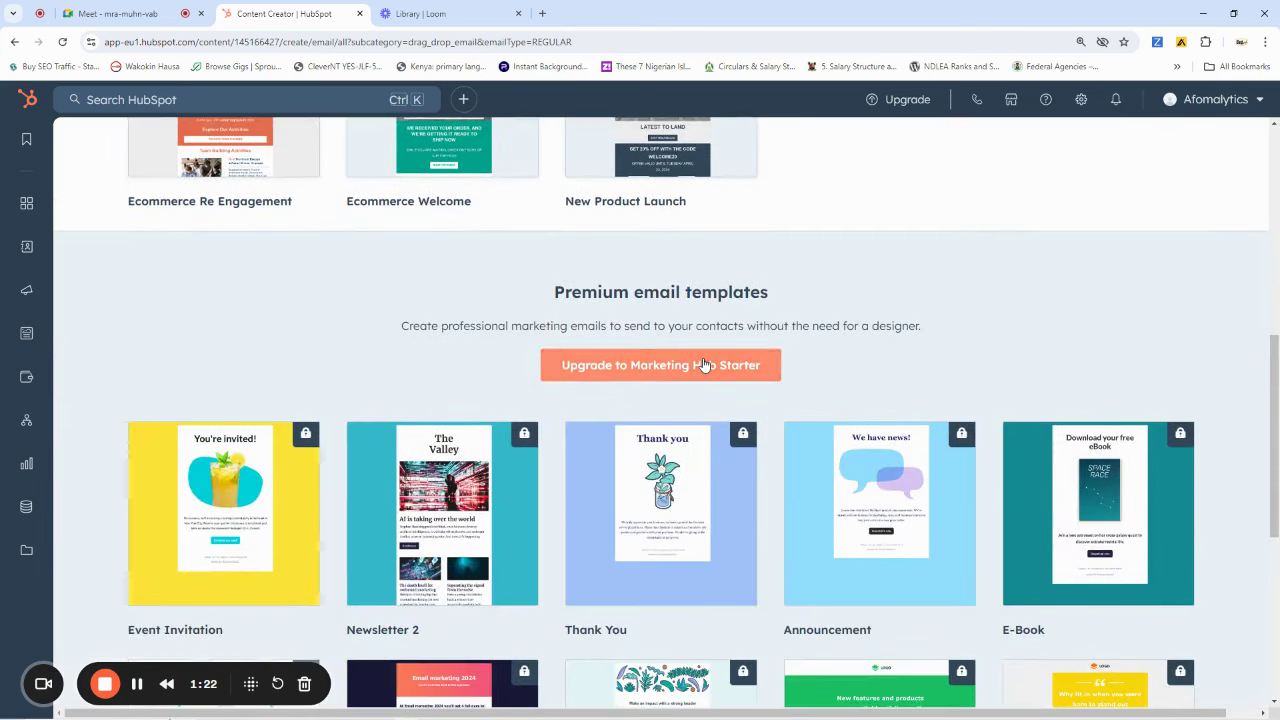
scroll(703, 364, "down", 3)
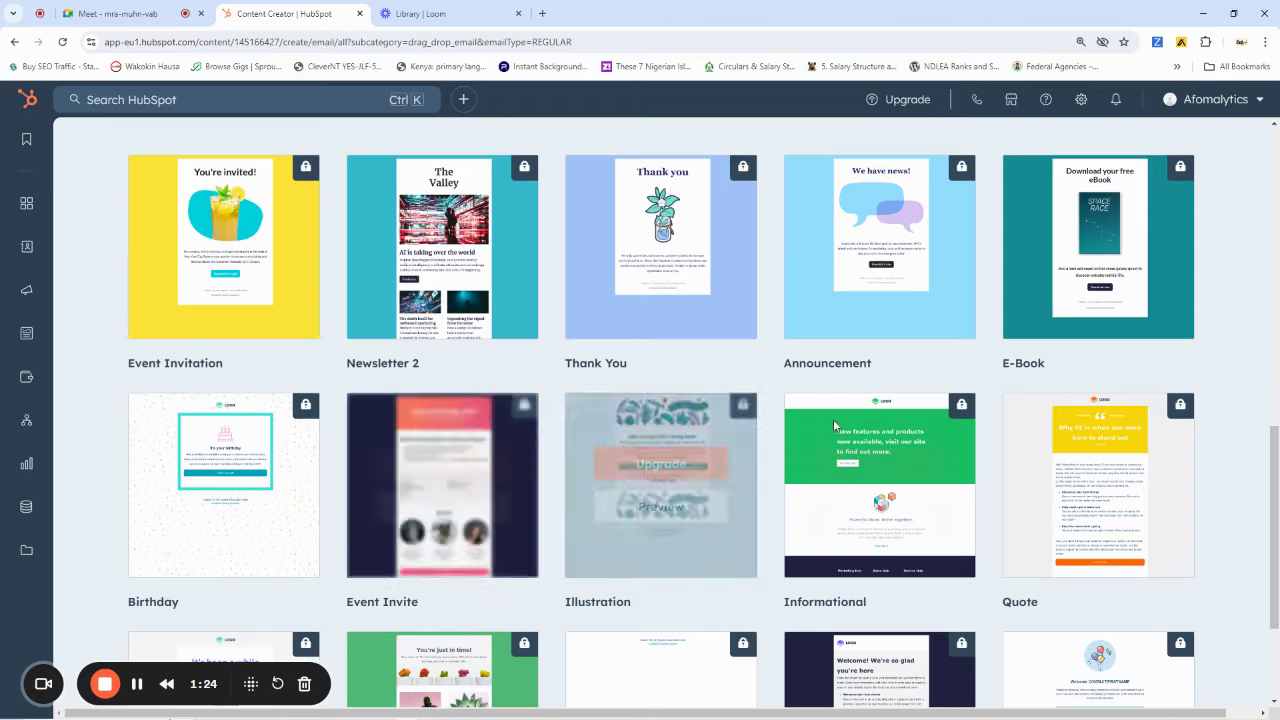
scroll(700, 450, "down", 2)
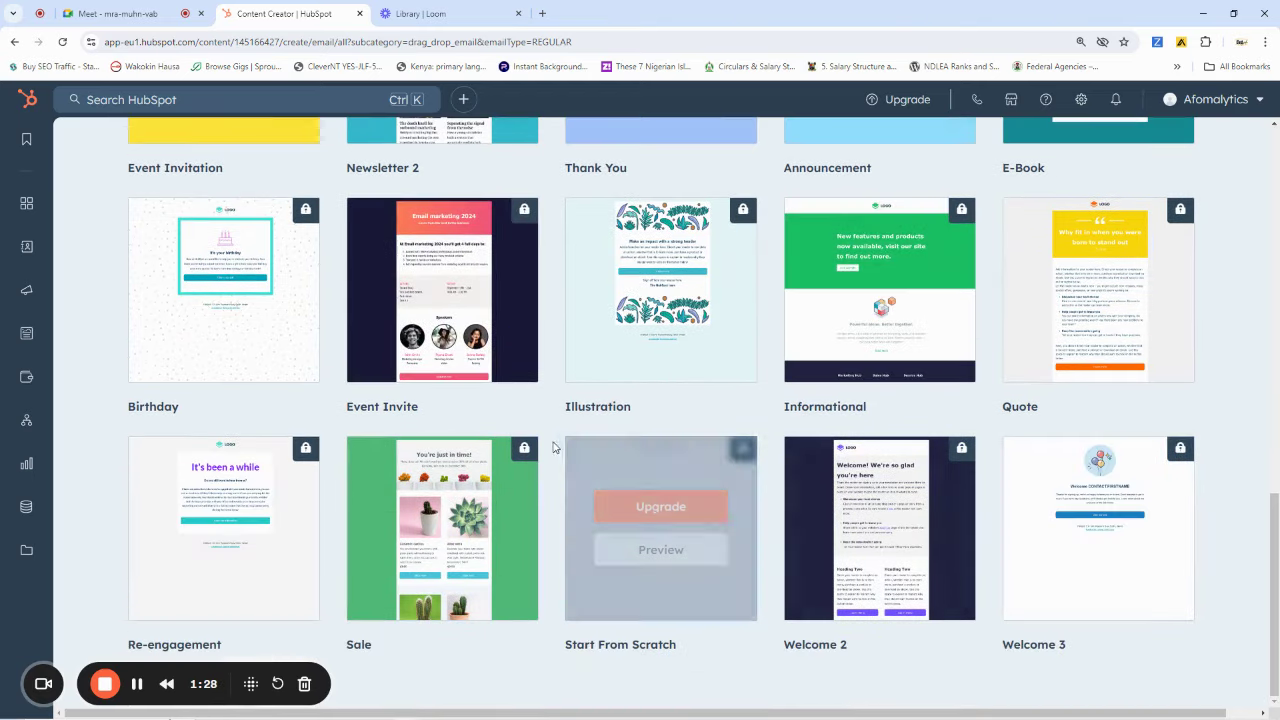
scroll(988, 430, "up", 8)
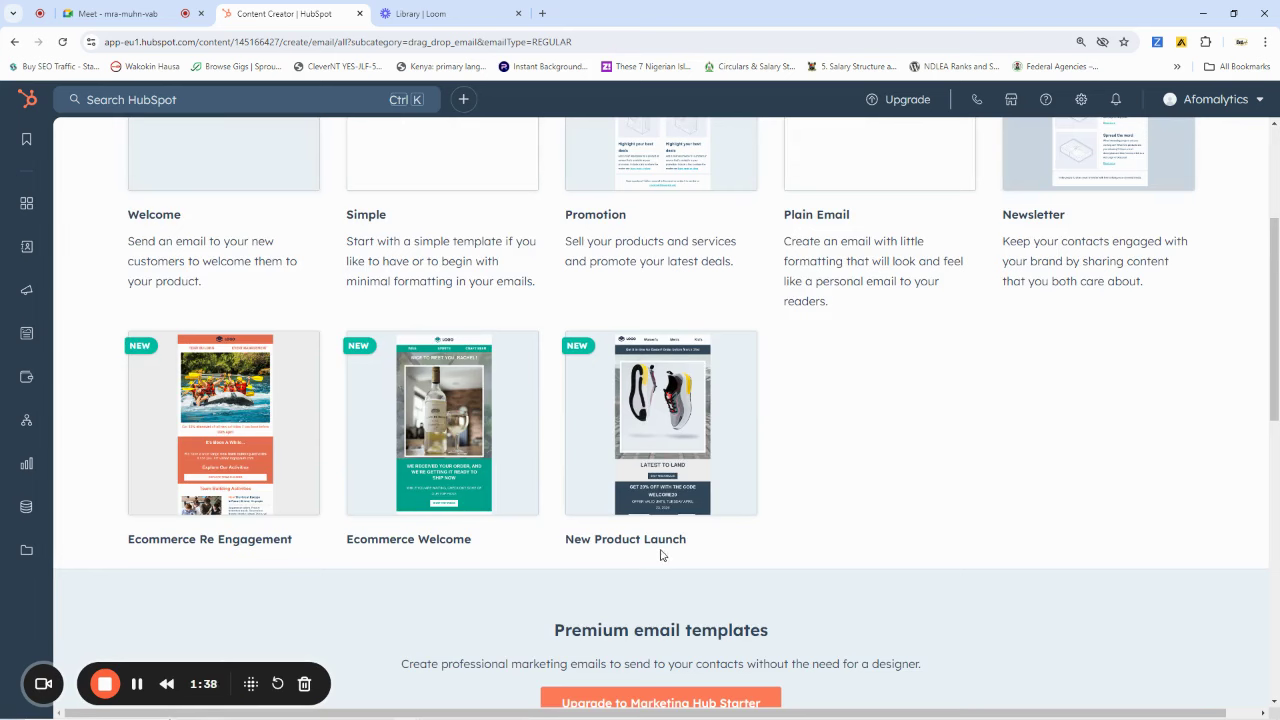
mouse_move(665, 486)
mouse_move(446, 514)
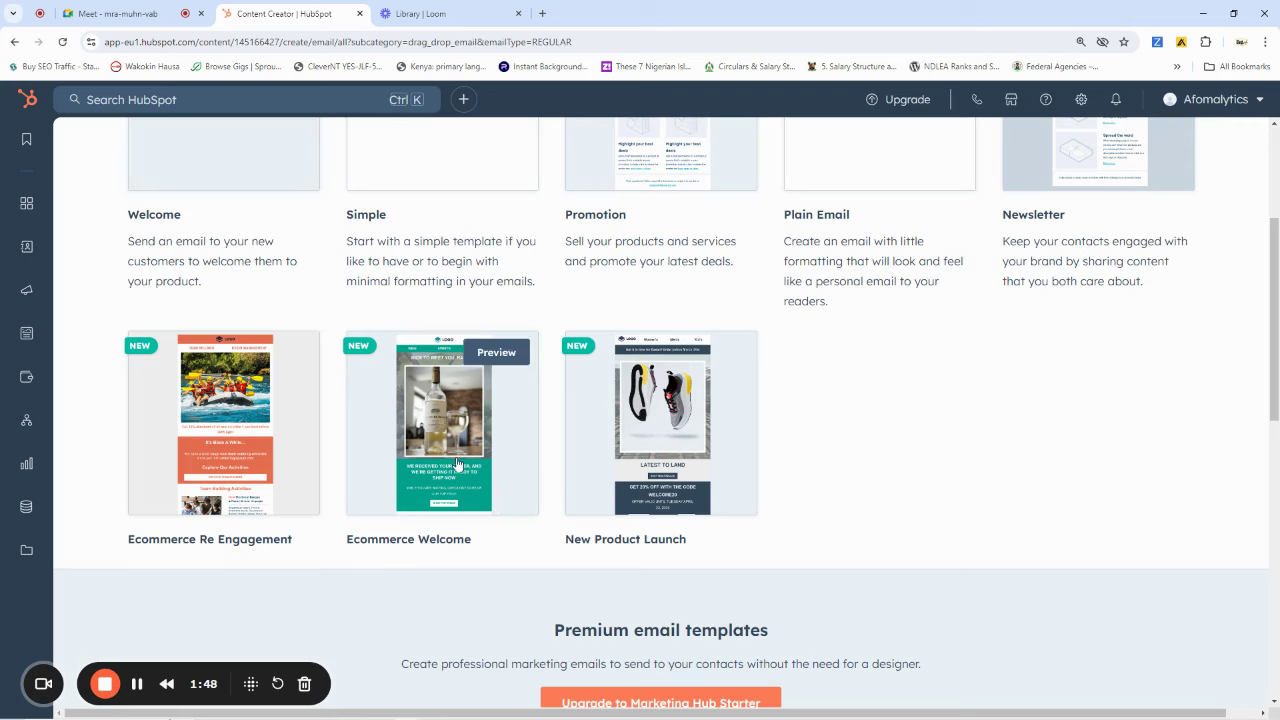
mouse_move(261, 483)
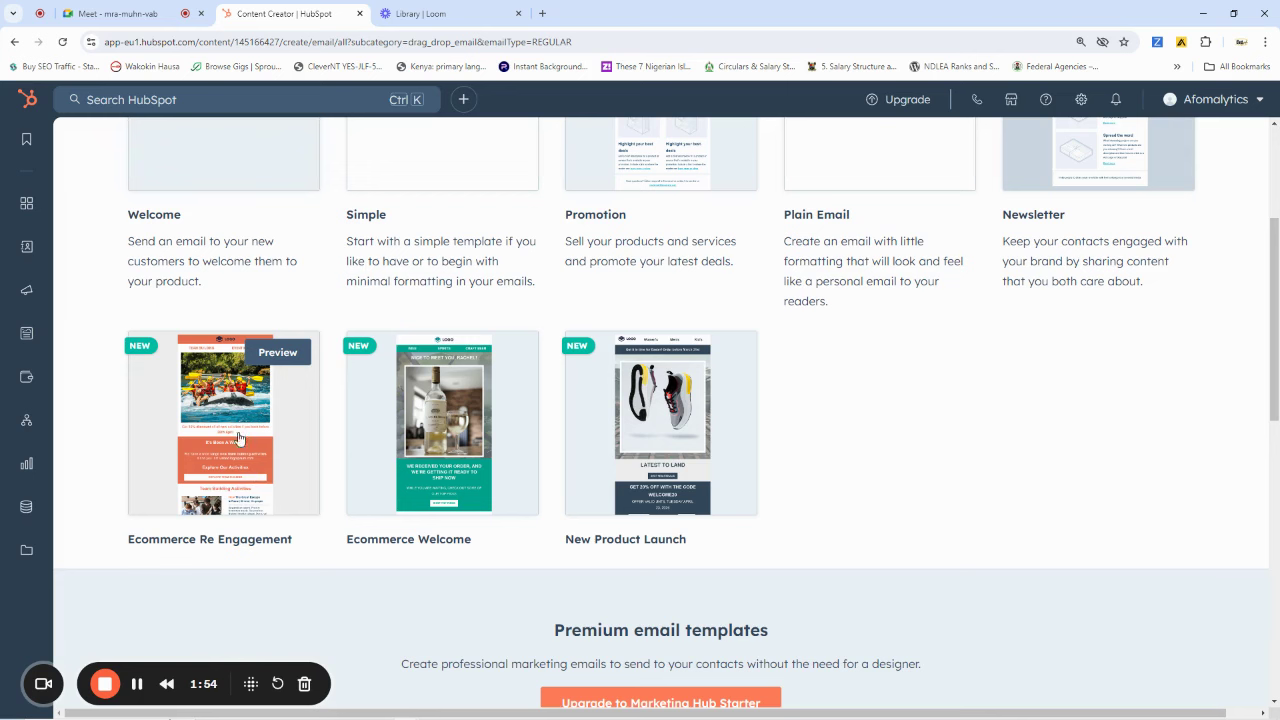
scroll(816, 447, "down", 1)
scroll(816, 447, "down", 3)
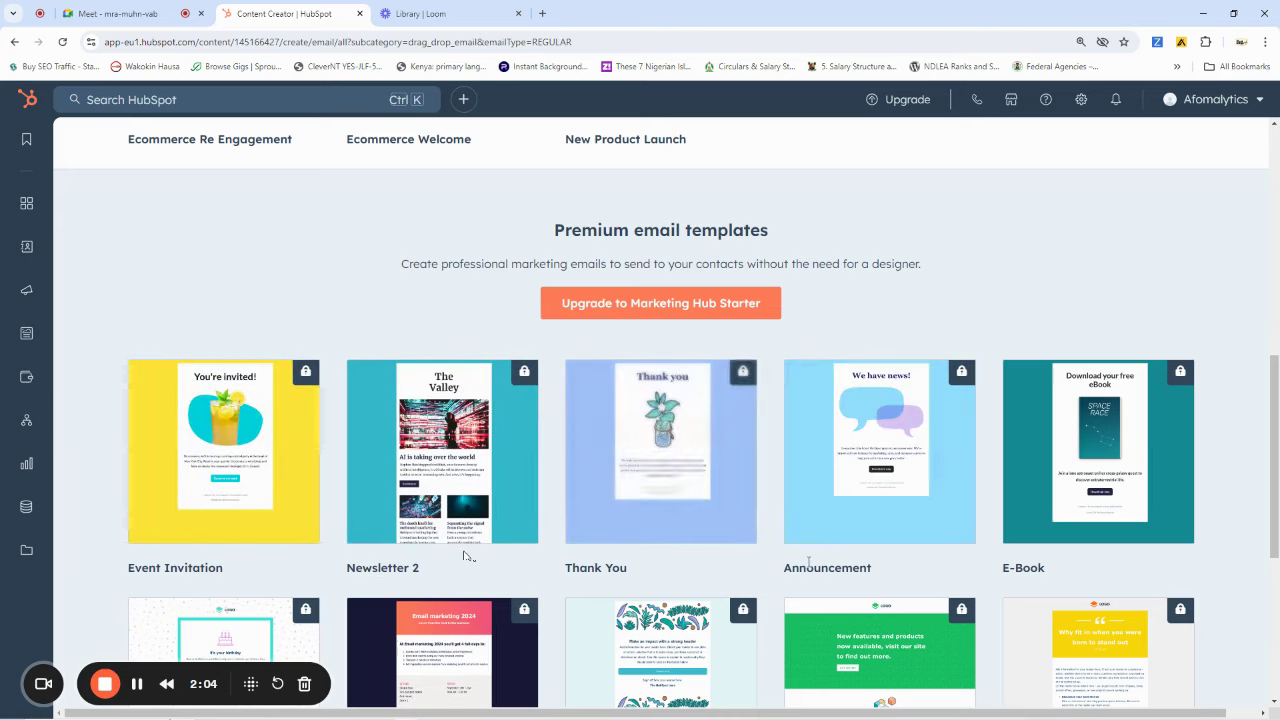
scroll(1010, 535, "down", 2)
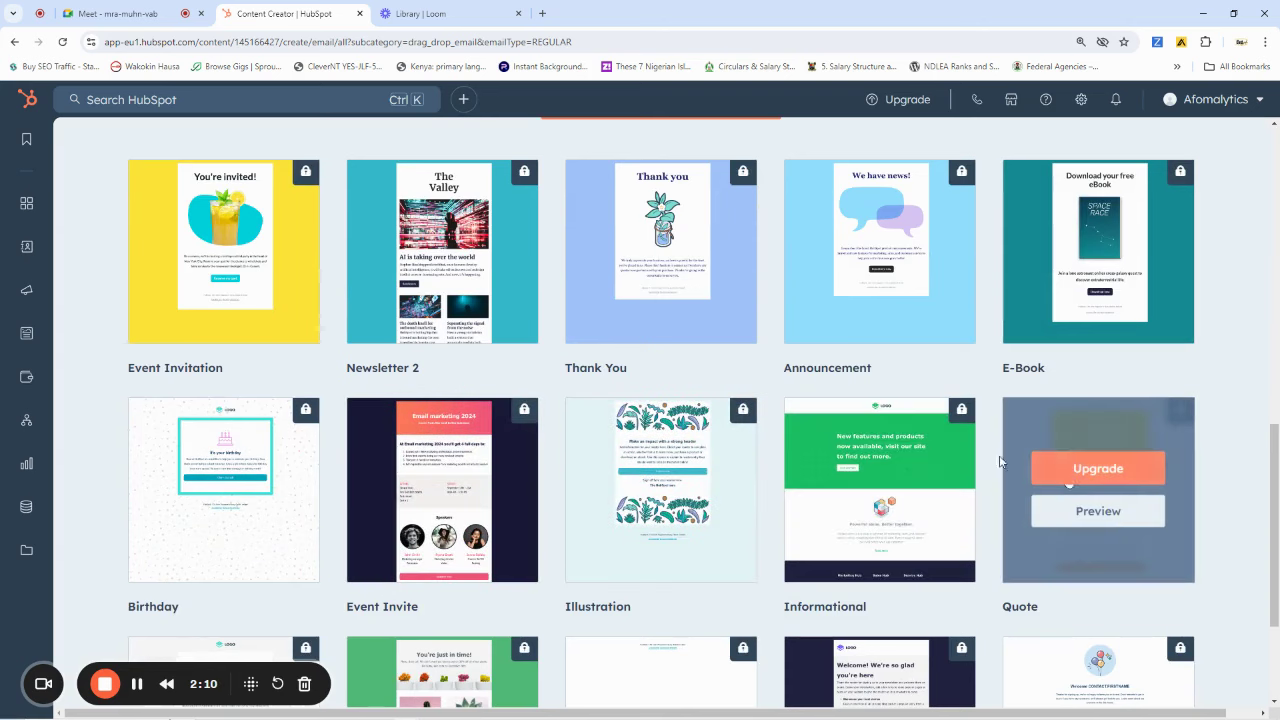
scroll(724, 562, "up", 8)
scroll(749, 474, "down", 4)
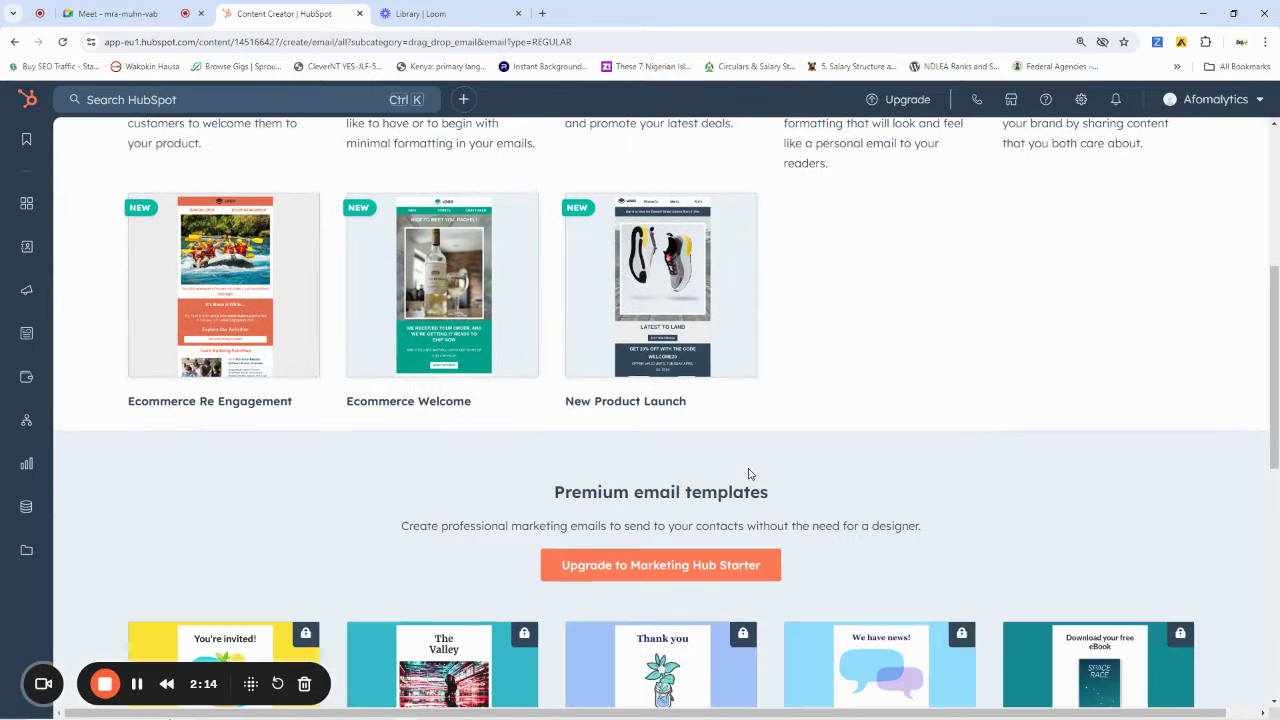
scroll(749, 474, "up", 3)
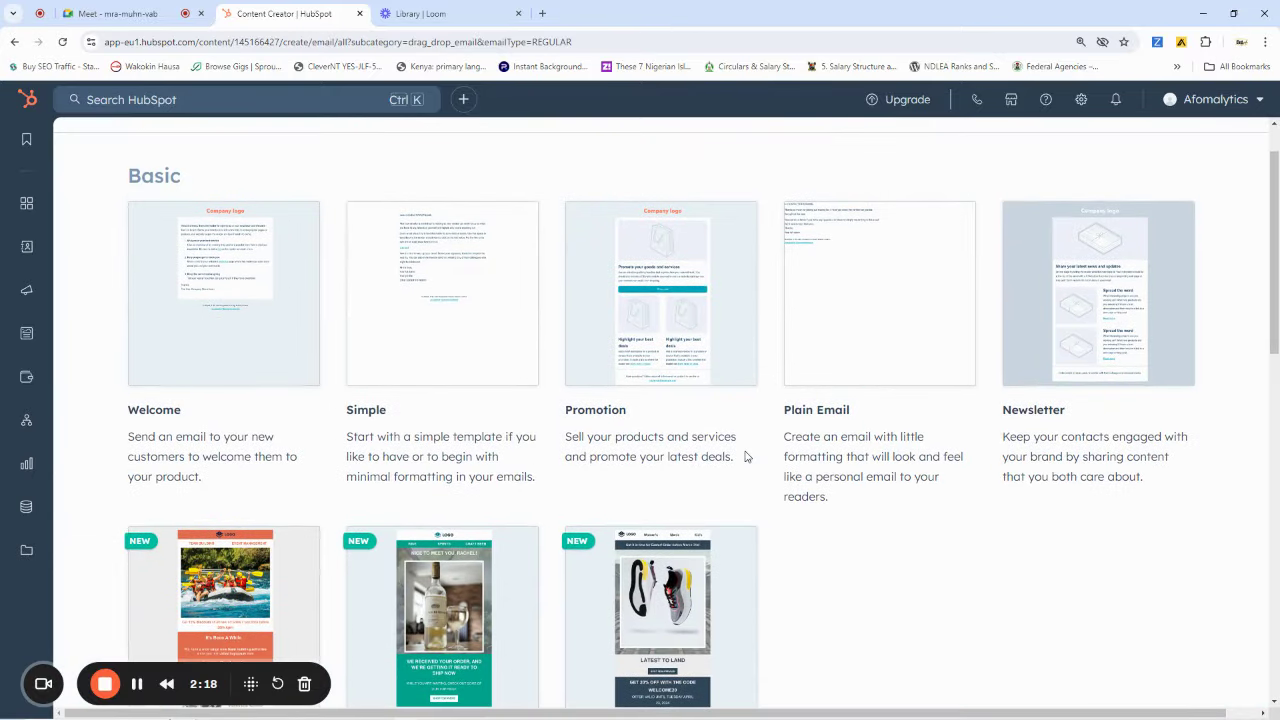
scroll(745, 456, "down", 2)
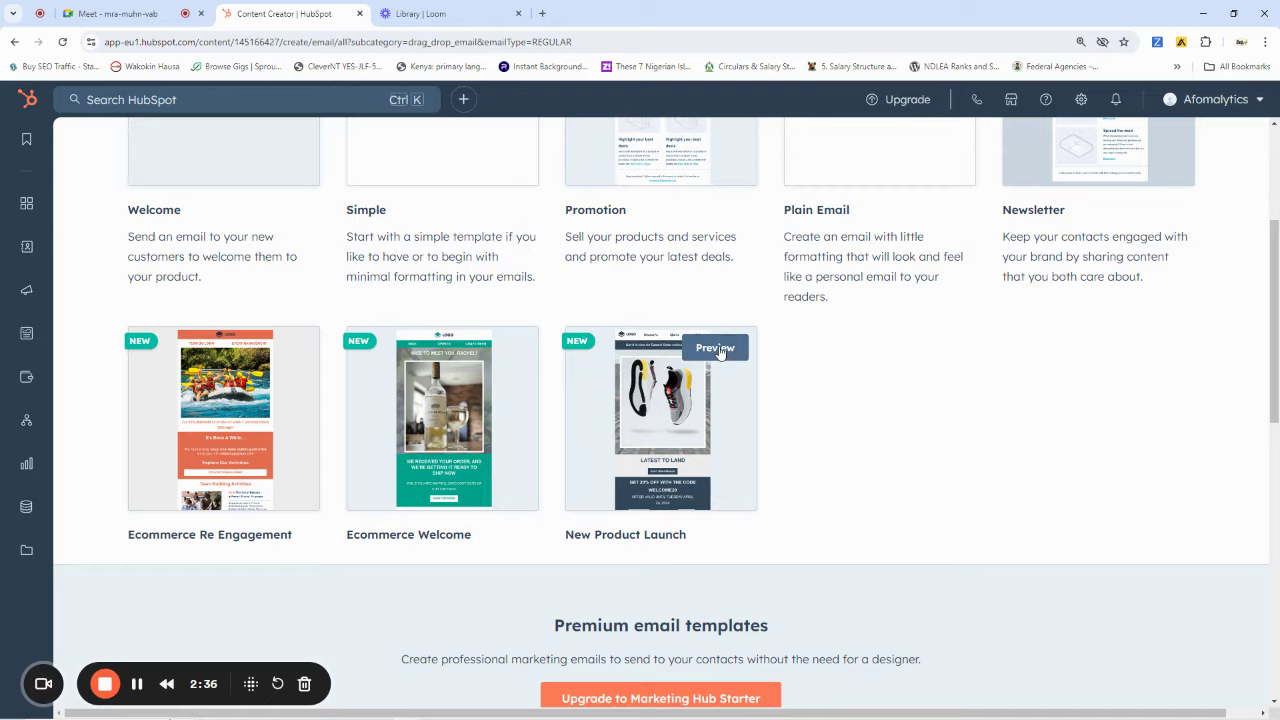
Preview the New Product Launch template on desktop and phone, then use it for the email
left_click(718, 349)
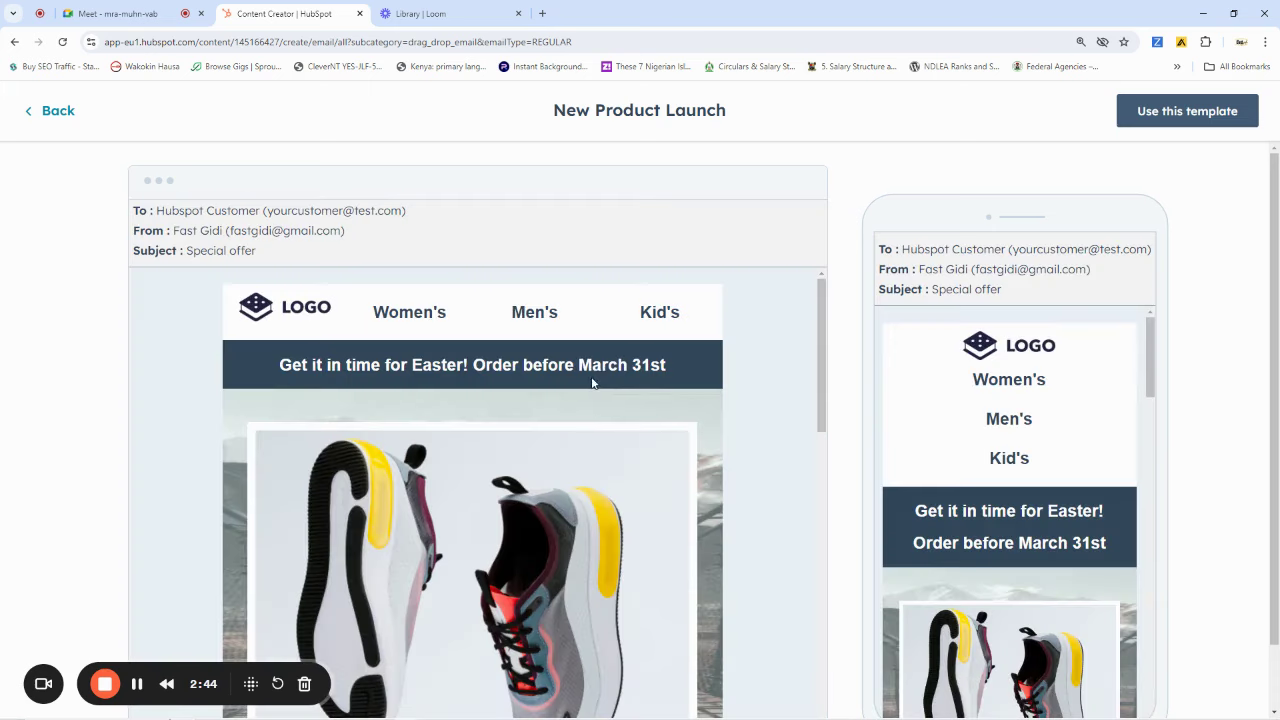
scroll(584, 383, "down", 6)
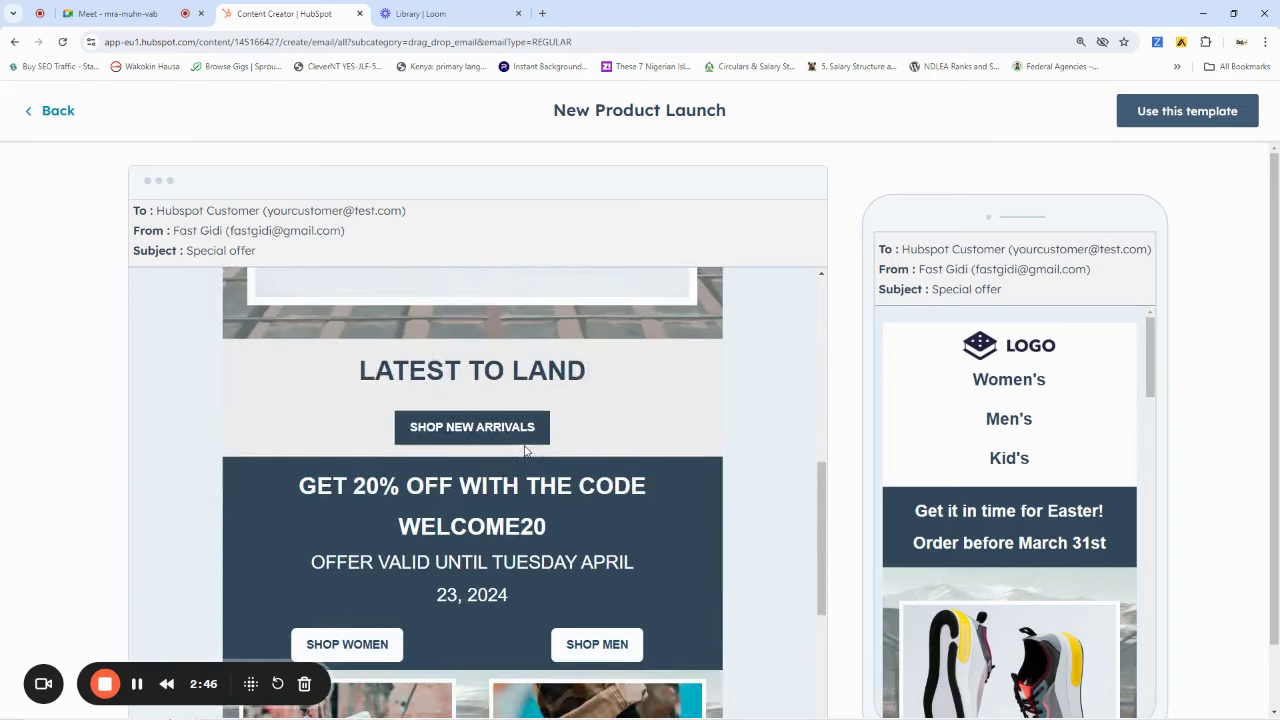
scroll(523, 453, "down", 6)
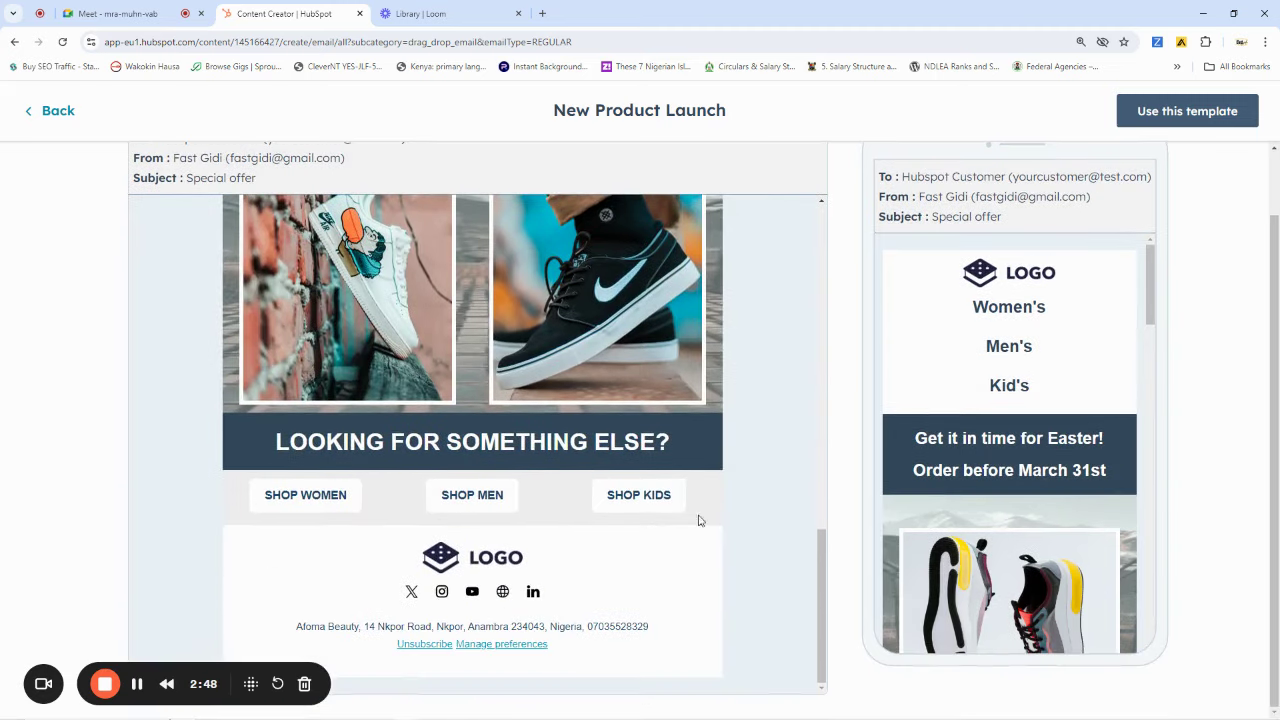
scroll(1060, 458, "up", 1)
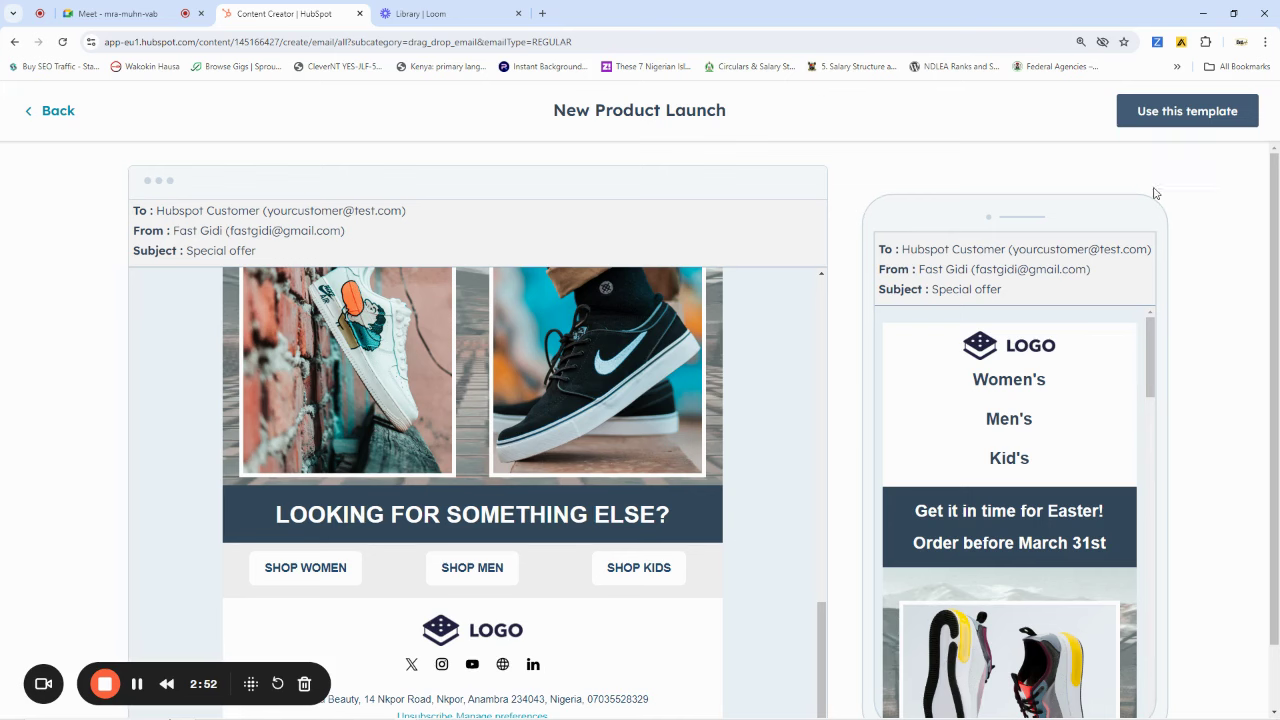
scroll(1030, 430, "down", 5)
scroll(1033, 435, "down", 8)
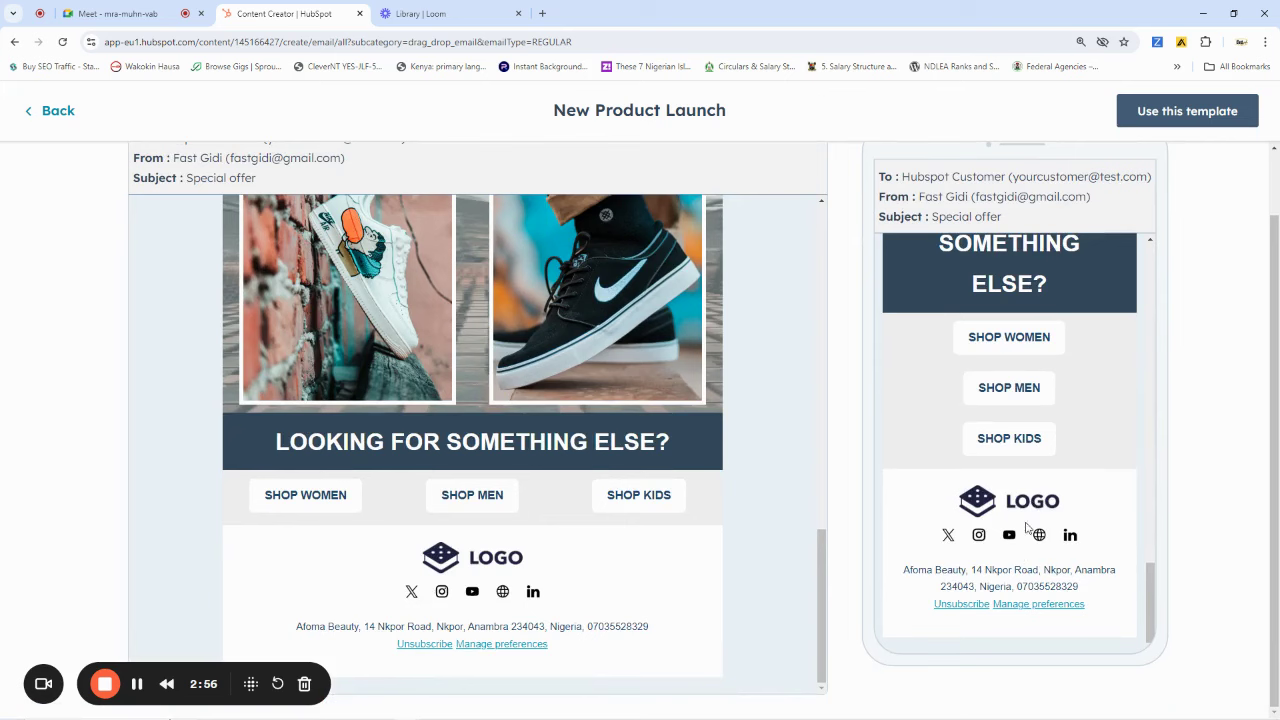
scroll(1018, 545, "up", 10)
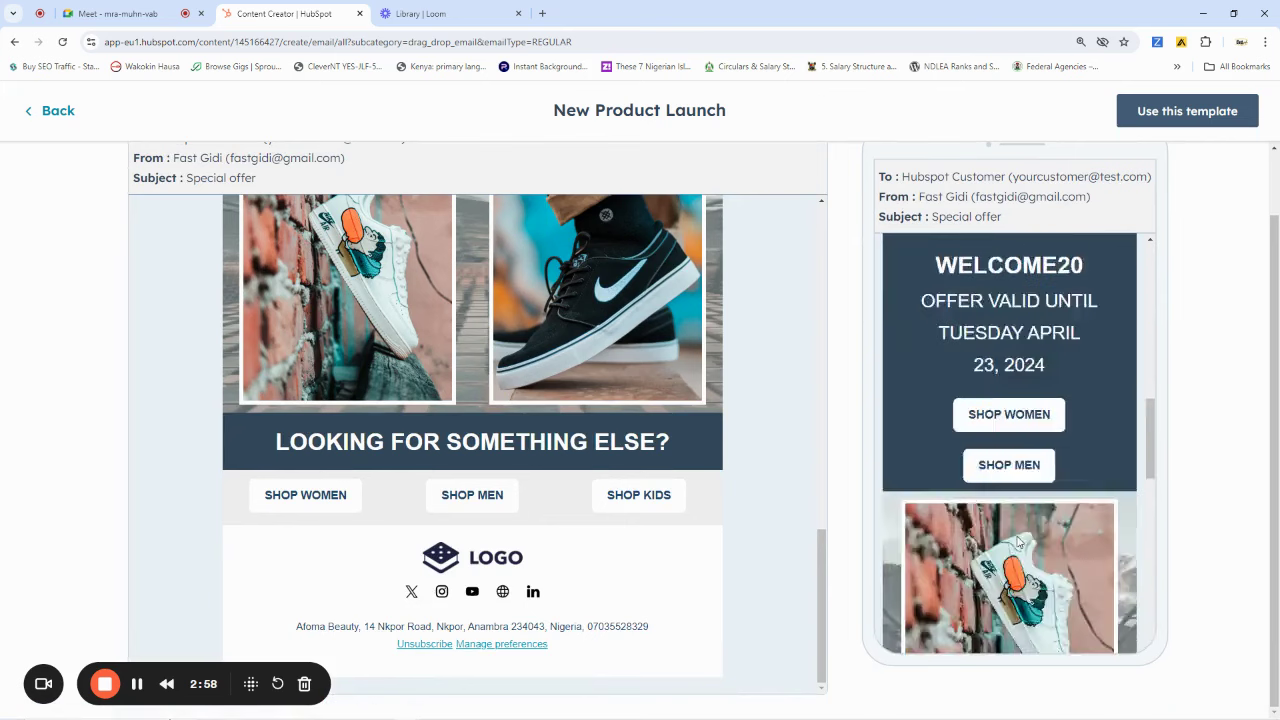
scroll(785, 413, "up", 10)
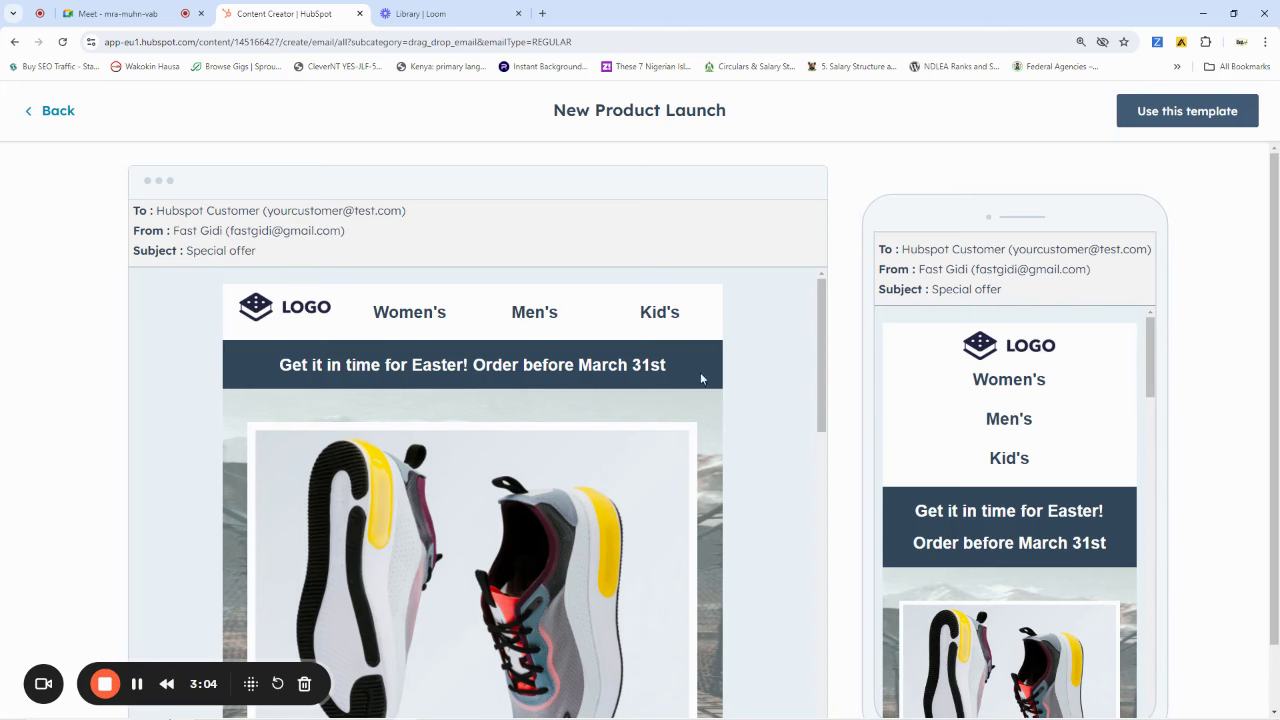
scroll(700, 378, "down", 10)
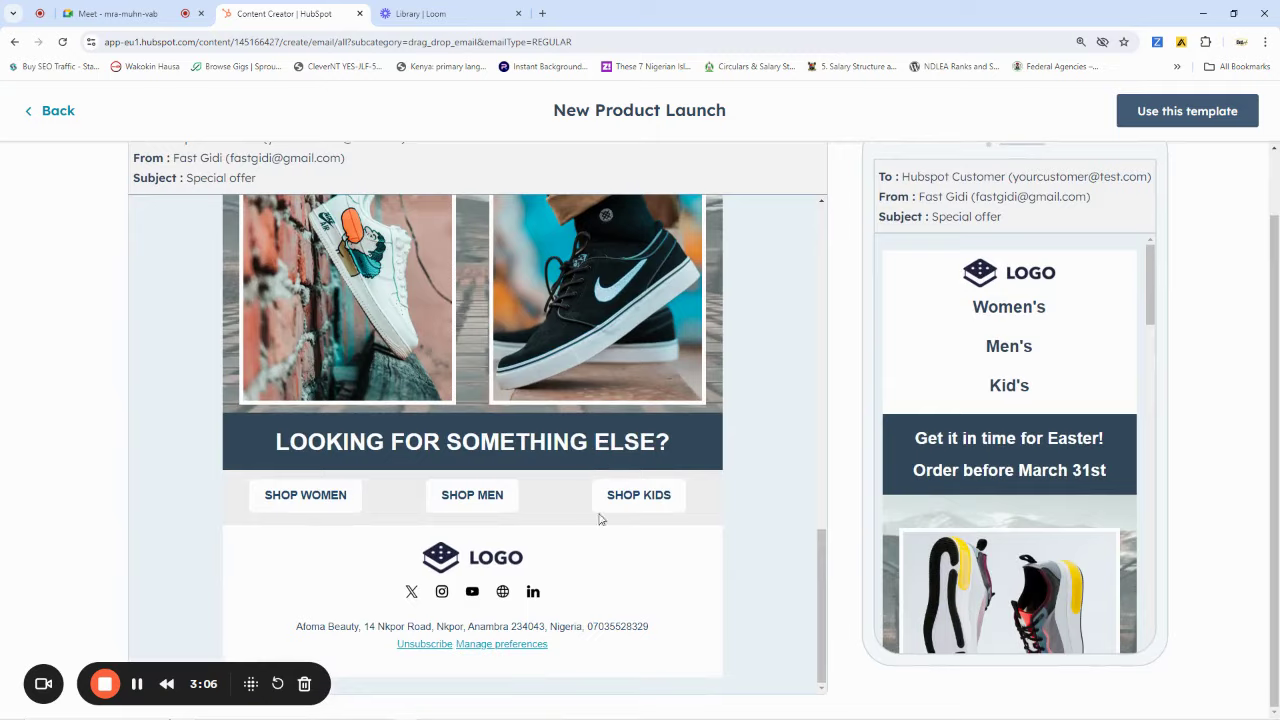
scroll(766, 486, "up", 10)
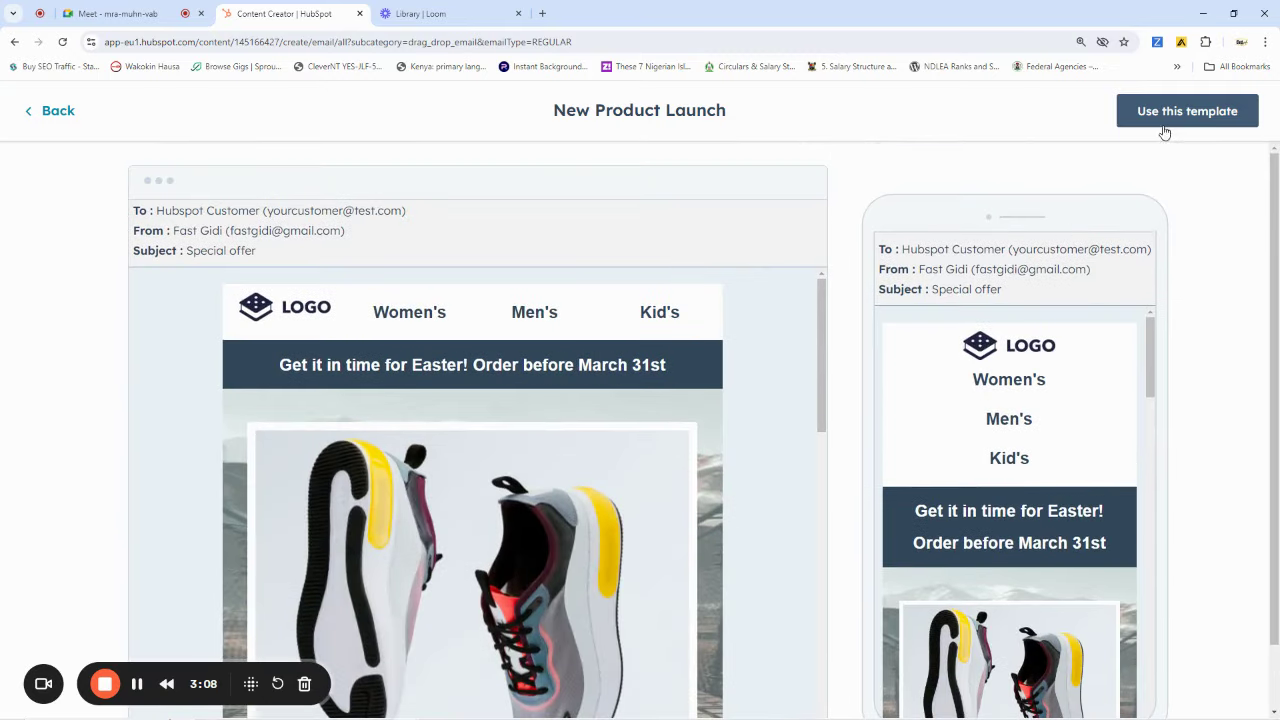
left_click(1183, 116)
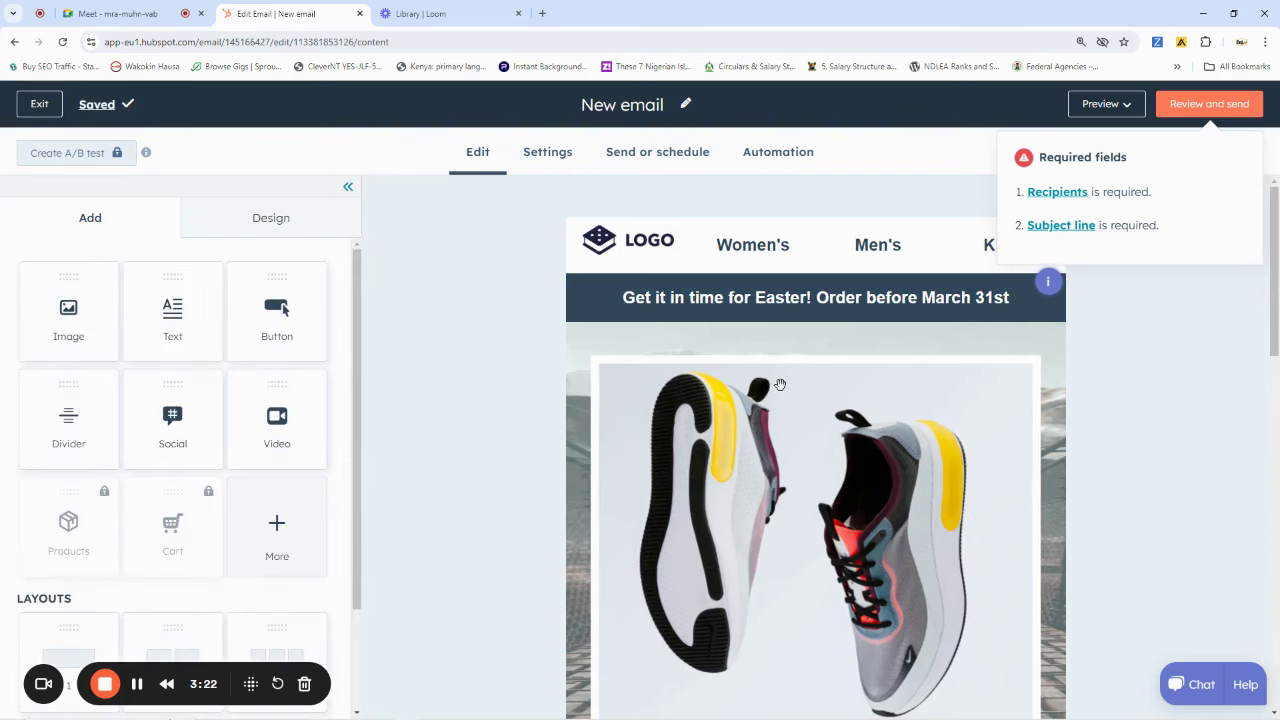
Scroll the New Product Launch draft from the header down to the footer and back
scroll(845, 487, "down", 5)
scroll(845, 487, "down", 4)
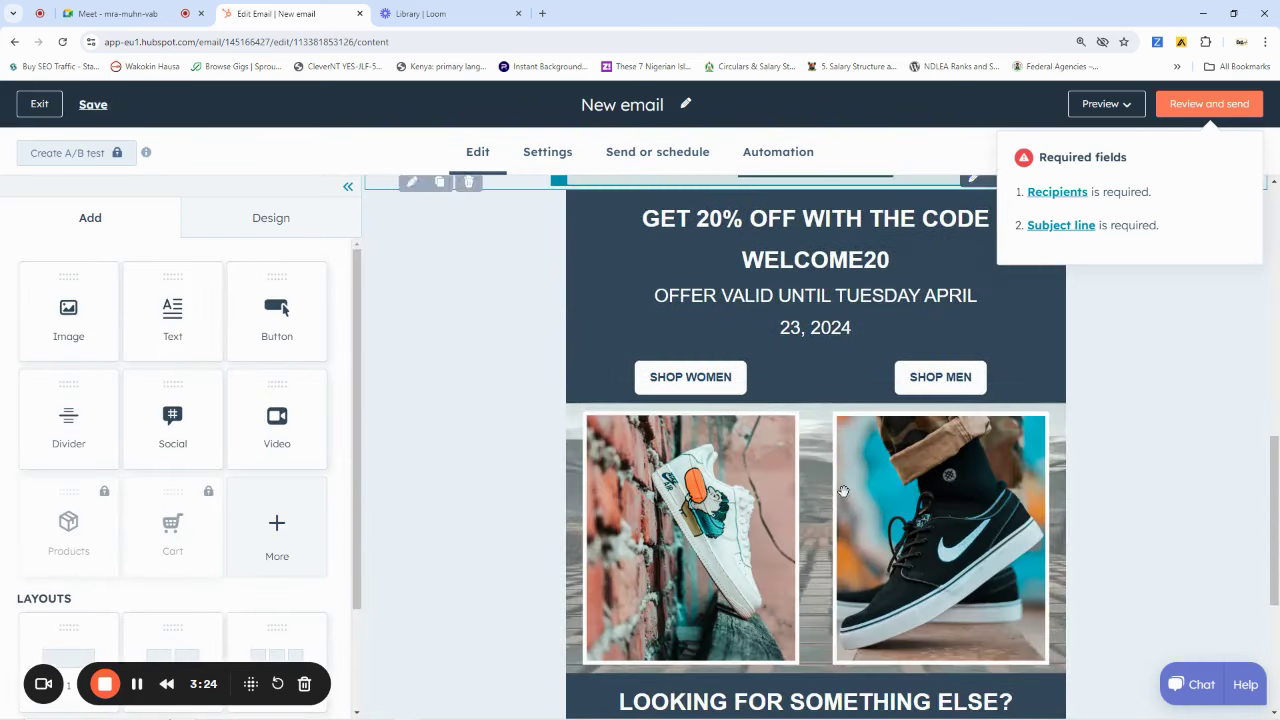
scroll(779, 264, "down", 2)
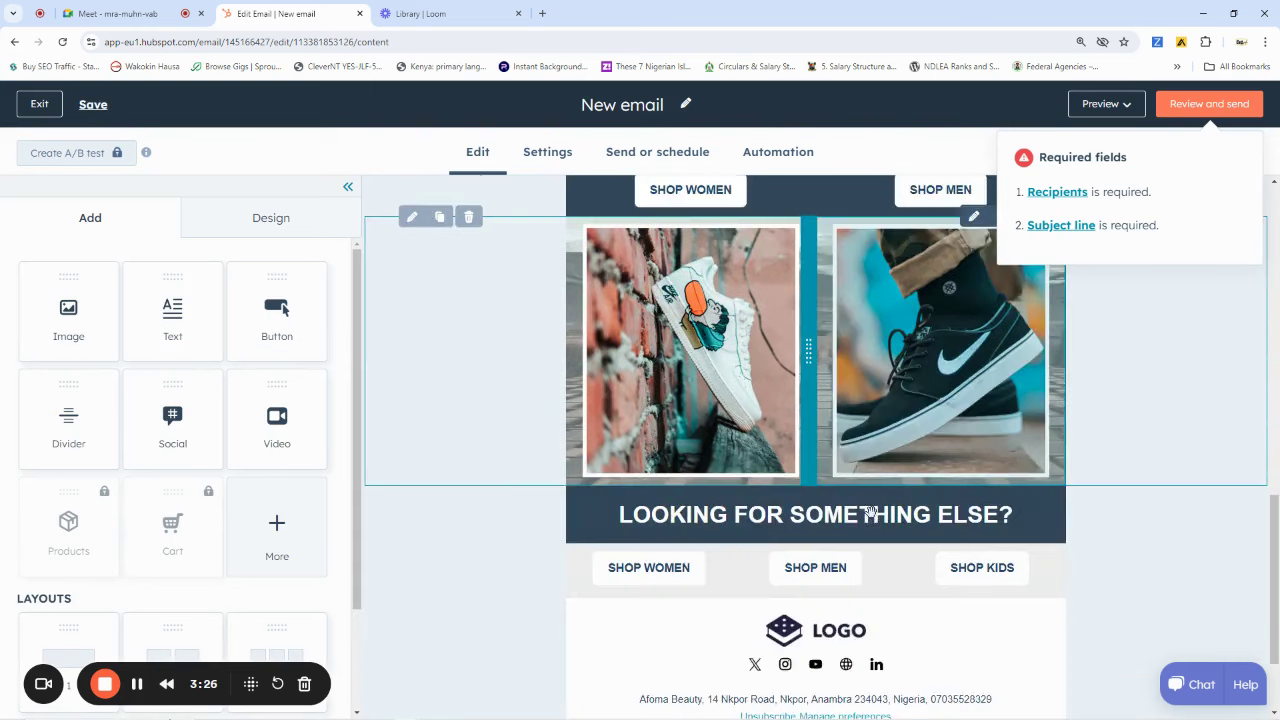
scroll(840, 462, "up", 3)
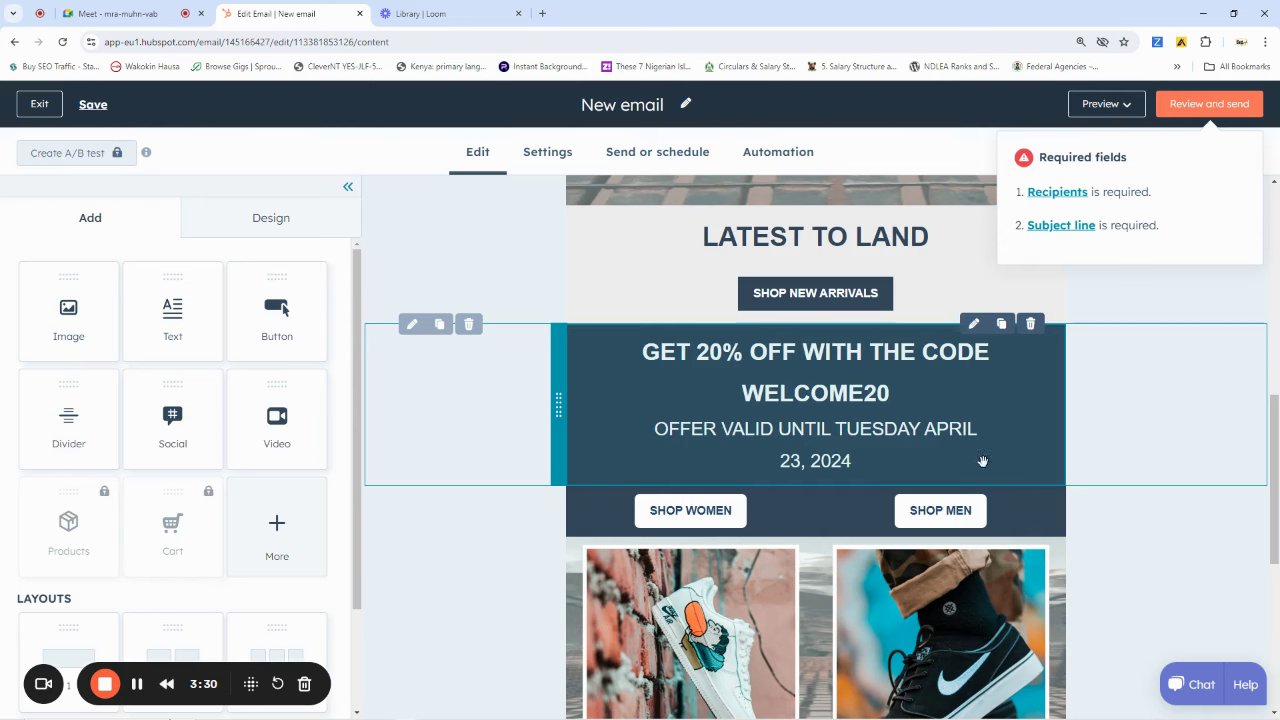
scroll(714, 443, "down", 5)
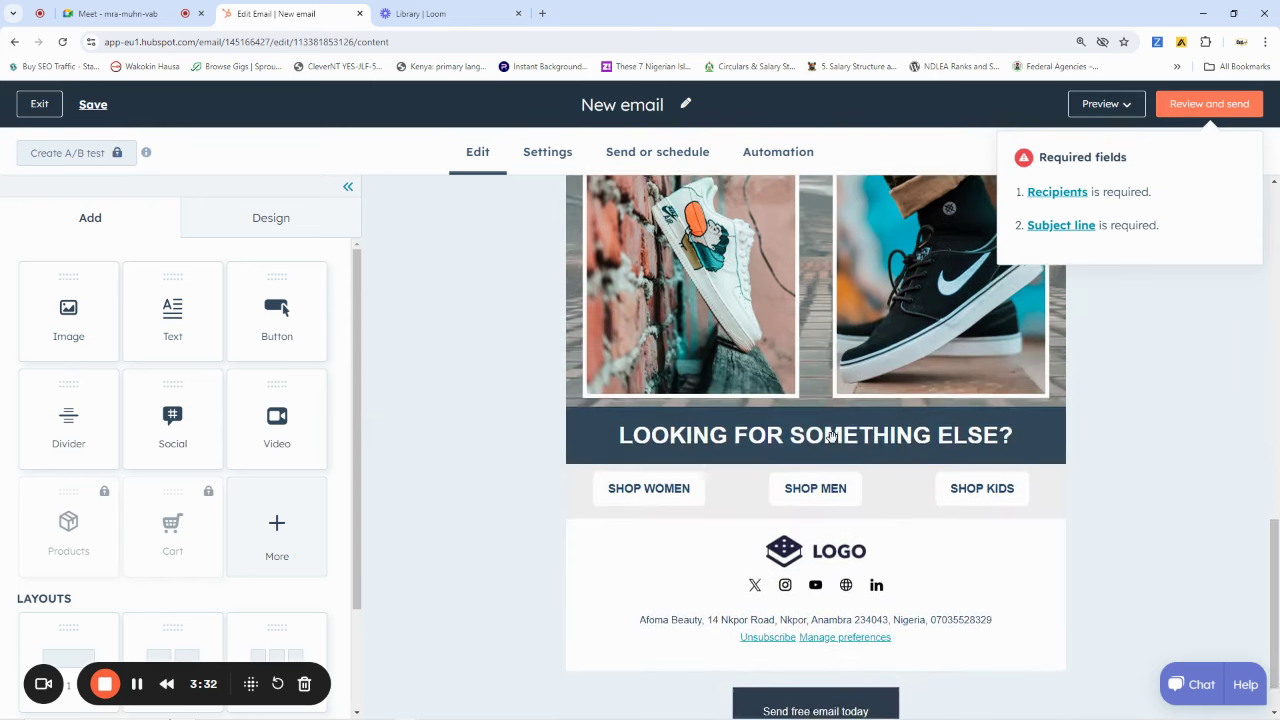
scroll(714, 453, "up", 15)
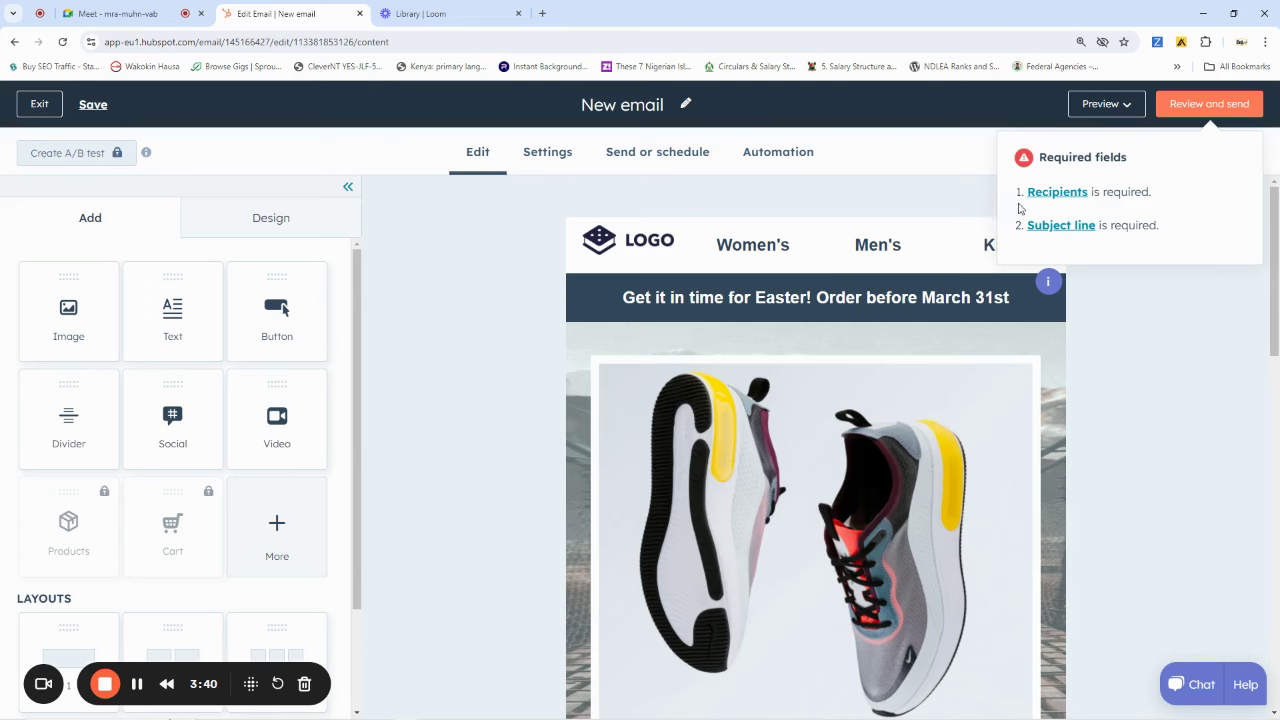
left_click(928, 202)
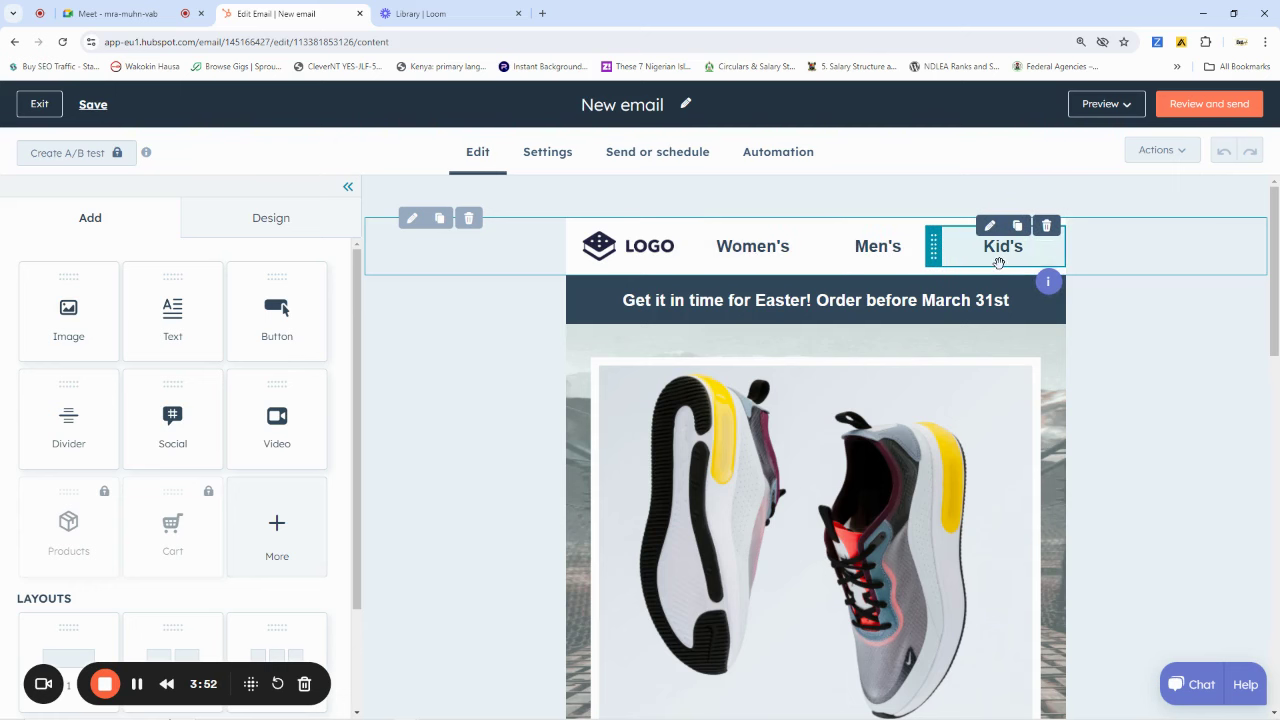
scroll(789, 438, "down", 10)
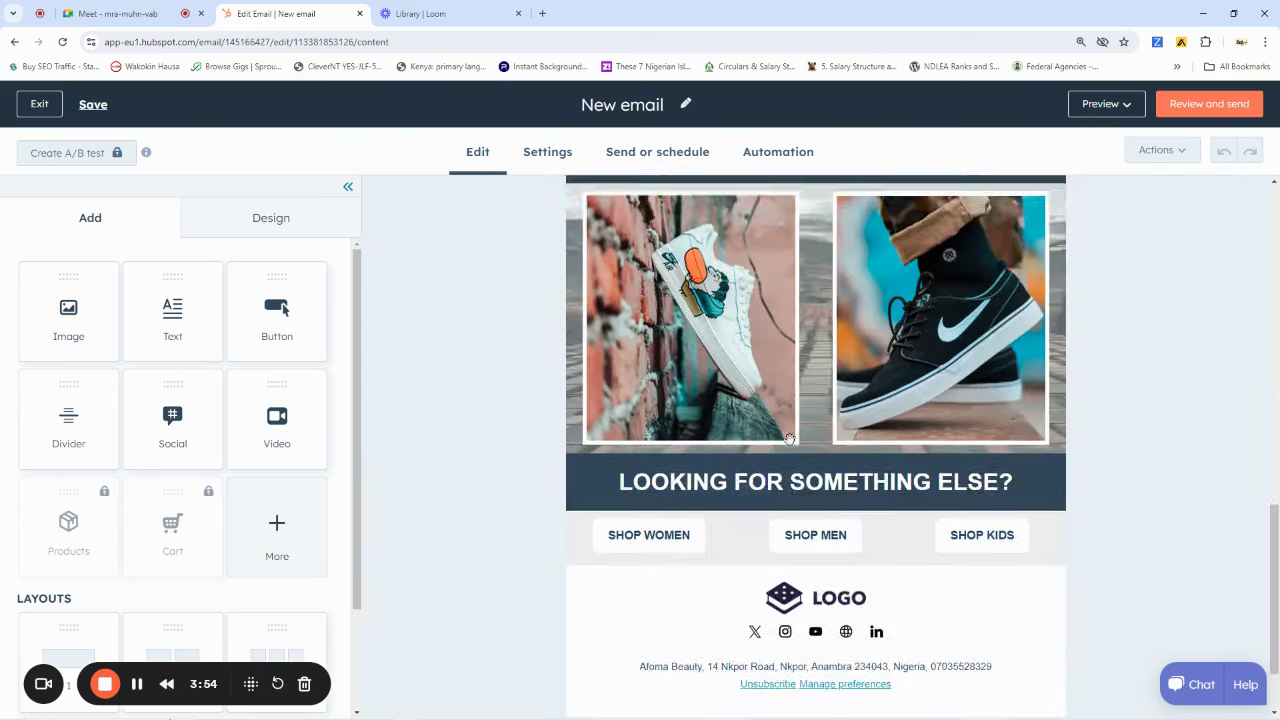
scroll(785, 437, "down", 1)
scroll(783, 436, "up", 8)
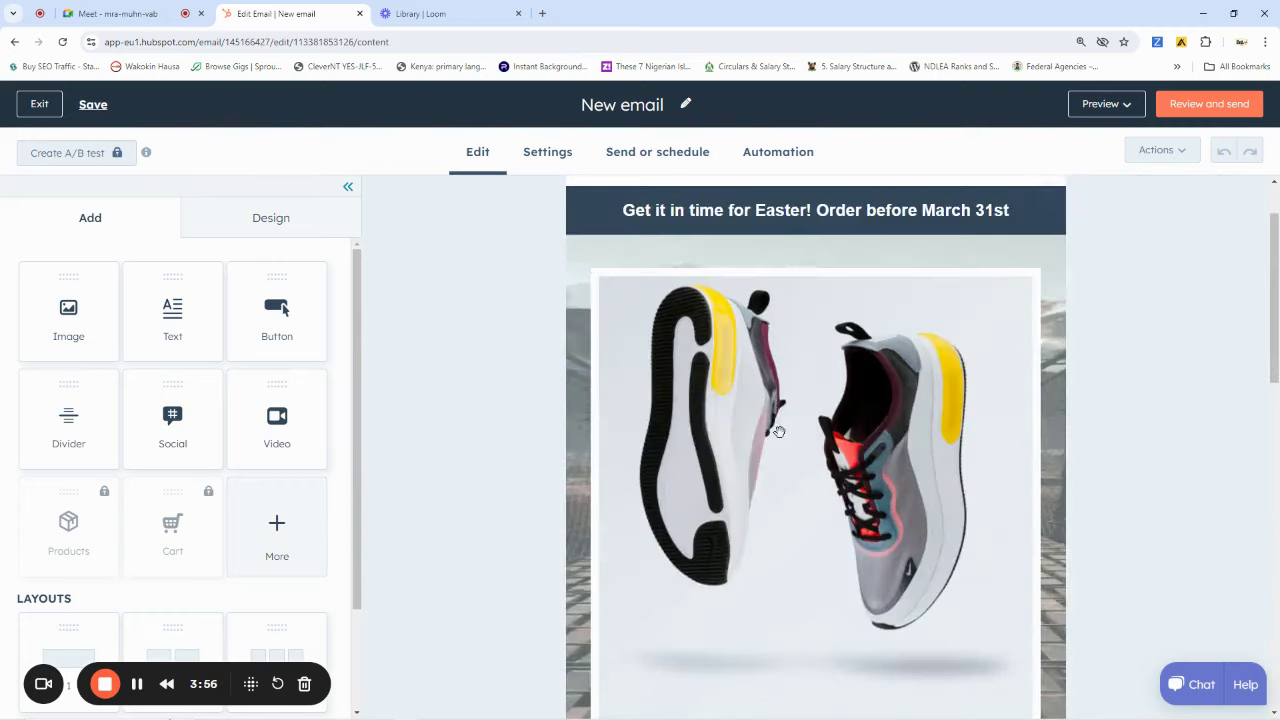
scroll(779, 432, "down", 8)
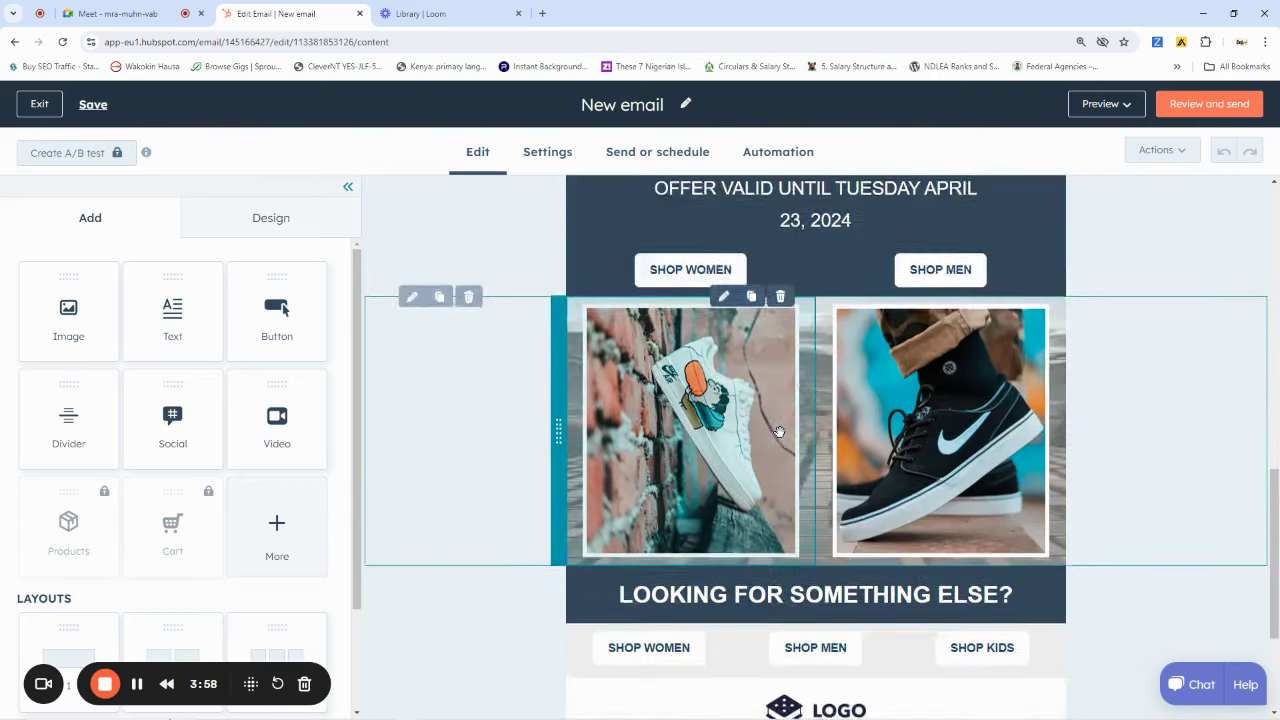
scroll(779, 432, "down", 2)
scroll(777, 429, "up", 3)
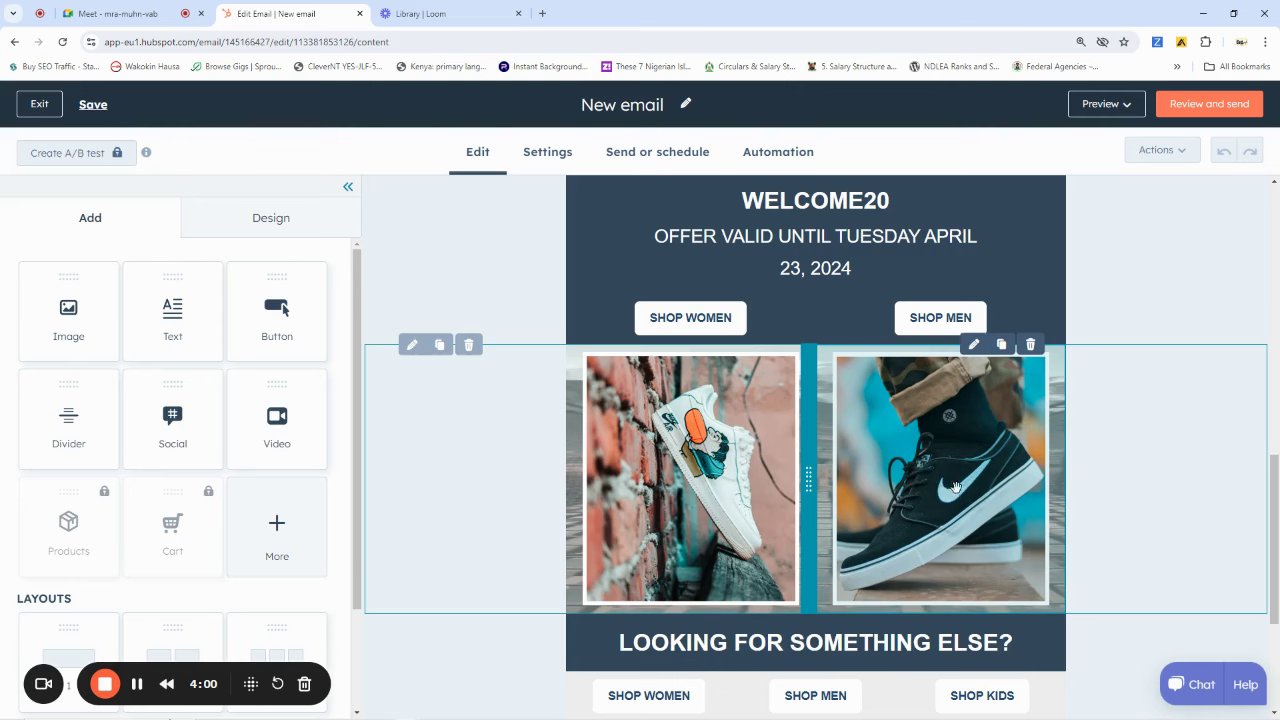
scroll(899, 455, "up", 1)
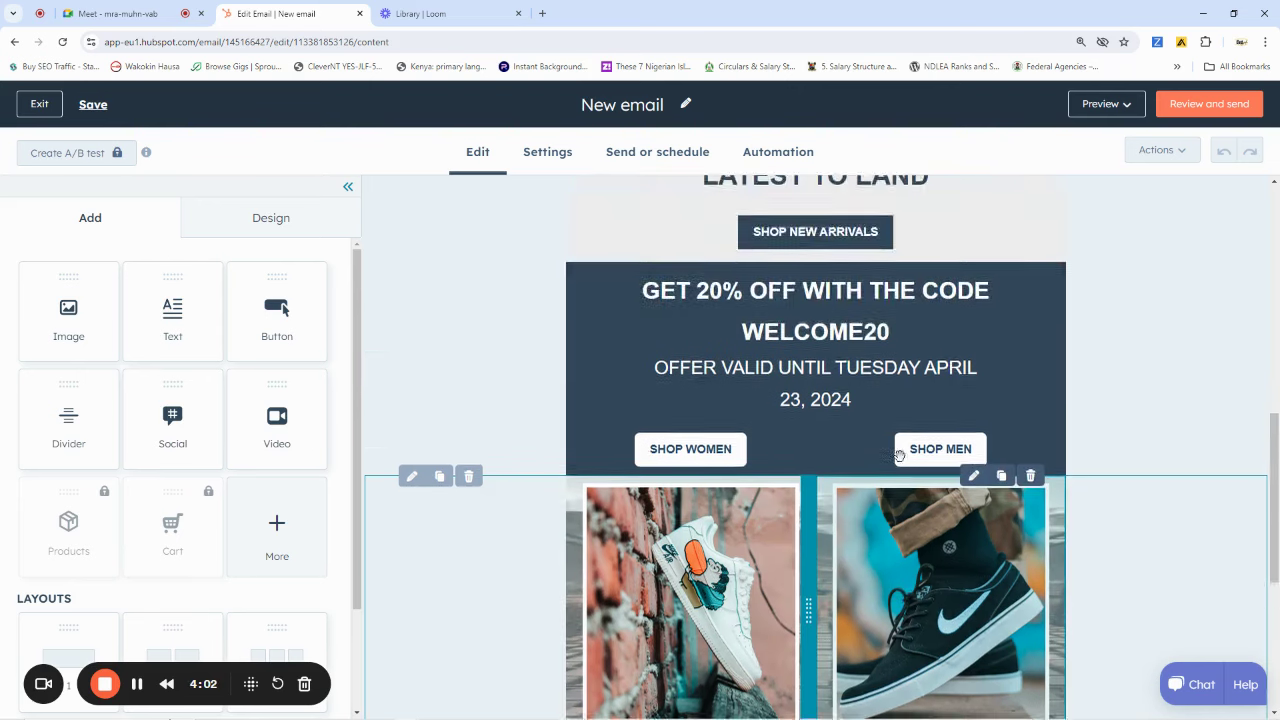
scroll(899, 455, "up", 5)
scroll(890, 455, "down", 5)
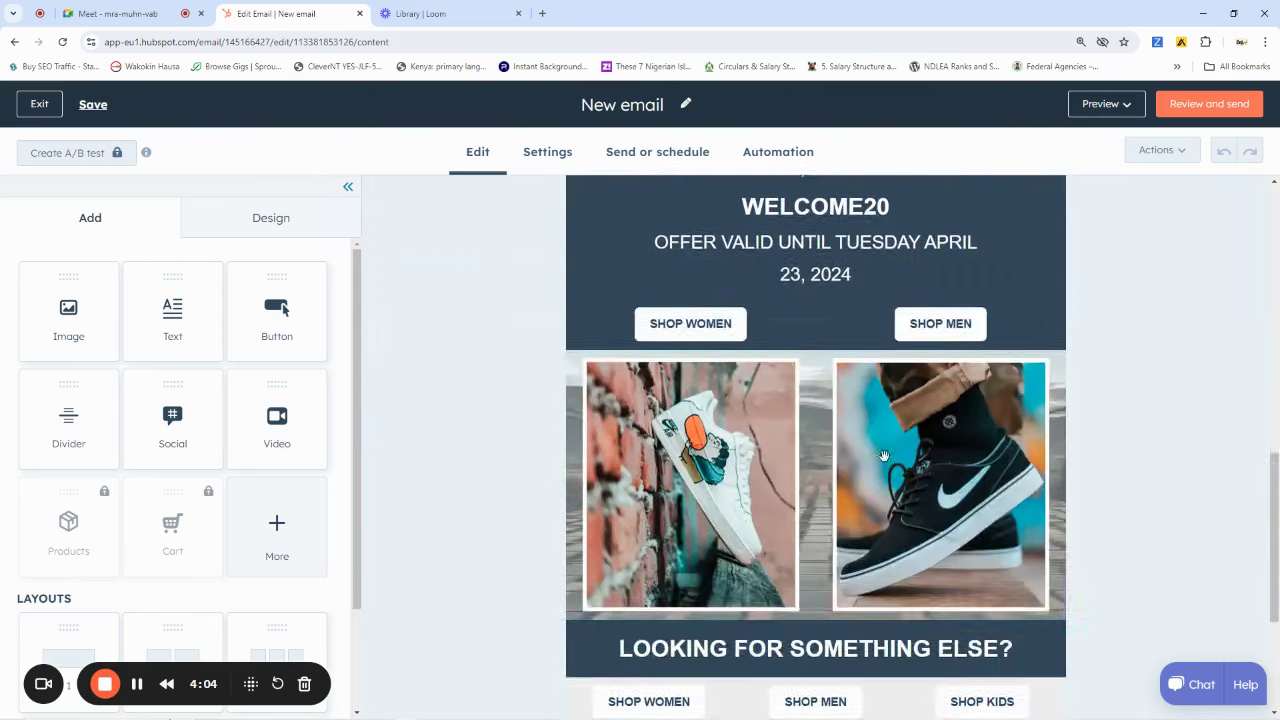
scroll(884, 456, "down", 3)
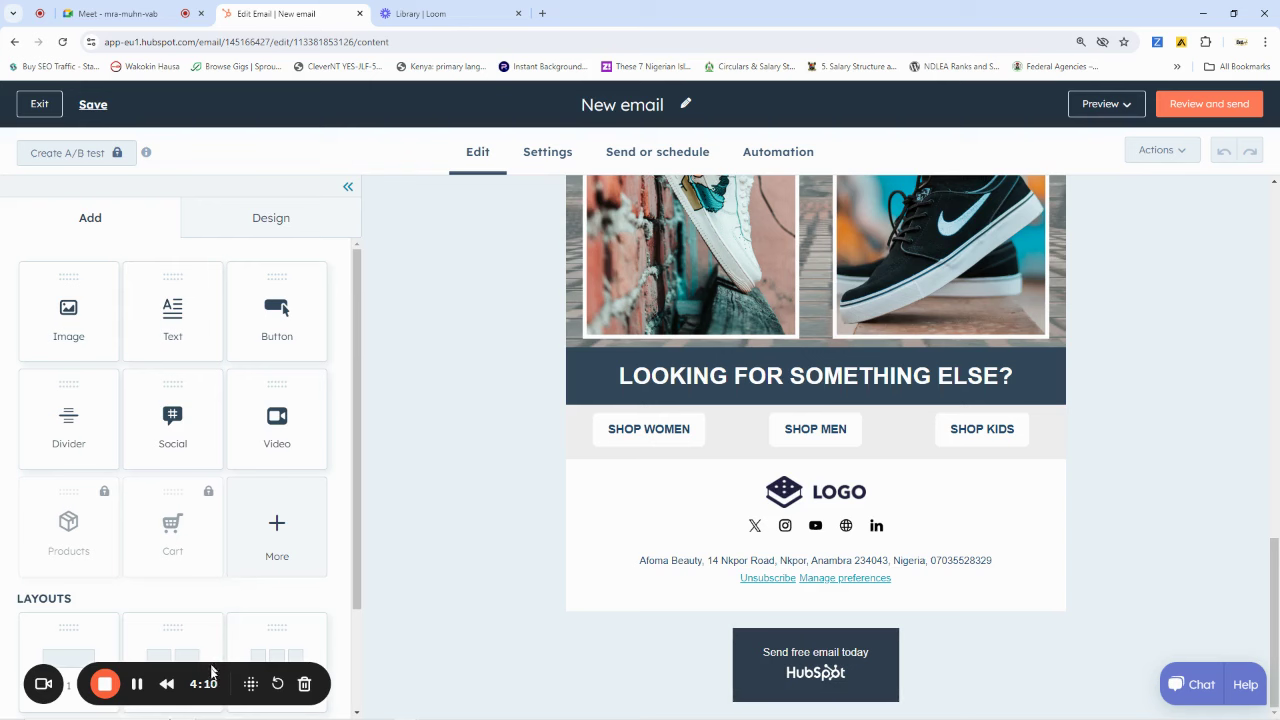
left_click_drag(228, 677, 207, 688)
scroll(506, 397, "up", 10)
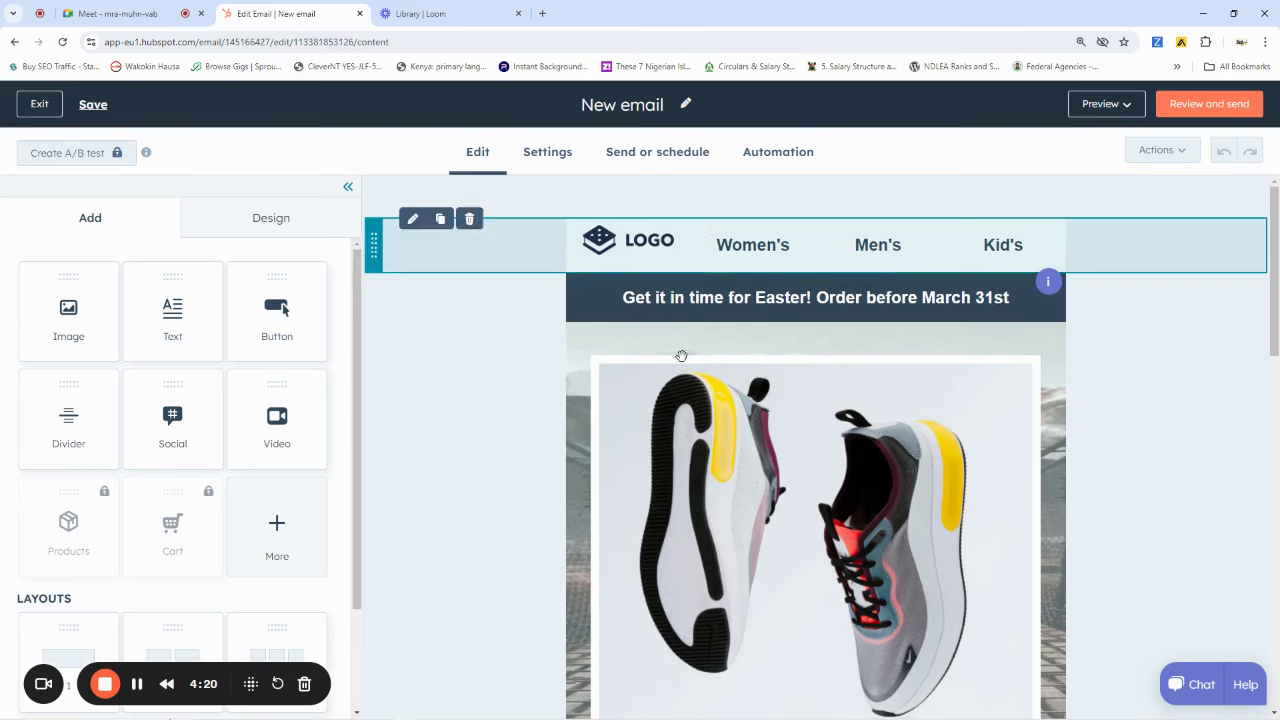
scroll(928, 427, "down", 10)
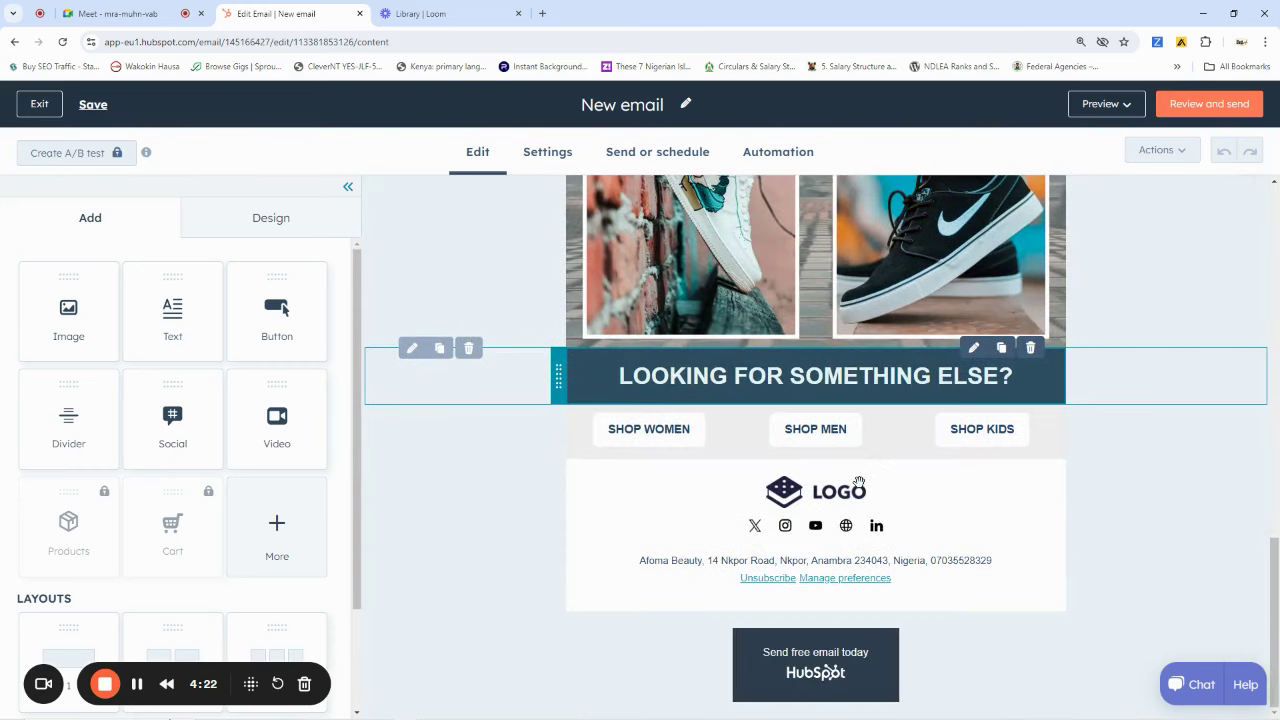
scroll(850, 480, "up", 10)
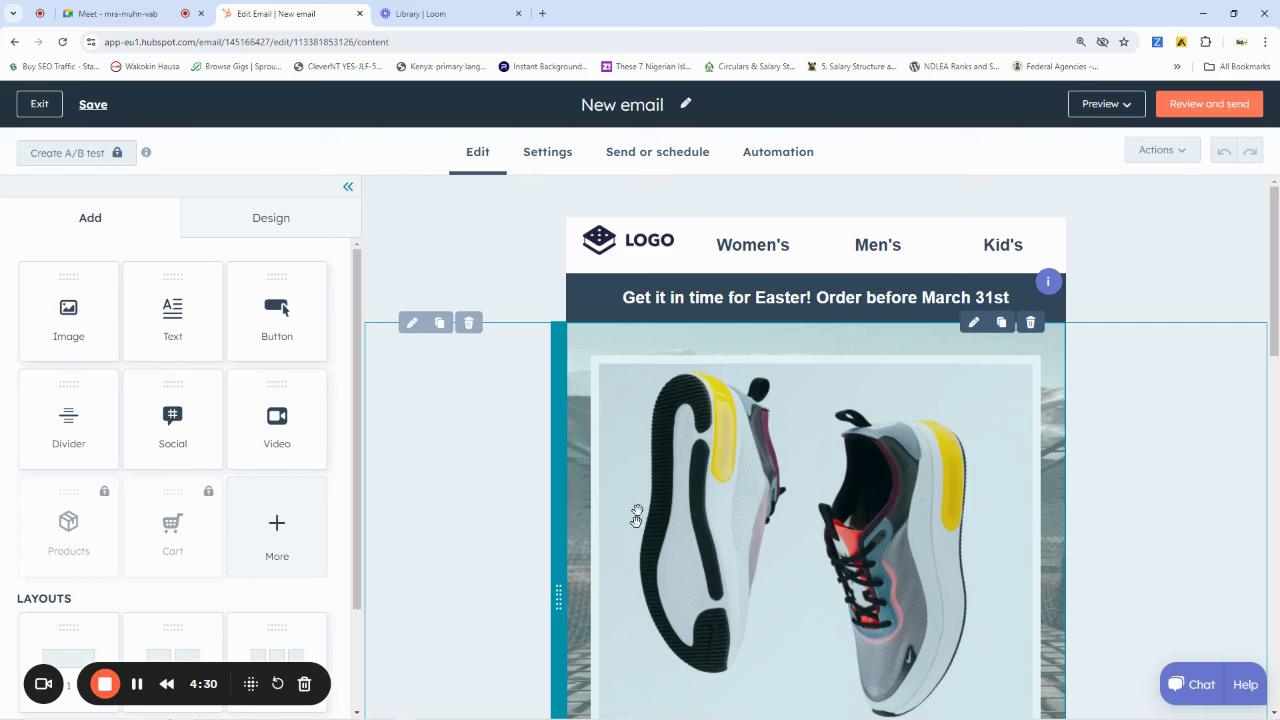
scroll(678, 449, "down", 5)
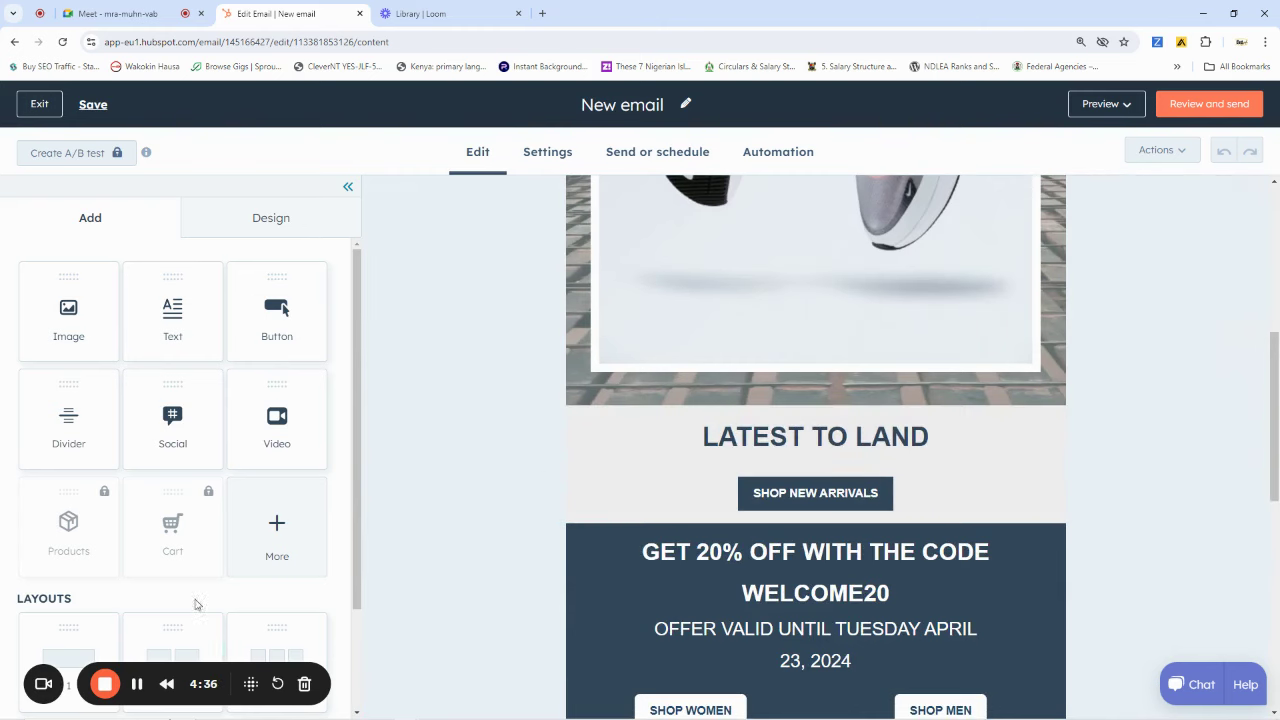
left_click(137, 683)
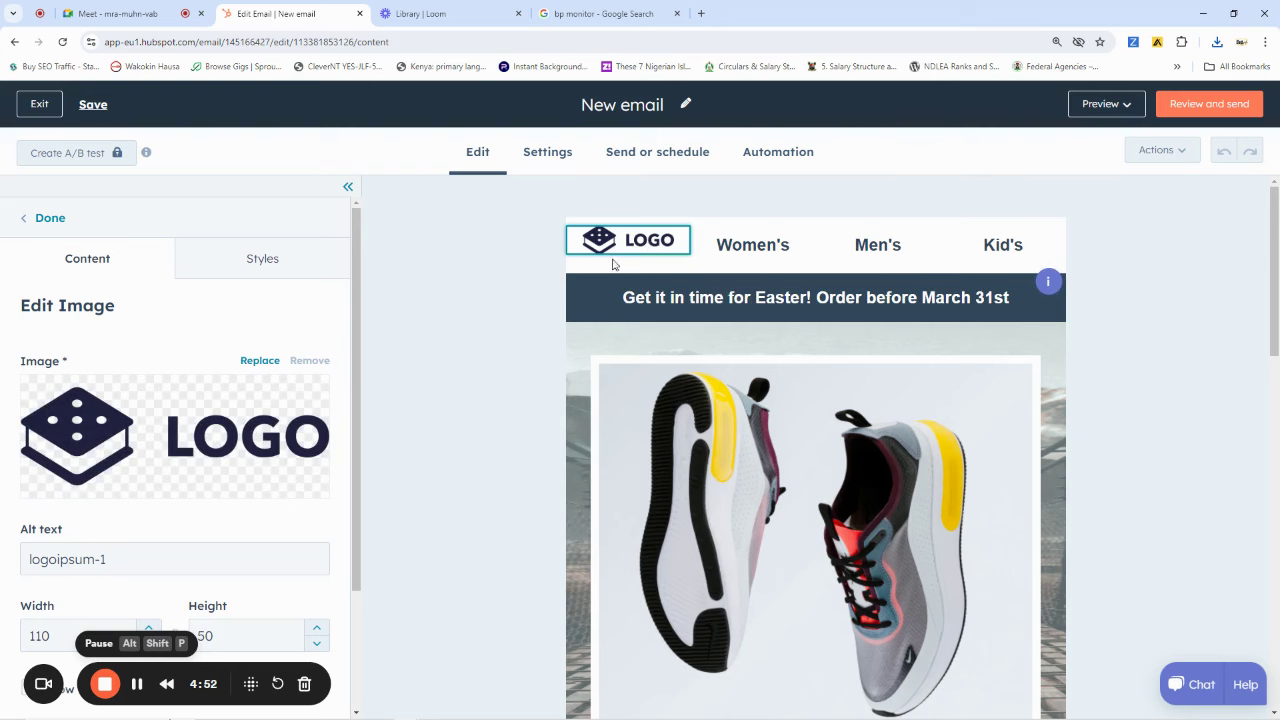
Select the placeholder LOGO image in the email header
mouse_move(223, 409)
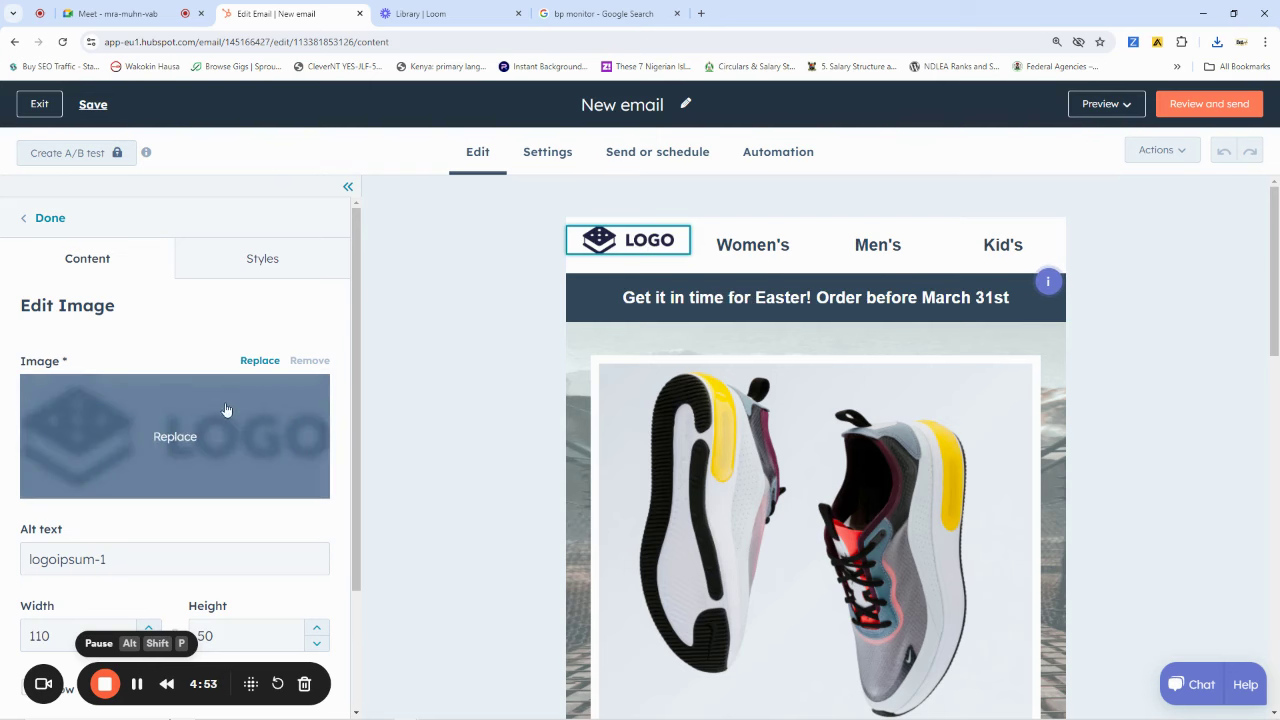
Replace the header LOGO placeholder with the FASTGIDI image from Recently uploaded
left_click(182, 446)
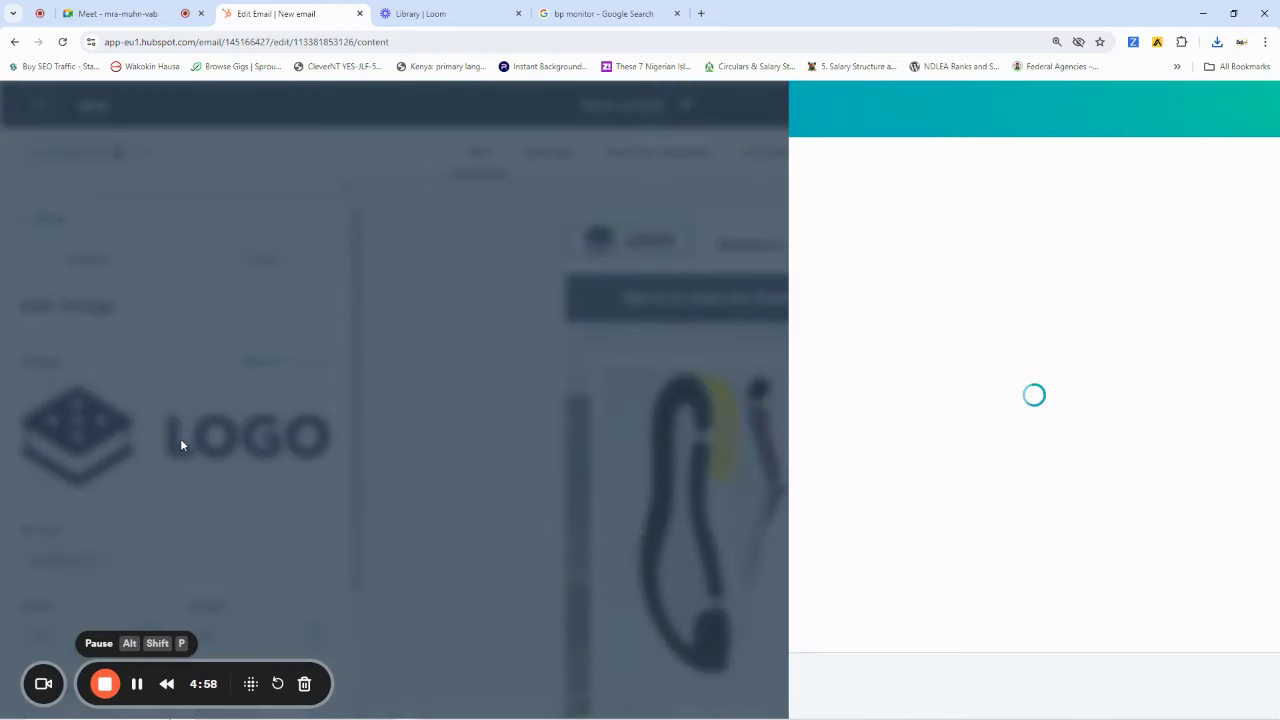
mouse_move(1051, 412)
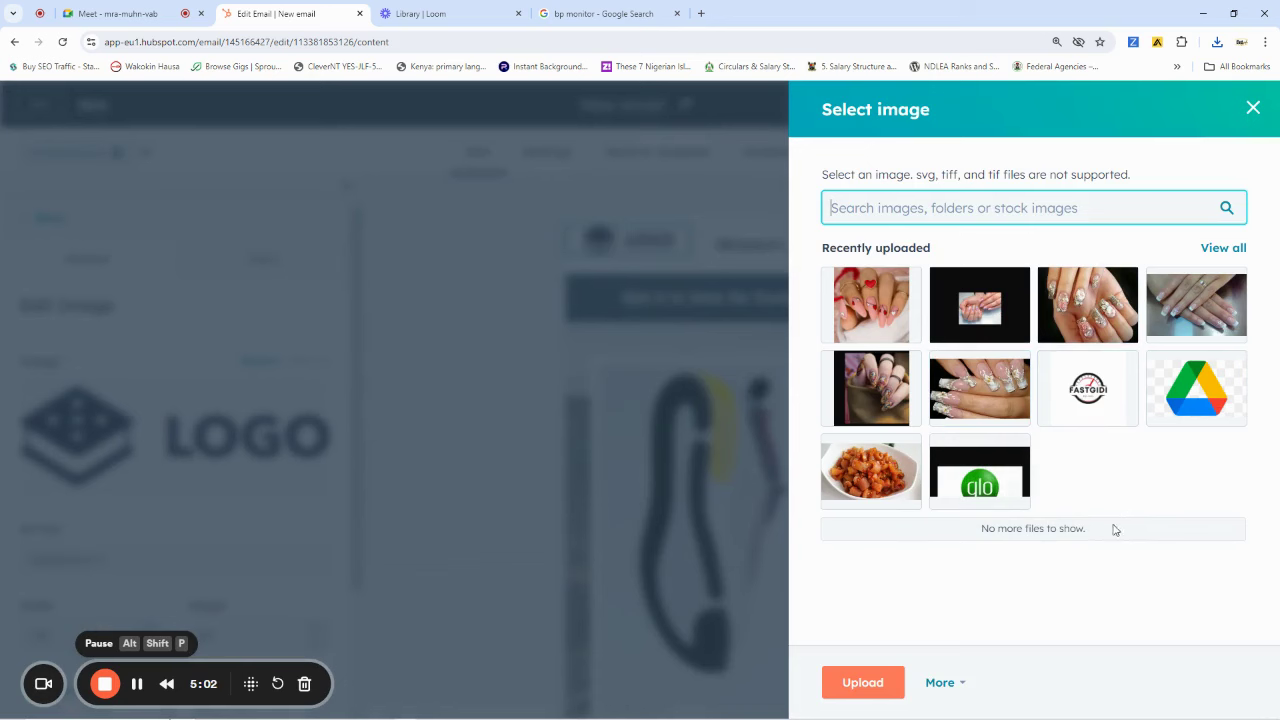
left_click(1088, 389)
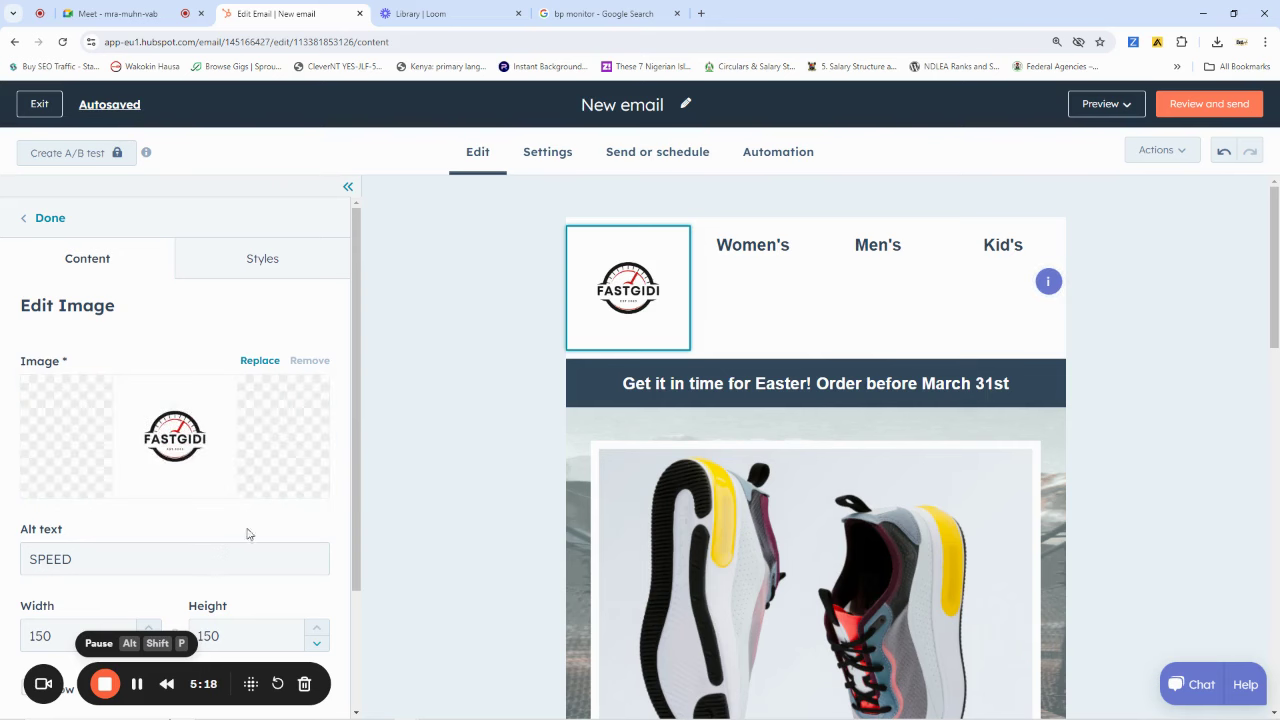
Resize the FASTGIDI header logo from 150 wide down to 55 by 55 pixels
scroll(250, 531, "down", 2)
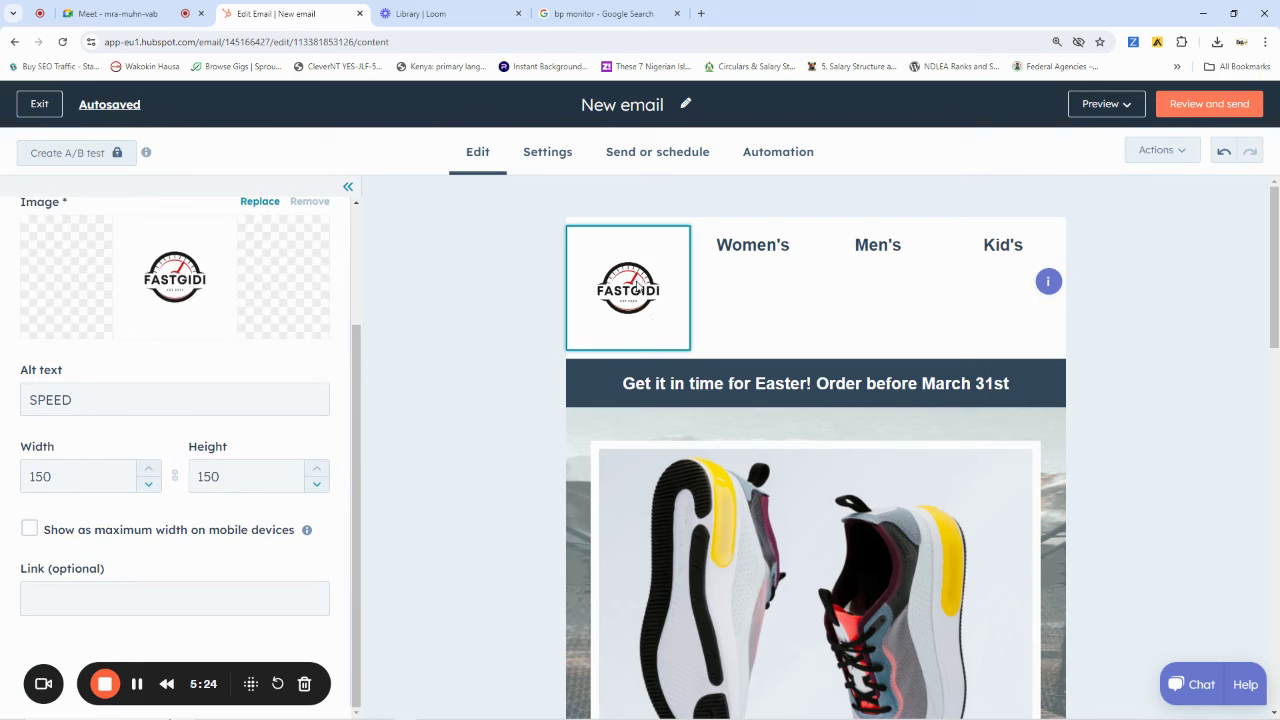
left_click(63, 477)
left_click_drag(60, 477, 26, 474)
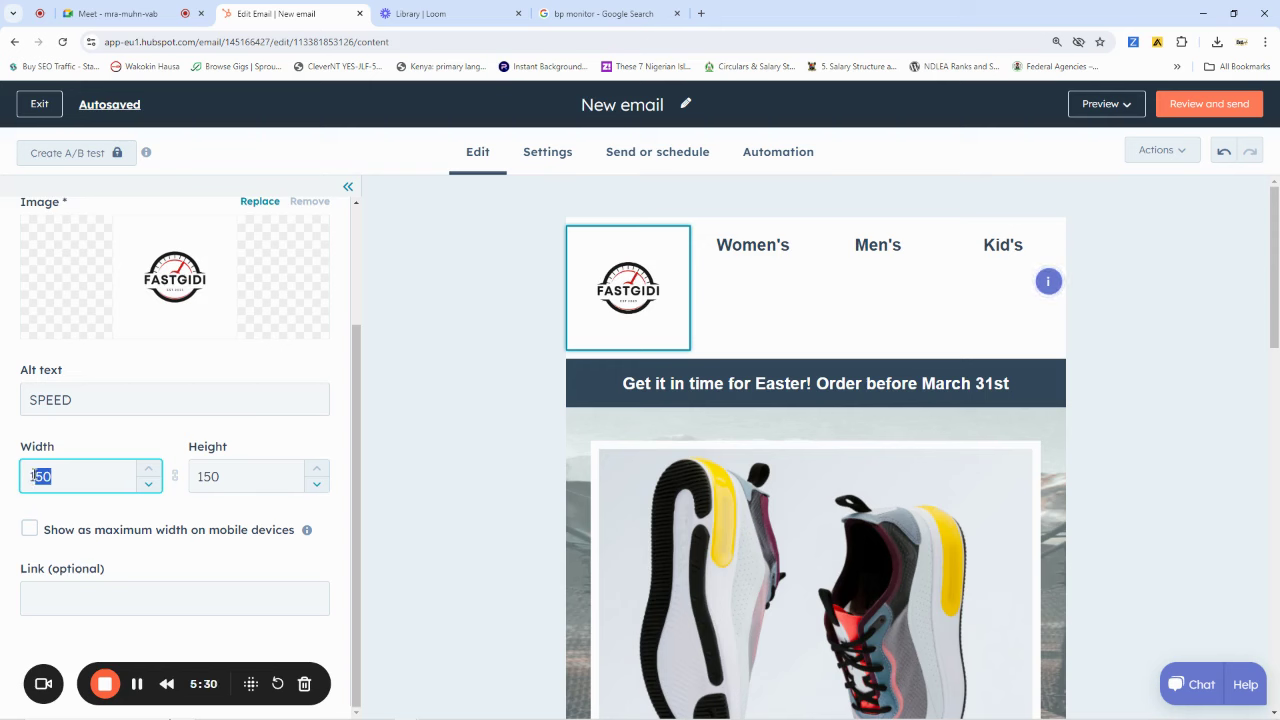
type("80")
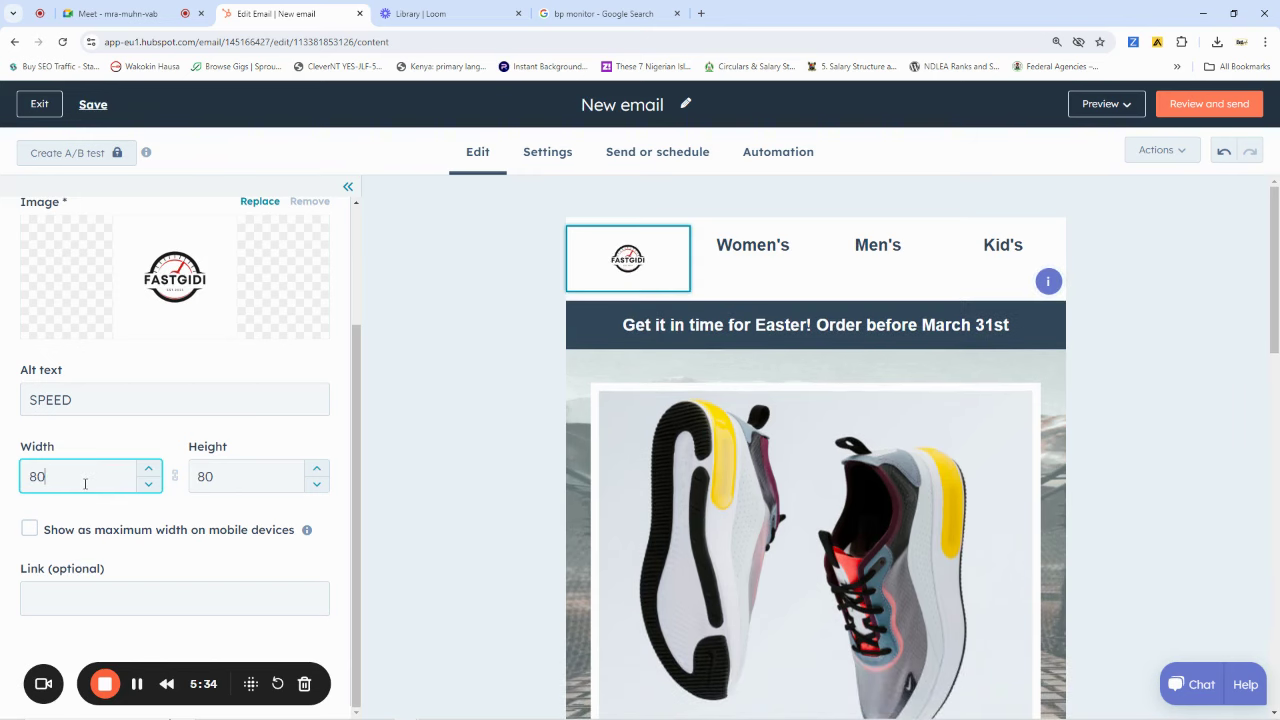
left_click(226, 477)
left_click_drag(220, 477, 192, 477)
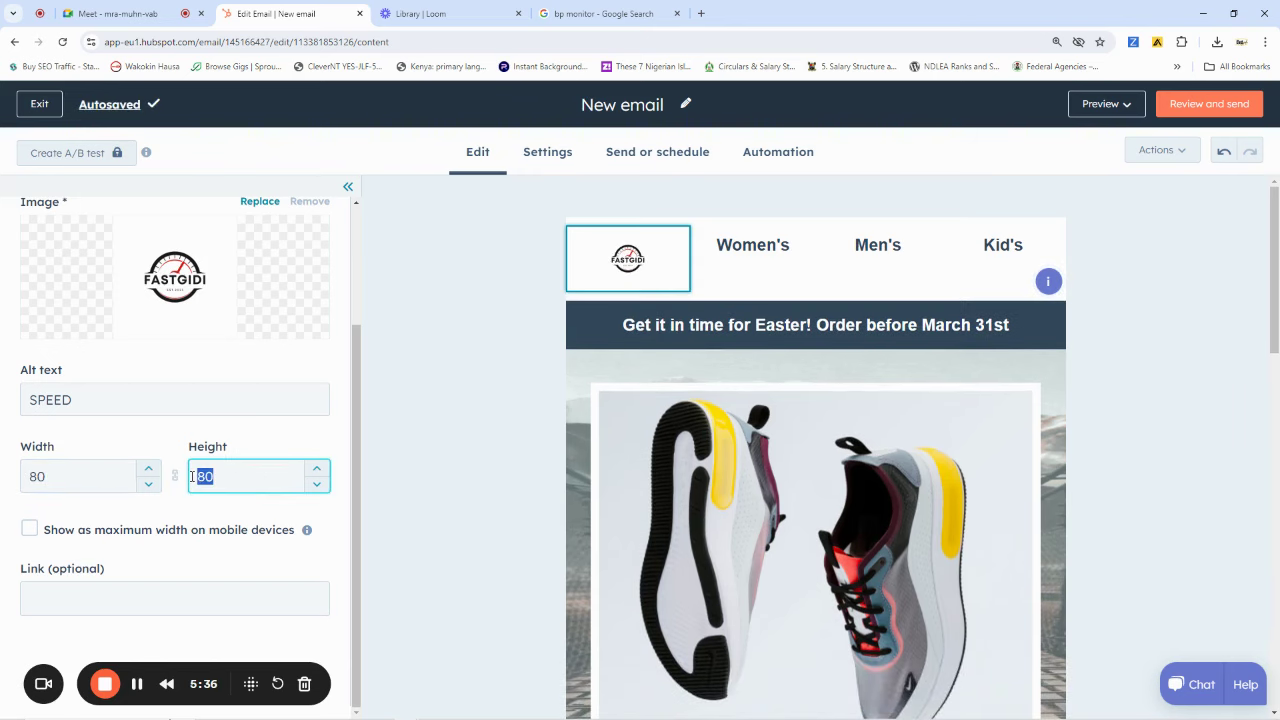
type("70")
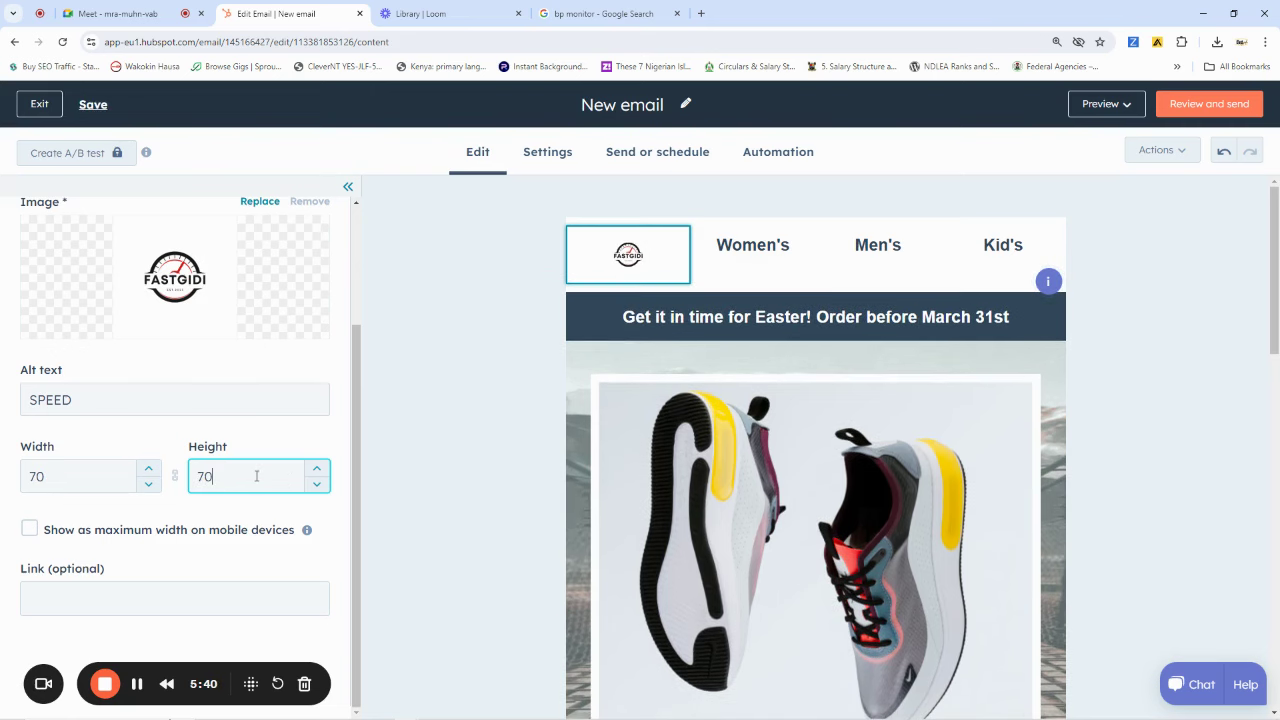
left_click_drag(60, 477, 38, 476)
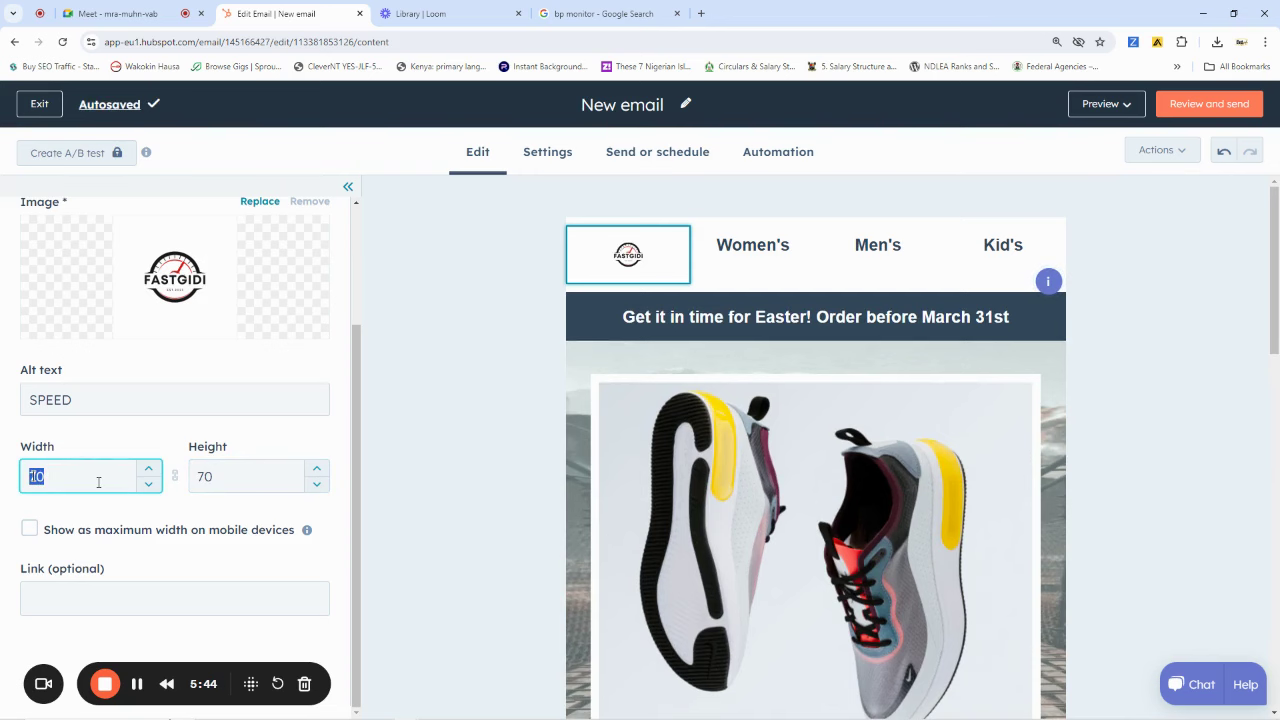
type("55")
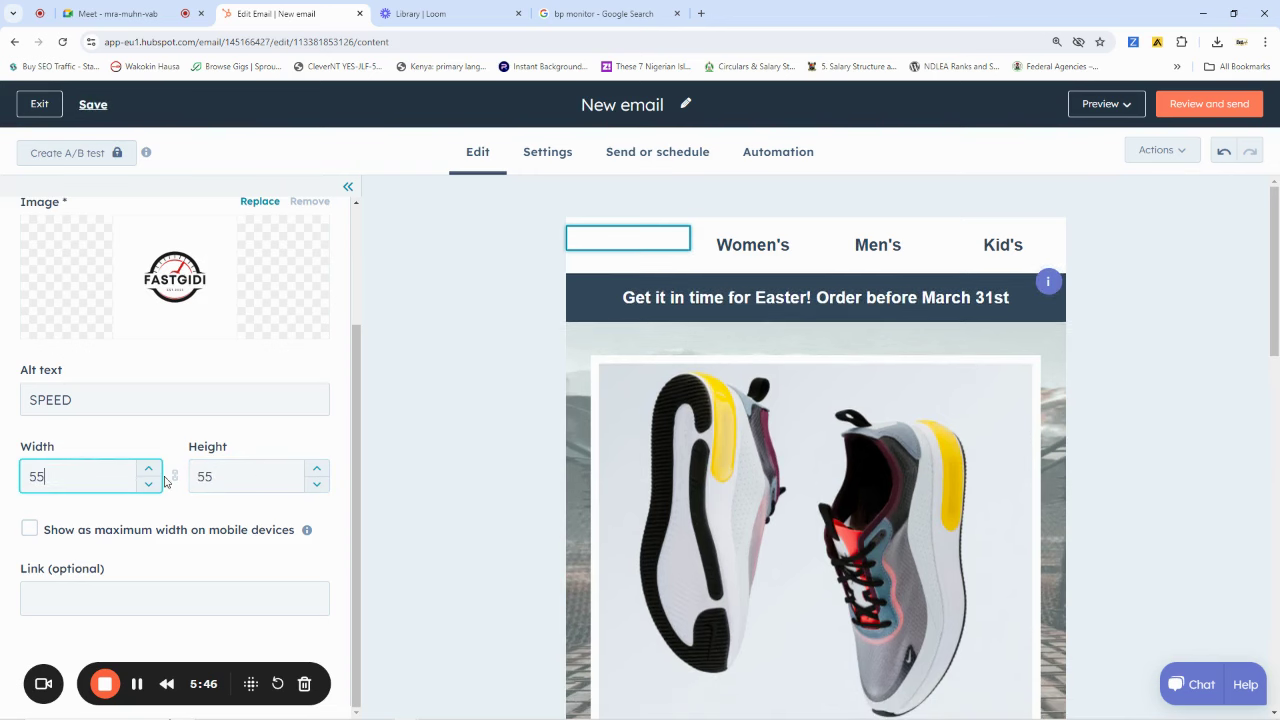
left_click(1159, 249)
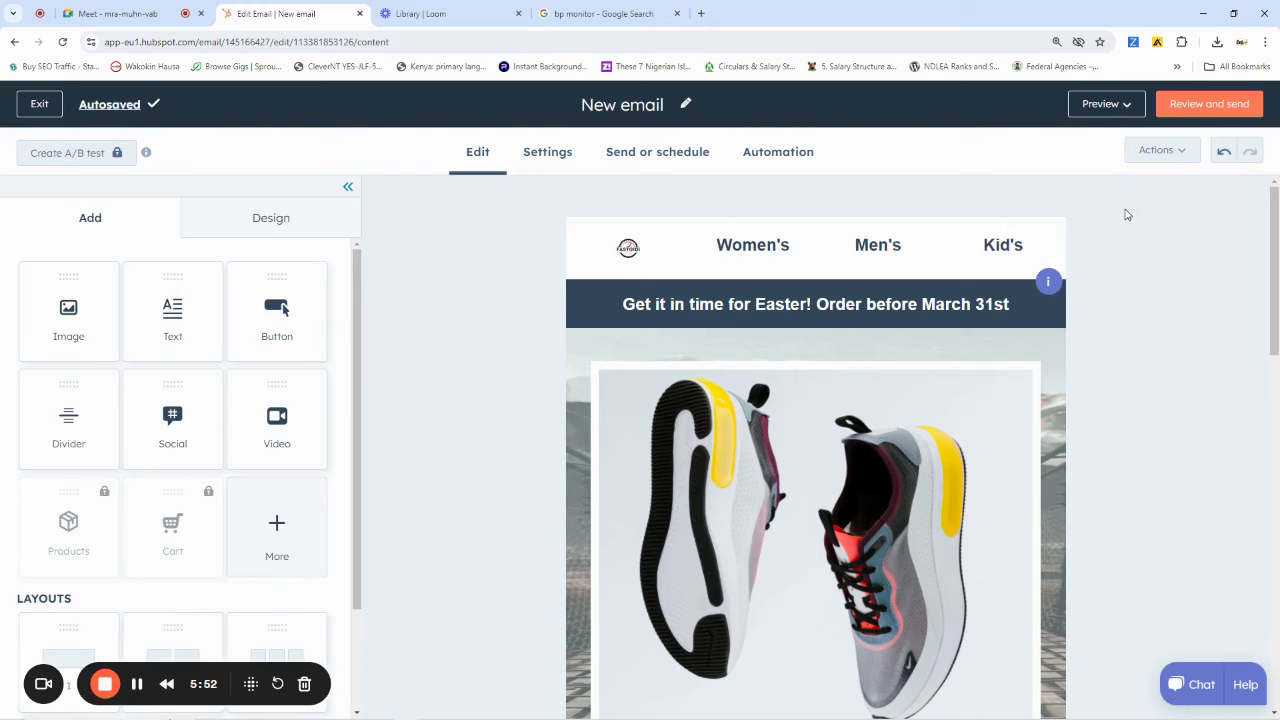
Change the third header link's button text from Kid's to 'Other Kits'
left_click(754, 249)
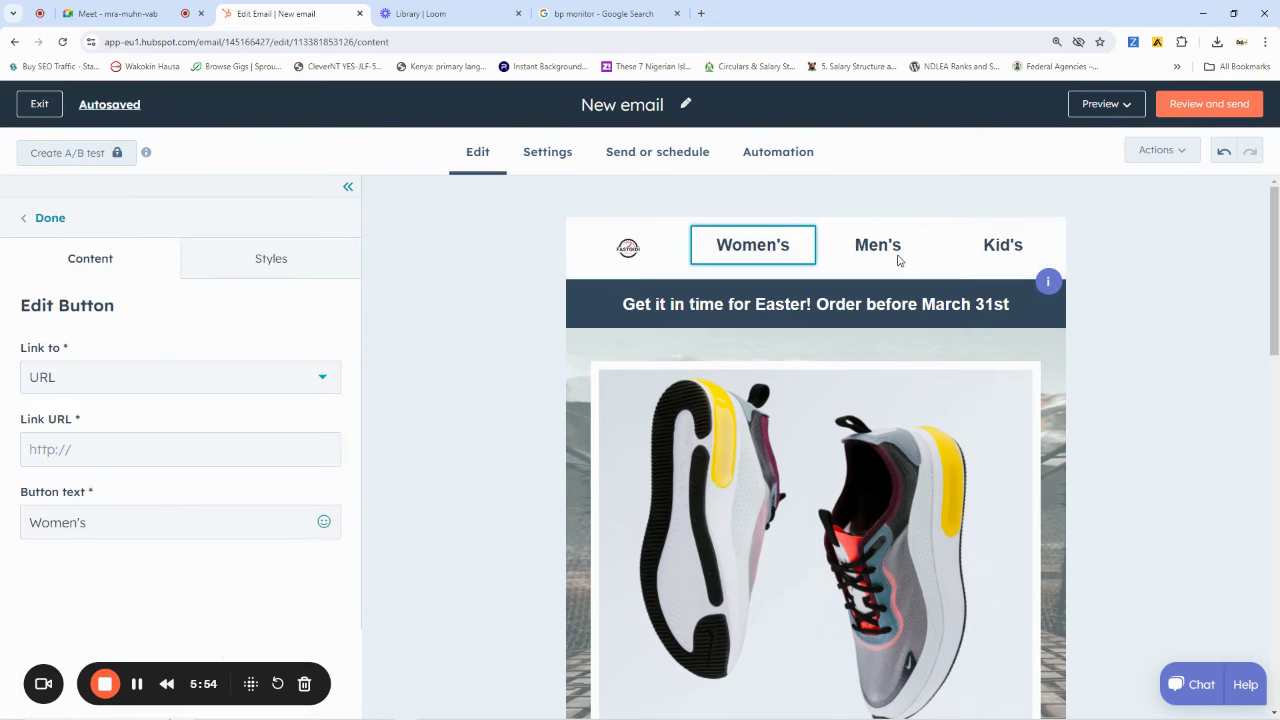
left_click(1014, 249)
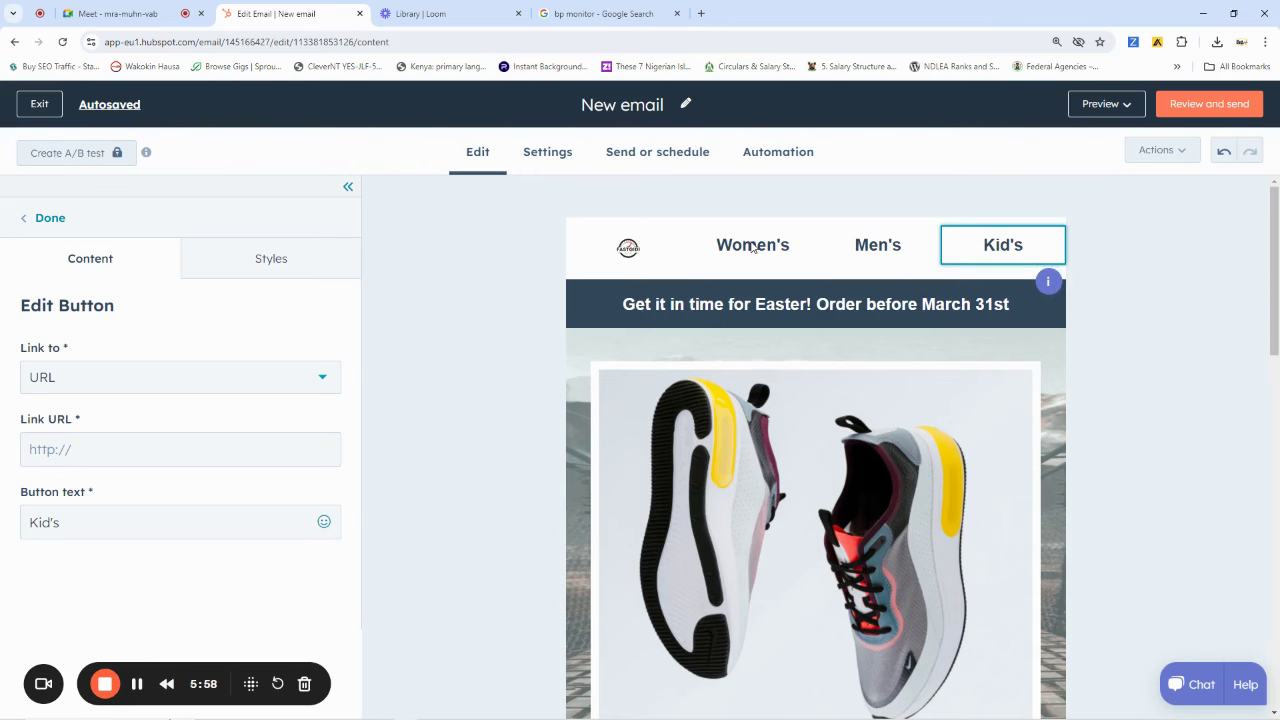
key("Escape")
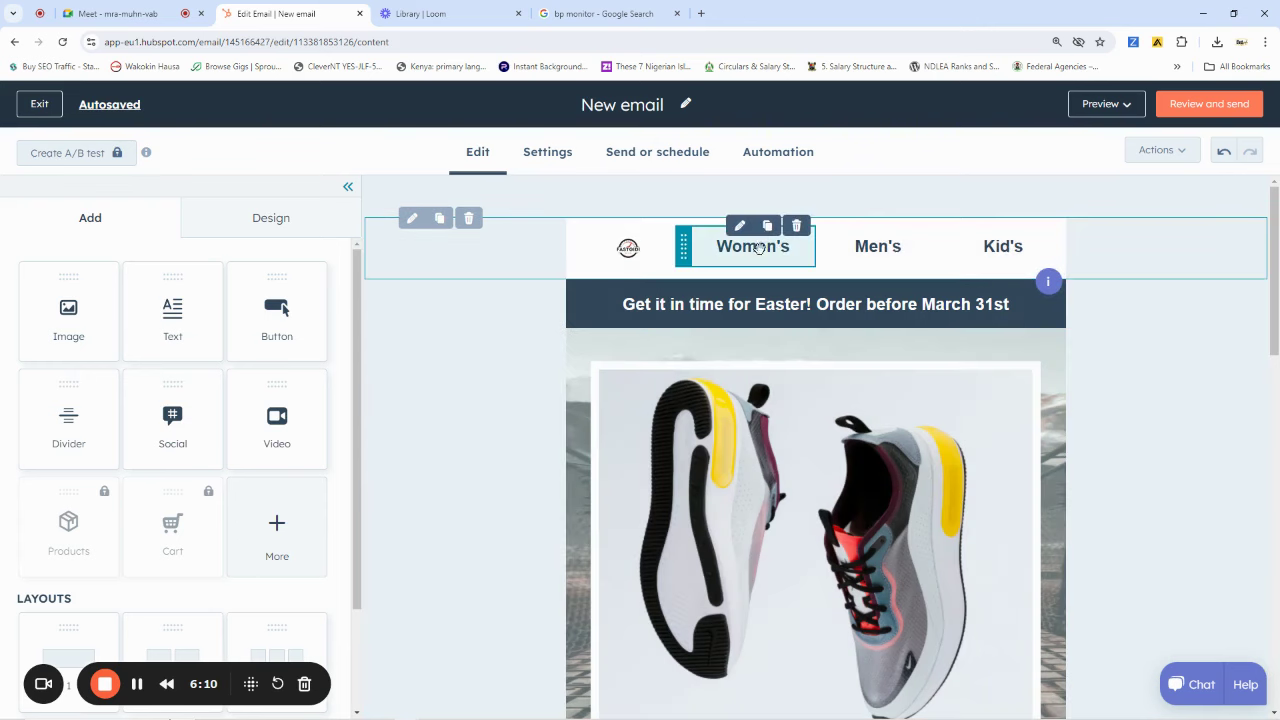
left_click(760, 254)
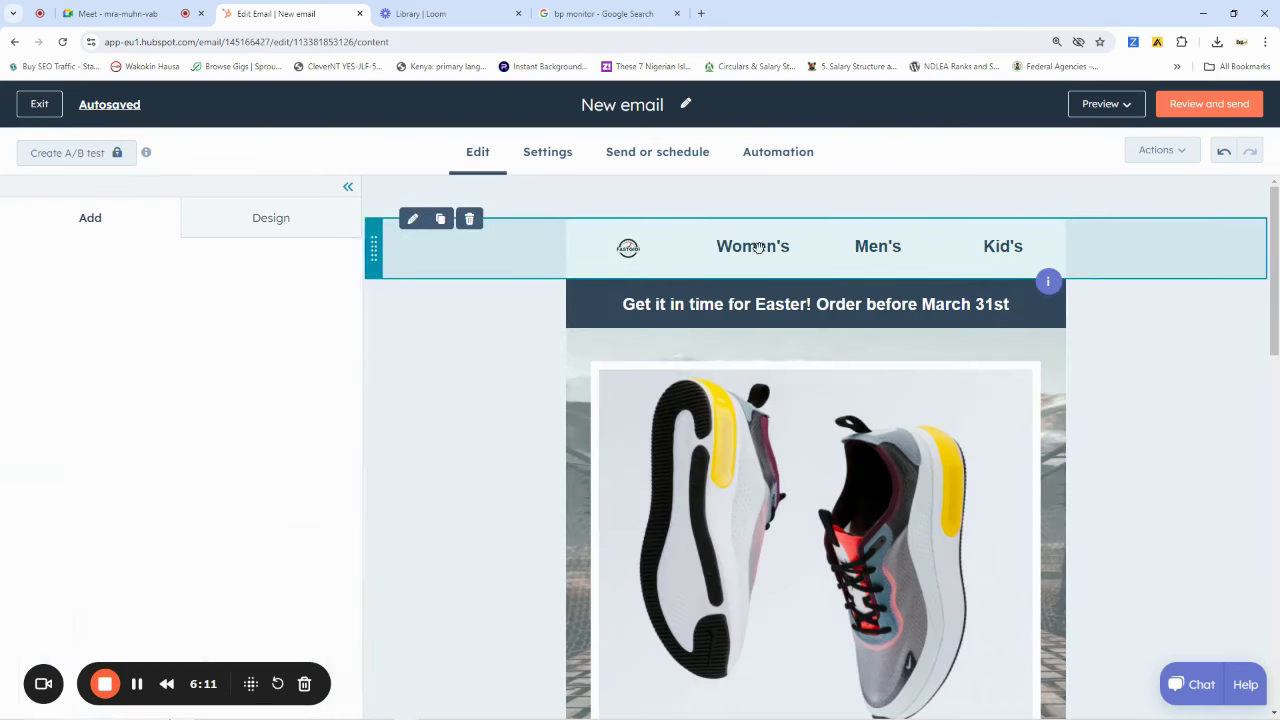
left_click(903, 251)
left_click(1010, 253)
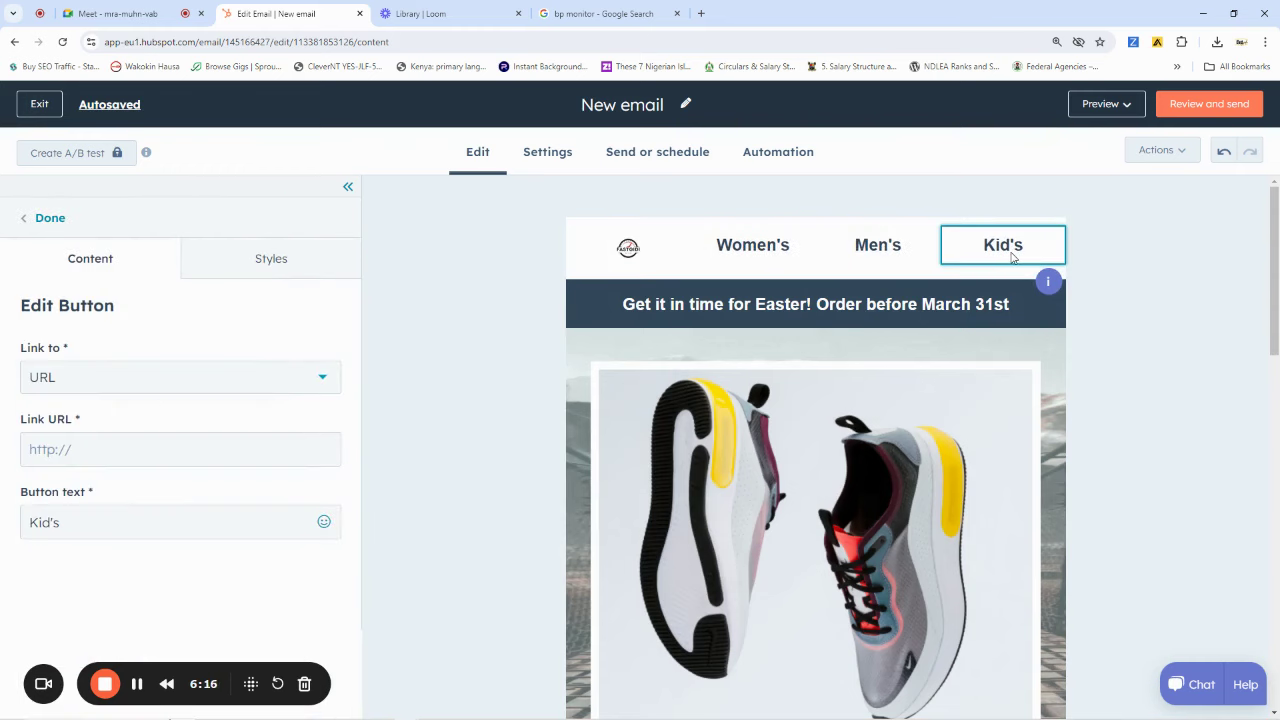
left_click_drag(102, 530, 21, 521)
key("BackSpace")
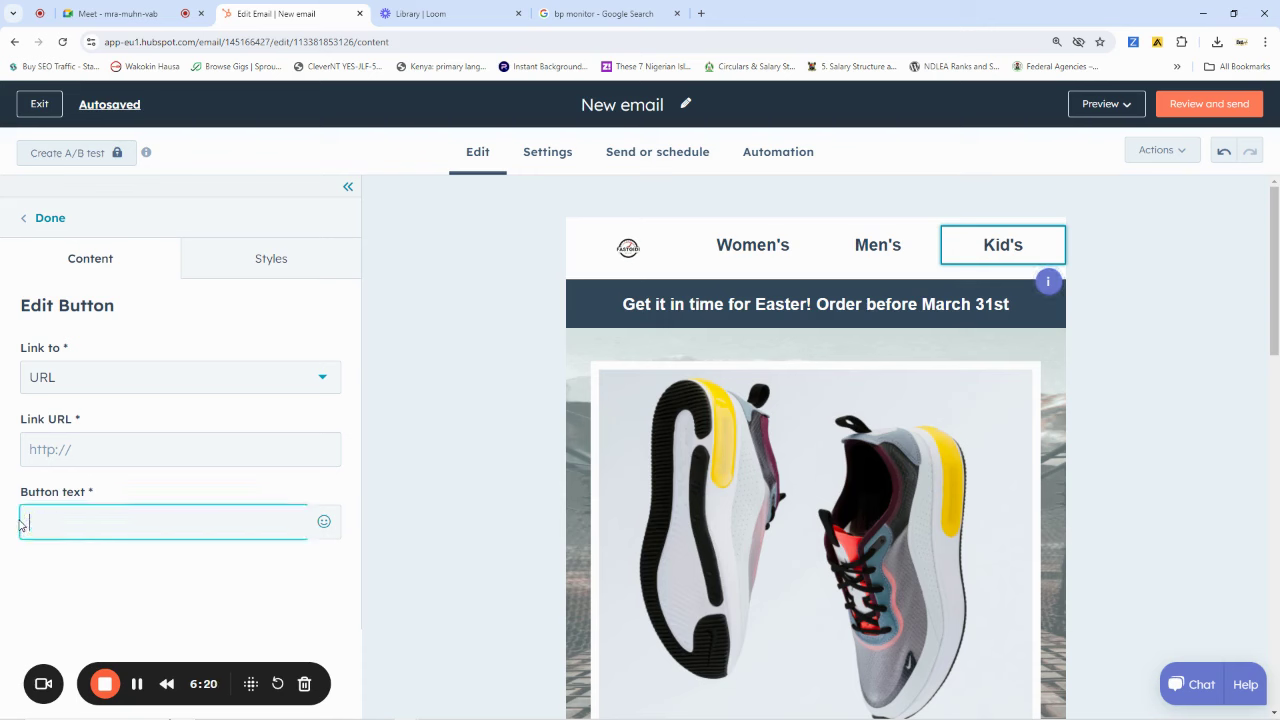
type("Other")
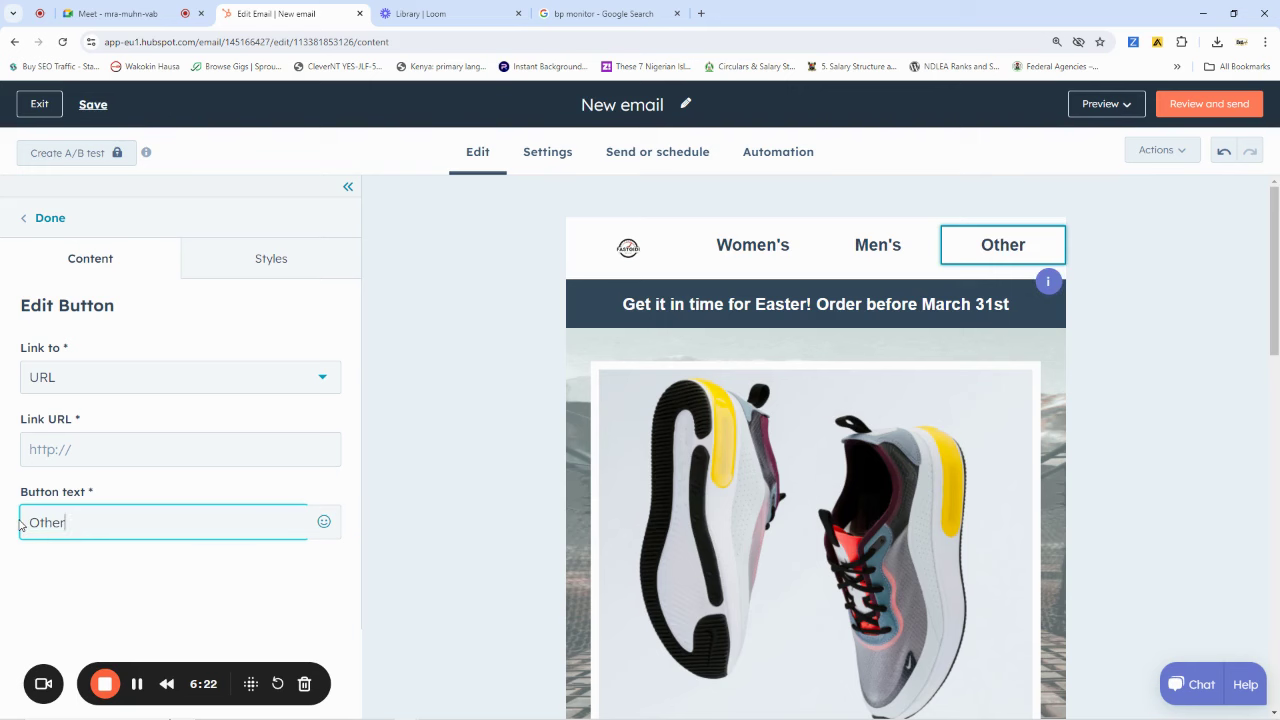
type(" Kits")
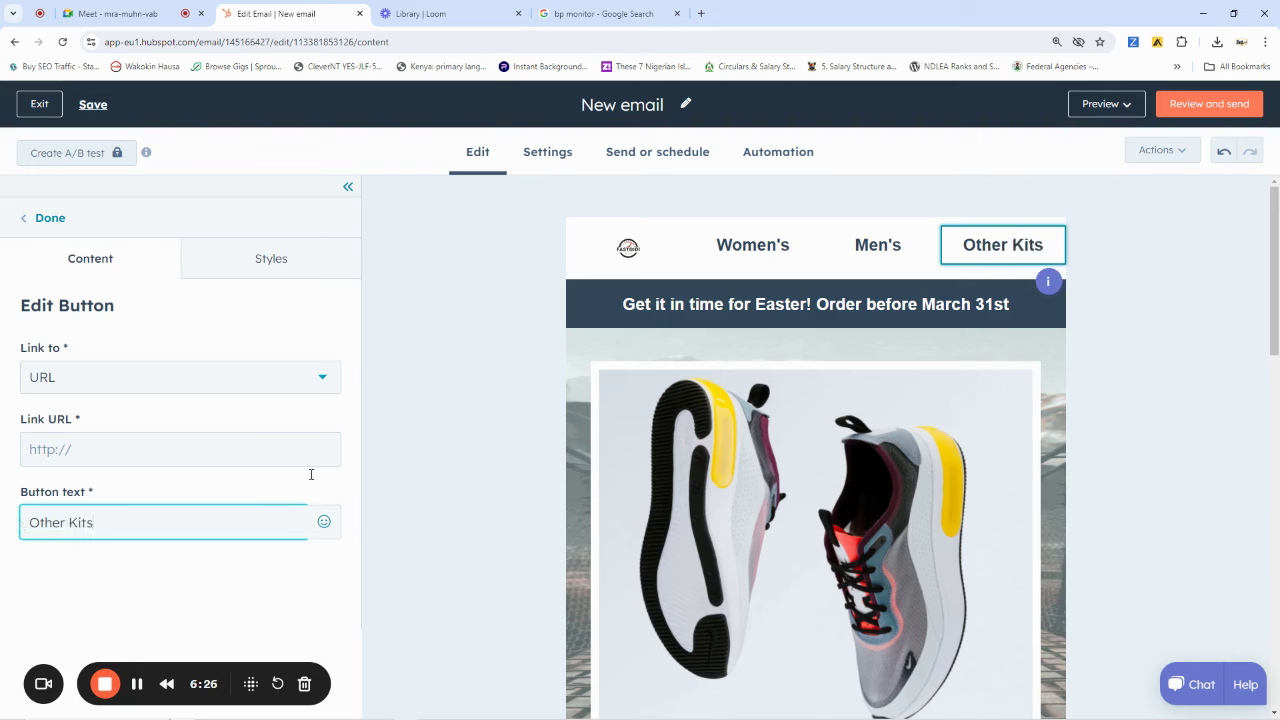
left_click(1118, 210)
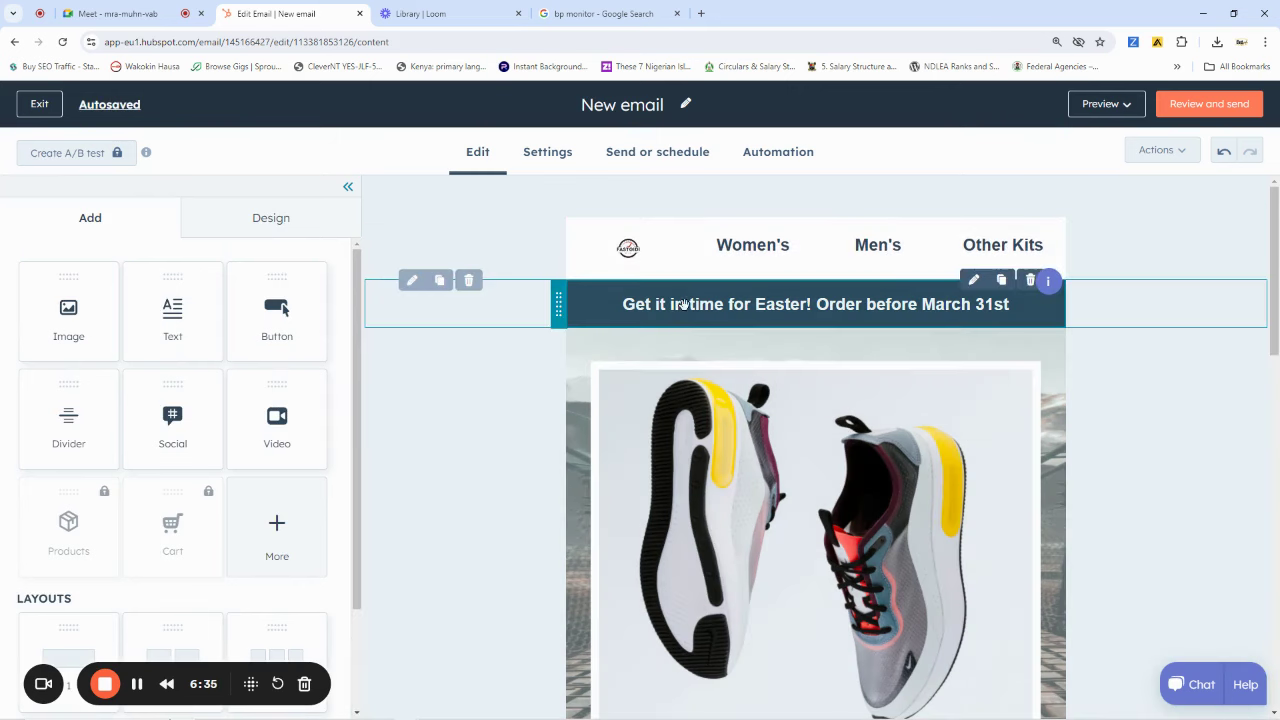
Replace the Easter banner heading with 'Get it before Christmas! Order before Xmass Wahala'
left_click(682, 305)
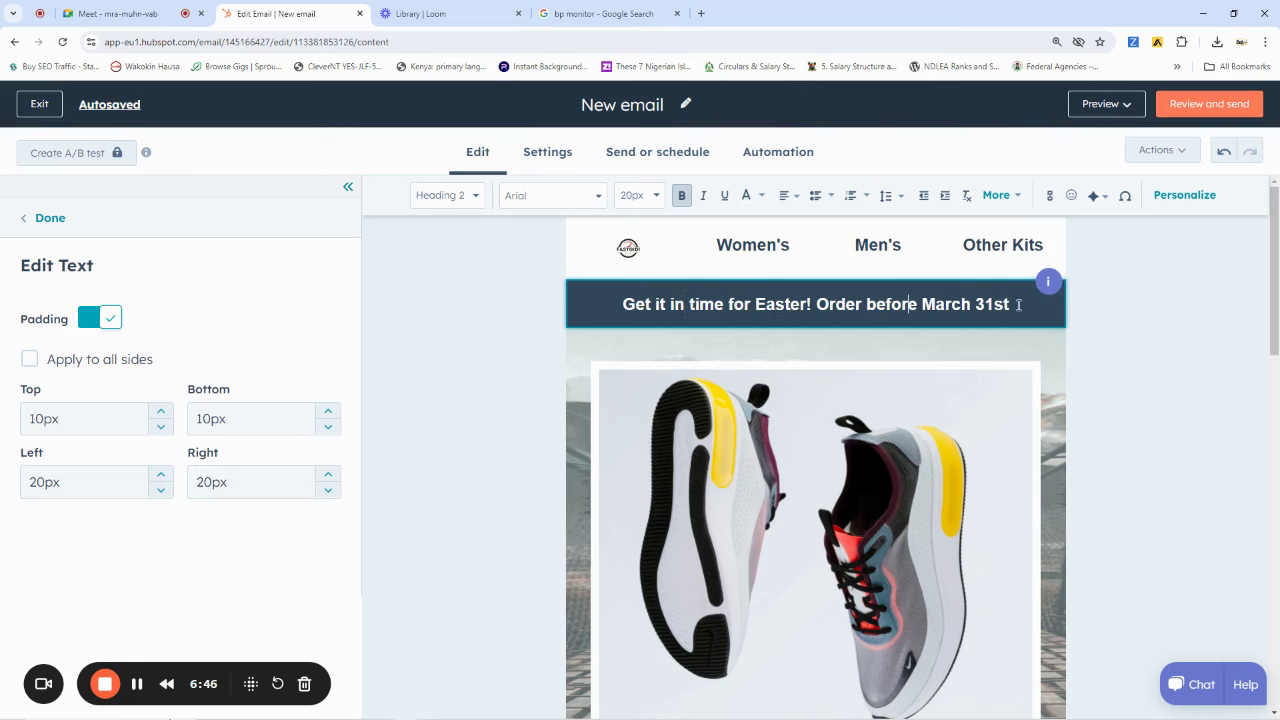
left_click_drag(653, 309, 638, 309)
left_click(830, 300)
triple_click(830, 300)
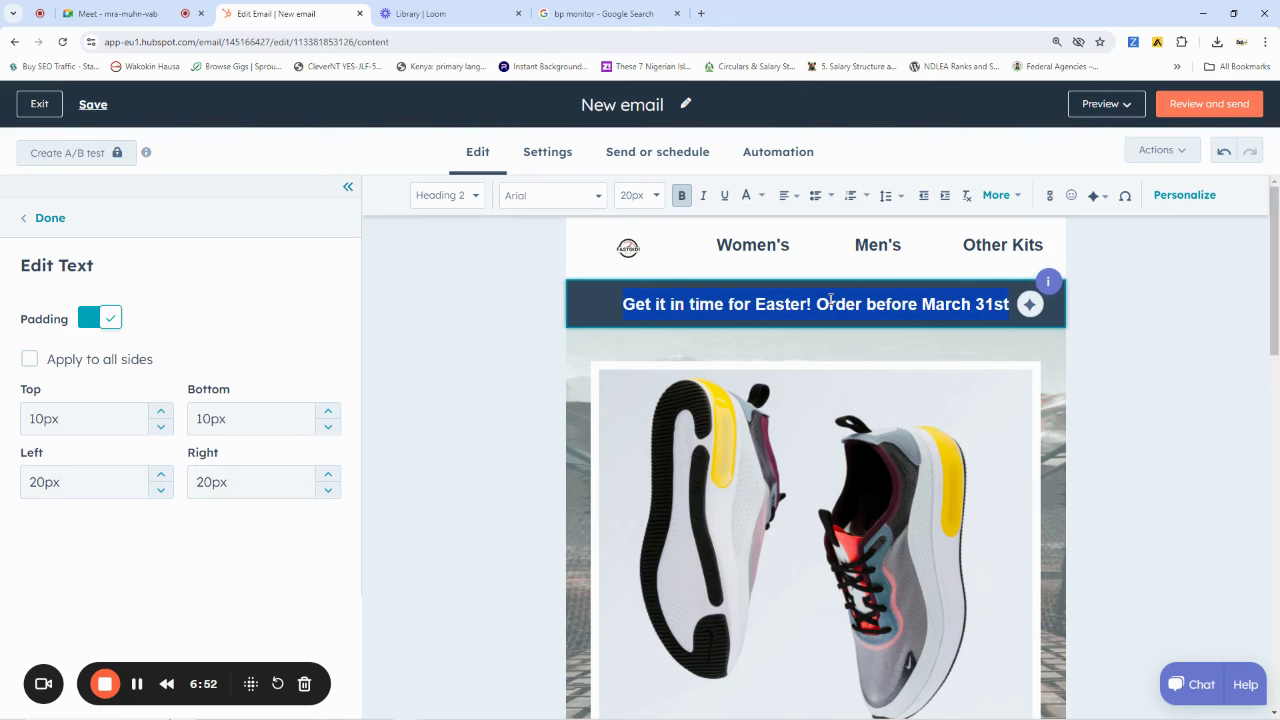
type("Get")
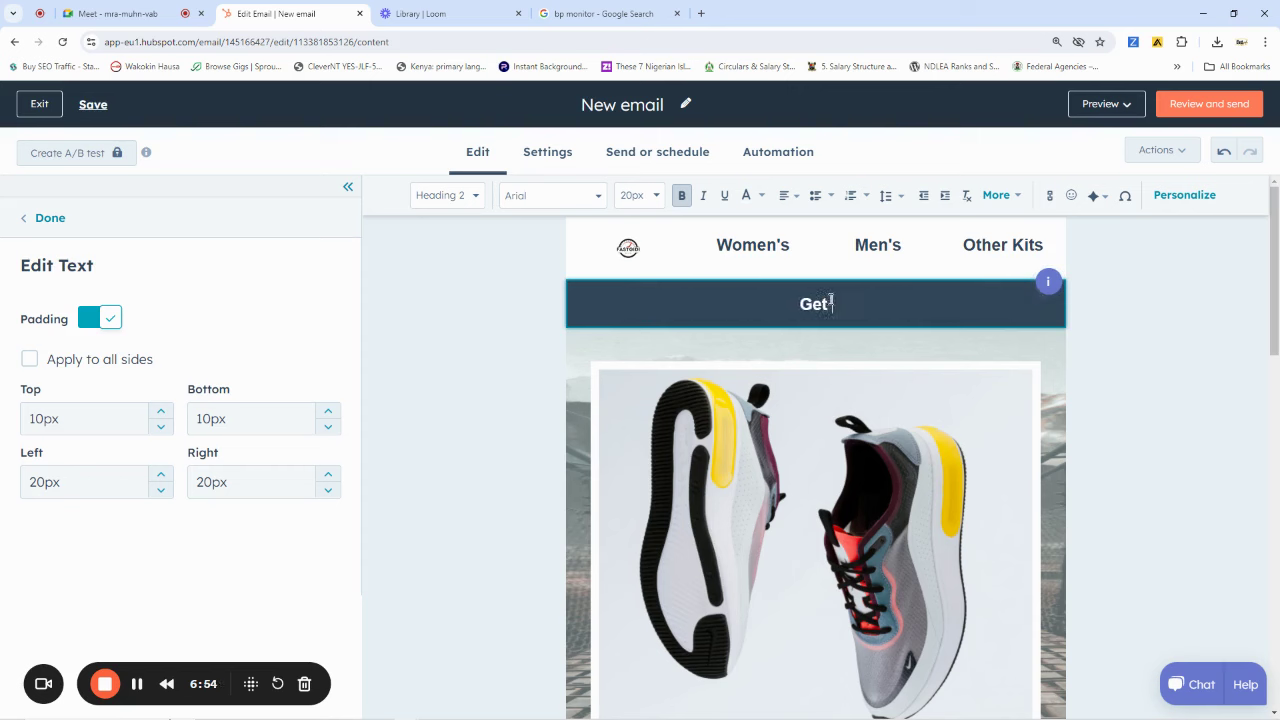
type(" it before Ch")
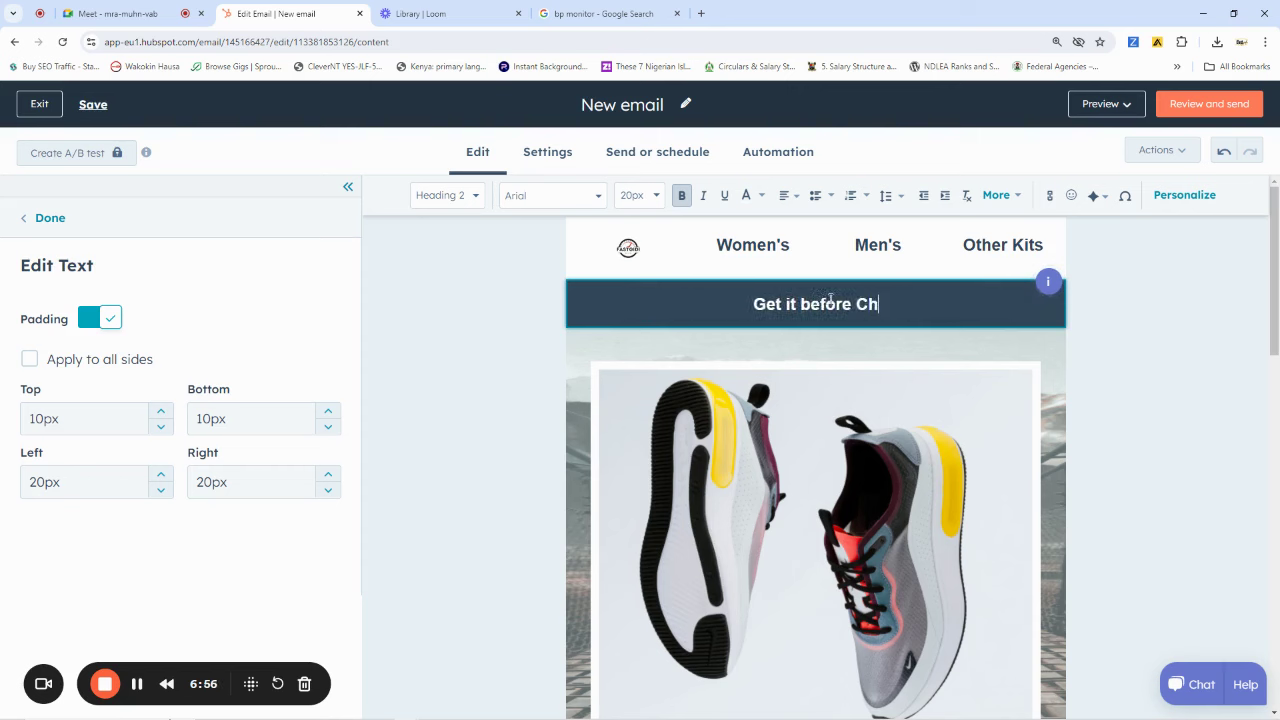
type("ristmass")
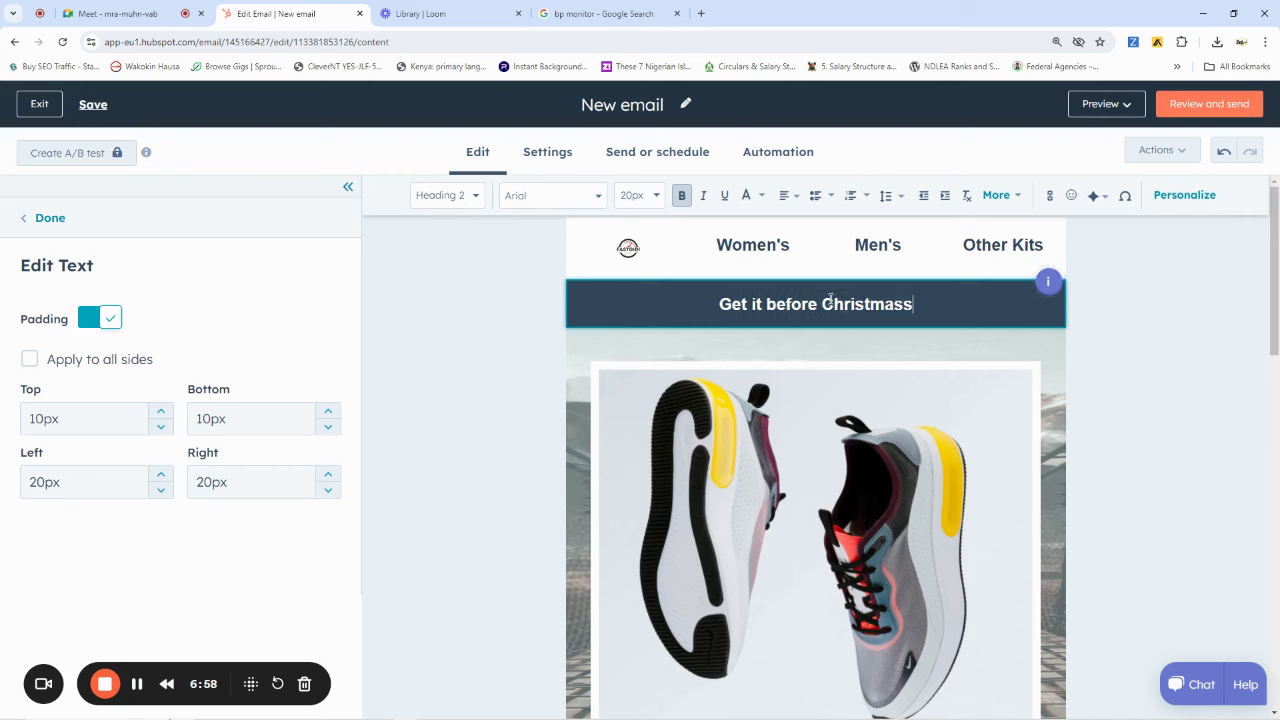
key("BackSpace")
type("!")
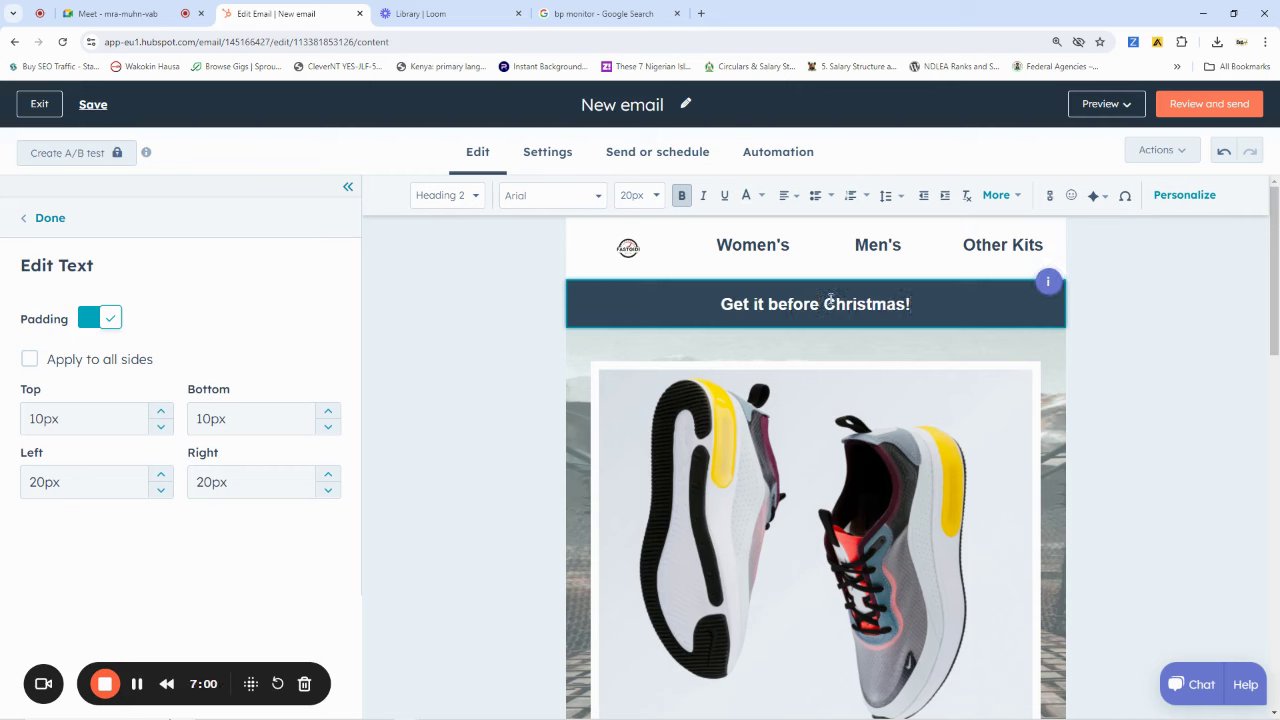
type(" Order")
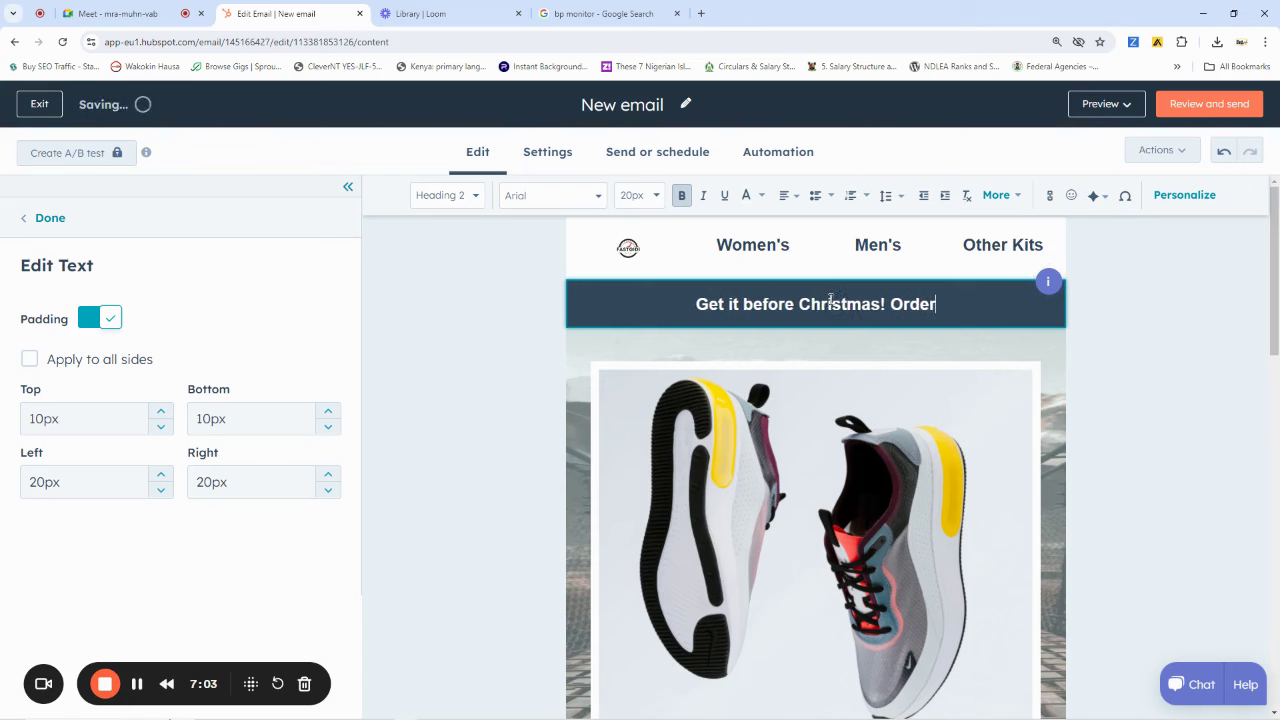
type(" before")
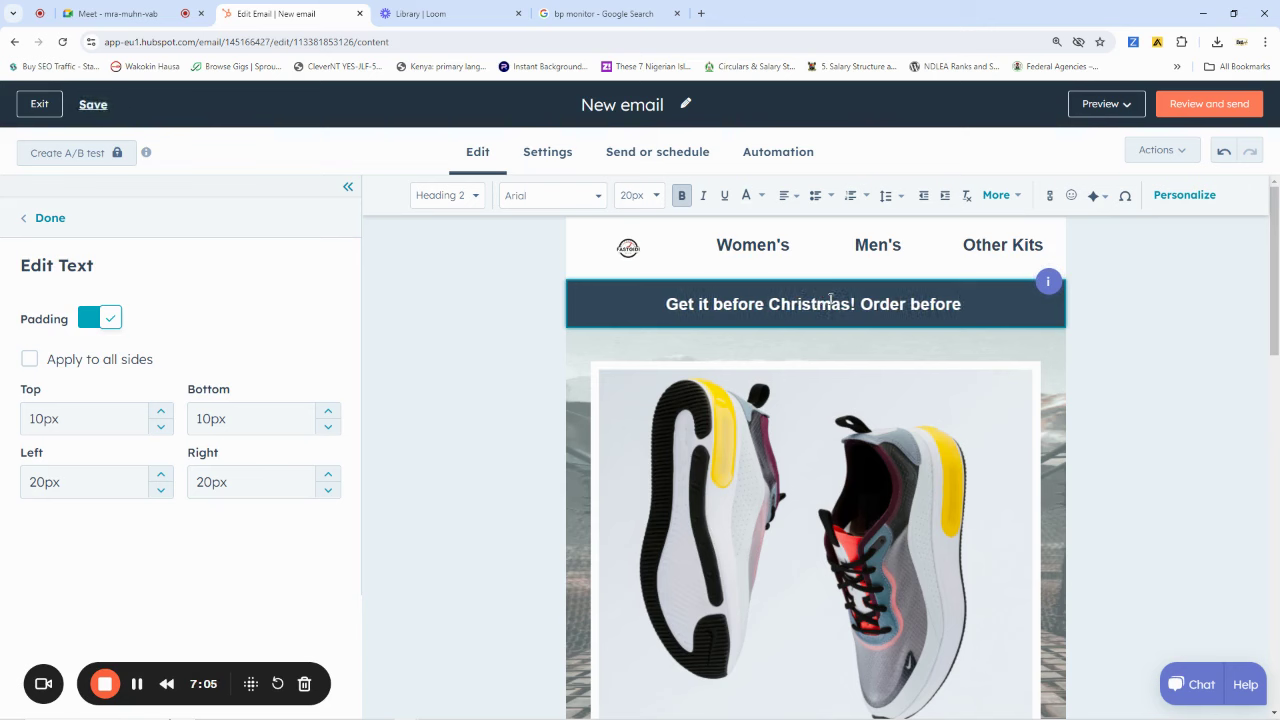
type("Xmass")
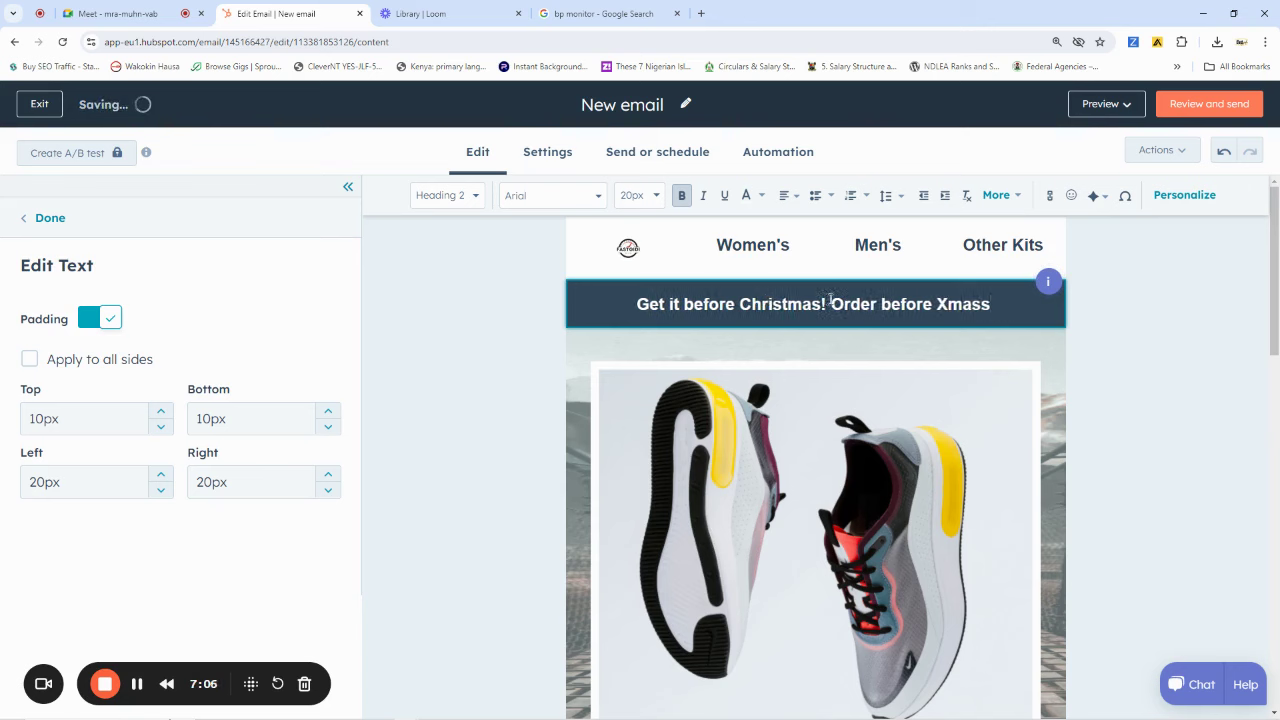
type(" Wahala")
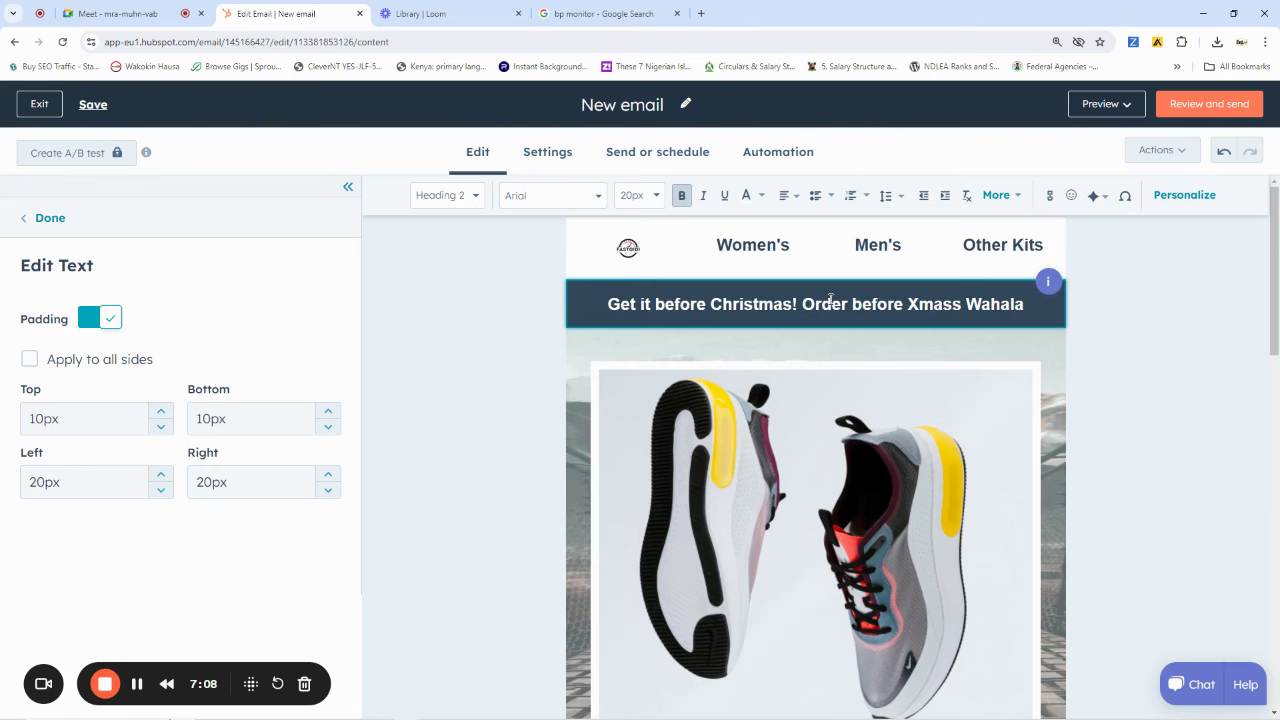
left_click(1127, 312)
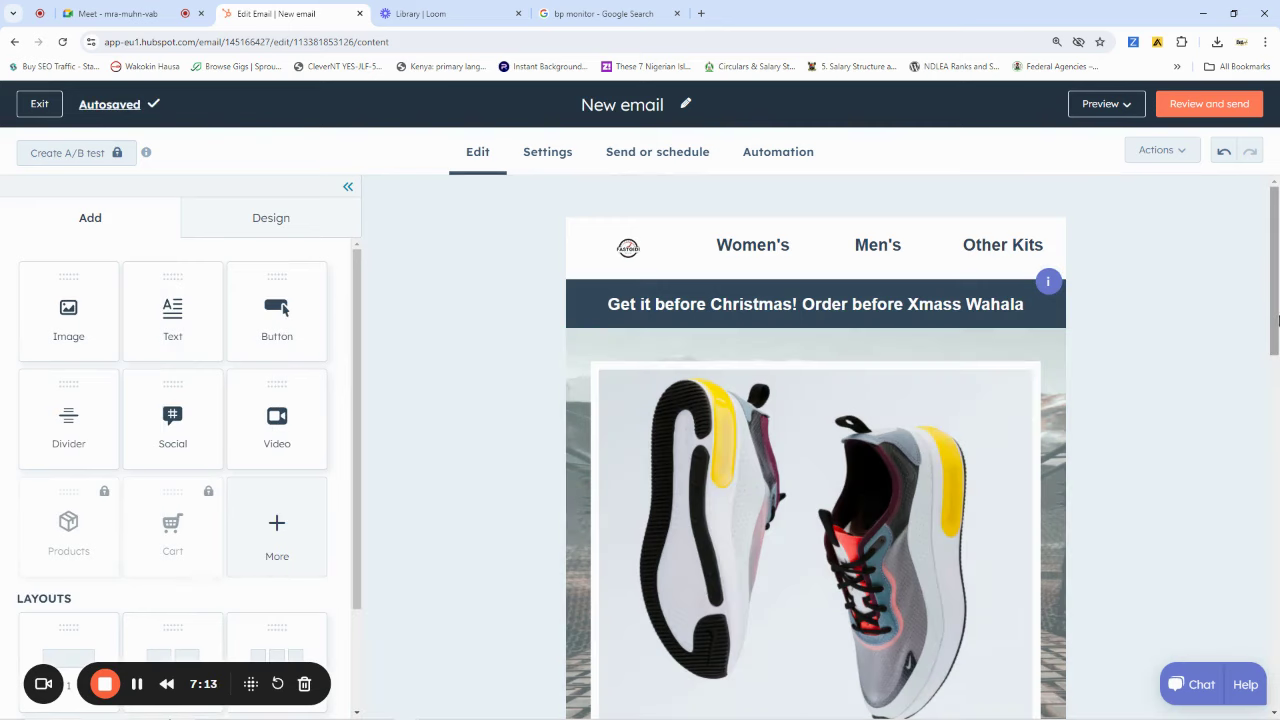
Bring up the Edit Image settings for the Trainers_Hero_image shoe picture, sized 540 by 580
left_click_drag(1275, 318, 1257, 355)
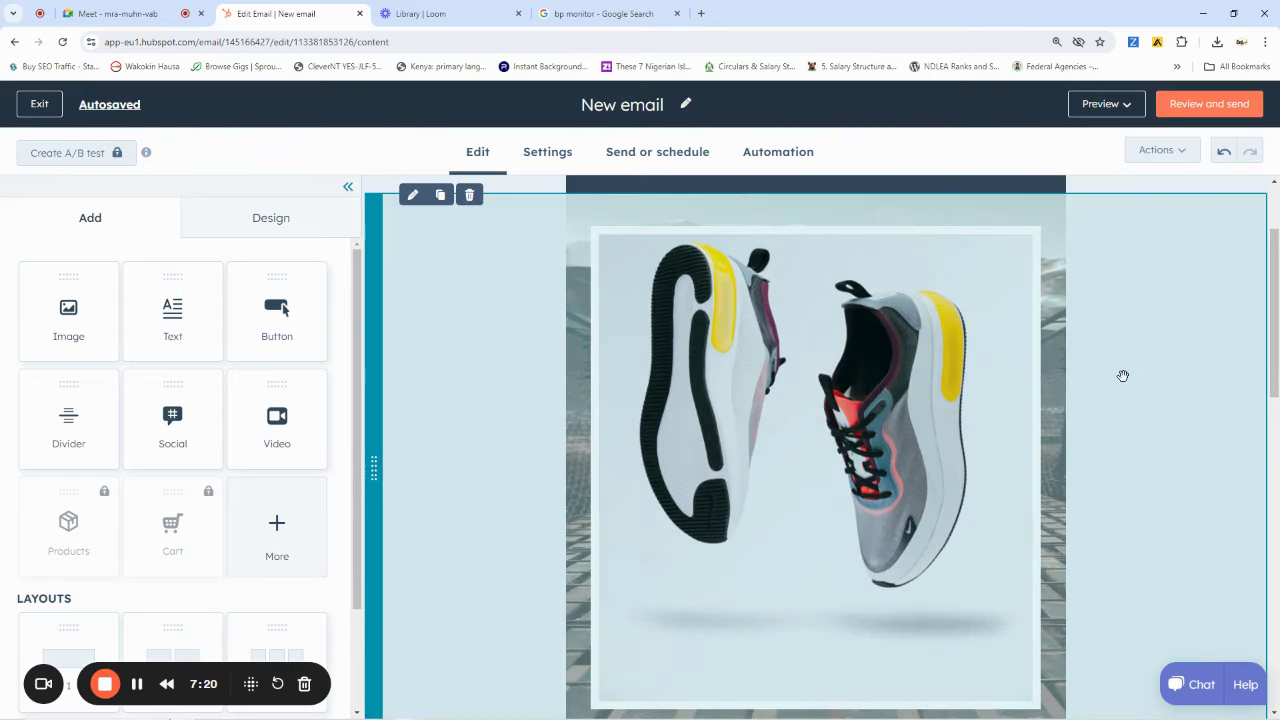
scroll(1123, 375, "up", 1)
scroll(1123, 375, "up", 1)
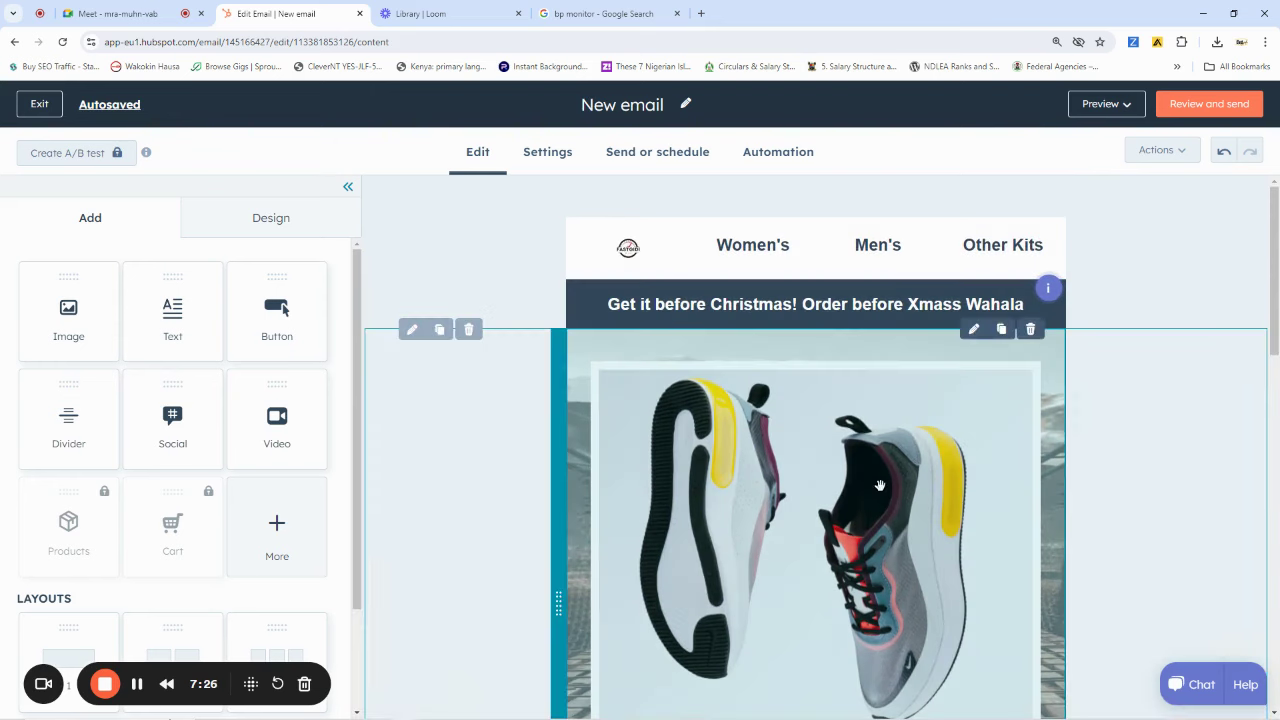
left_click(878, 484)
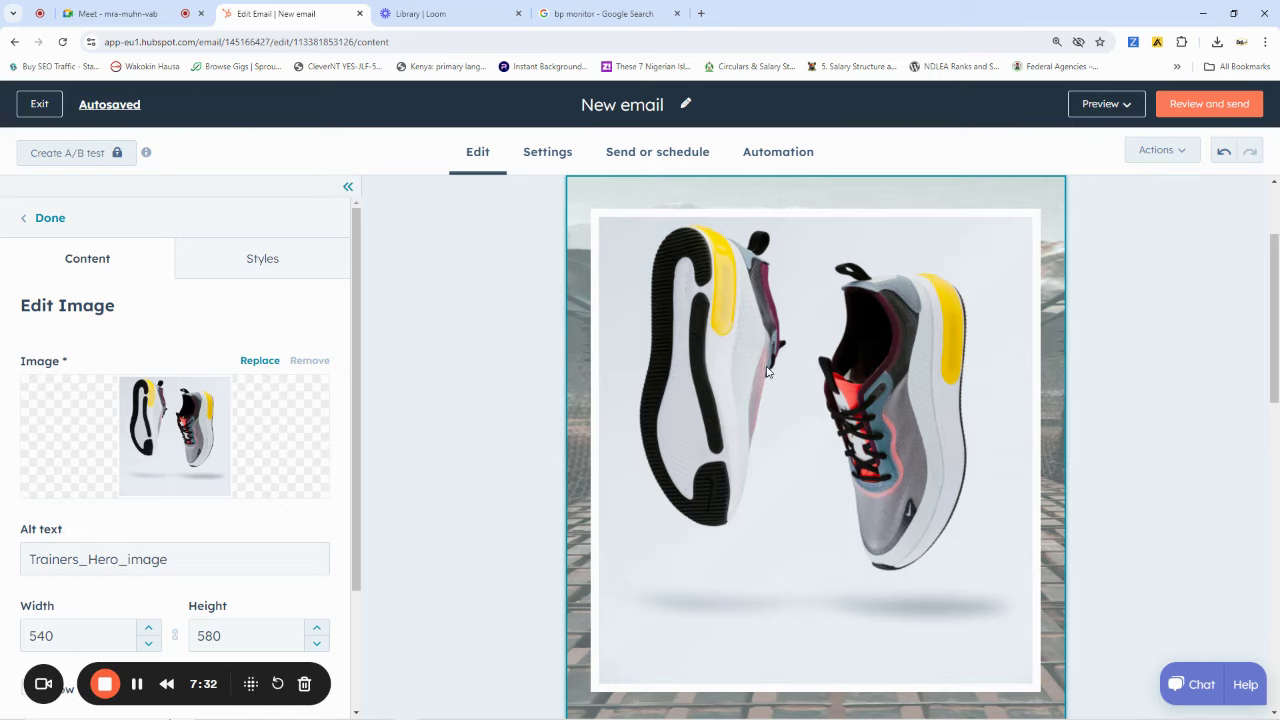
scroll(775, 372, "down", 3)
scroll(778, 371, "up", 5)
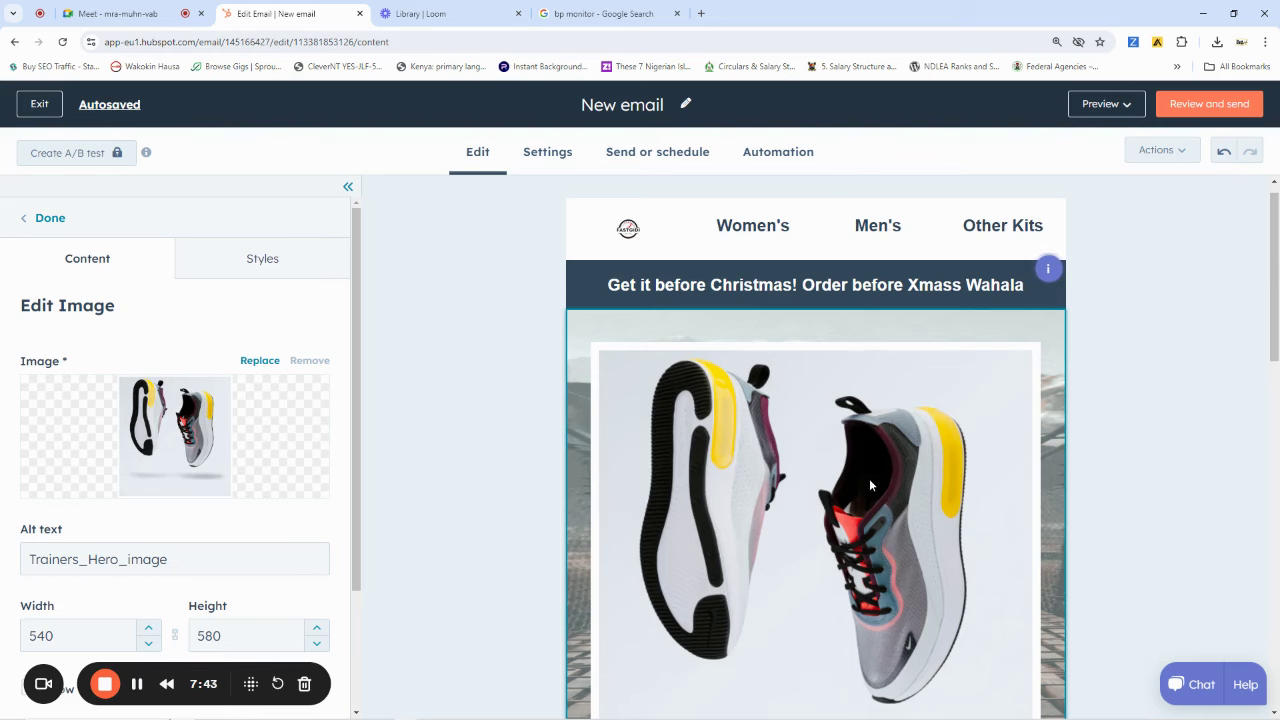
scroll(869, 478, "down", 2)
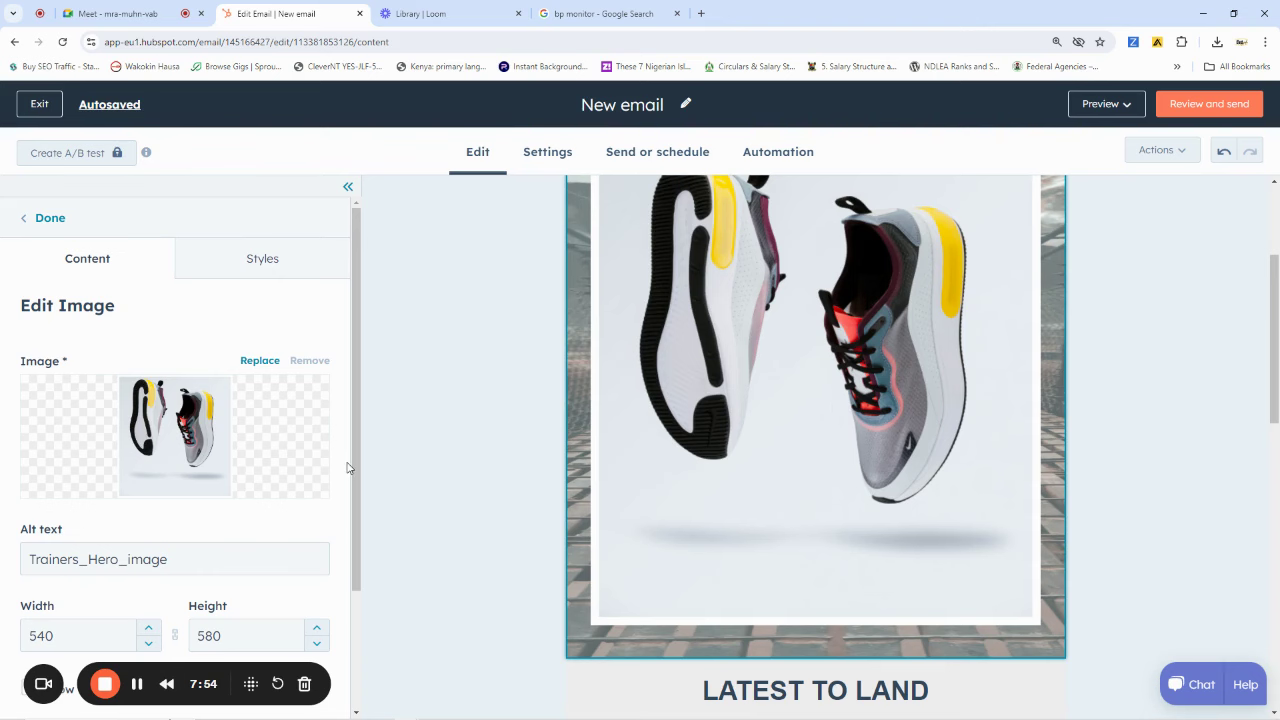
scroll(698, 437, "up", 1)
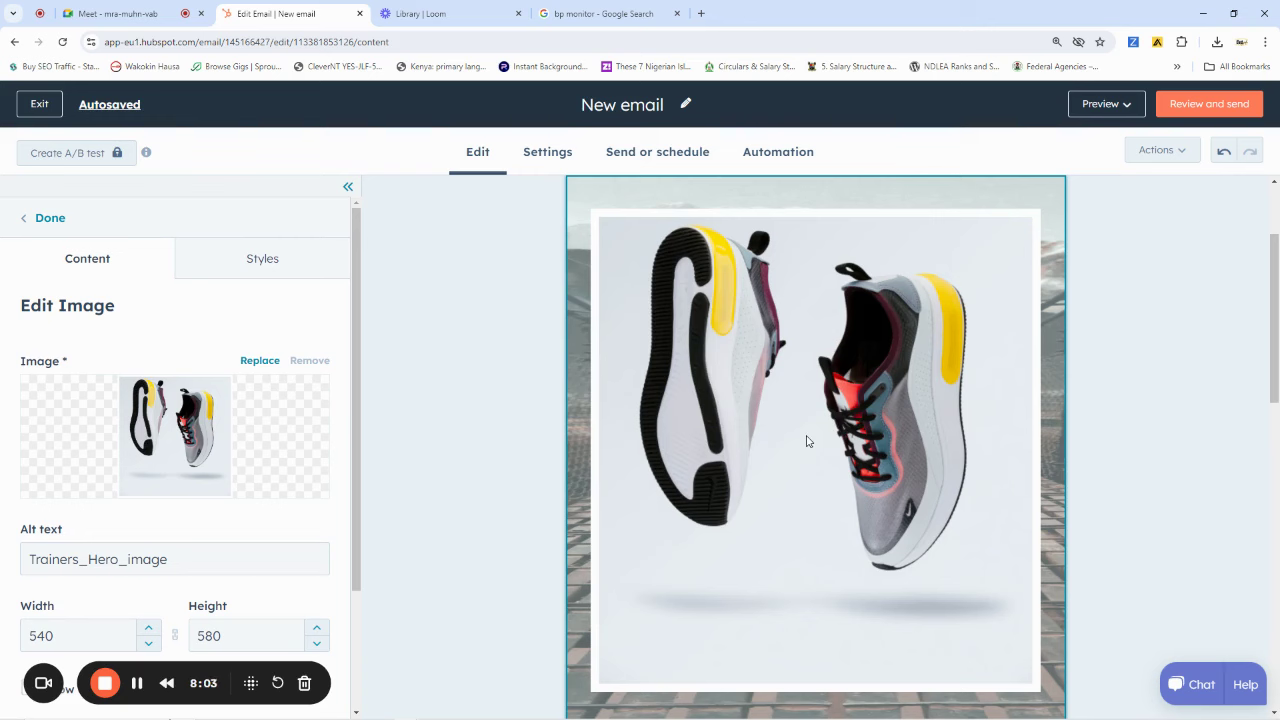
scroll(824, 402, "up", 1)
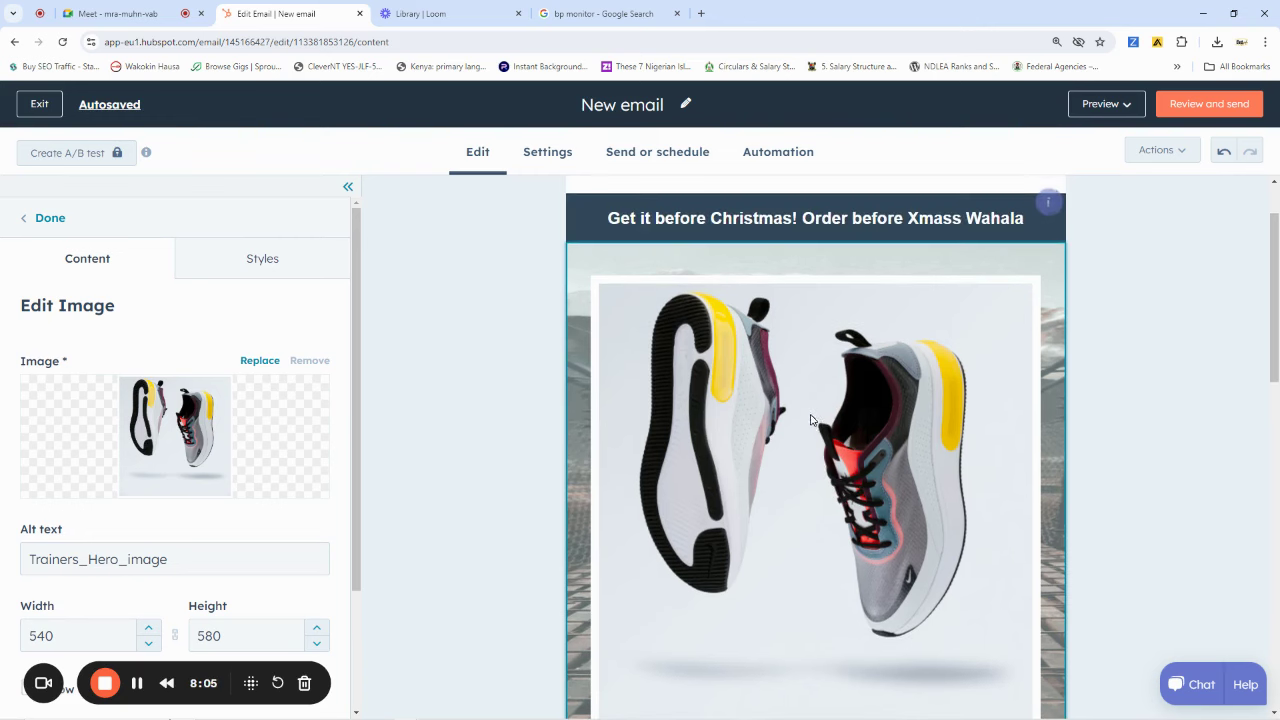
mouse_move(196, 410)
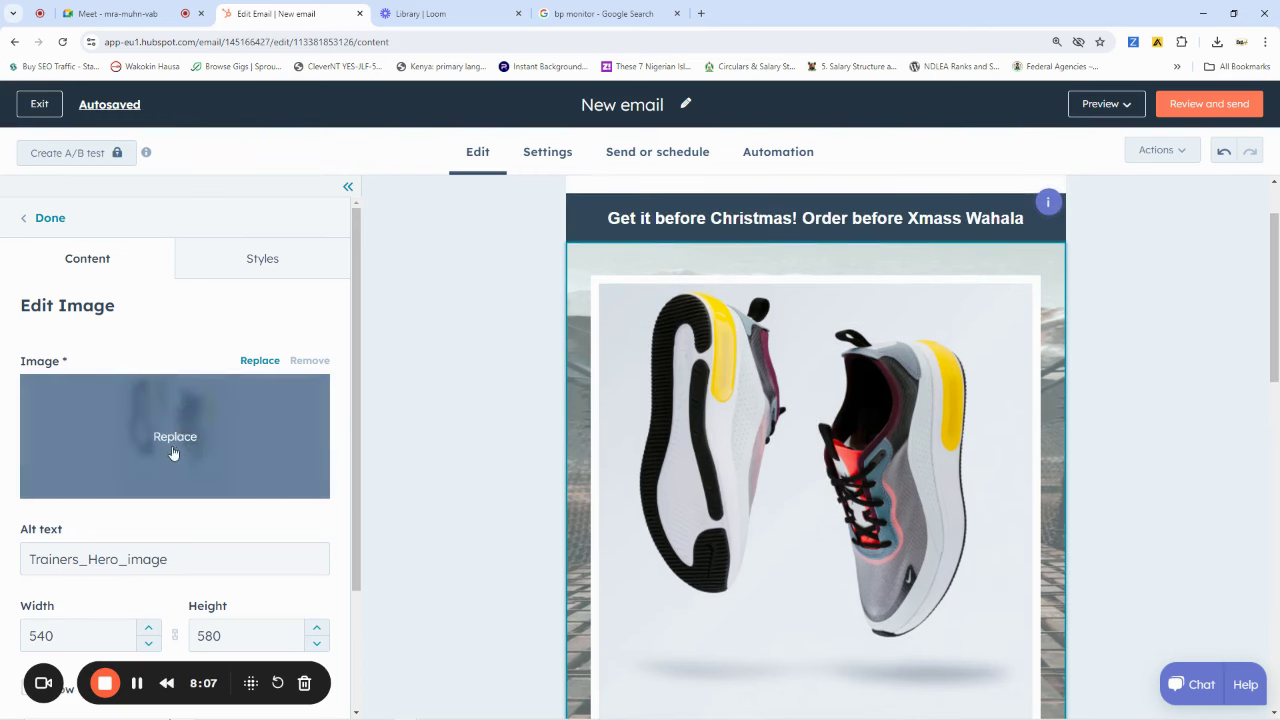
Upload the digital BP monitor and monitor-with-arm-cuff photos as replacement images
left_click(172, 440)
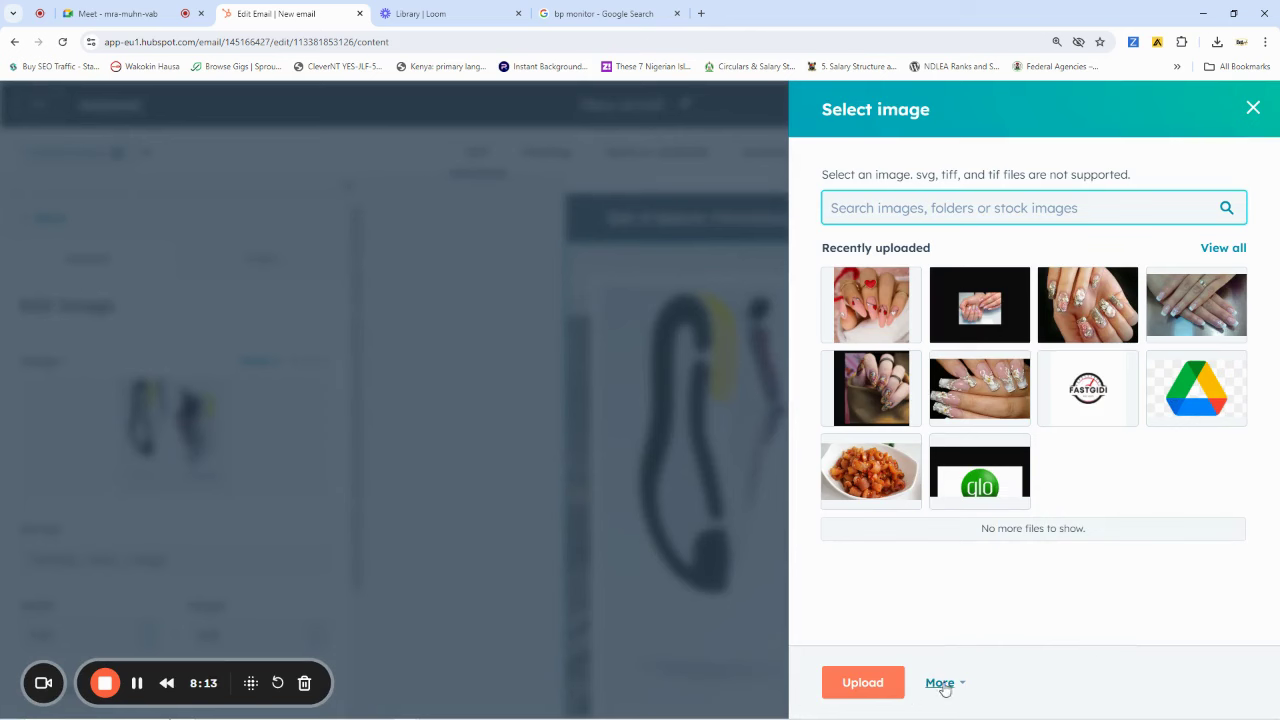
left_click(862, 682)
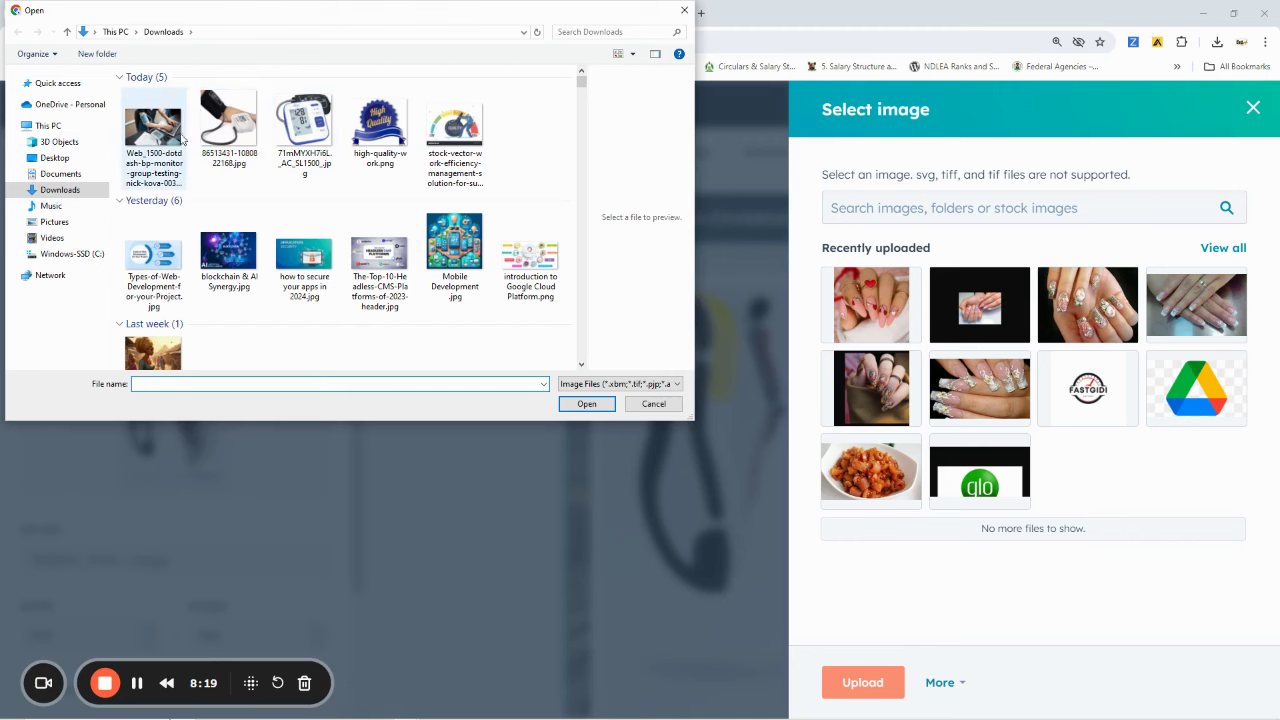
left_click(325, 124)
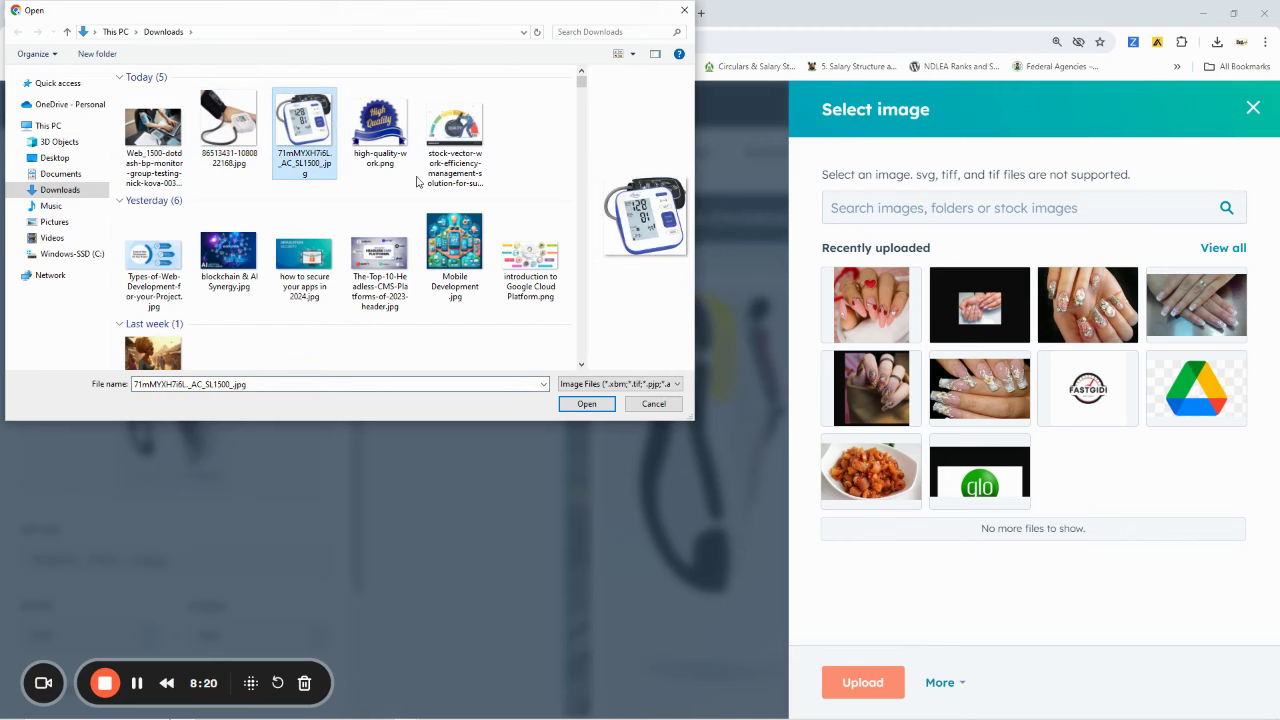
left_click(585, 404)
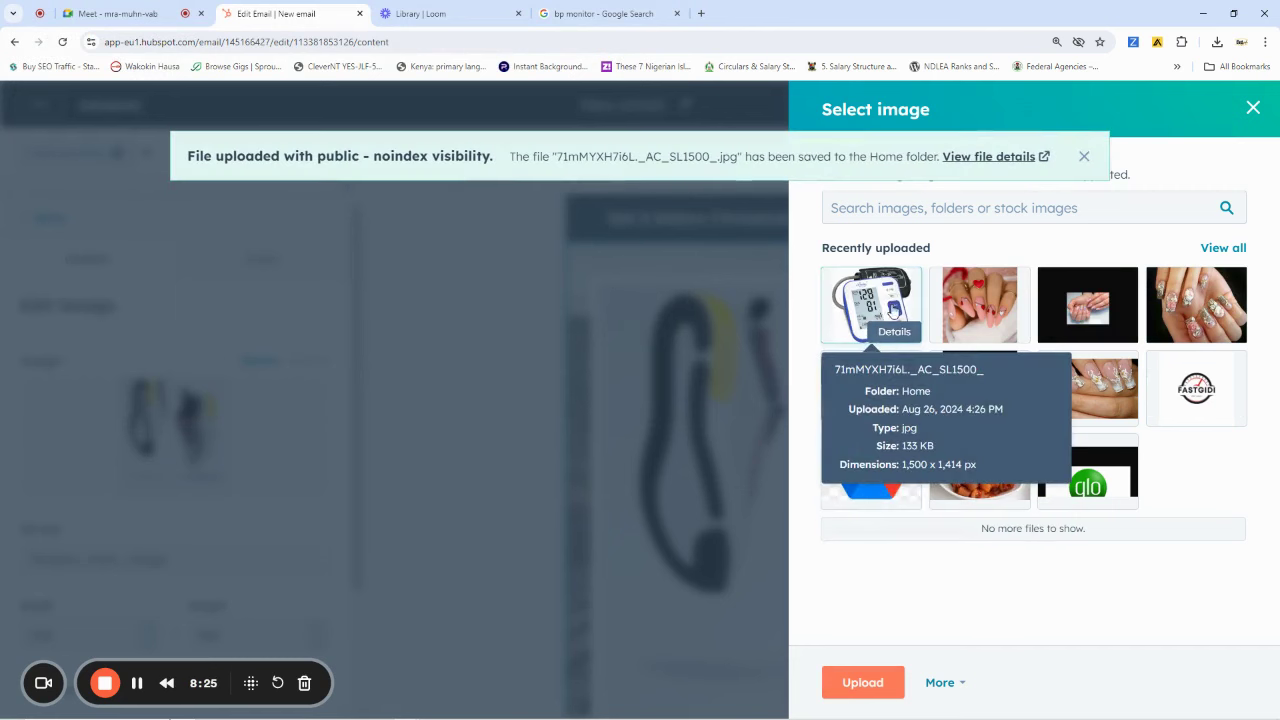
left_click(866, 684)
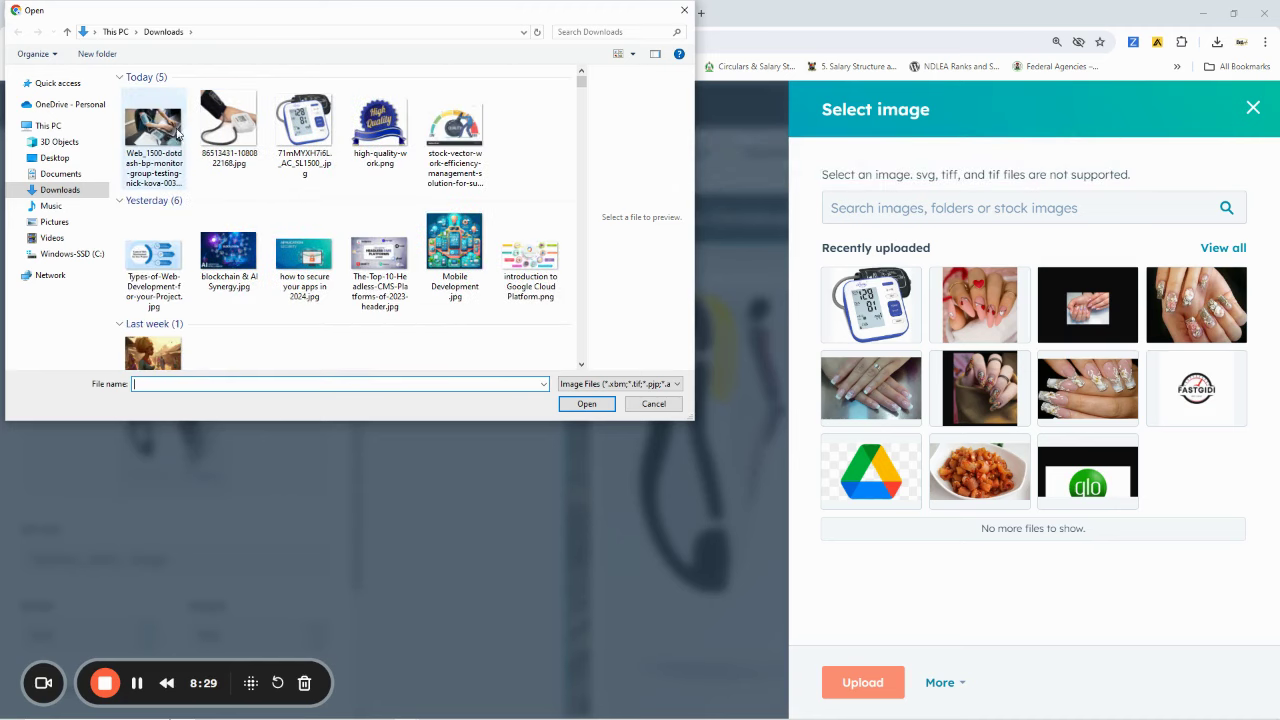
left_click(229, 127)
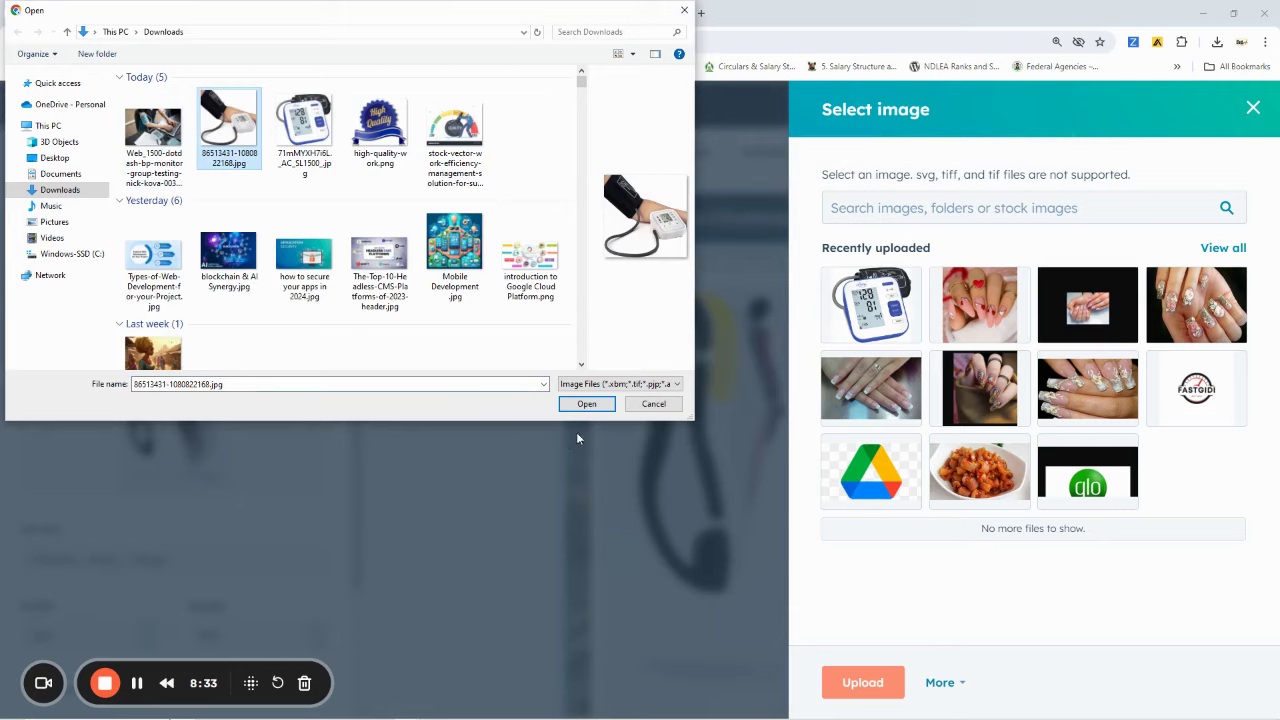
left_click(587, 404)
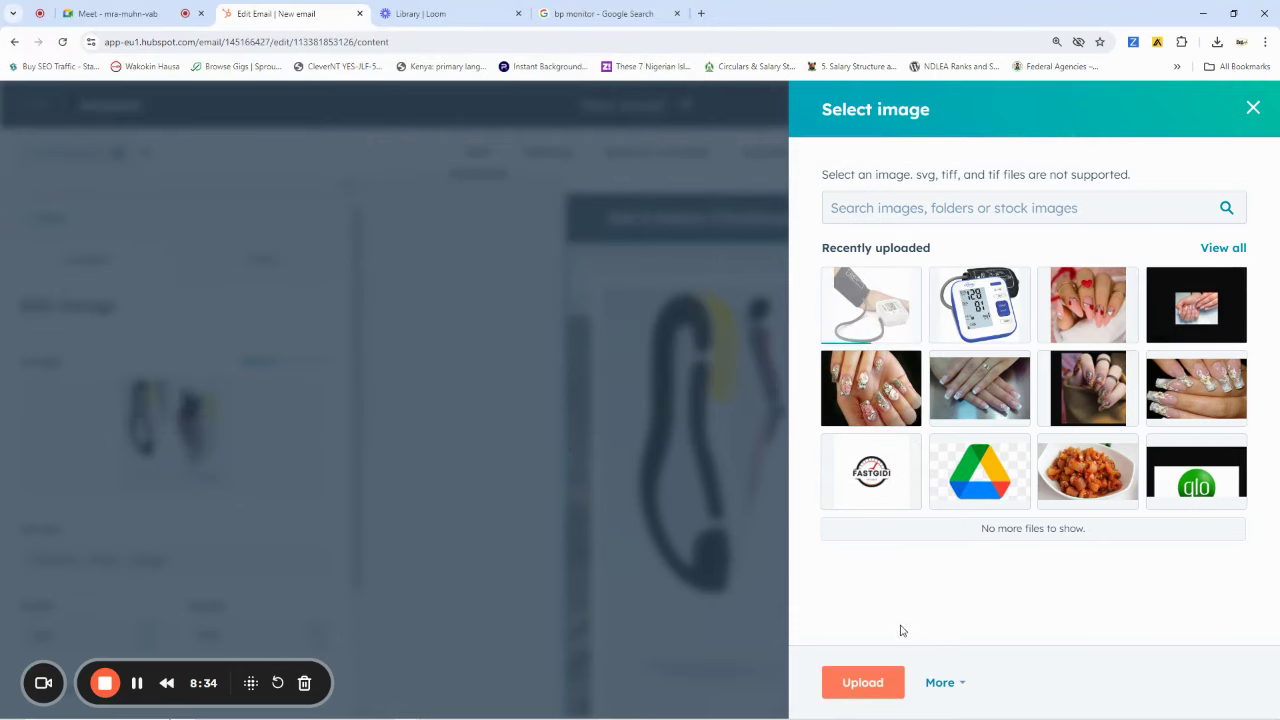
Upload the BP monitor testing photo and set the digital BP monitor as the hero image
left_click(864, 684)
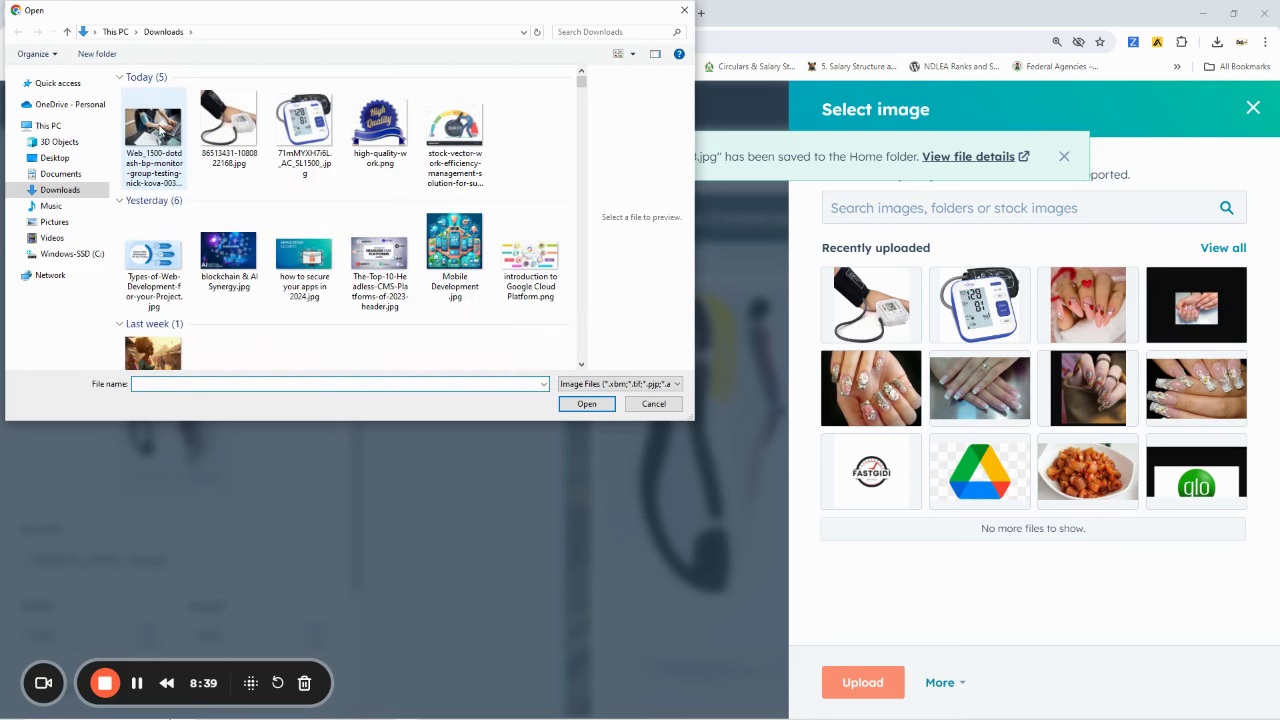
left_click(160, 130)
left_click(587, 404)
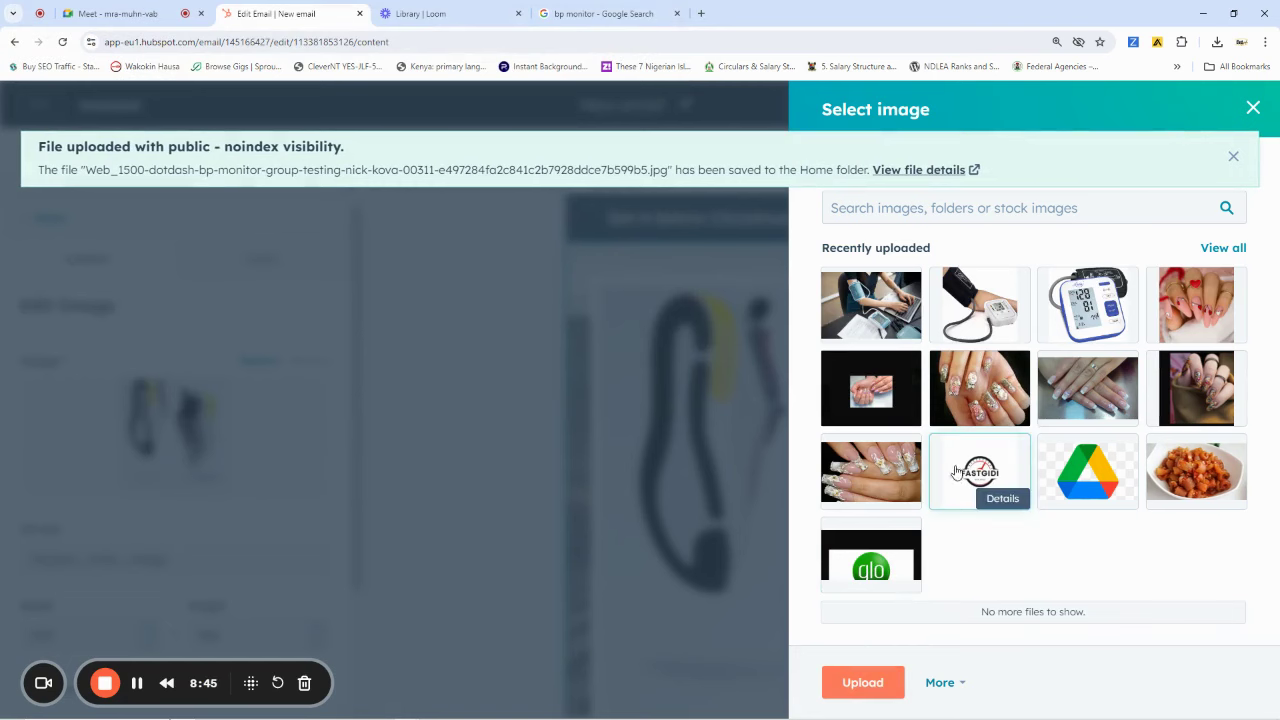
mouse_move(1085, 315)
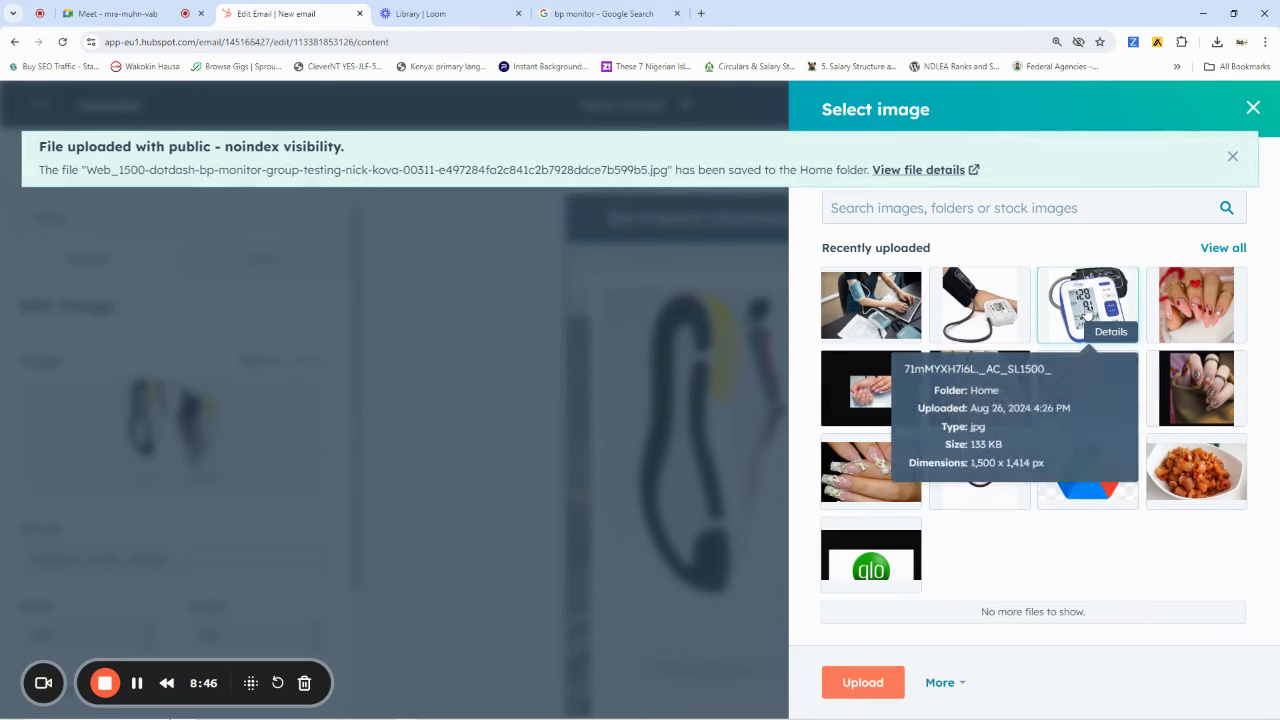
left_click(1085, 308)
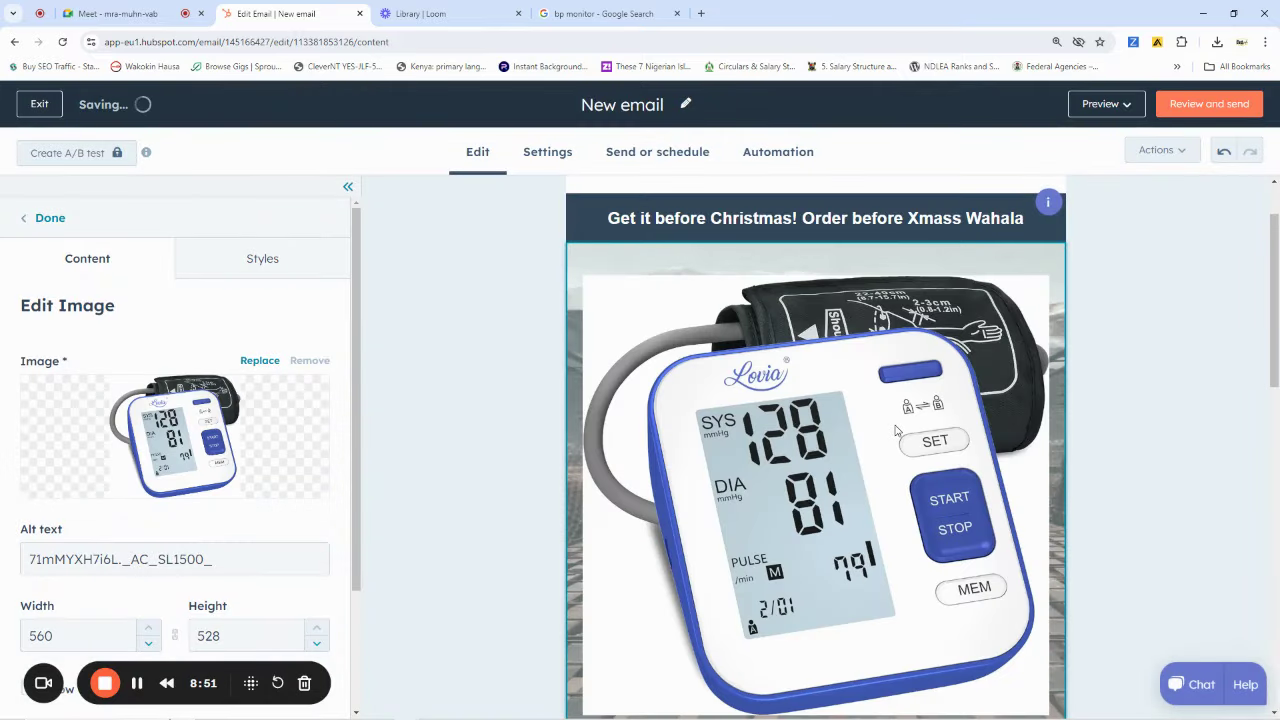
Resize the blood pressure monitor image to width 560 and height 528
scroll(234, 534, "down", 1)
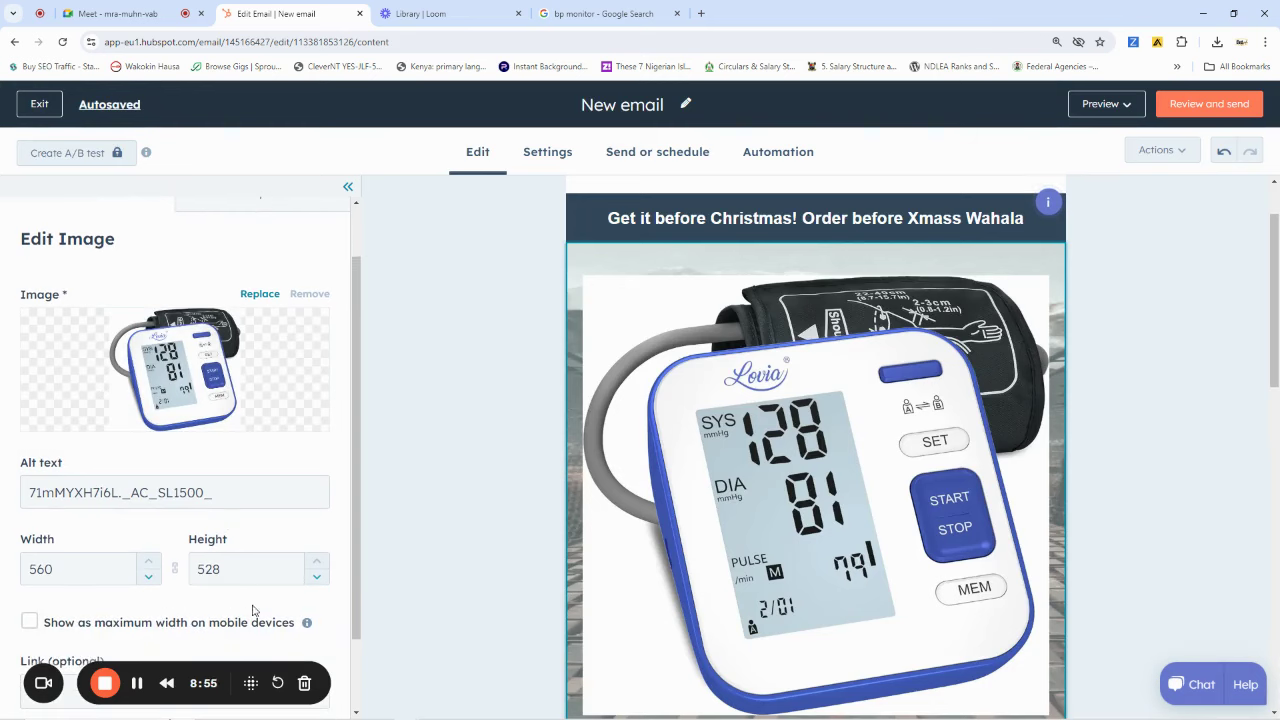
left_click_drag(61, 566, 28, 568)
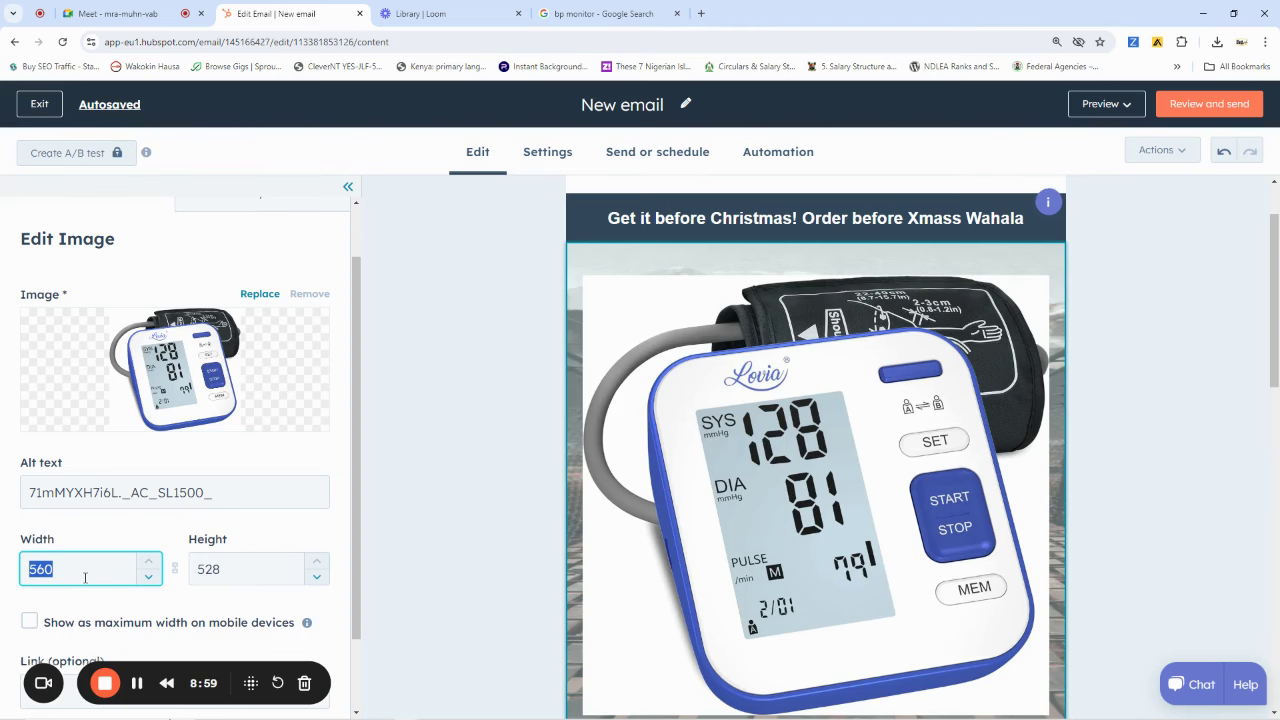
type("520")
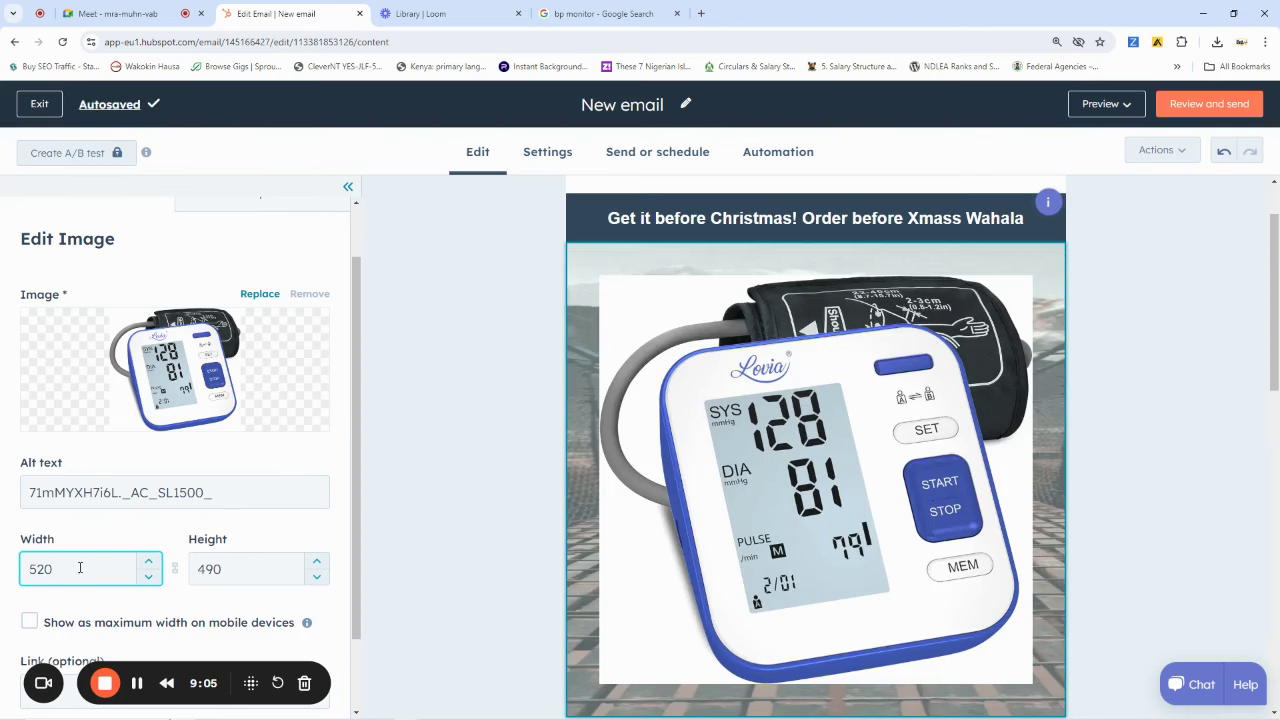
left_click_drag(80, 567, 38, 568)
type("60")
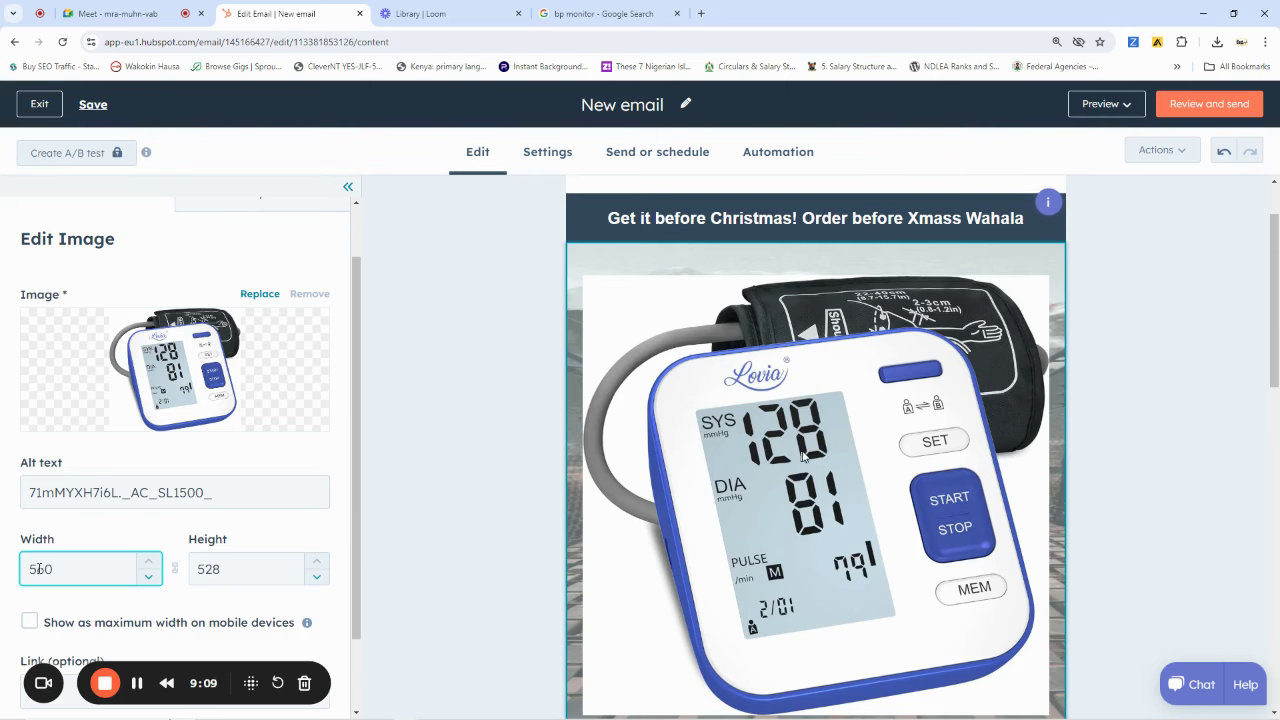
scroll(804, 453, "down", 3)
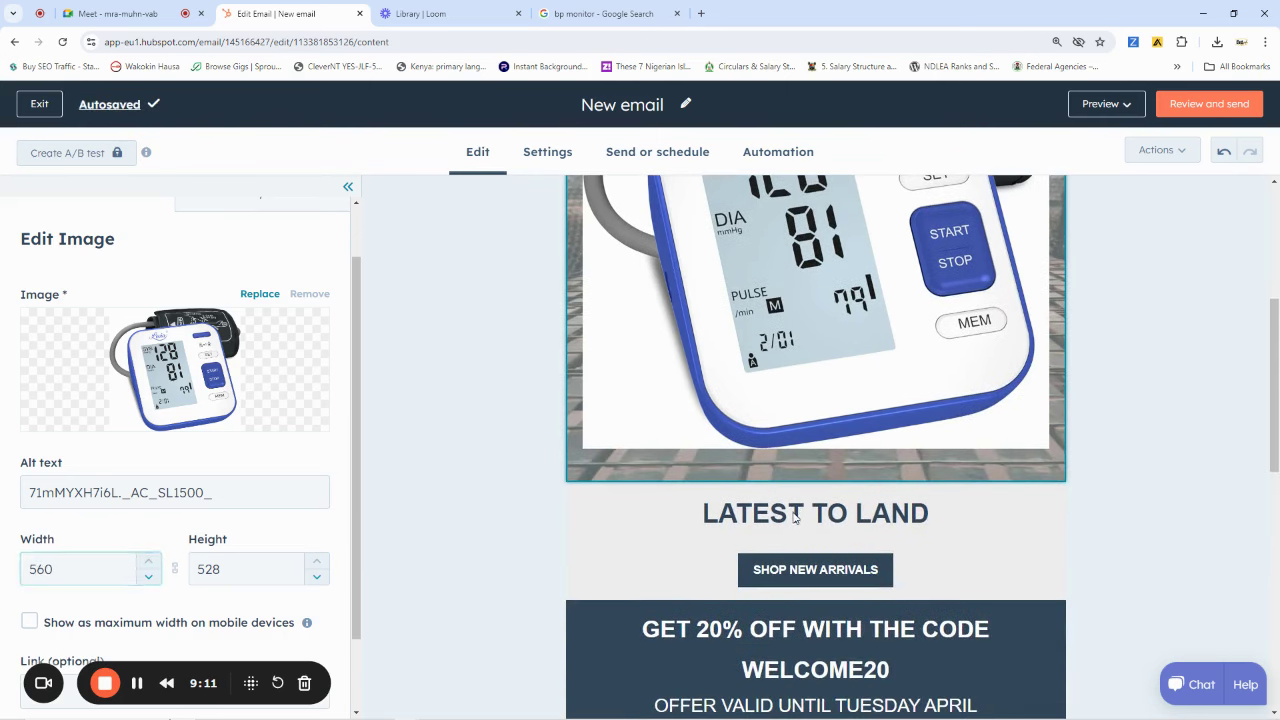
Rename the LATEST TO LAND heading to 'The Latest Dr In Town'
left_click(792, 512)
triple_click(792, 512)
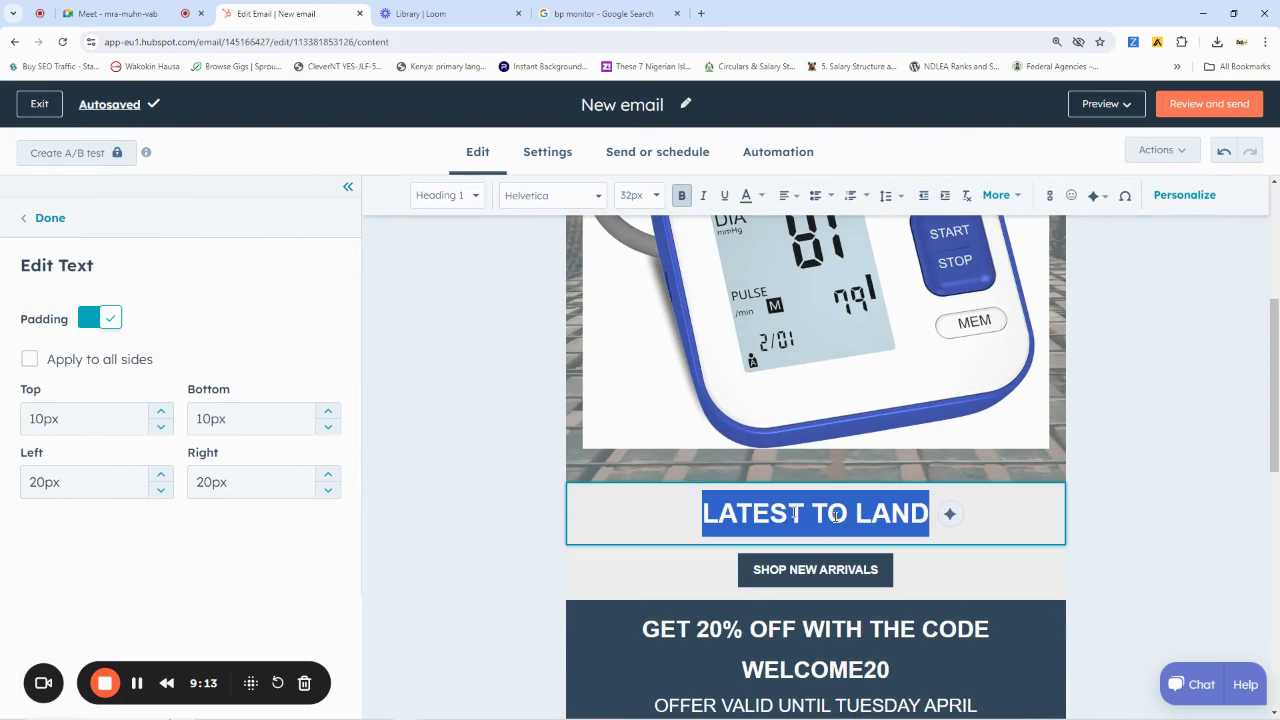
type("Th")
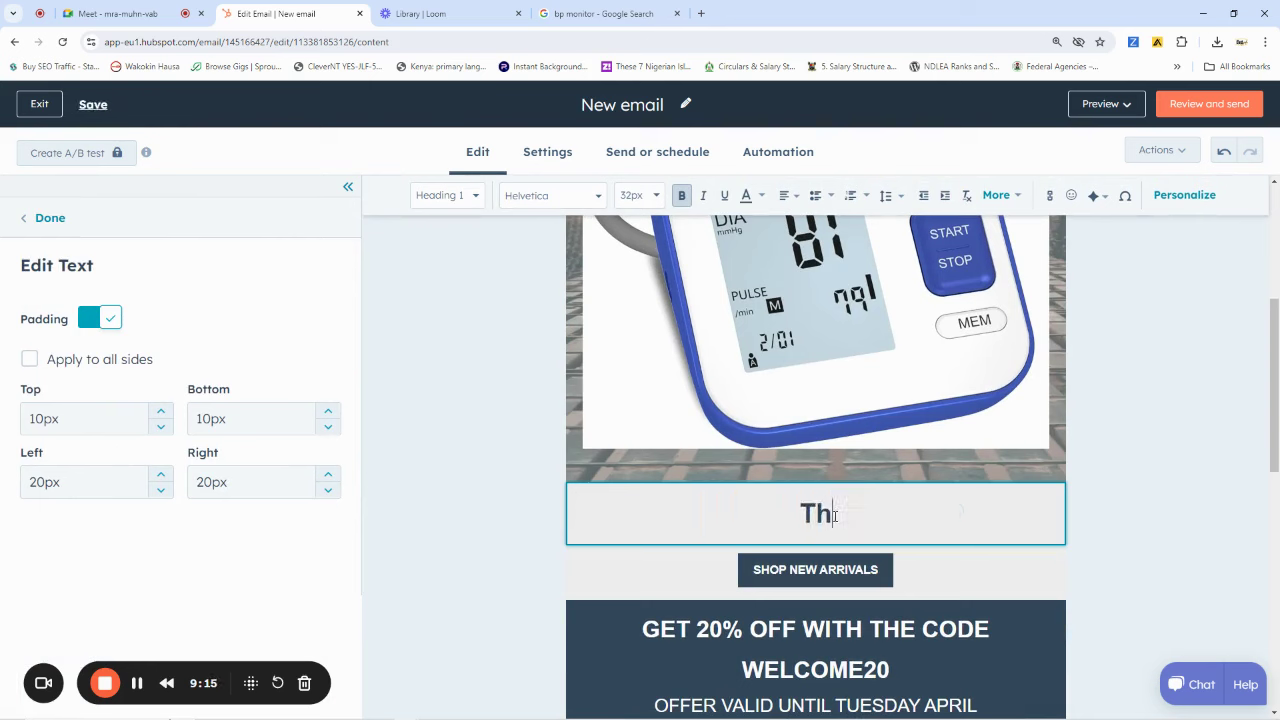
type("e Late")
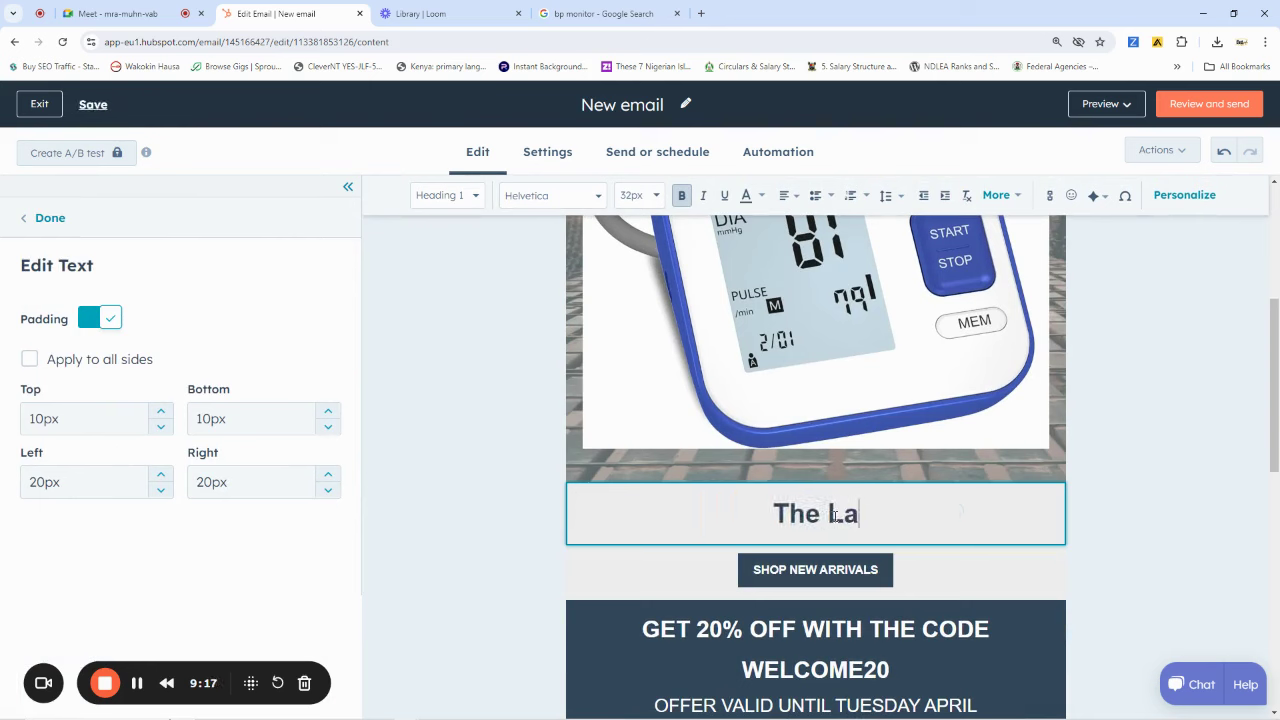
key("BackSpace")
type("test")
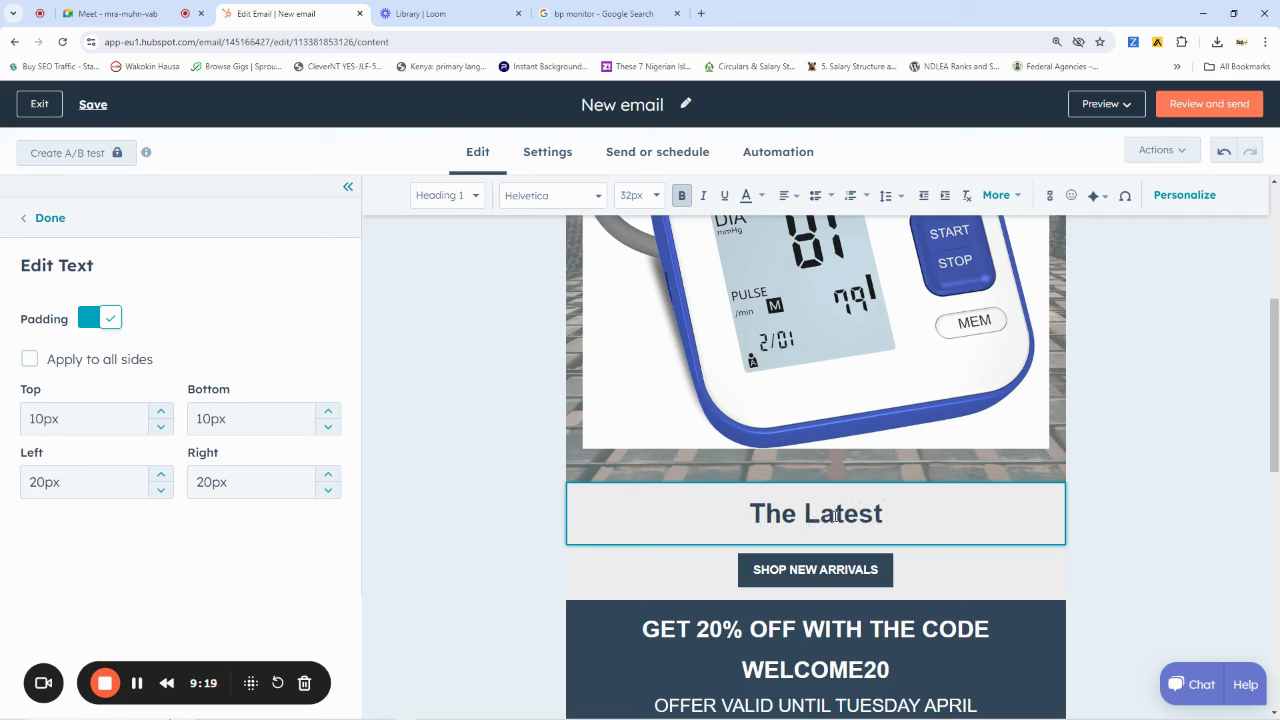
type(" Dr")
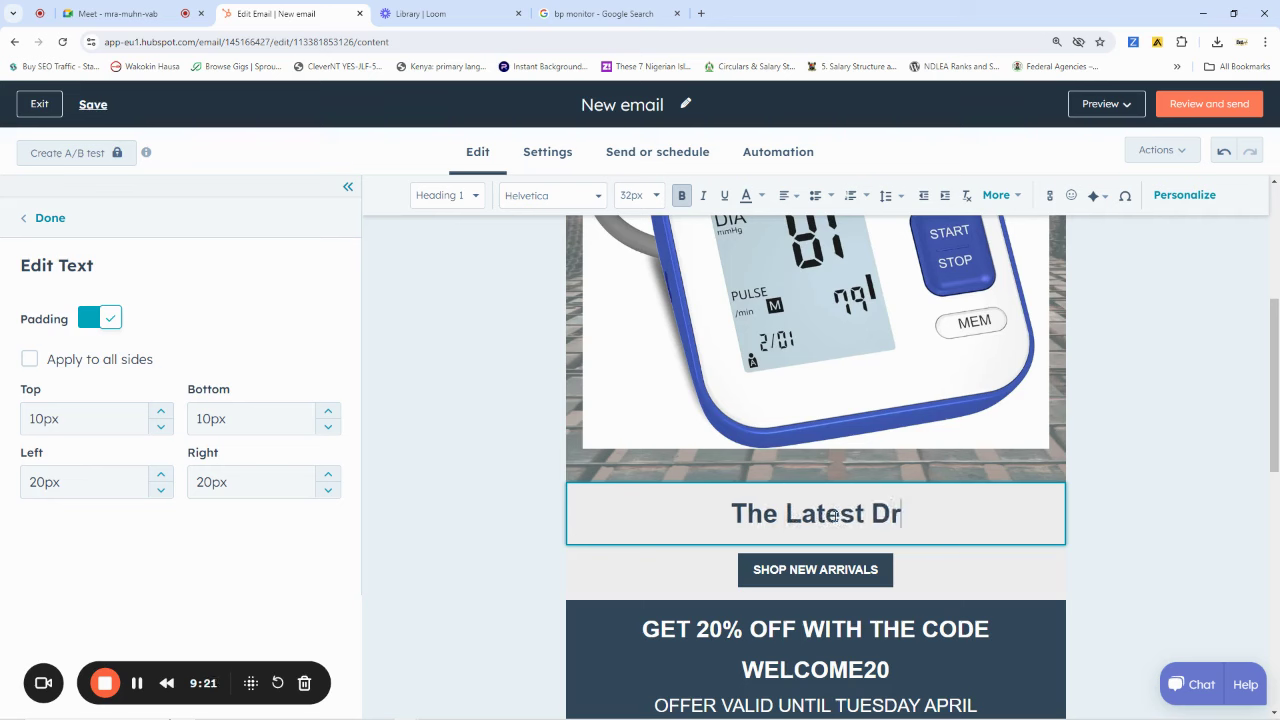
type(" In Y")
key("BackSpace")
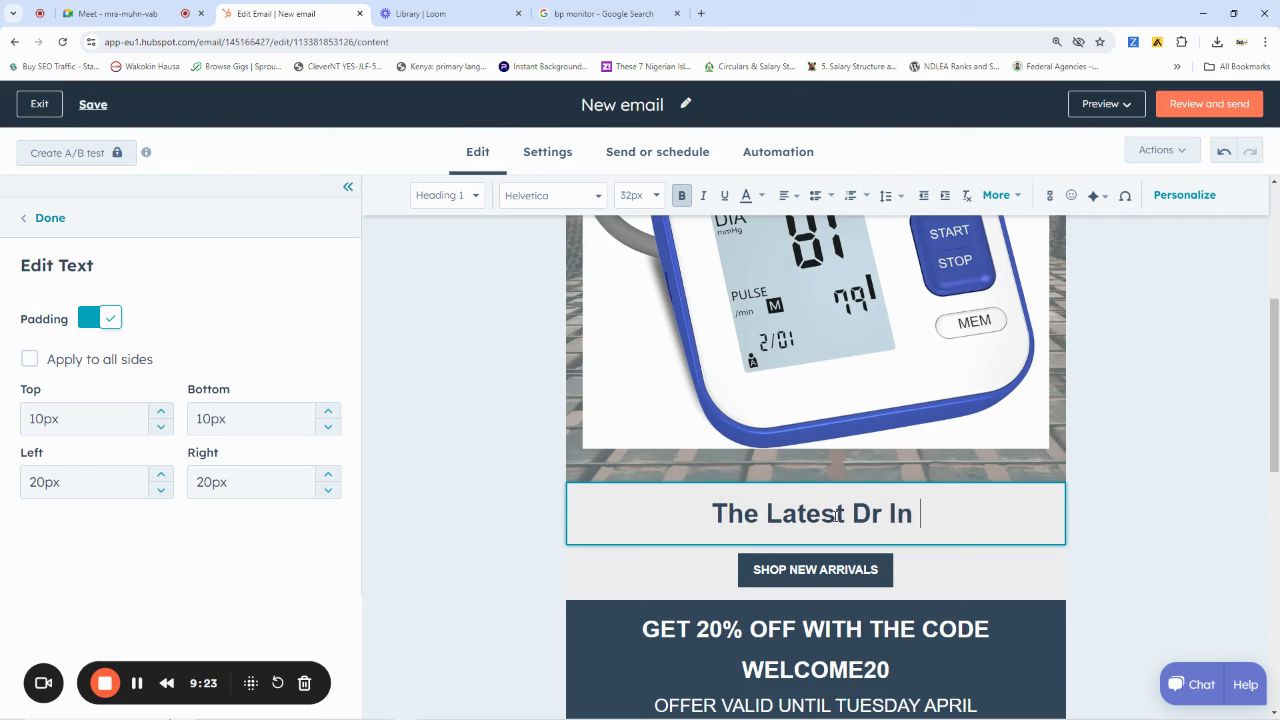
type("Town")
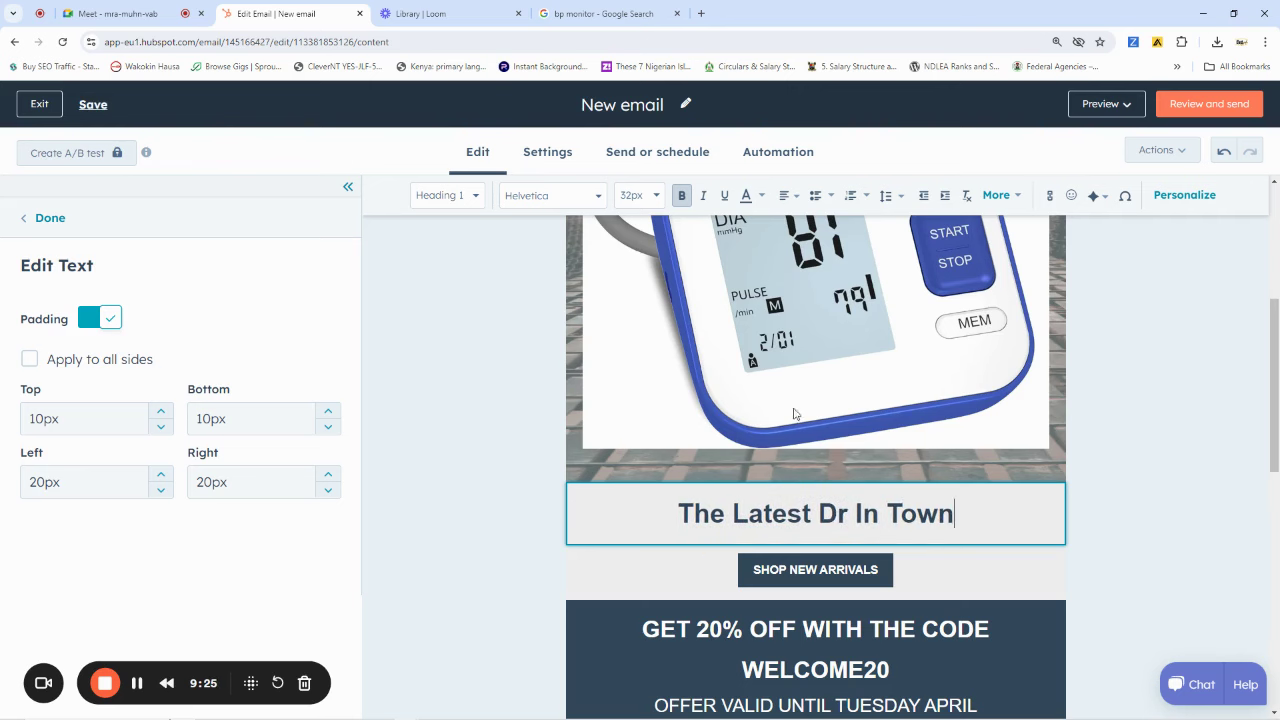
scroll(1078, 438, "down", 3)
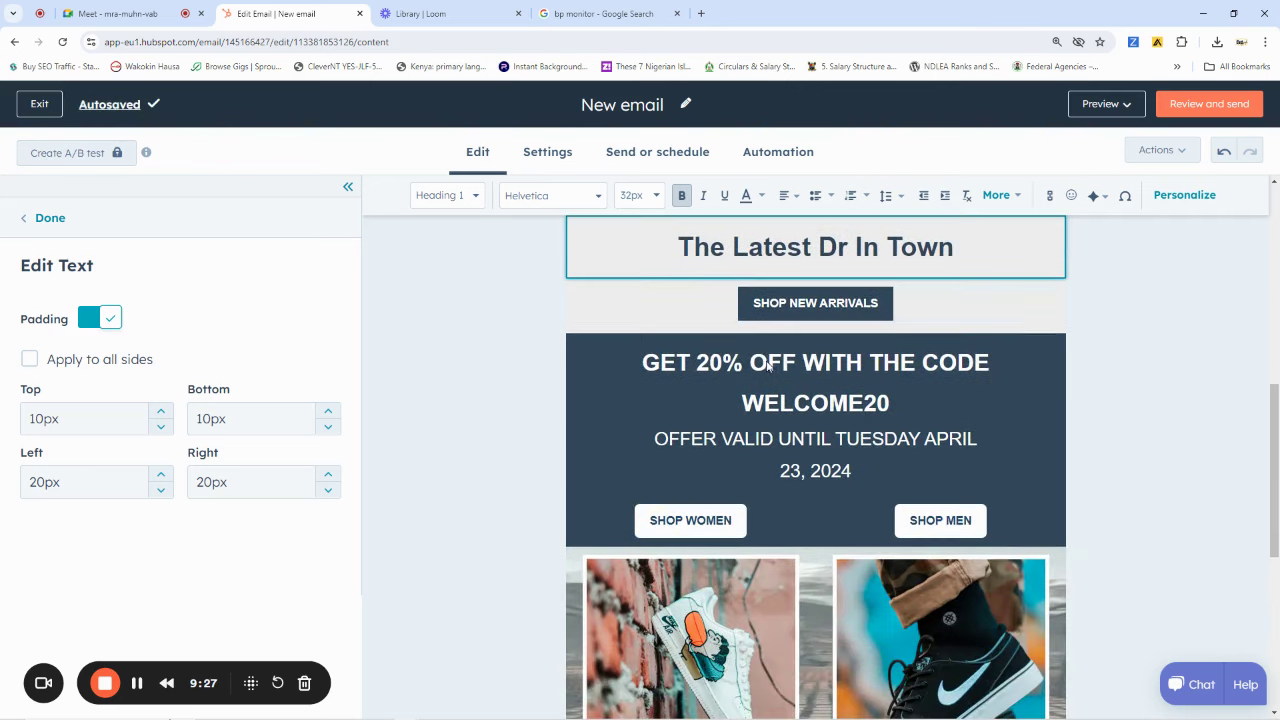
left_click(768, 367)
Change the discount banner from GET 20% OFF to GET 35% OFF
left_click(717, 368)
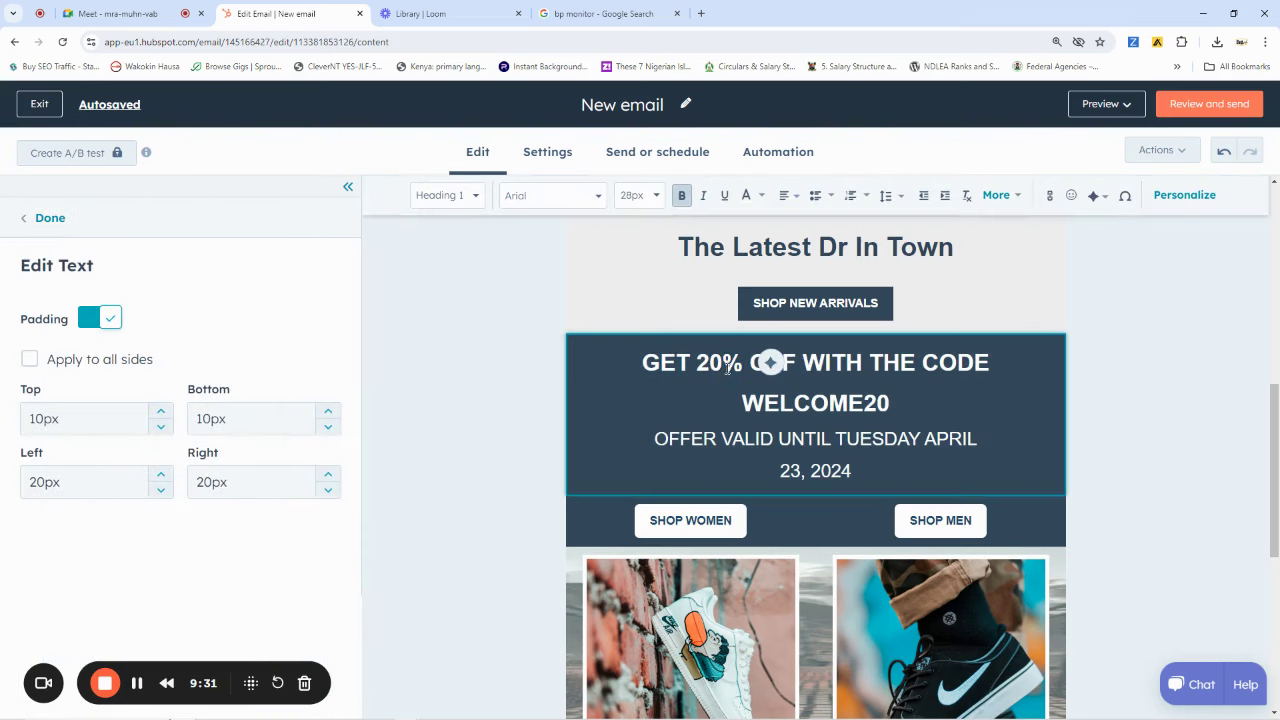
left_click(723, 364)
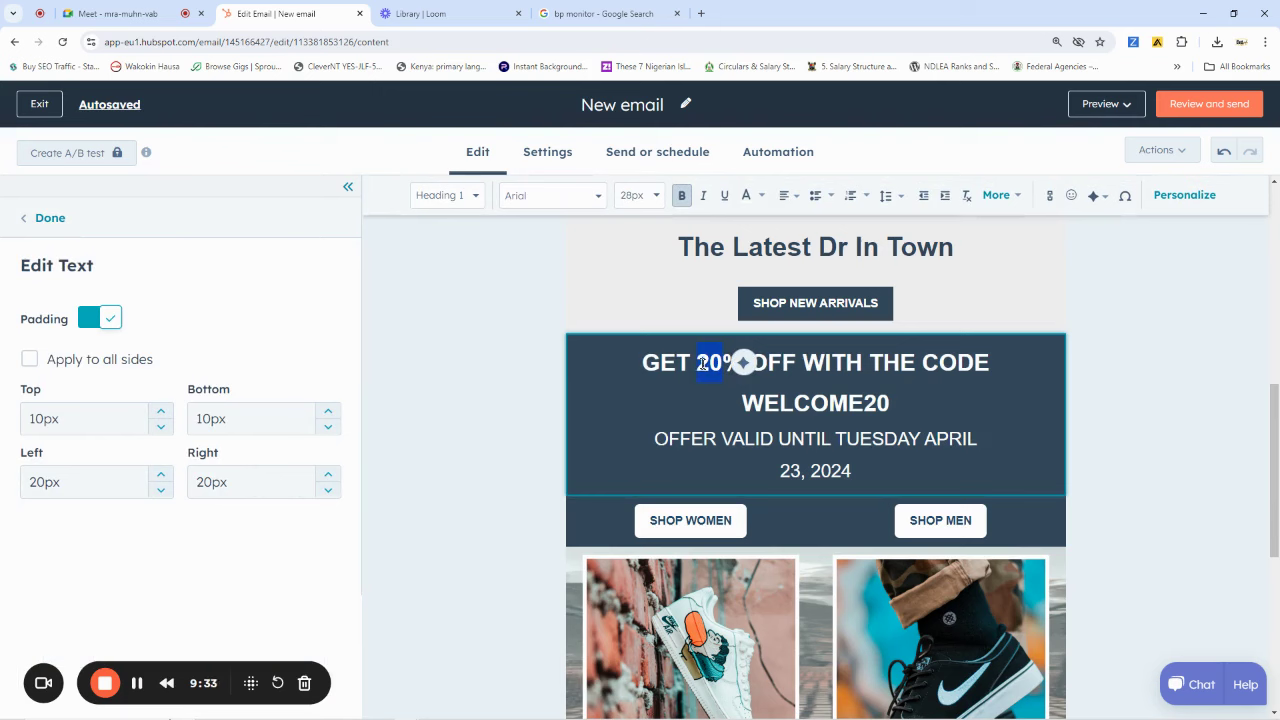
type("35")
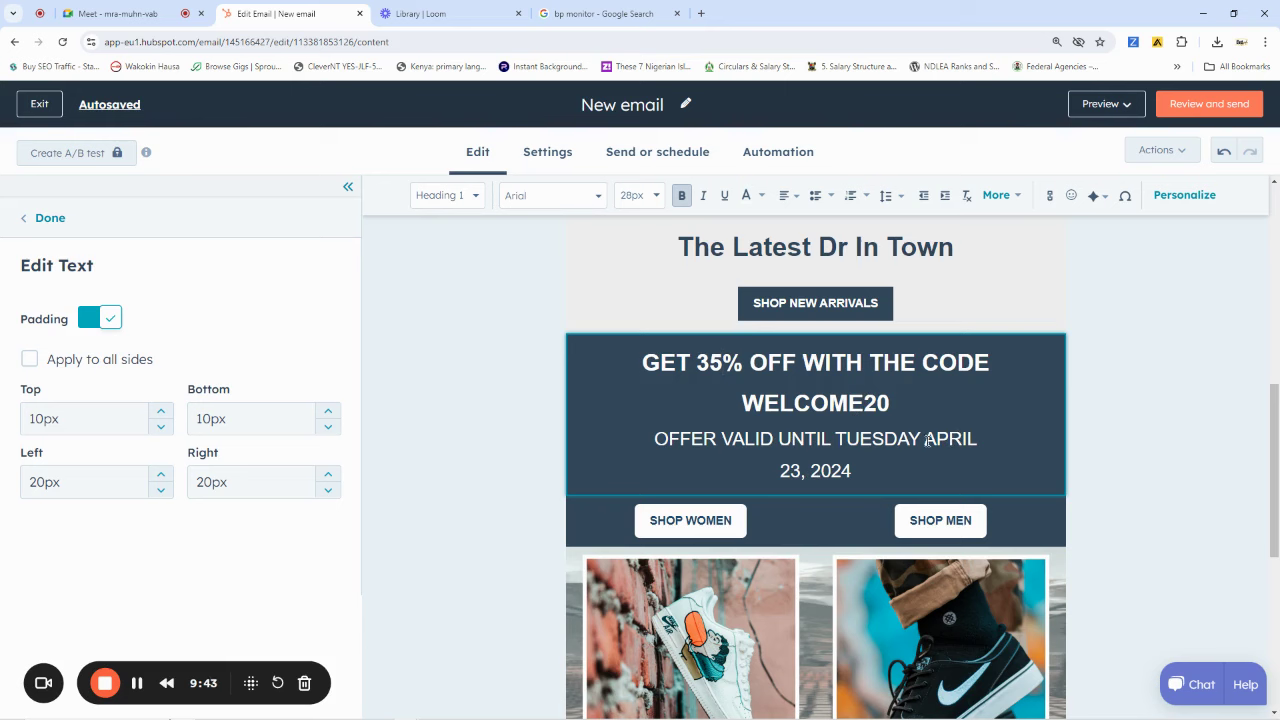
Search 'dec 15th 2024' to learn it falls on a Sunday, then go back to the email draft
left_click(701, 14)
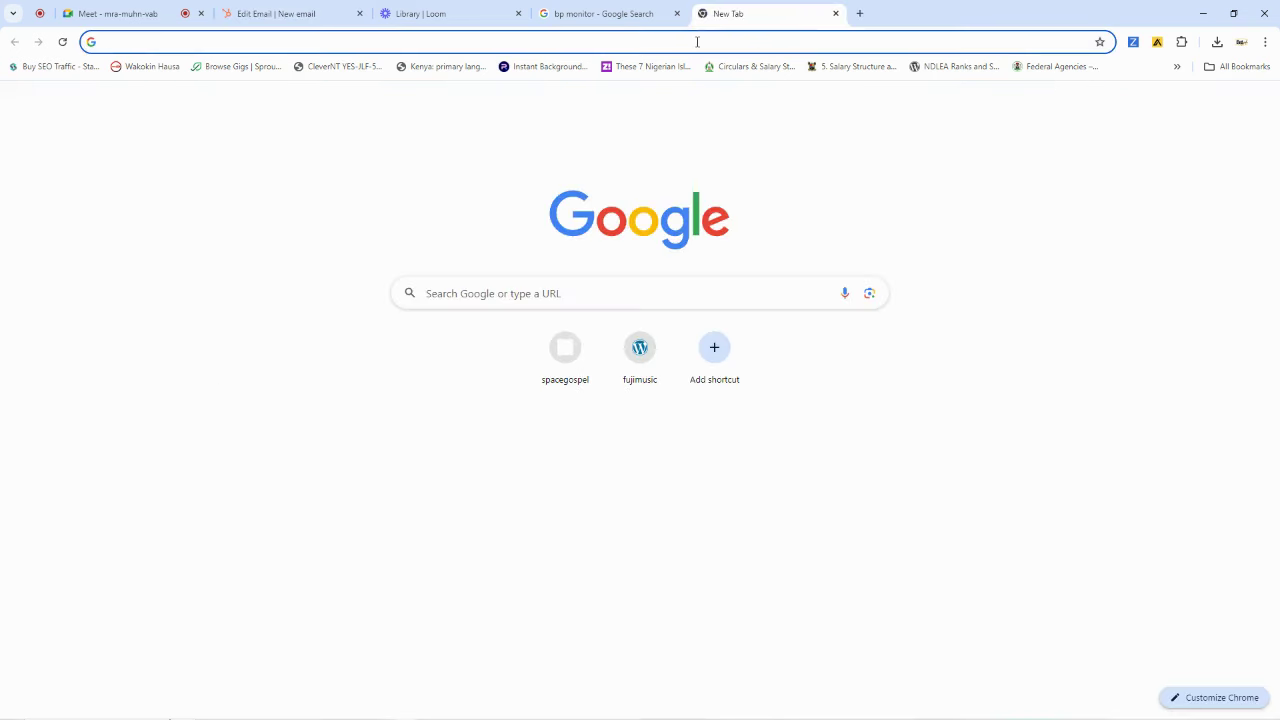
left_click(697, 40)
type("dec 2")
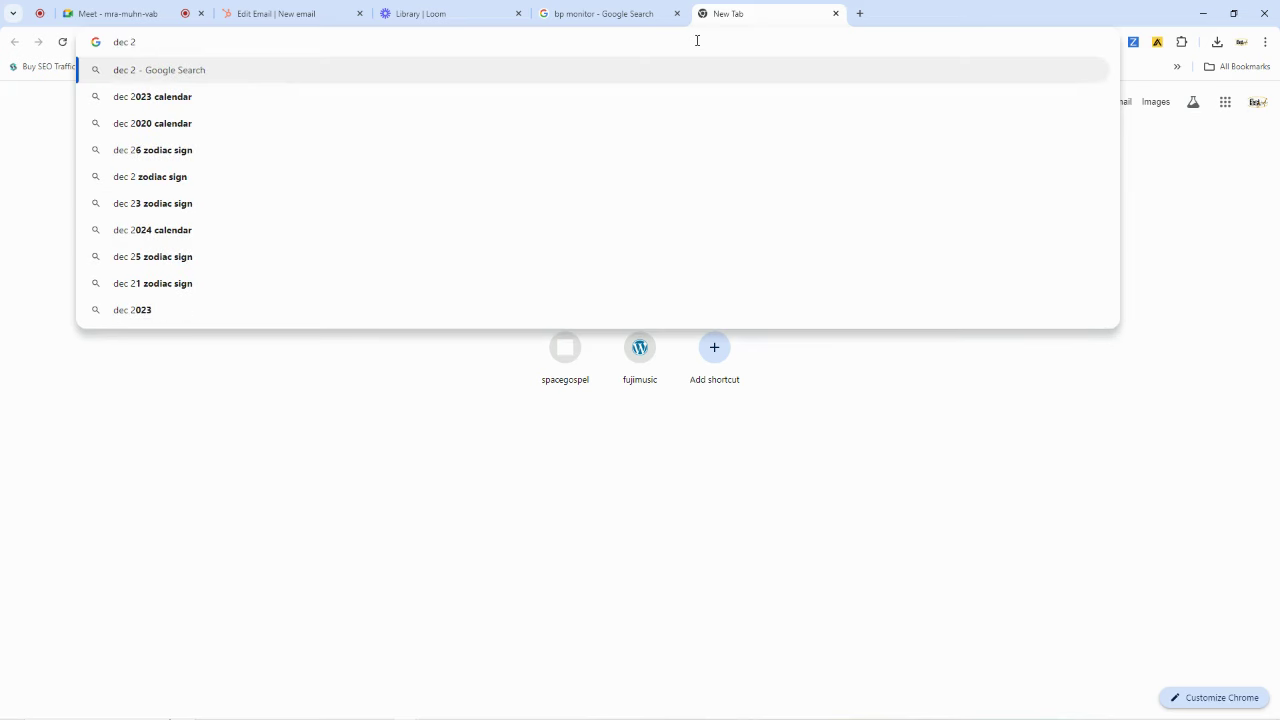
key("BackSpace")
type("1")
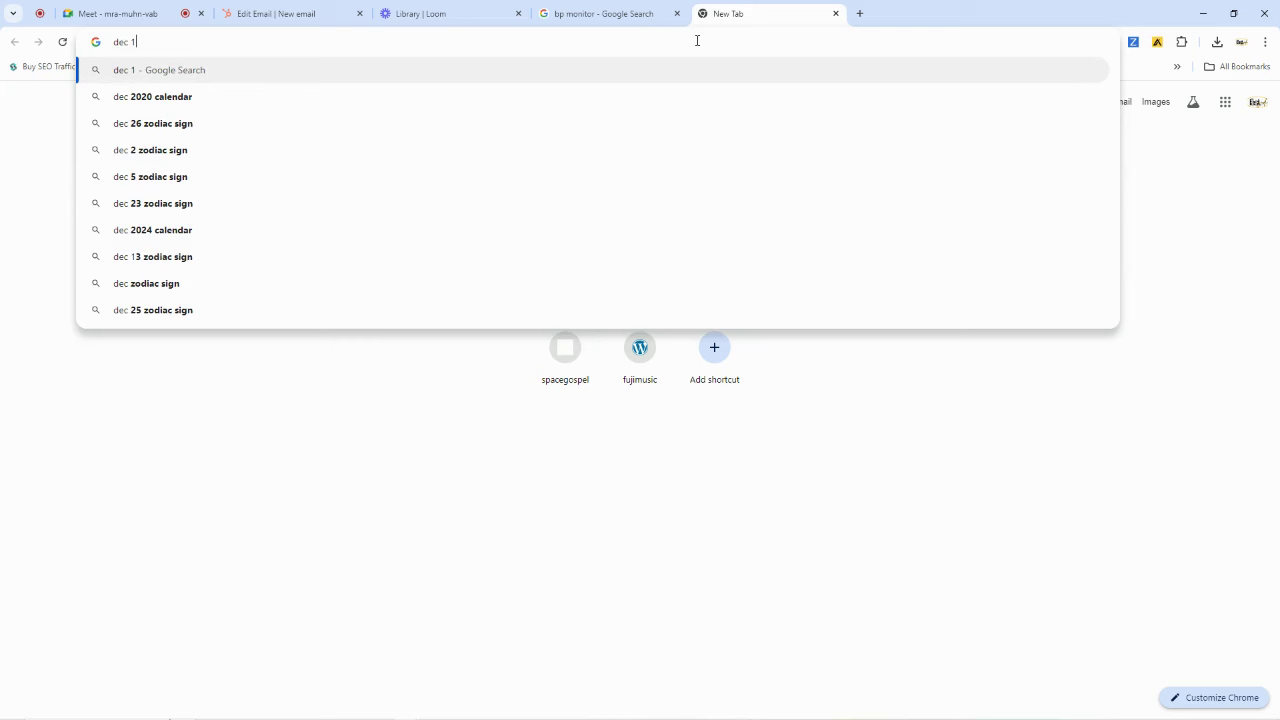
type("5th")
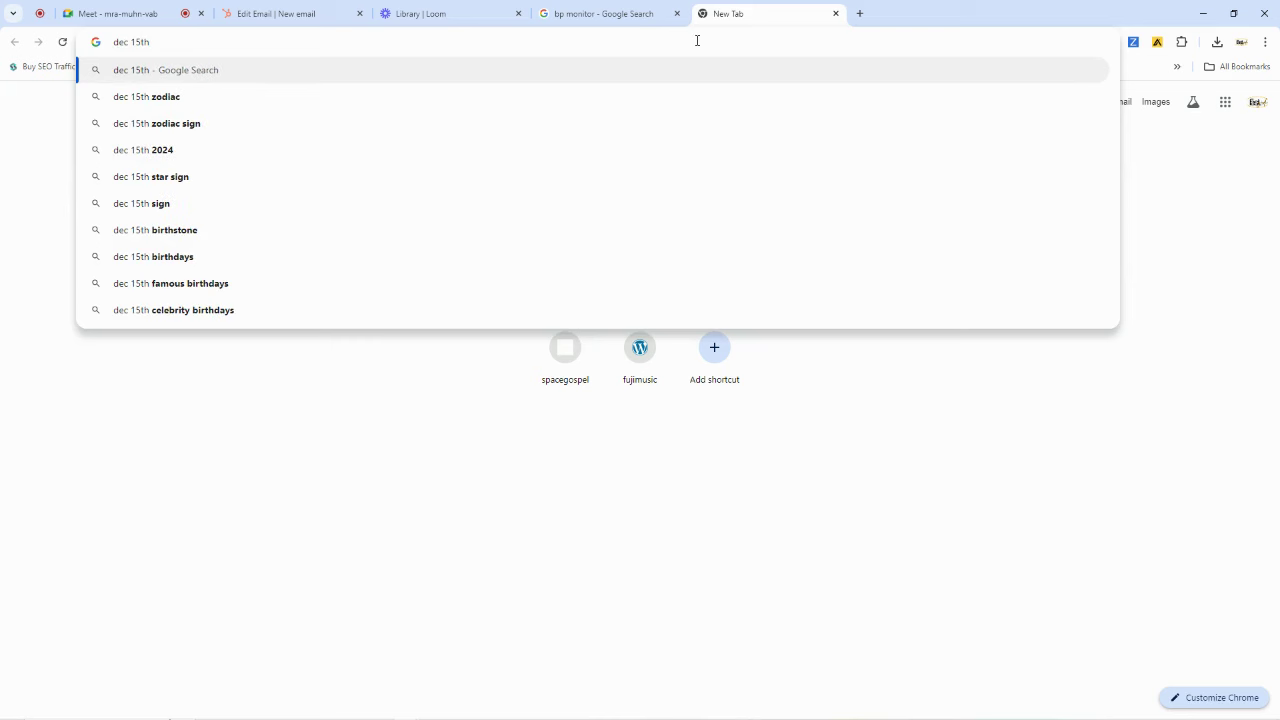
type(" 2024")
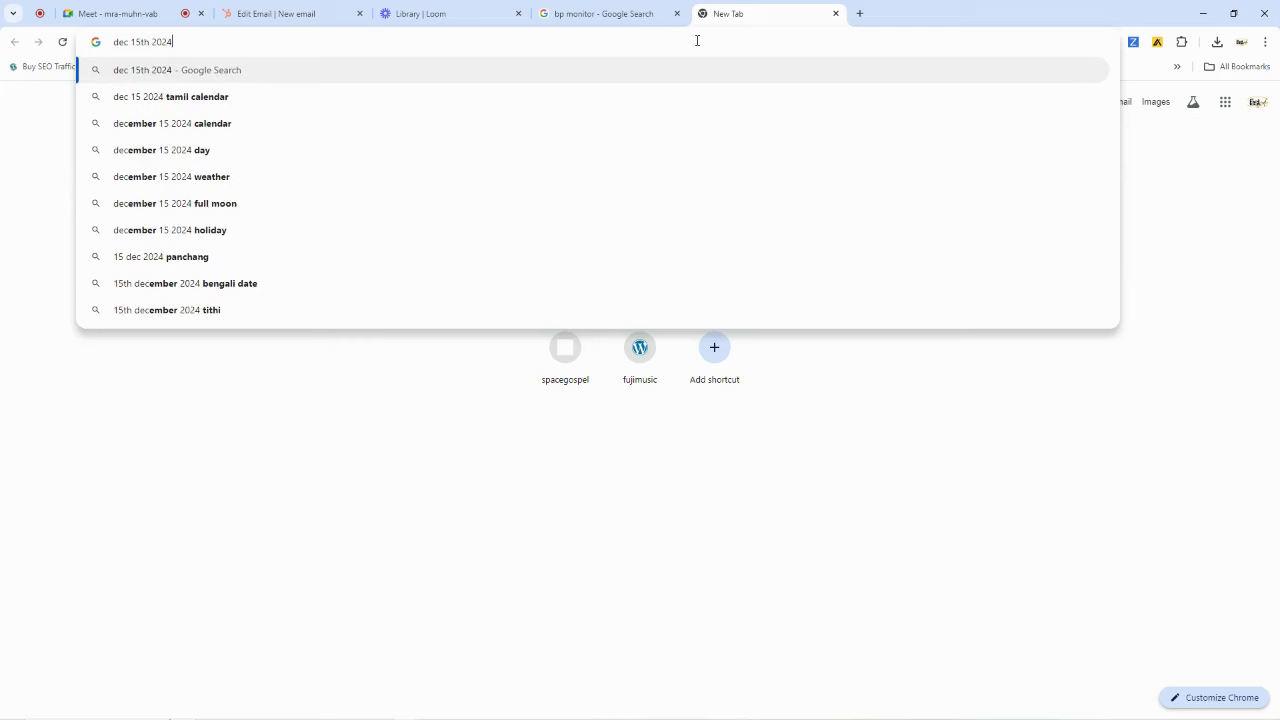
key("Return")
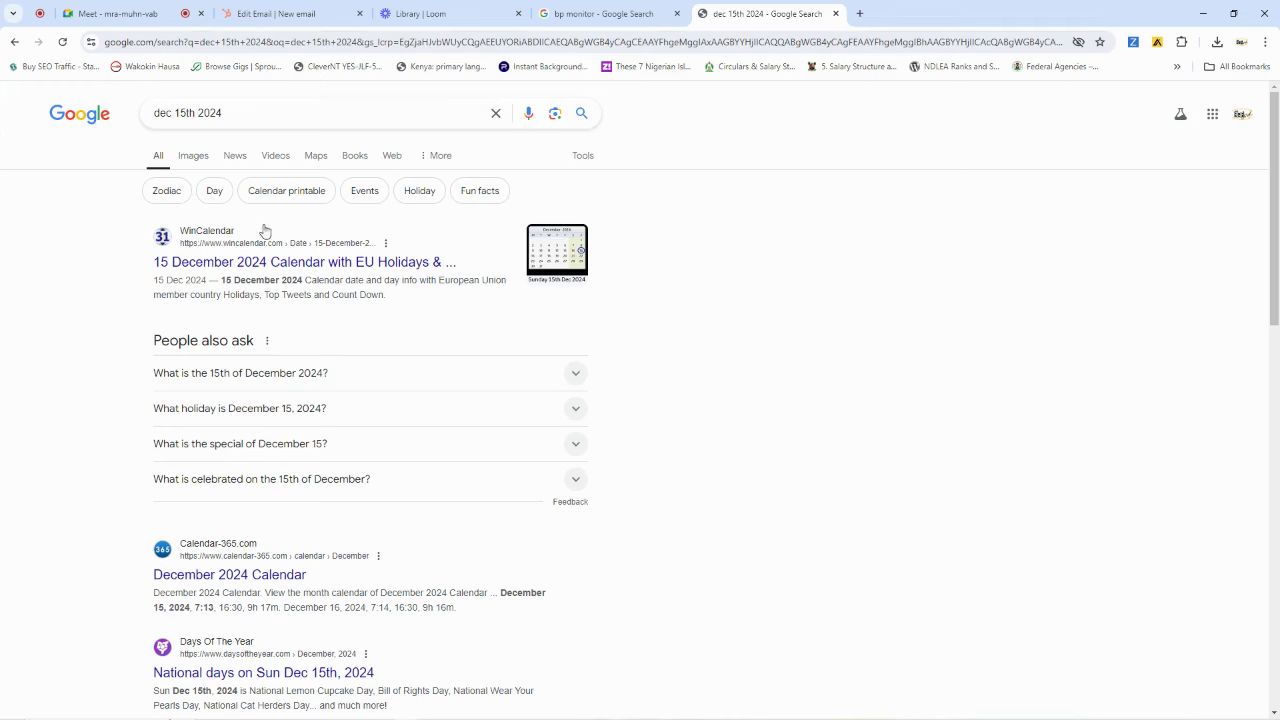
left_click(347, 263)
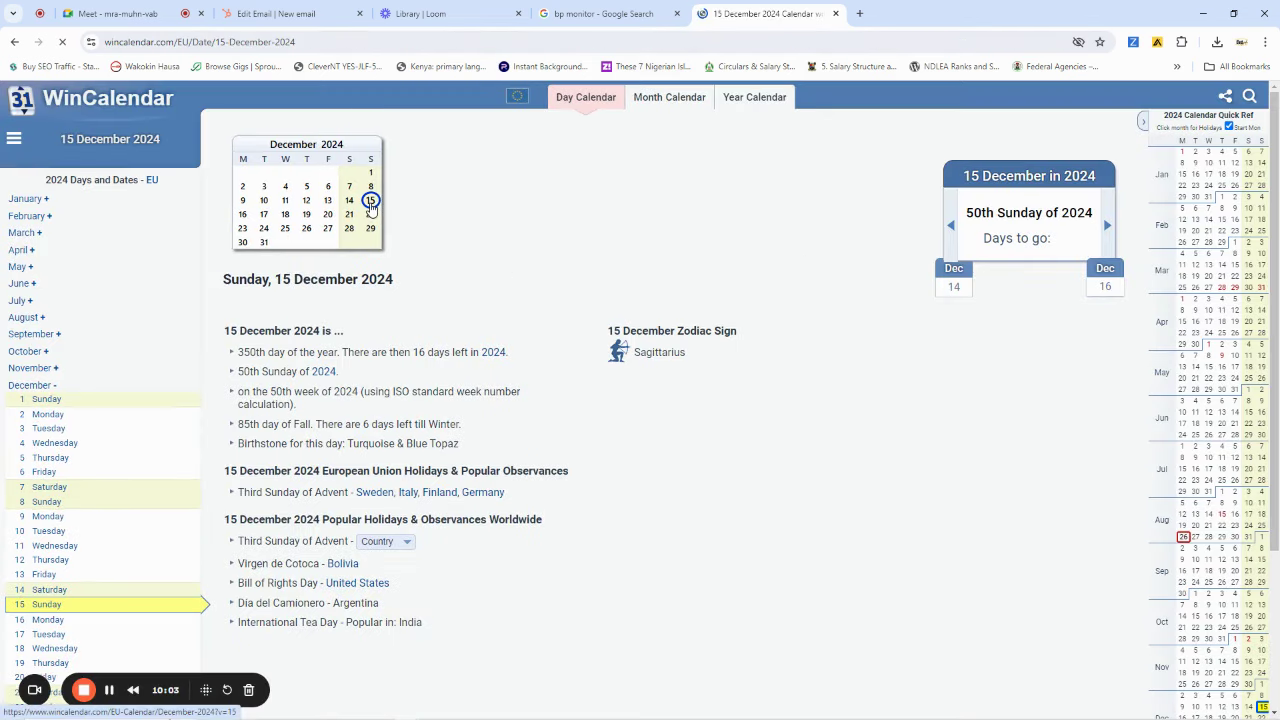
left_click(275, 13)
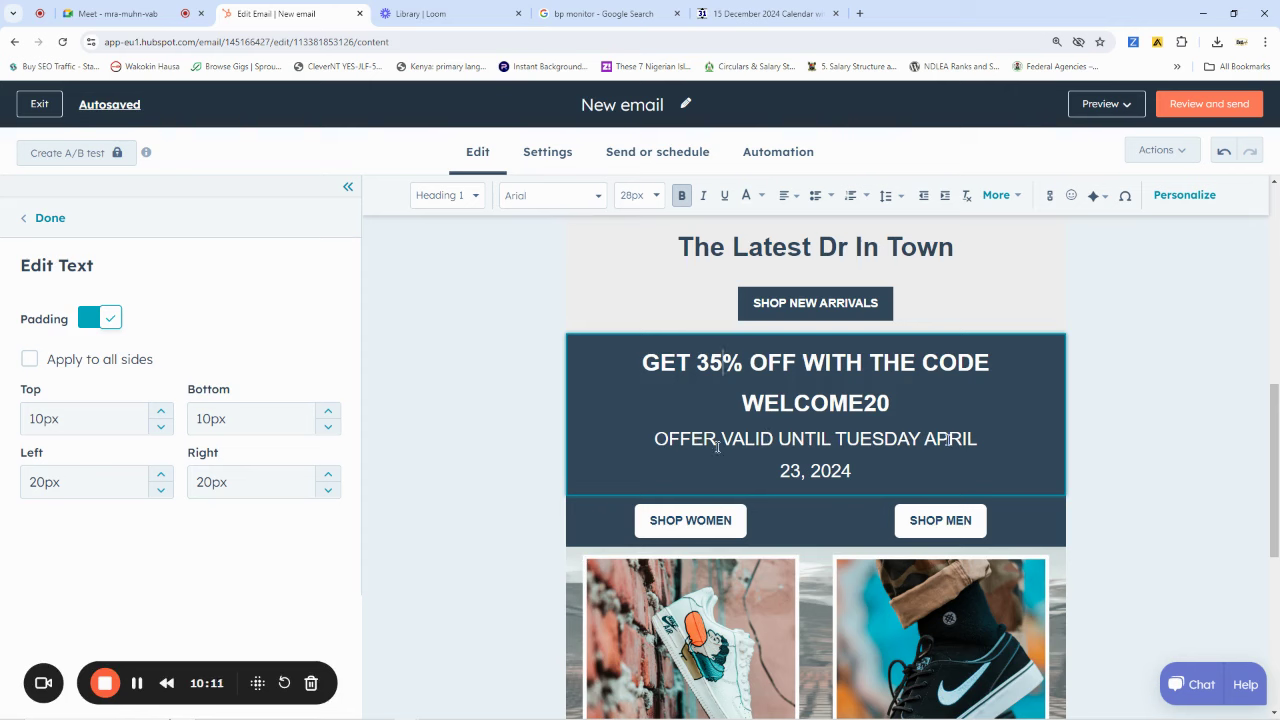
Change the offer line to read 'OFFER VALID UNTIL Saturday December 15, 2024'
left_click_drag(979, 438, 840, 440)
type("D")
key("BackSpace")
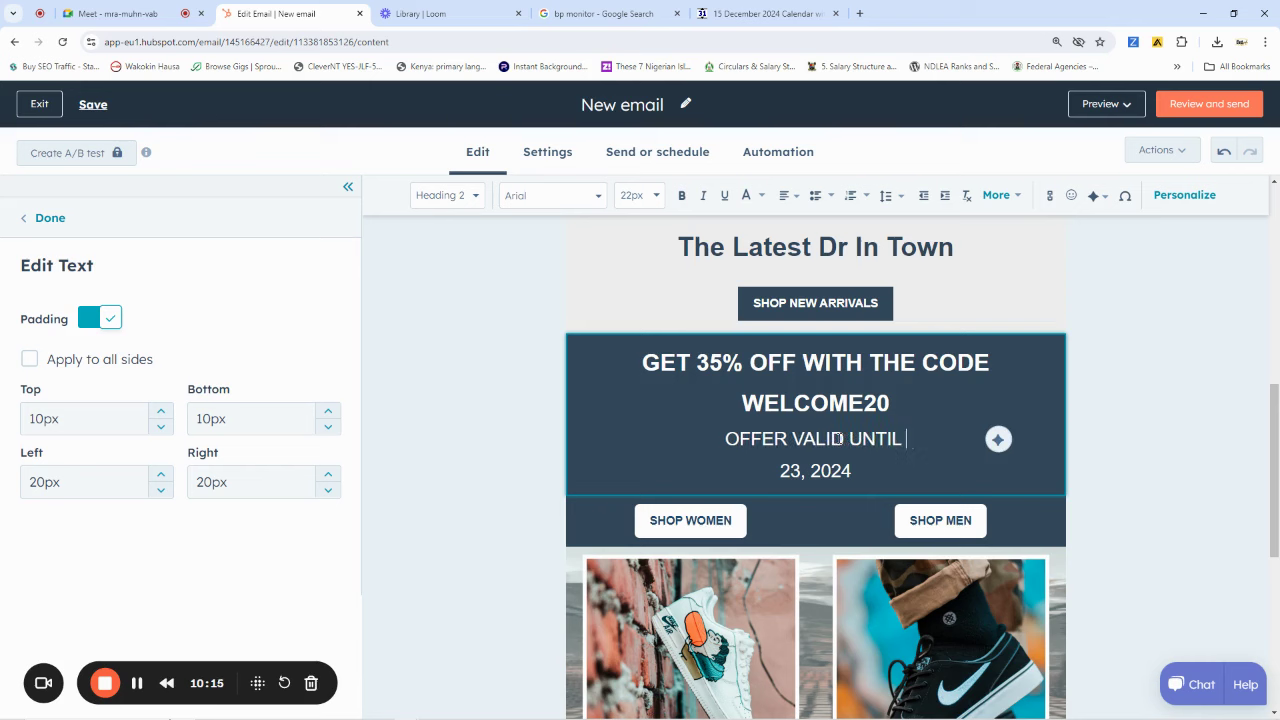
type("Sat")
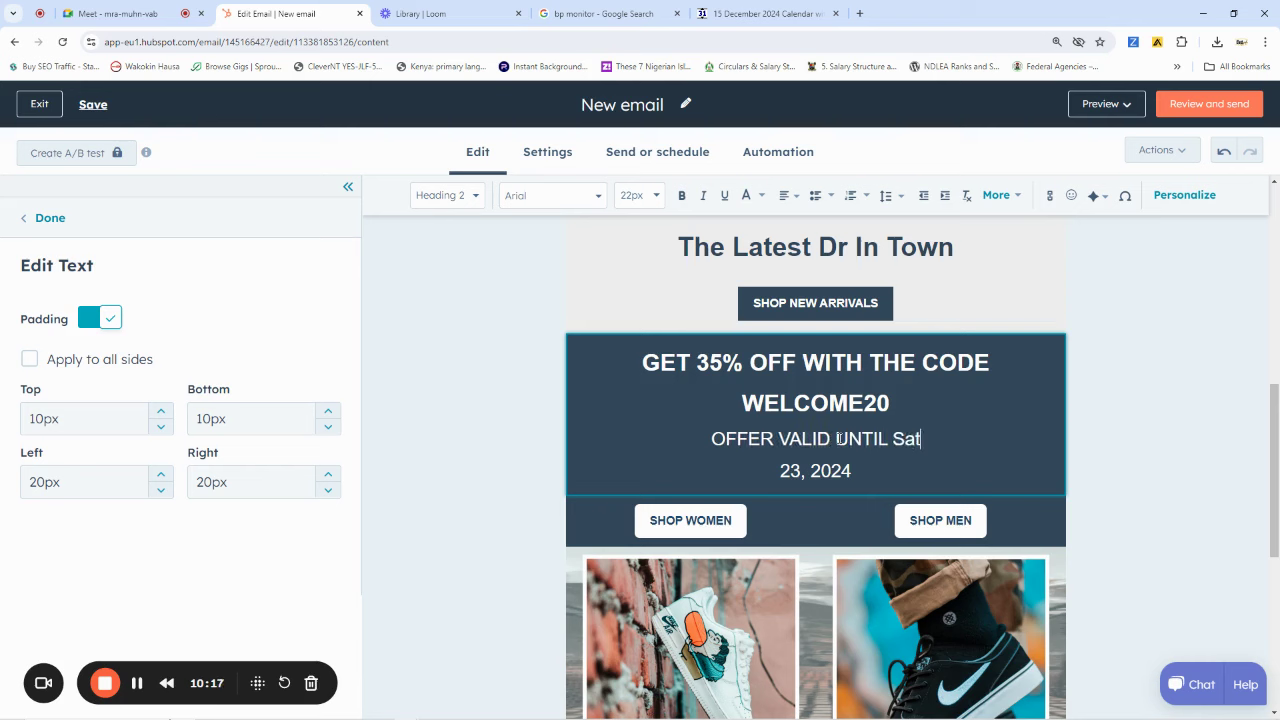
type("urday, D")
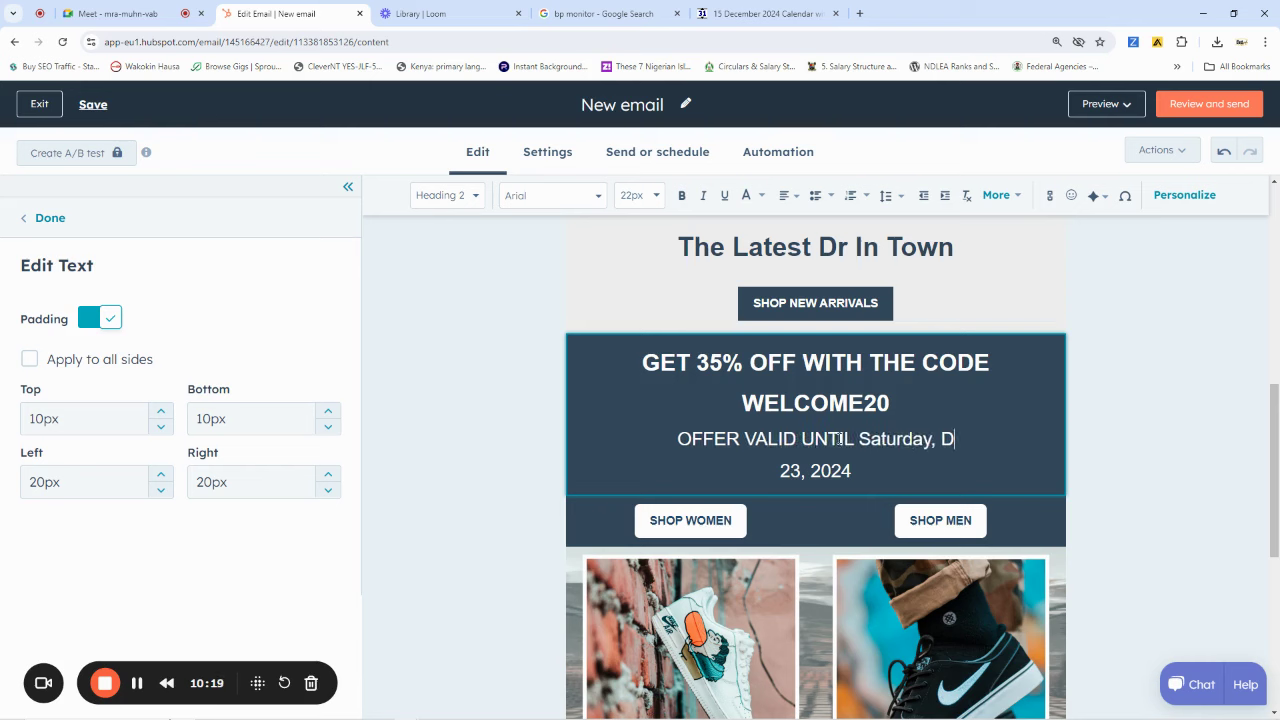
type("ec")
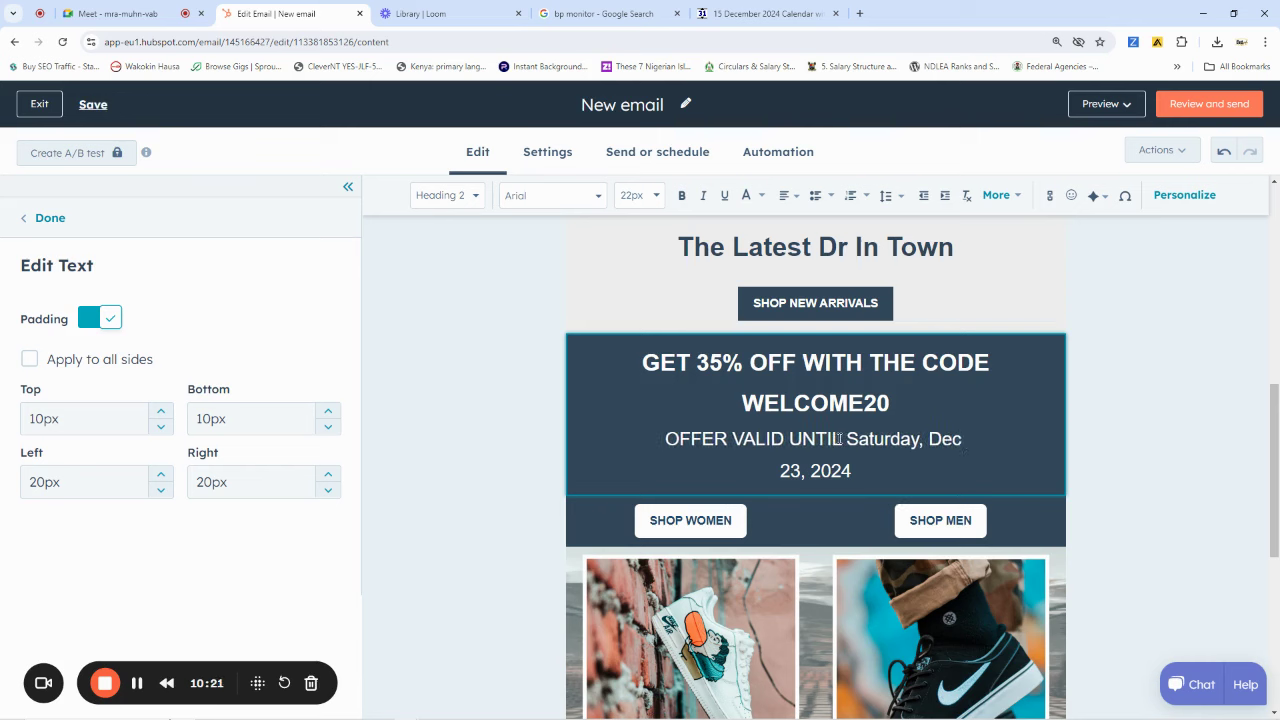
key("BackSpace")
key("BackSpace")
key("BackSpace")
key("BackSpace")
key("BackSpace")
key("BackSpace")
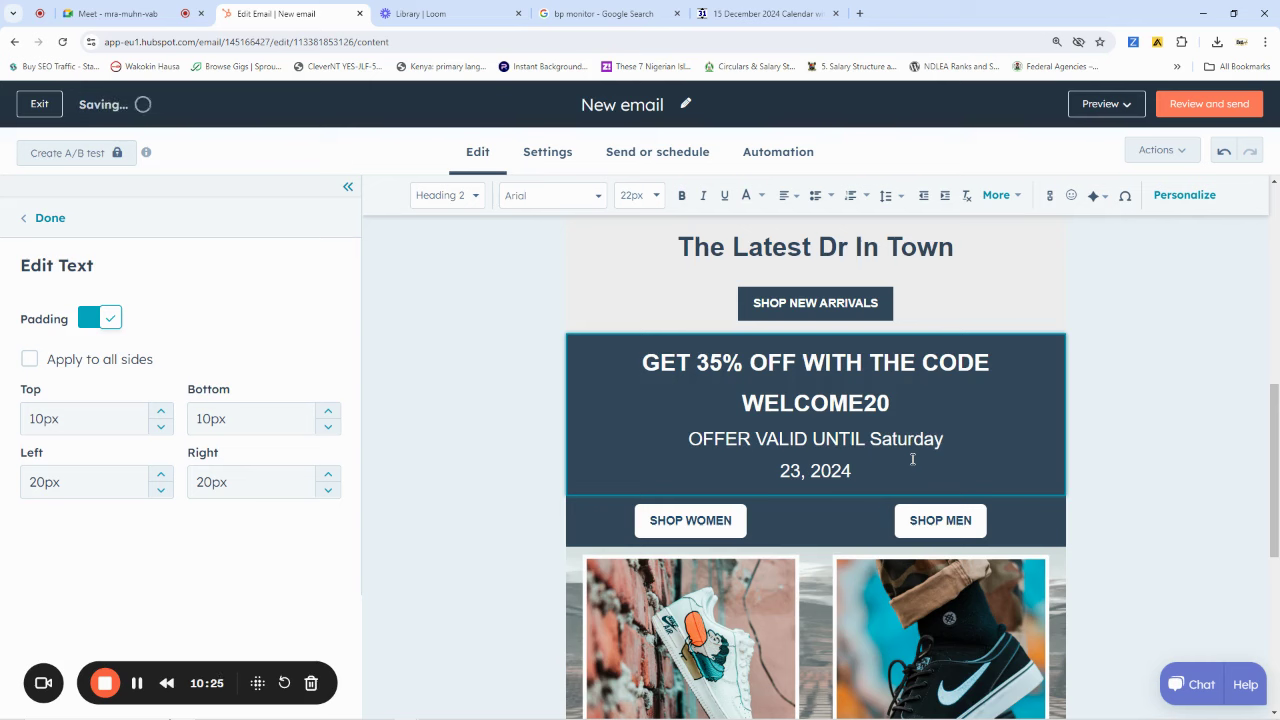
type("December ")
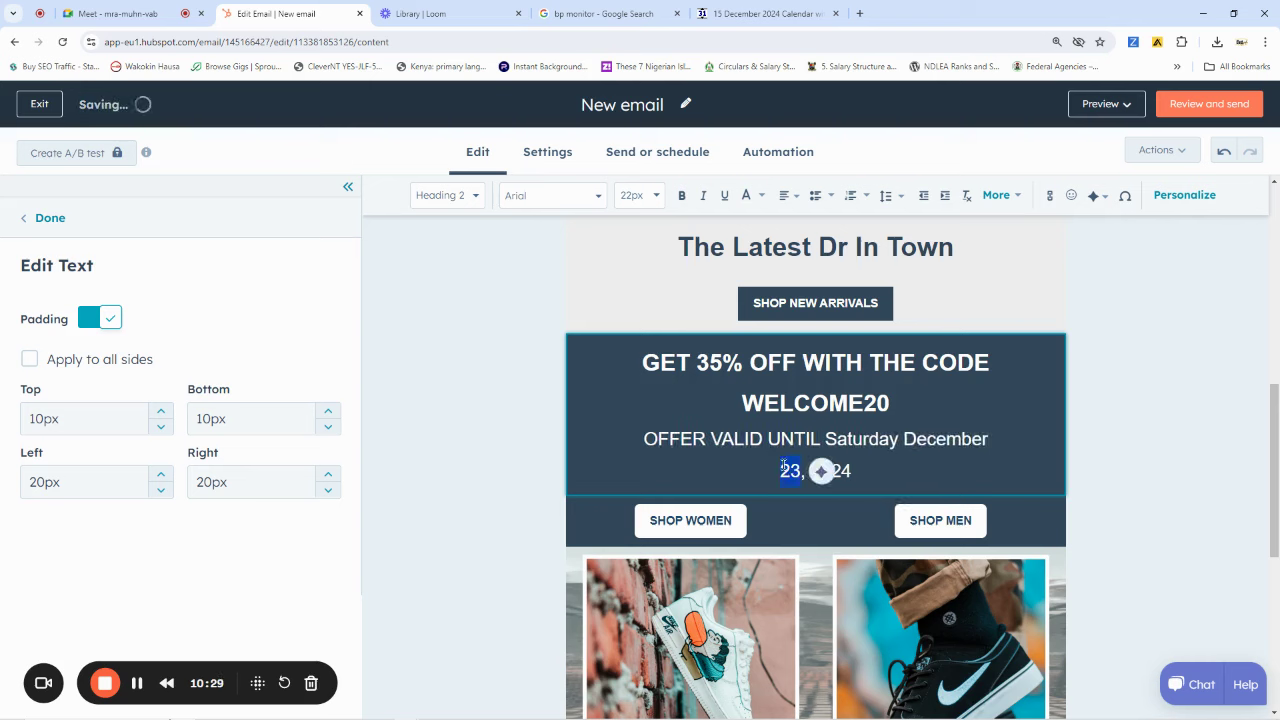
type("15")
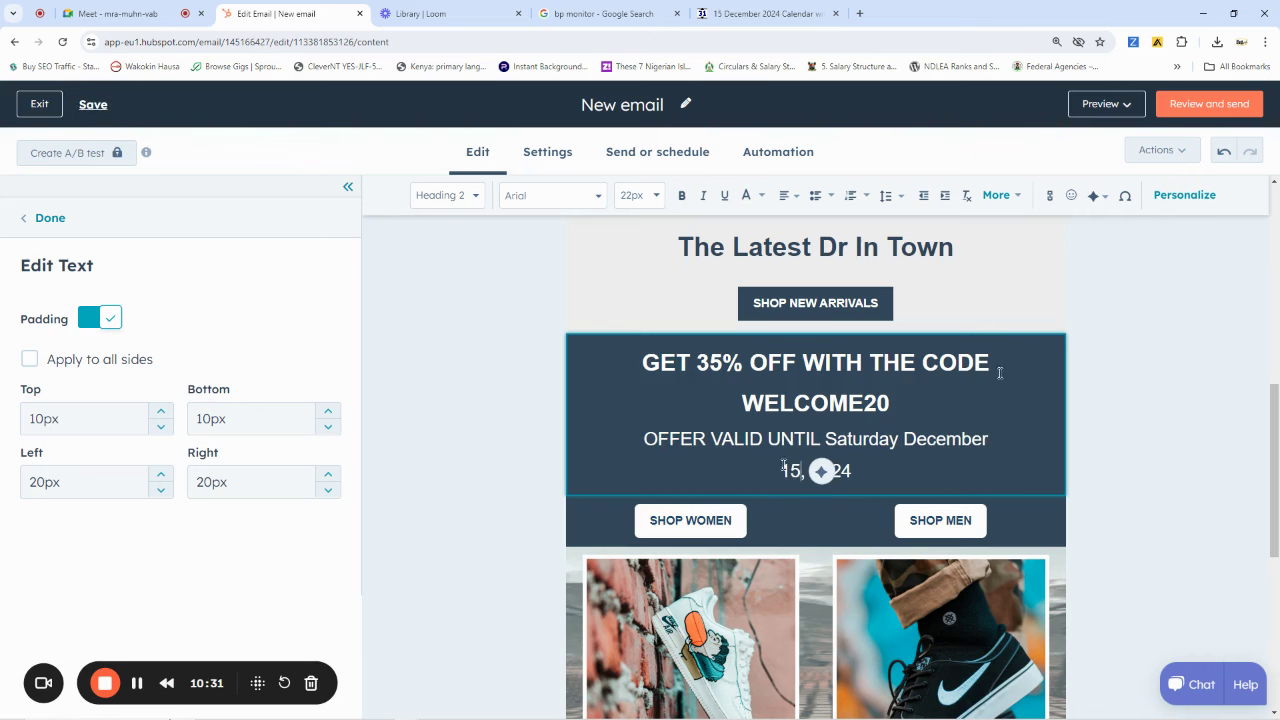
left_click(1131, 346)
Replace the left sneaker photo with the BP monitor image from Recently uploaded
scroll(1123, 351, "down", 3)
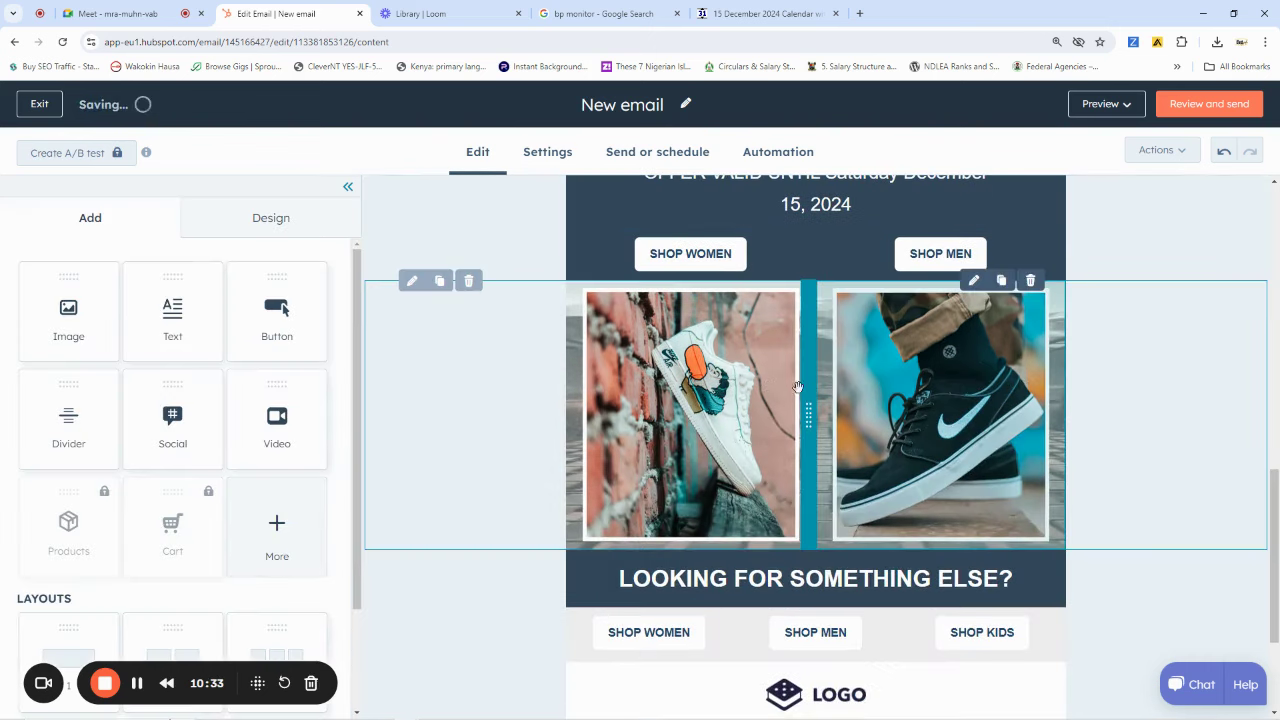
left_click(744, 393)
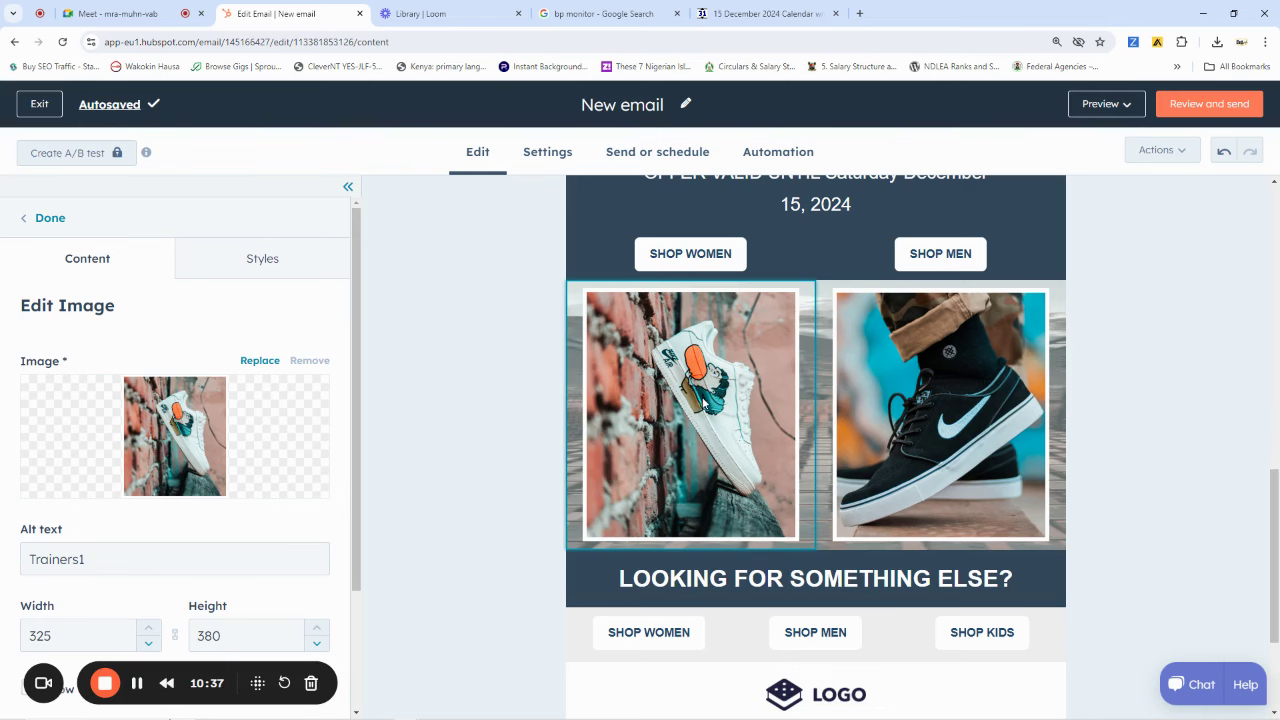
scroll(791, 437, "up", 6)
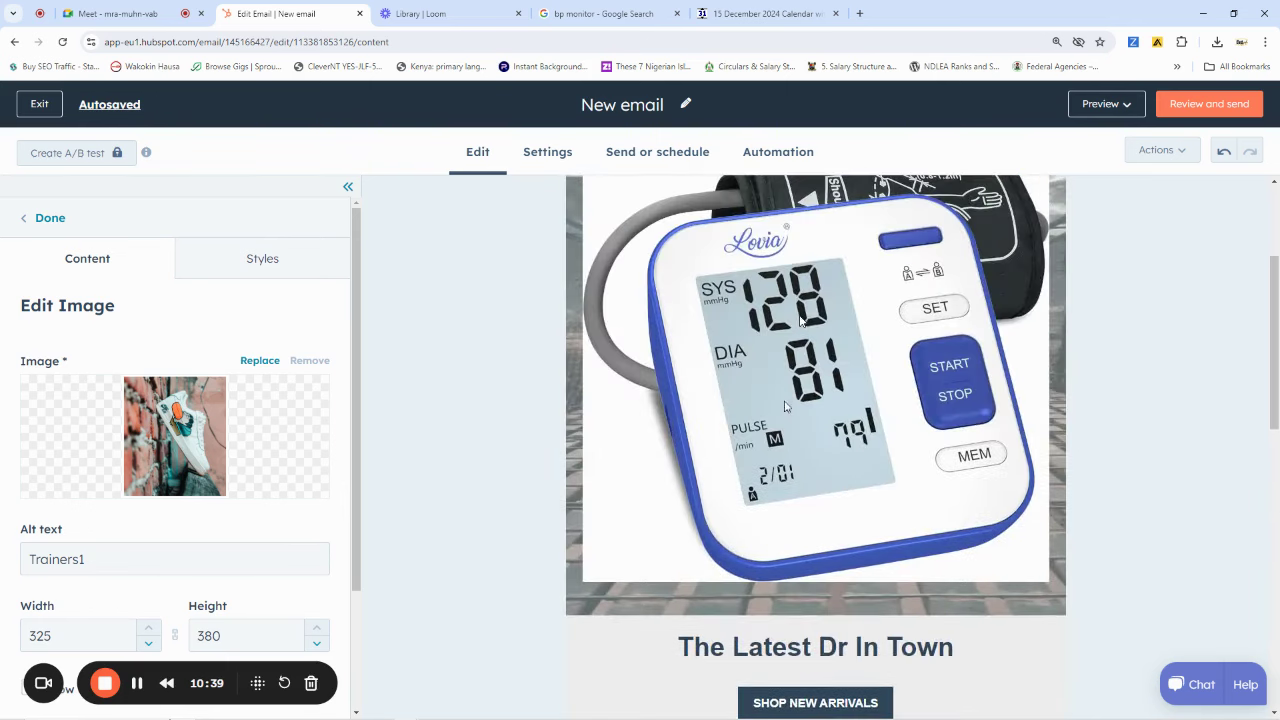
scroll(785, 406, "down", 6)
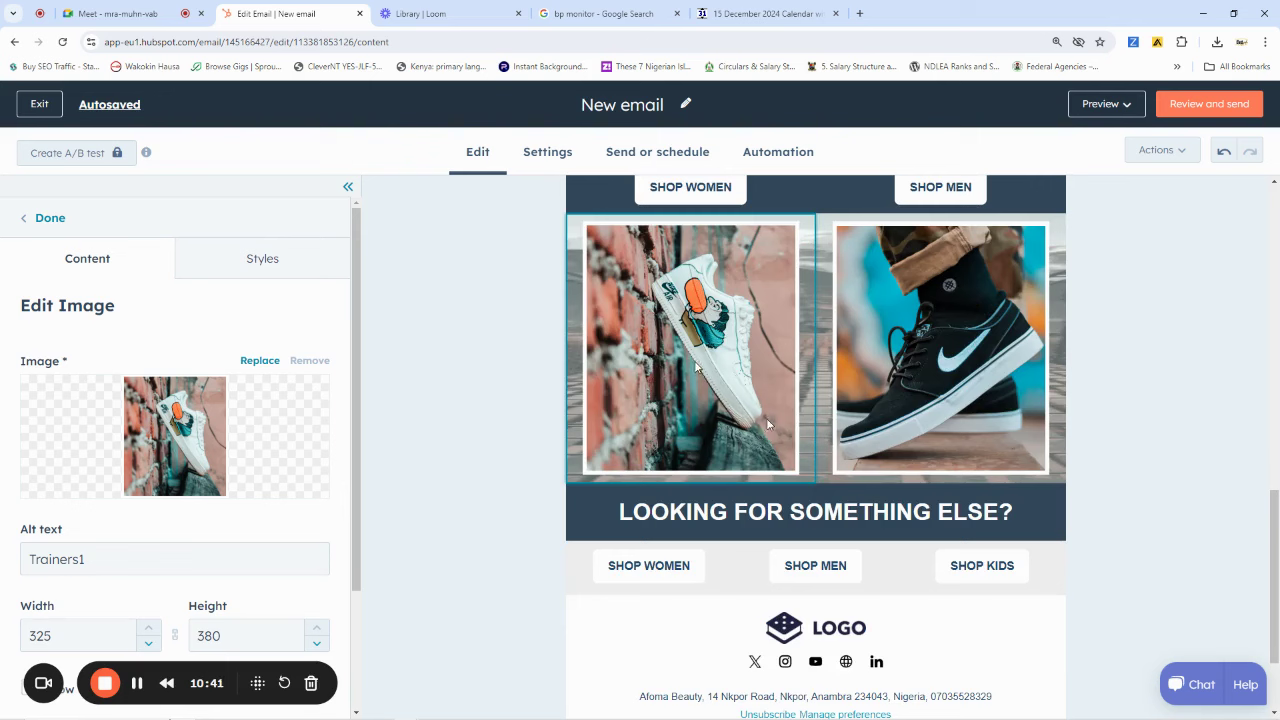
mouse_move(209, 423)
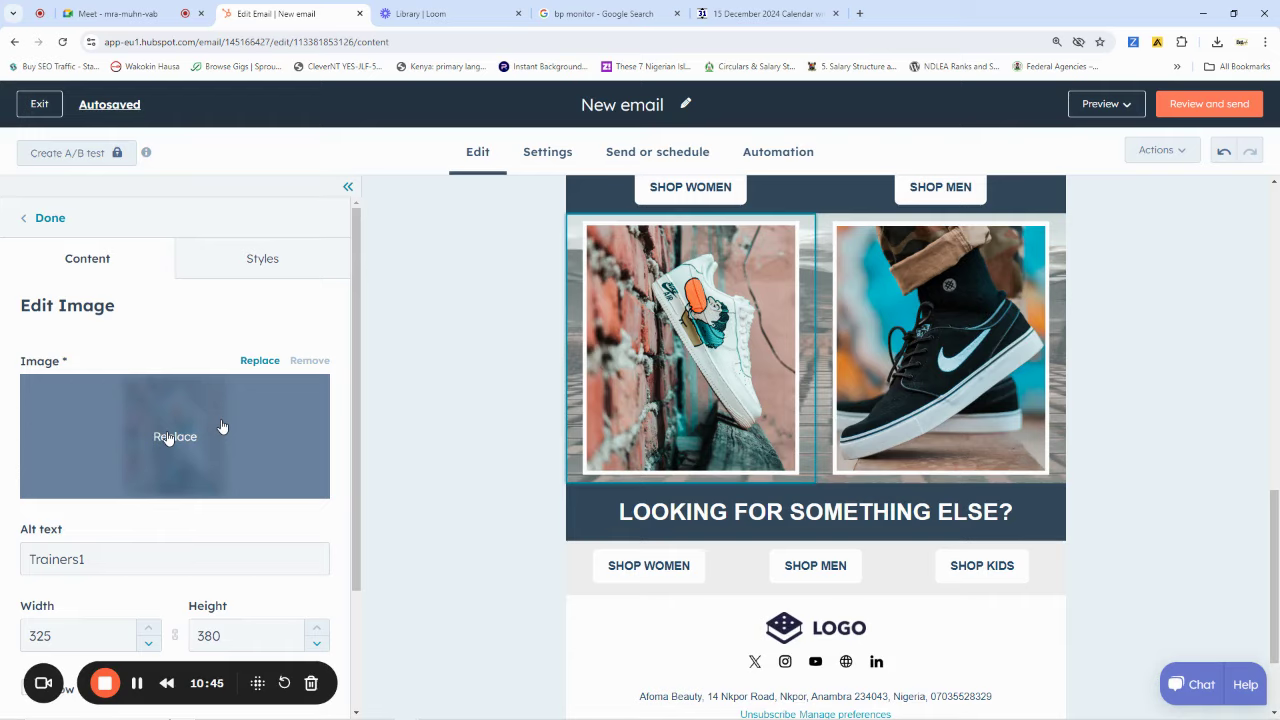
left_click(168, 437)
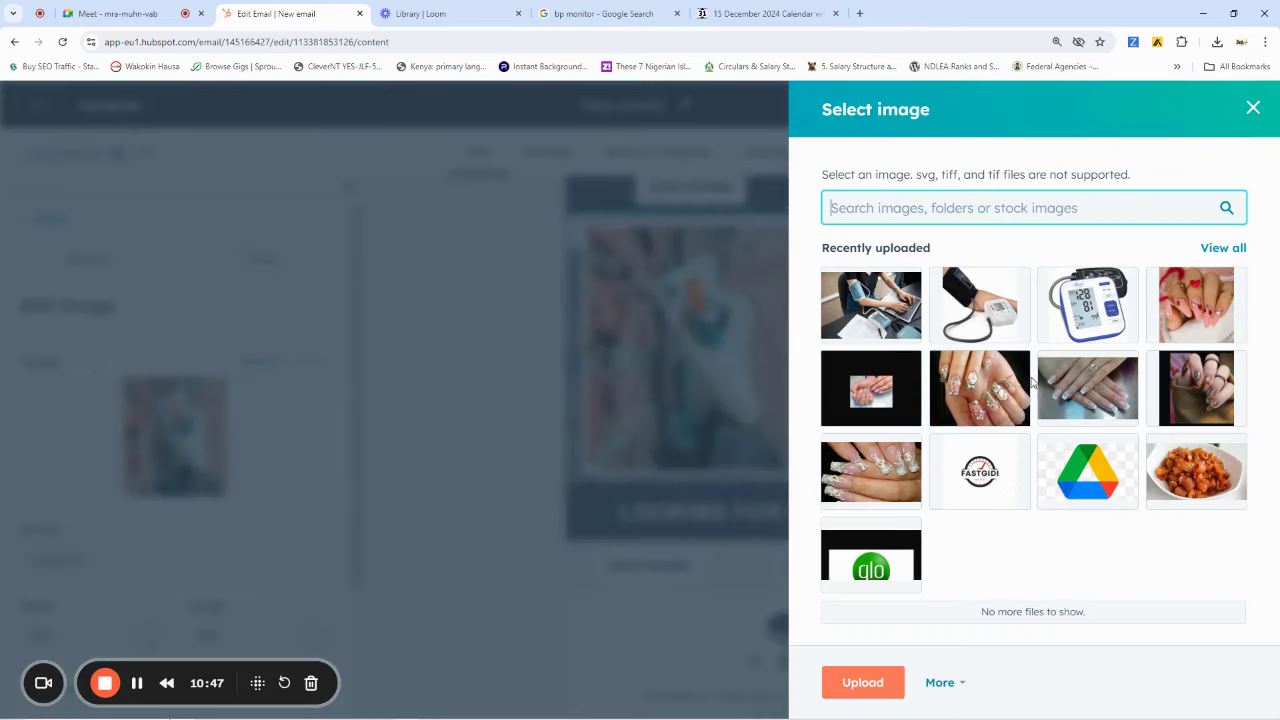
left_click(986, 293)
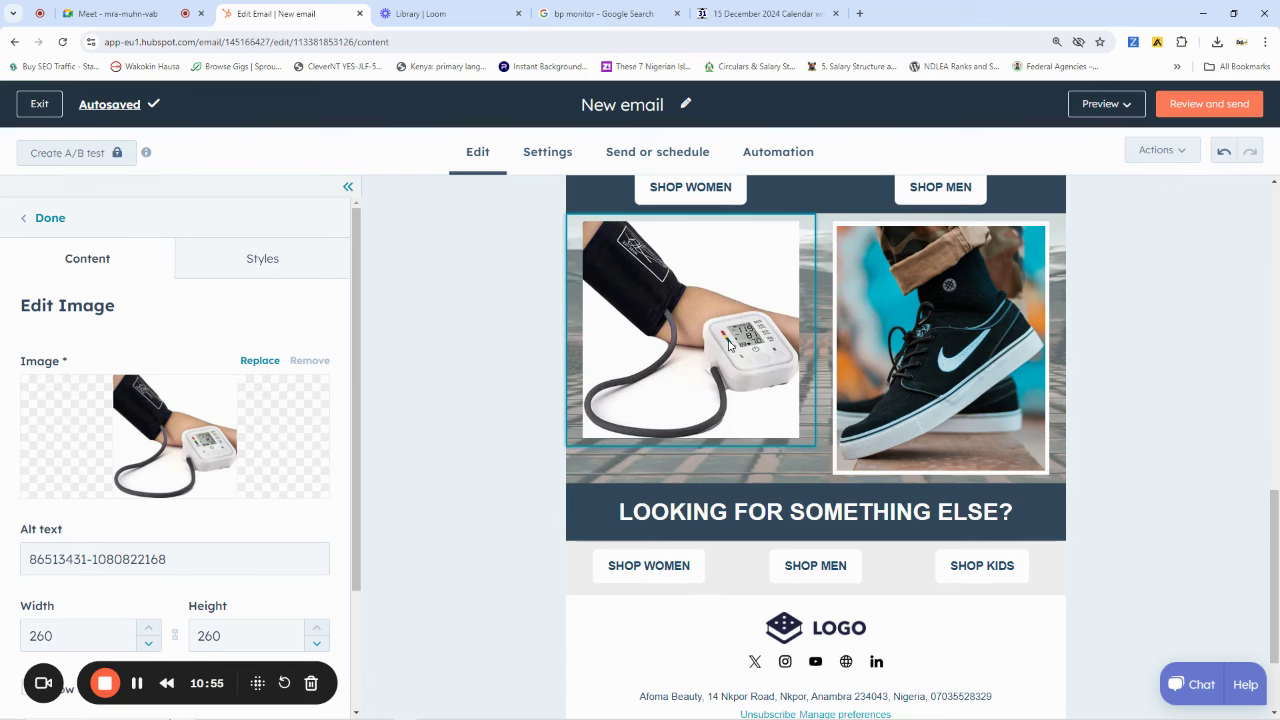
Keep the new BP monitor image's width and height at 260 by 260
scroll(152, 533, "down", 2)
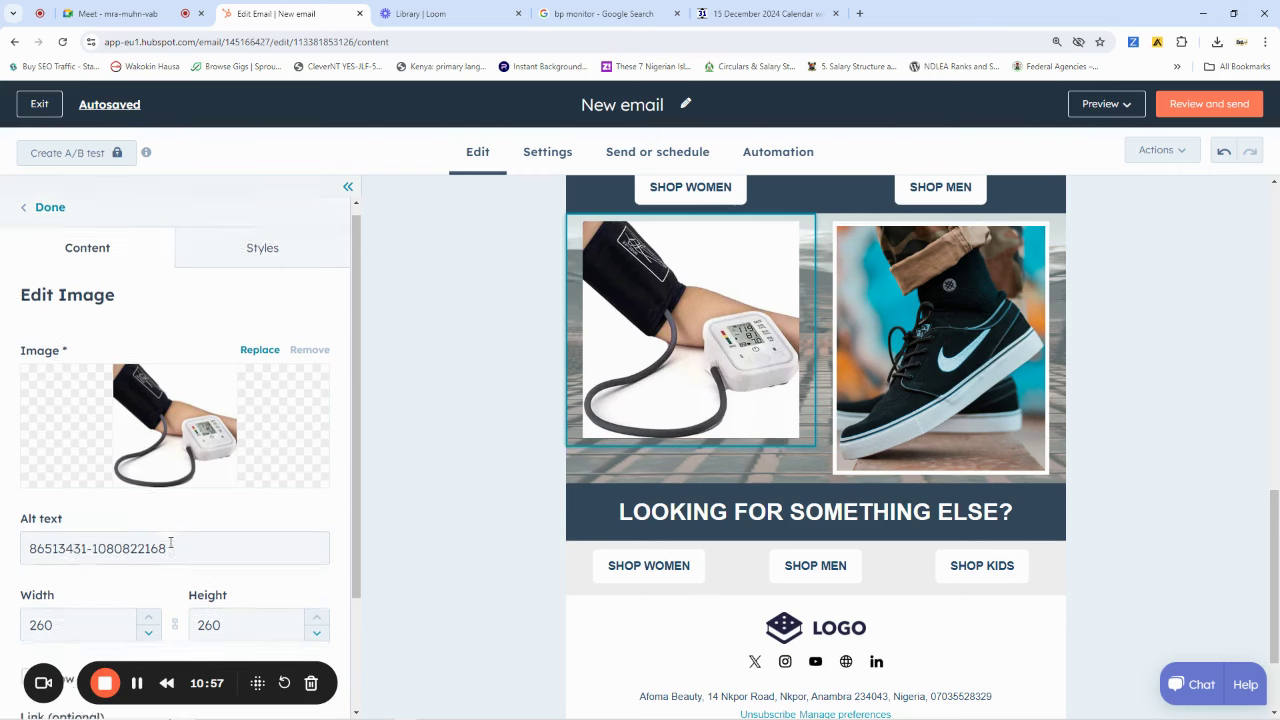
left_click(51, 502)
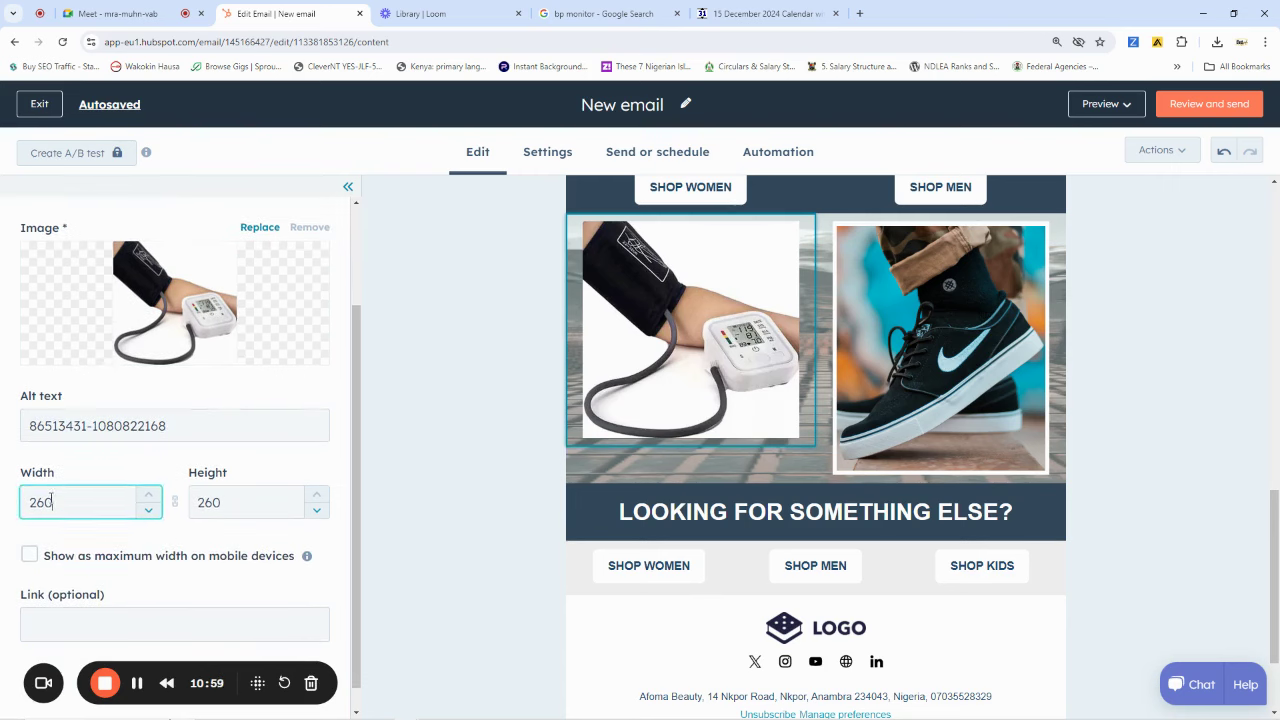
left_click_drag(44, 502, 34, 502)
type("70")
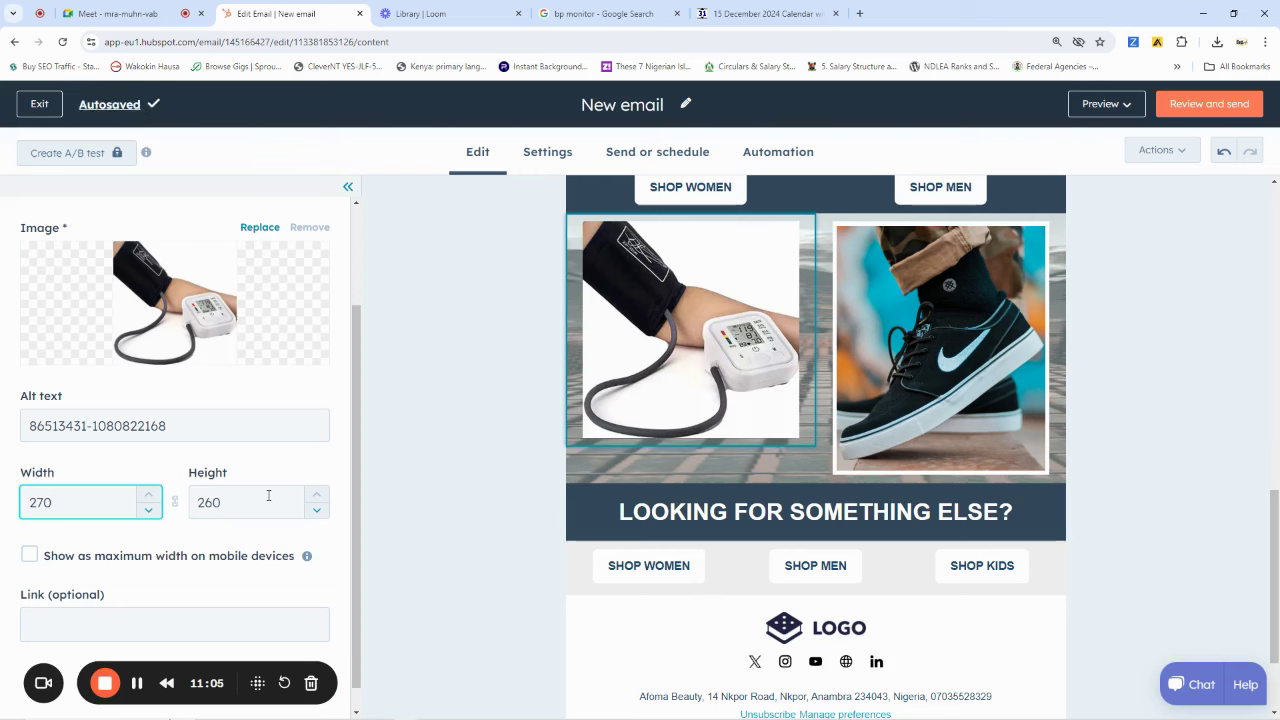
left_click(224, 502)
left_click_drag(224, 502, 204, 502)
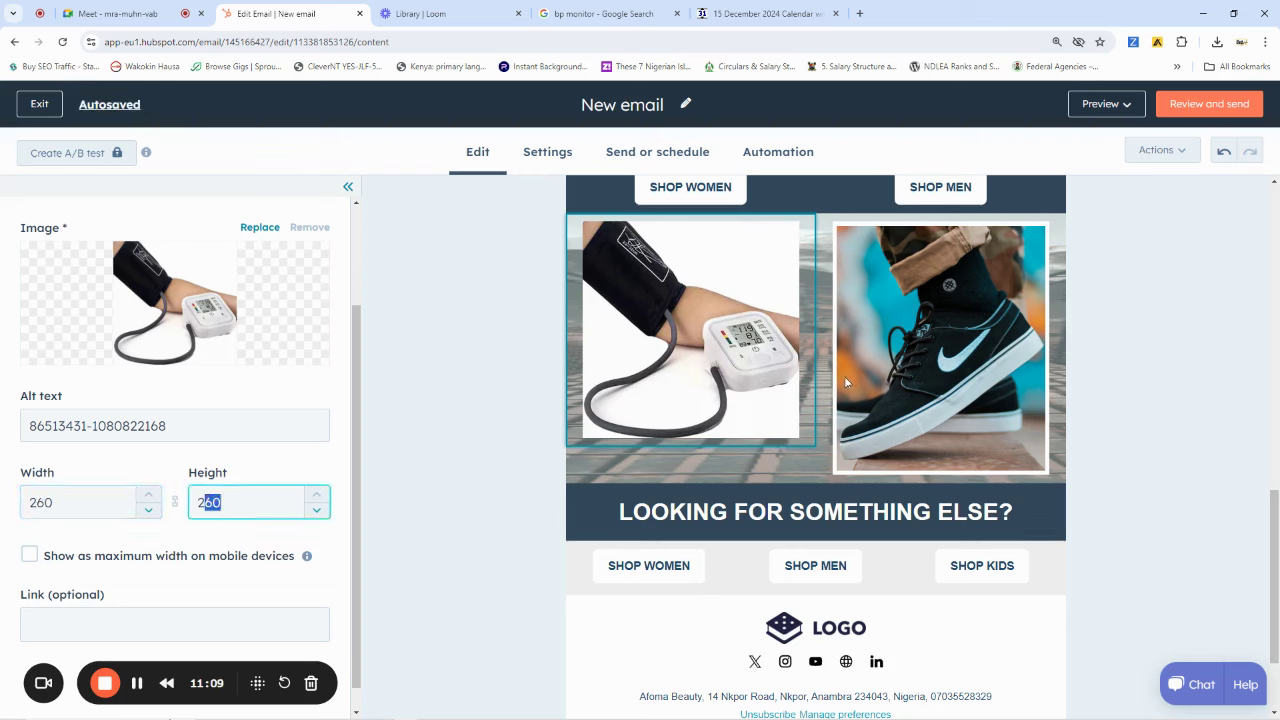
left_click(952, 366)
left_click(951, 363)
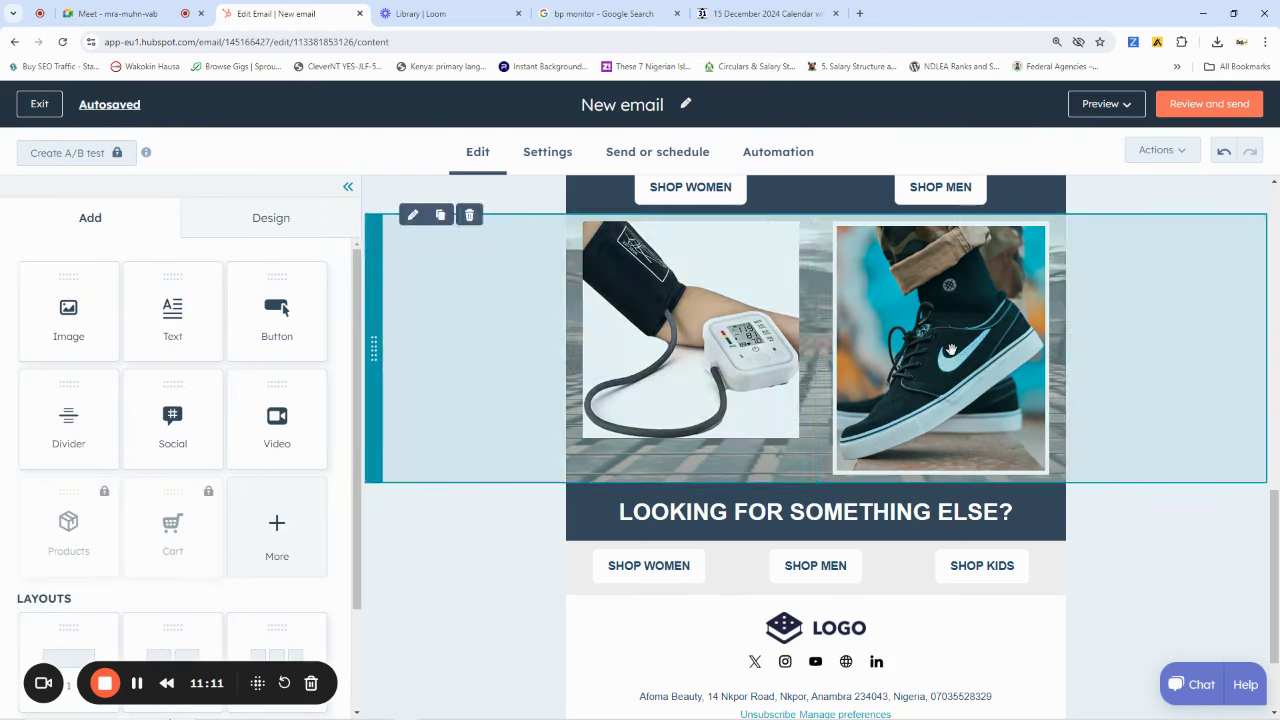
Replace the right sneaker photo with the laptop blood-pressure picture, sized 260 by 173
left_click(170, 432)
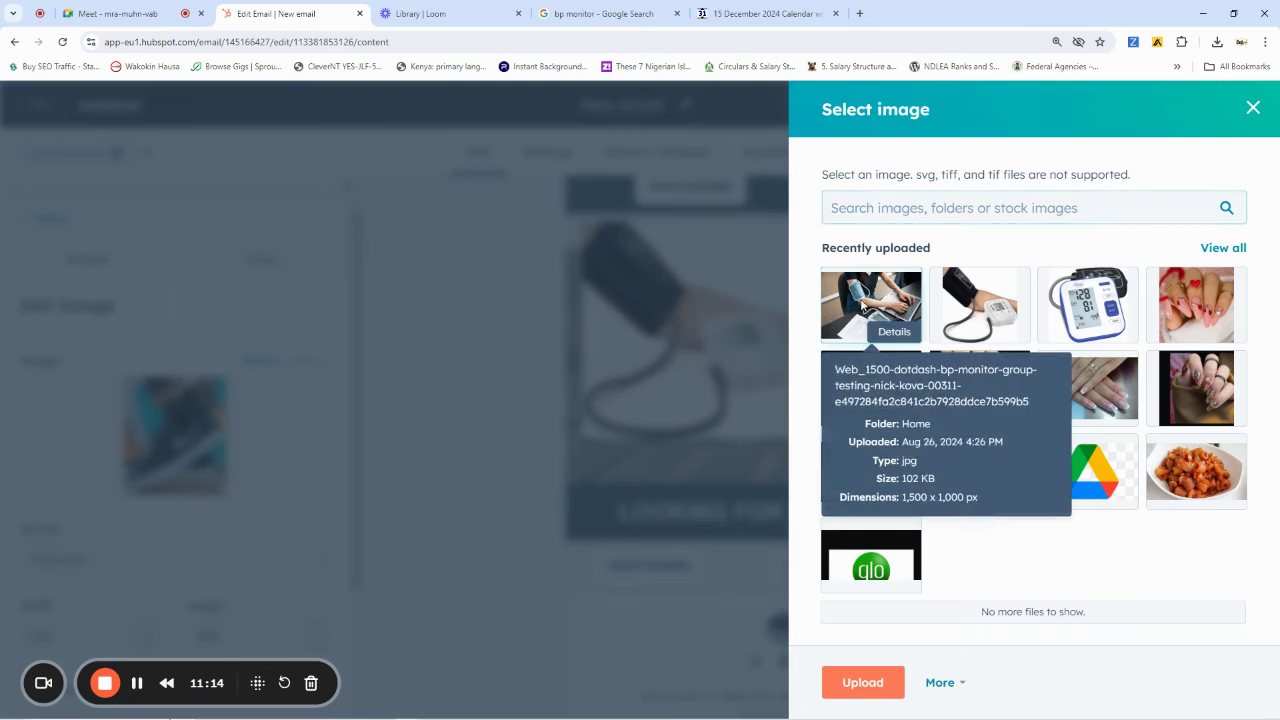
left_click(853, 310)
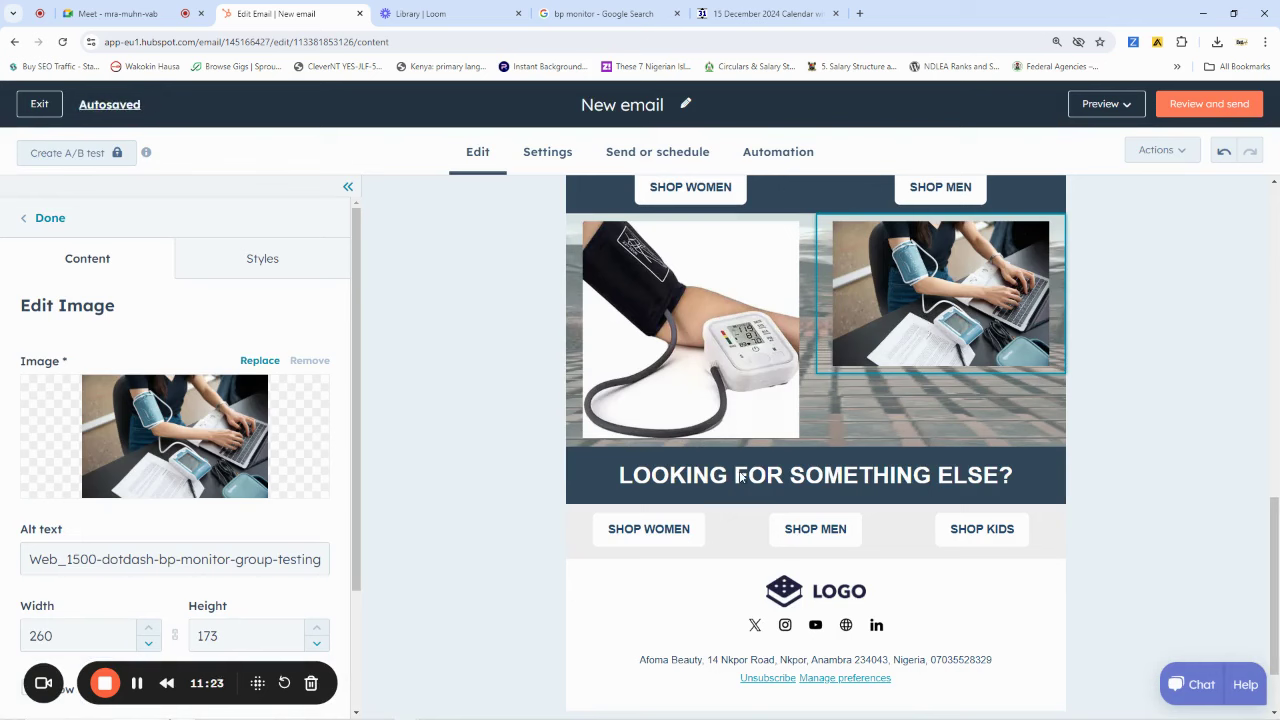
left_click(797, 477)
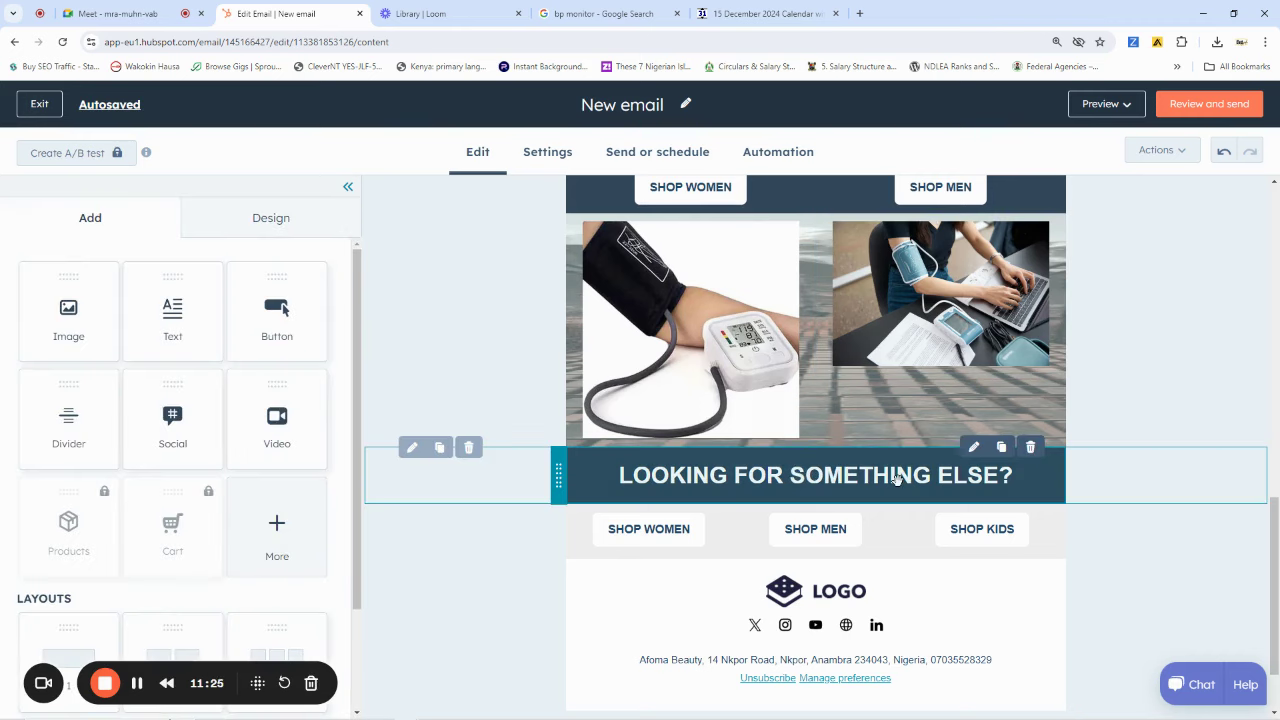
Rewrite the heading 'LOOKING FOR SOMETHING ELSE?' as 'You Need Different Design?'
left_click(898, 481)
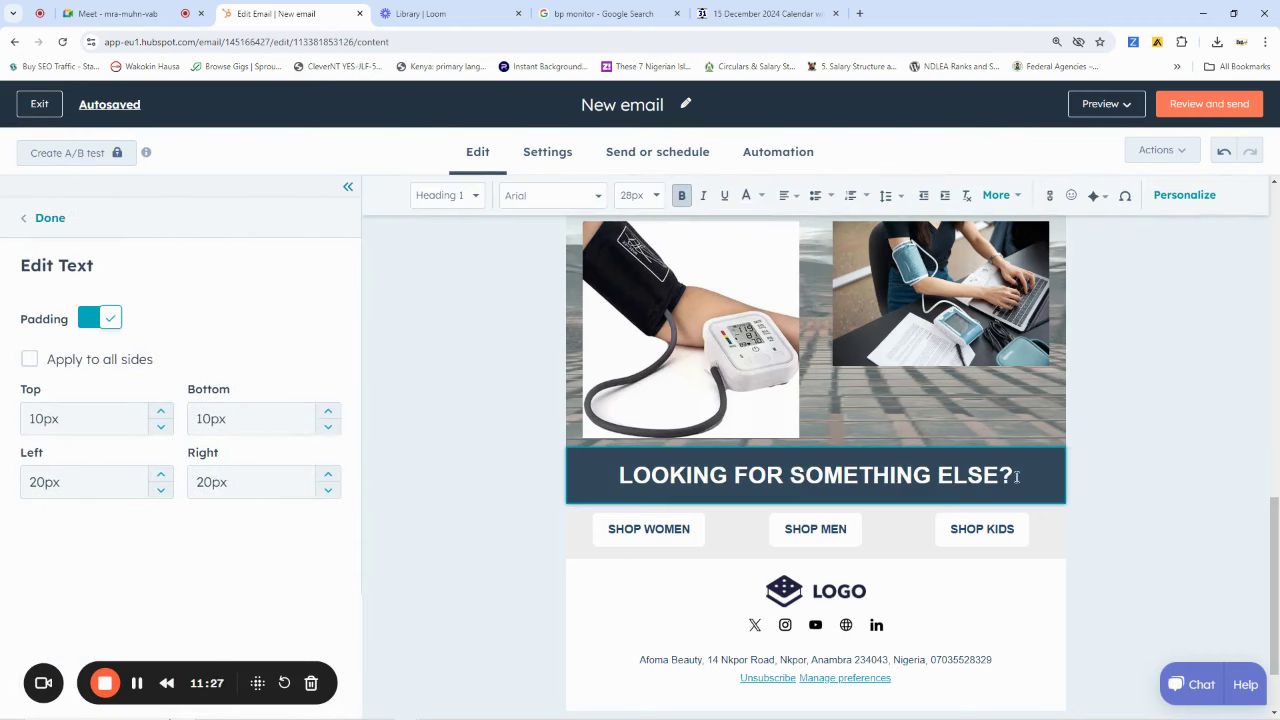
left_click_drag(988, 476, 682, 477)
left_click(859, 476)
left_click_drag(1001, 476, 859, 478)
left_click_drag(624, 476, 620, 486)
type("You ?")
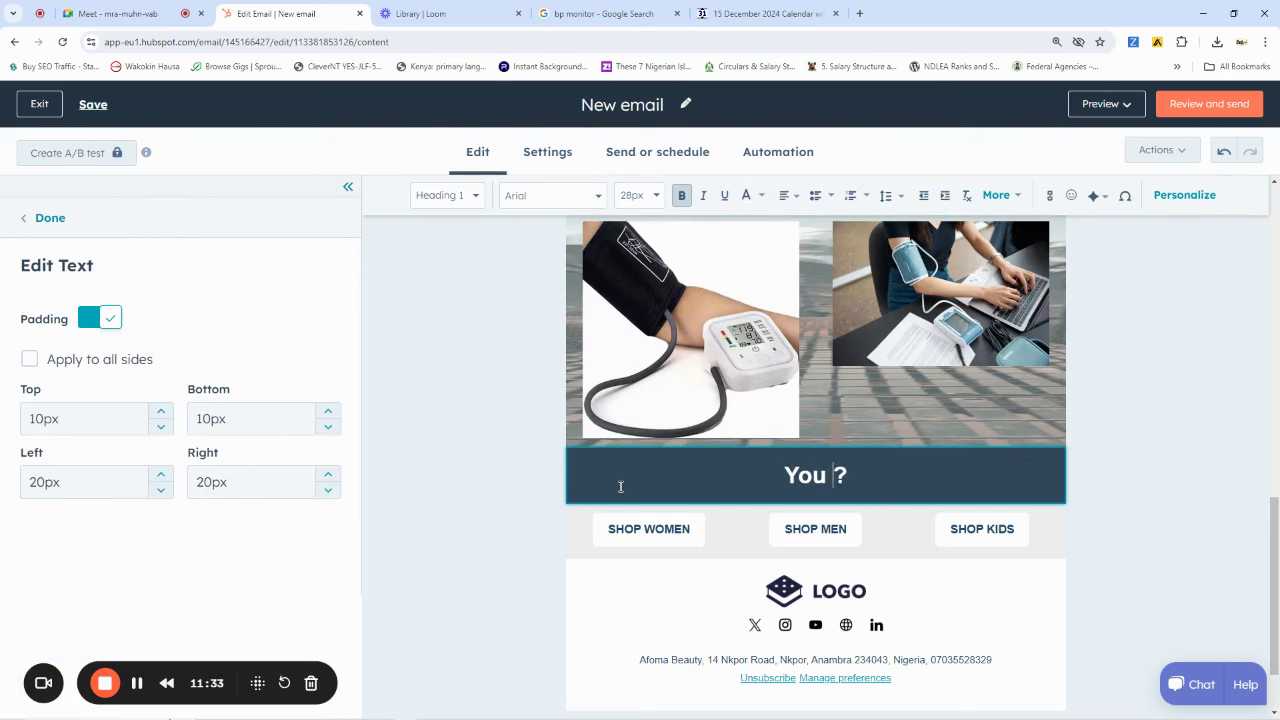
type("dpm")
key("BackSpace")
key("BackSpace")
key("BackSpace")
type("Need D")
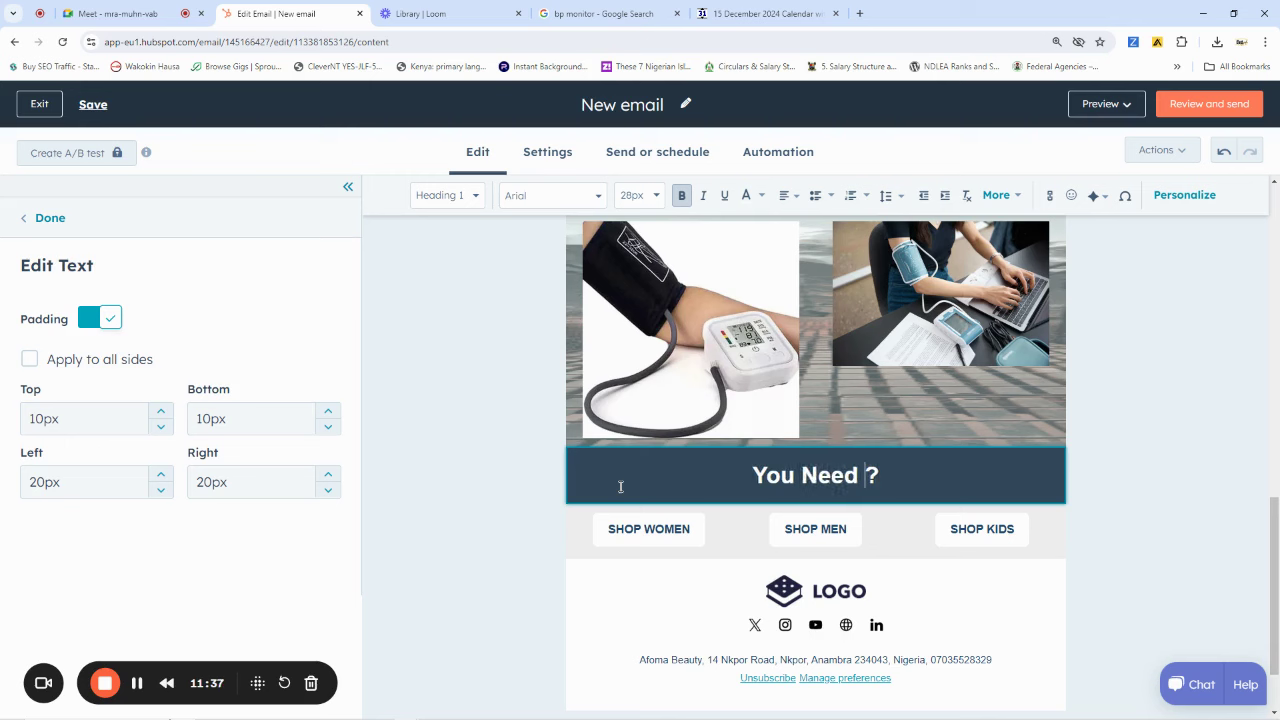
type("ifferent D")
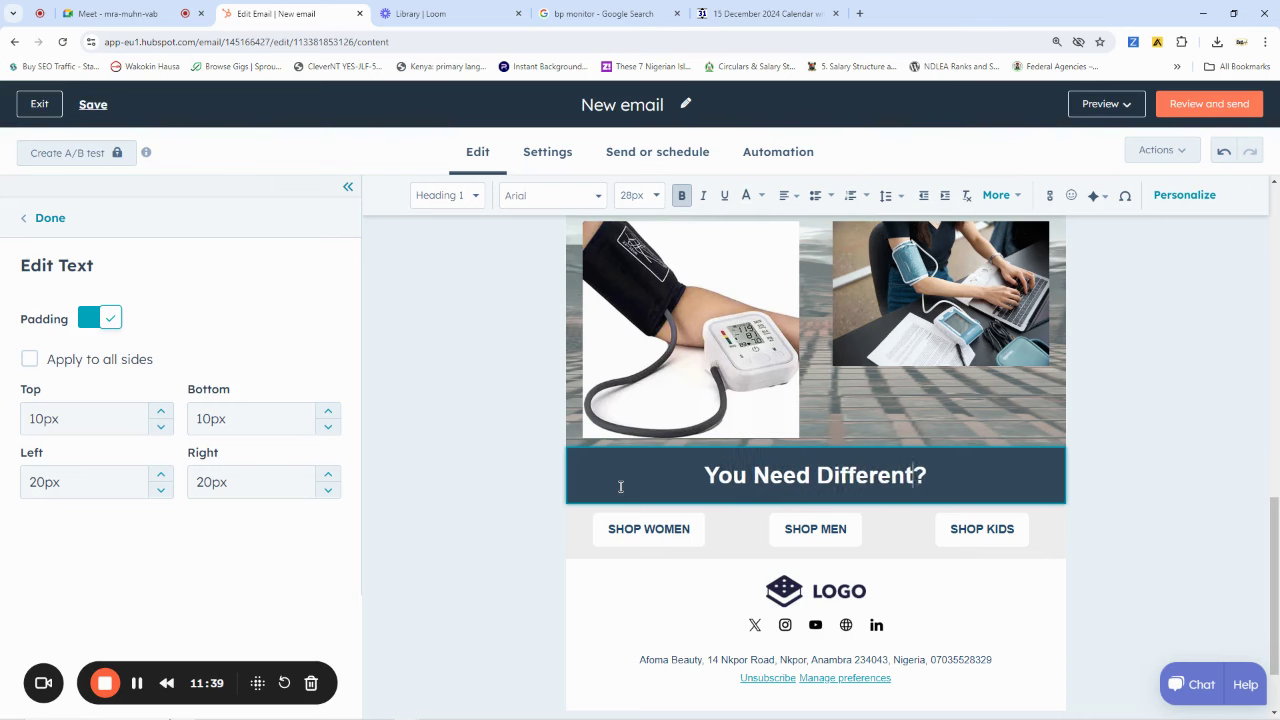
type("esign")
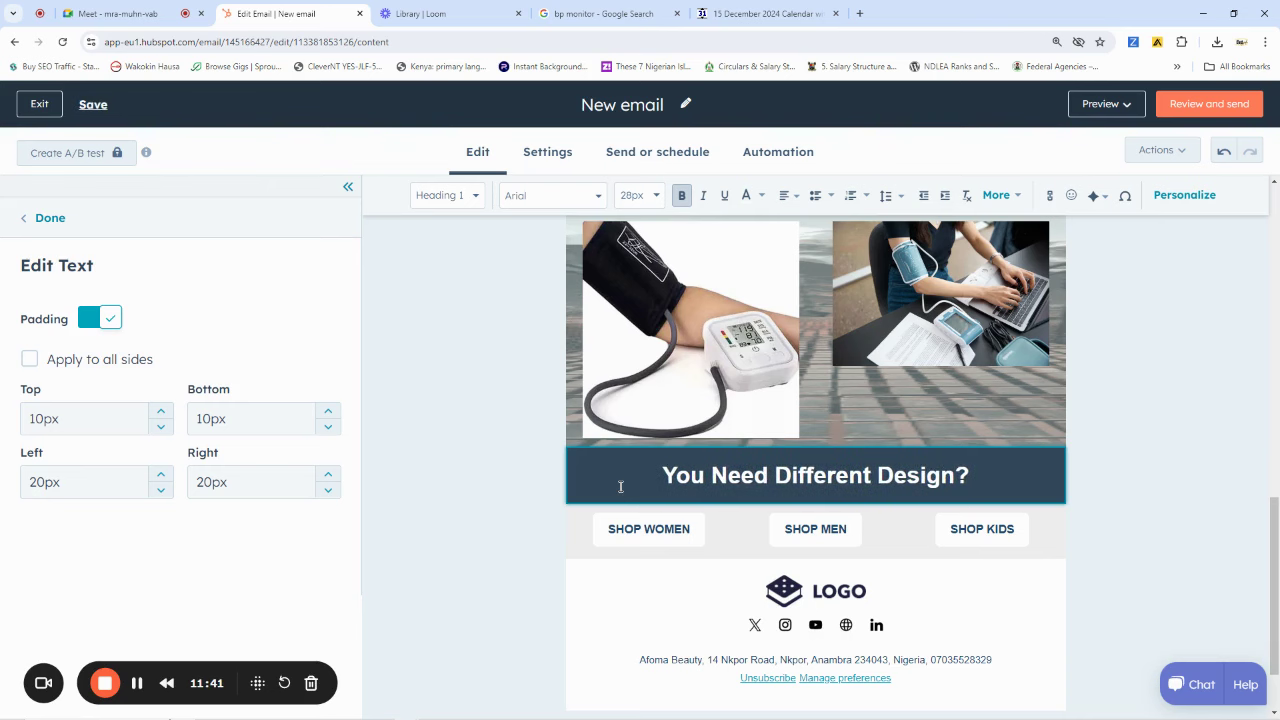
scroll(703, 445, "down", 1)
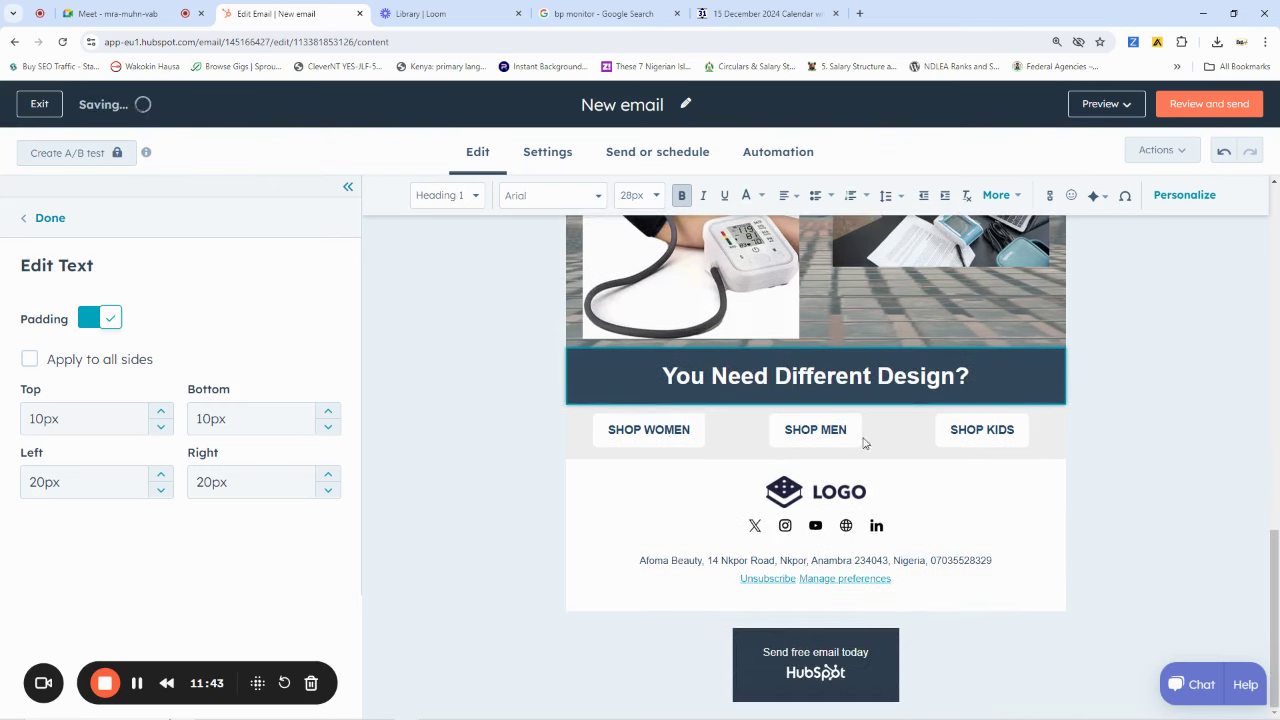
Replace the footer logo with the FASTGIDI image
left_click(790, 496)
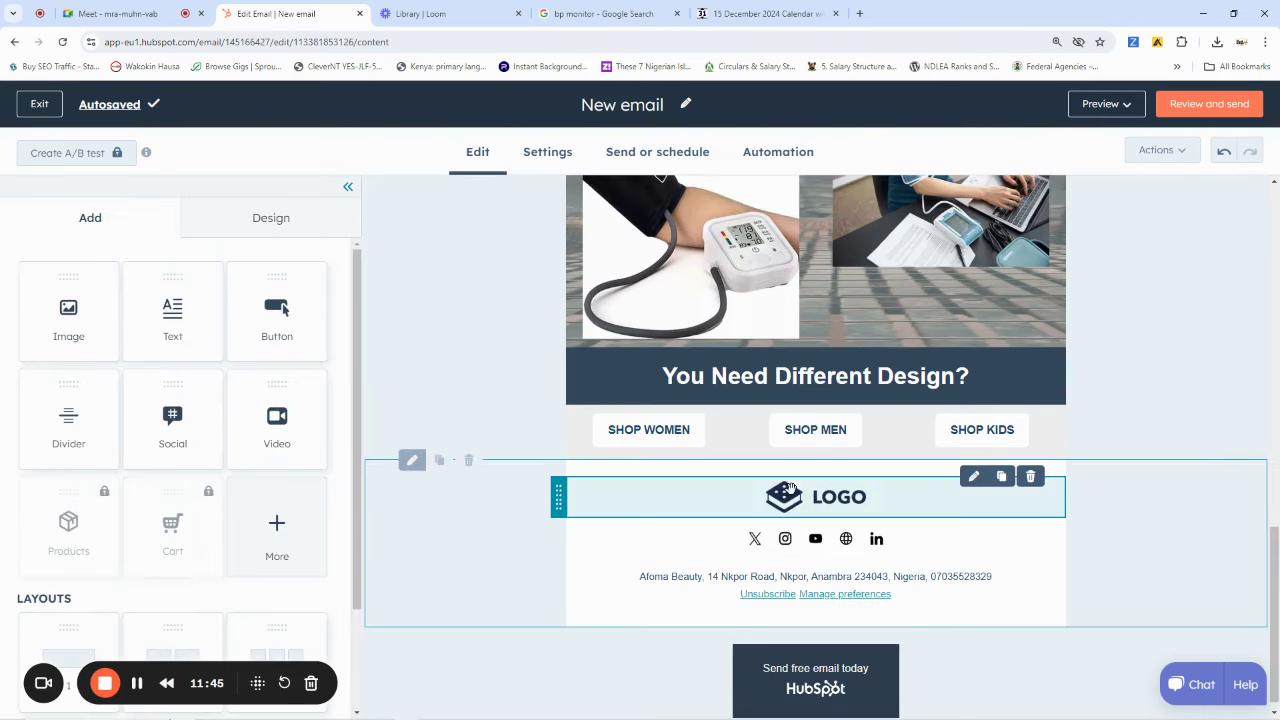
left_click(790, 497)
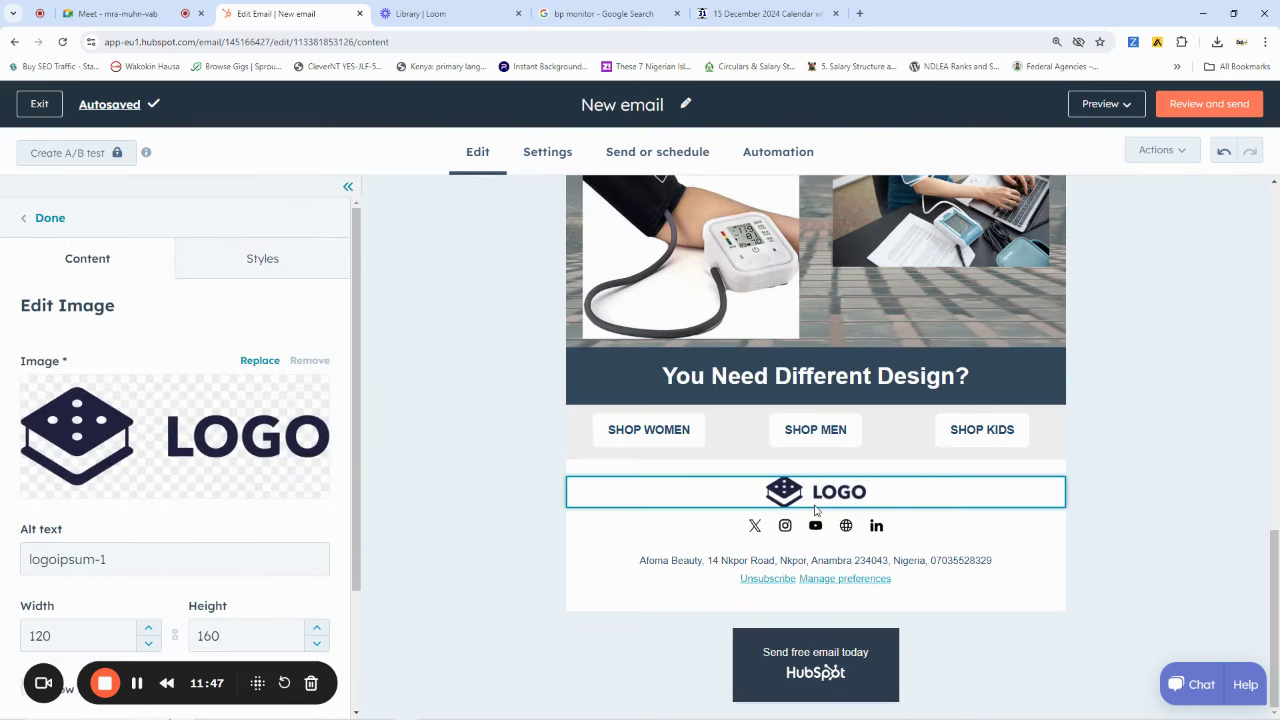
left_click(177, 443)
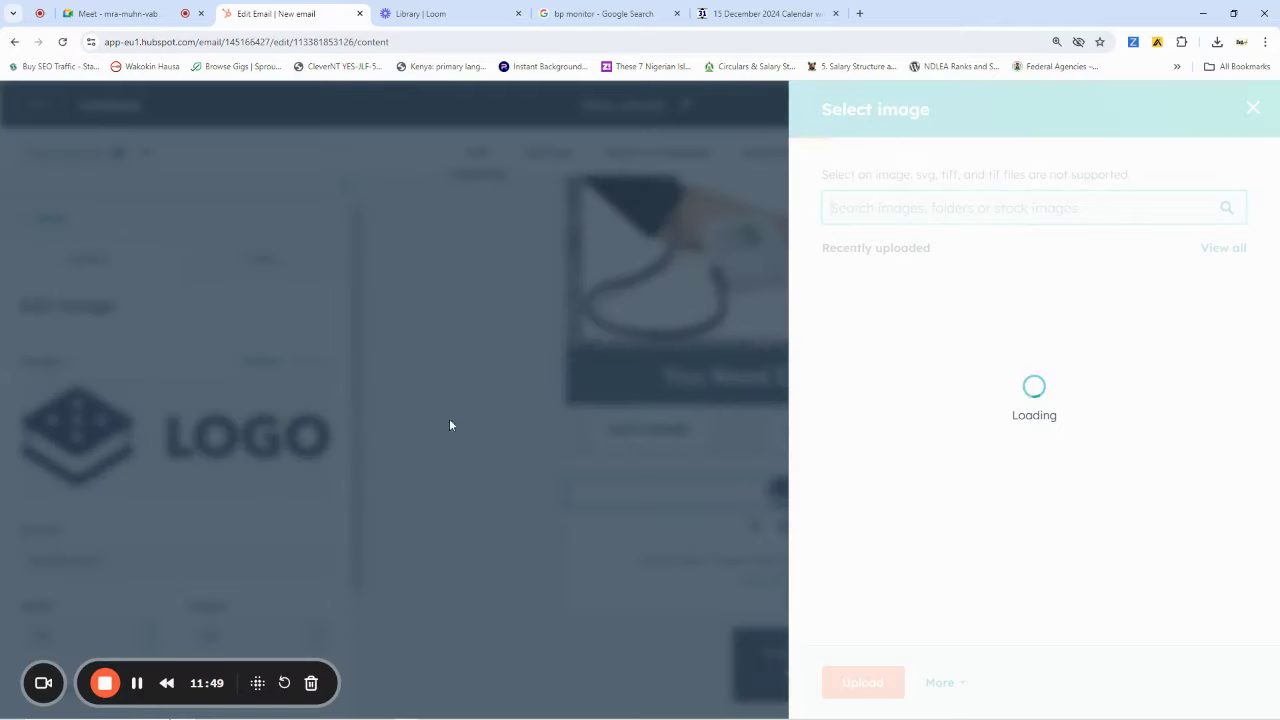
left_click(984, 478)
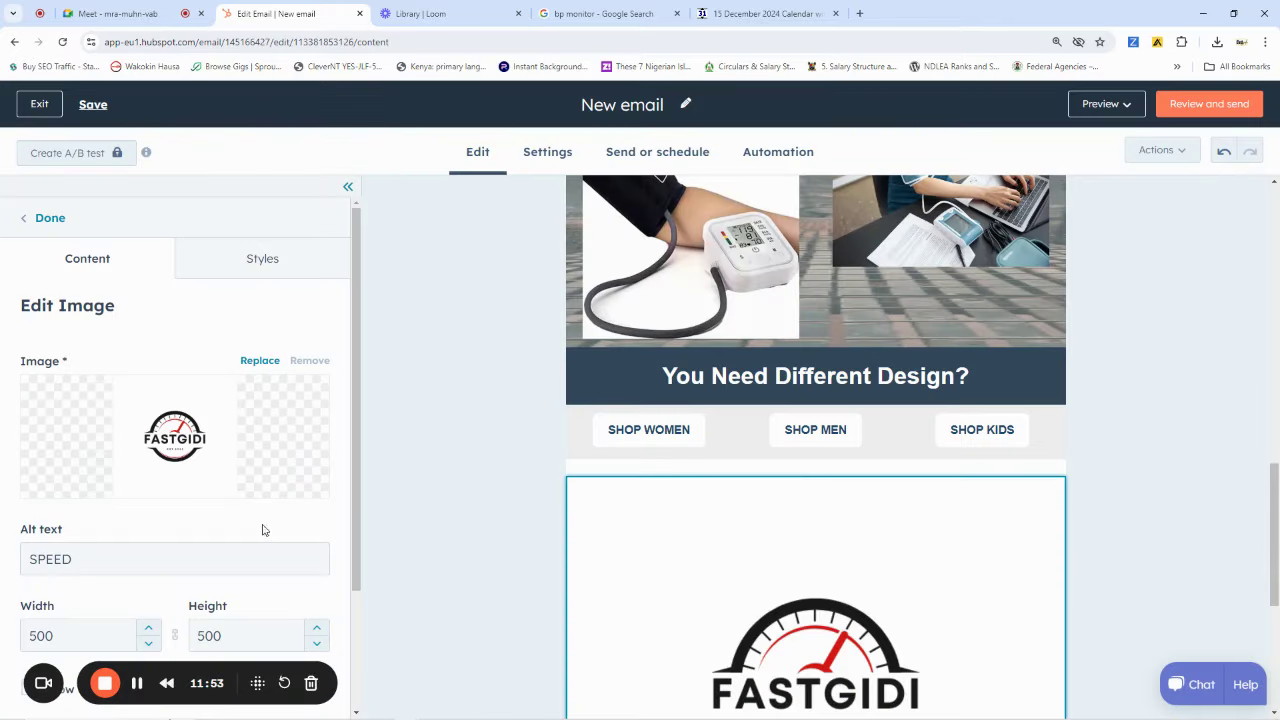
Shrink the FASTGIDI logo from width 500 to 80, making it 80 by 80
scroll(263, 529, "down", 2)
left_click(65, 479)
double_click(65, 483)
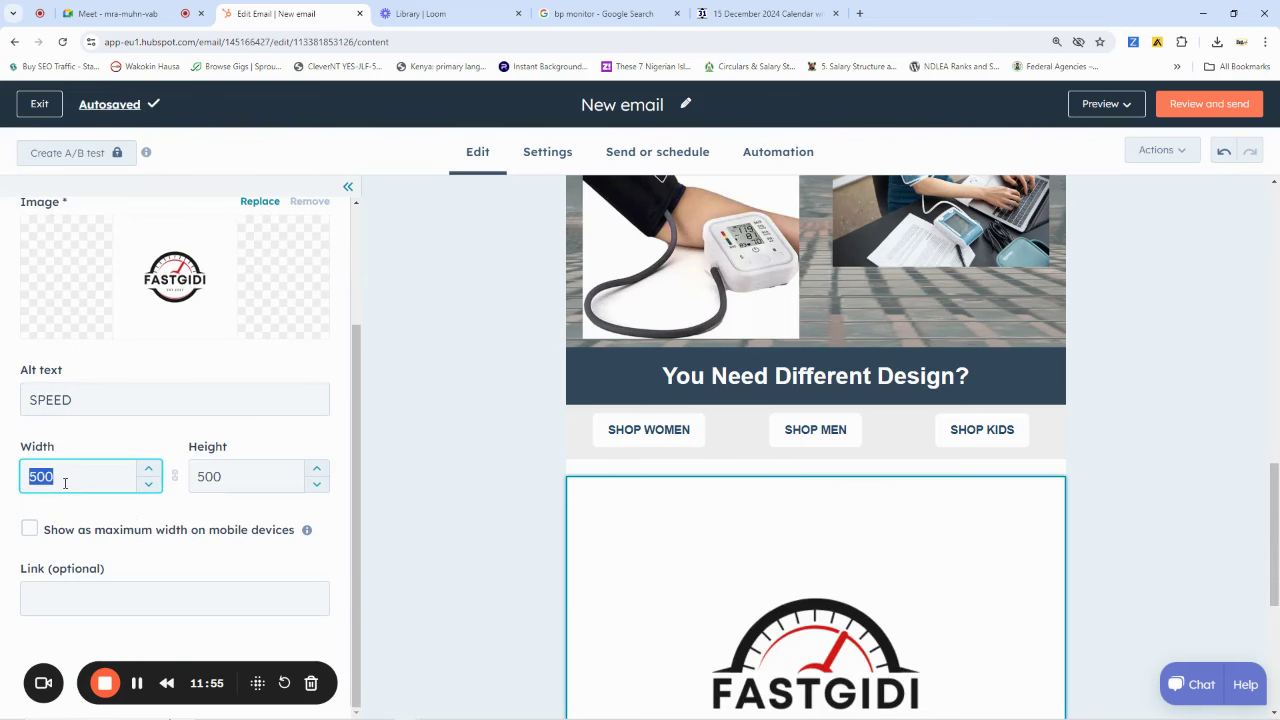
key("BackSpace")
type("80")
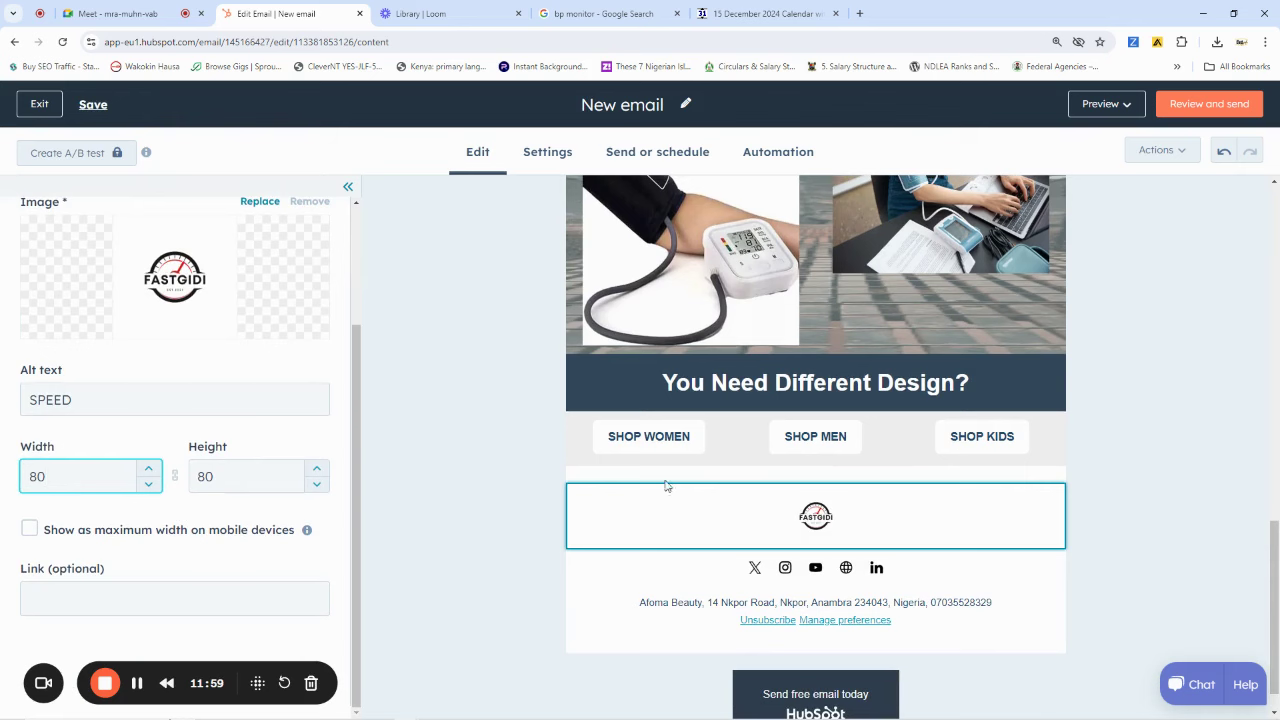
left_click(1108, 456)
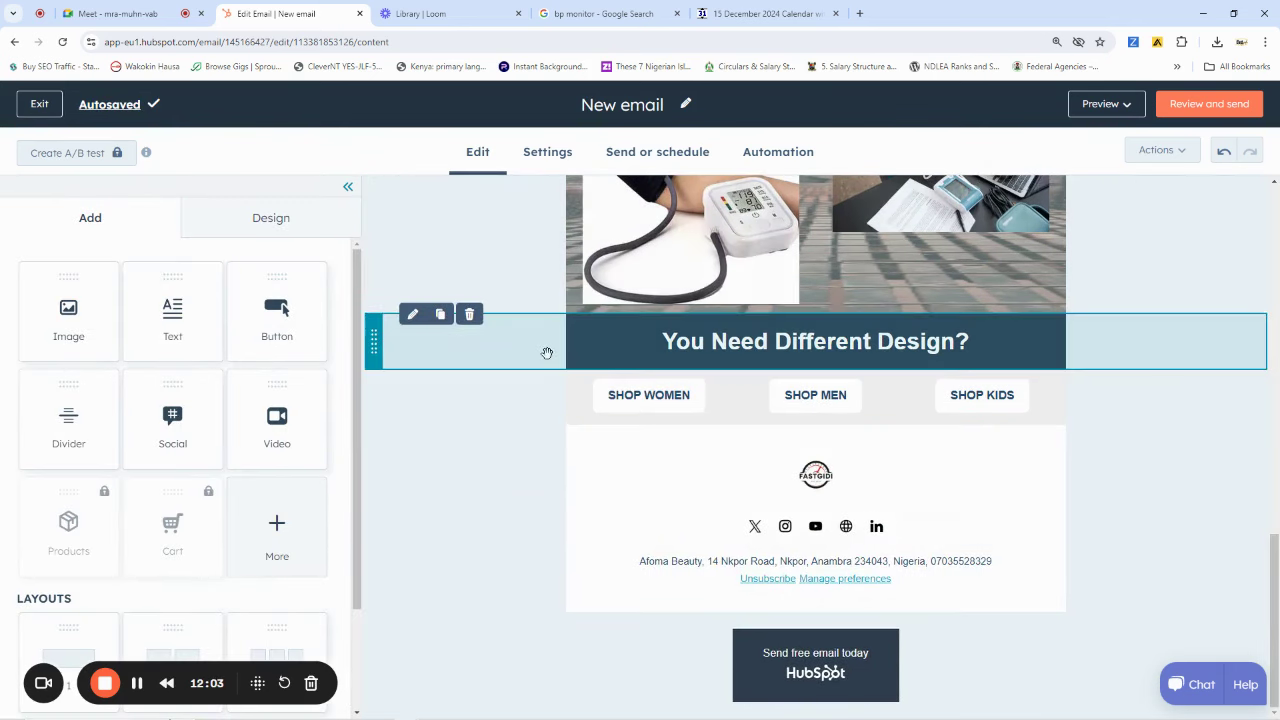
left_click(533, 387)
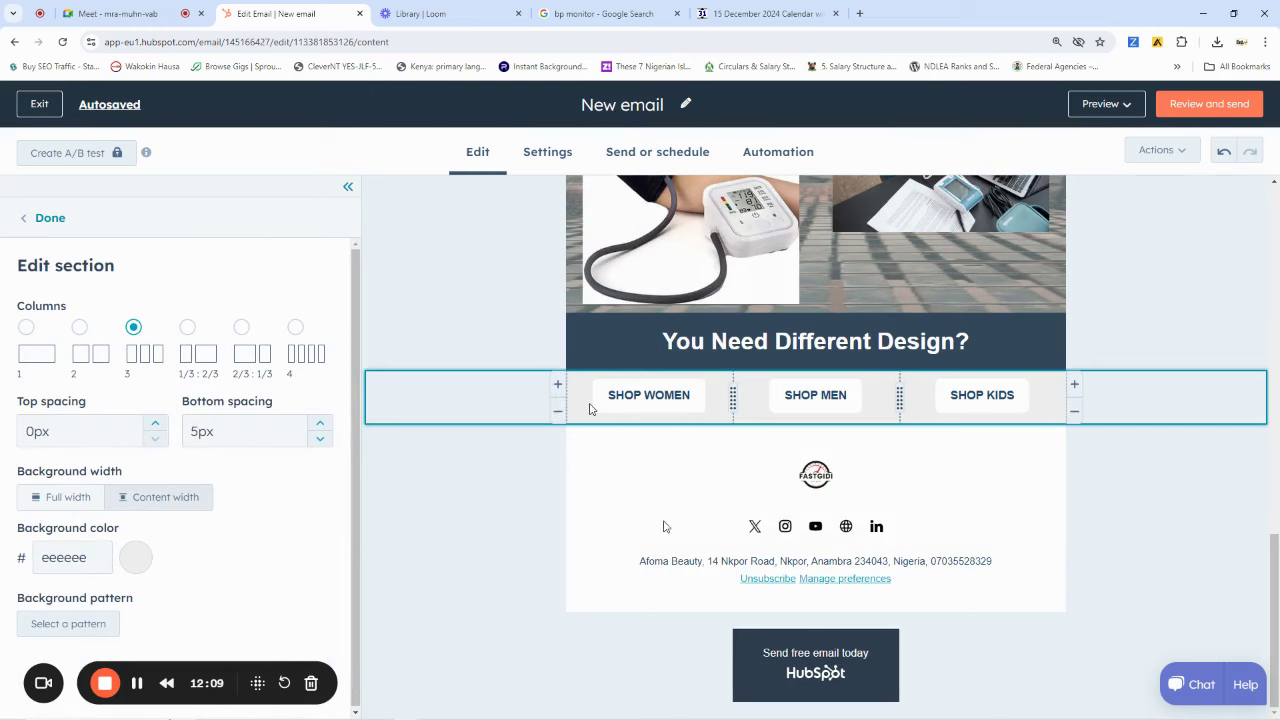
scroll(630, 472, "up", 15)
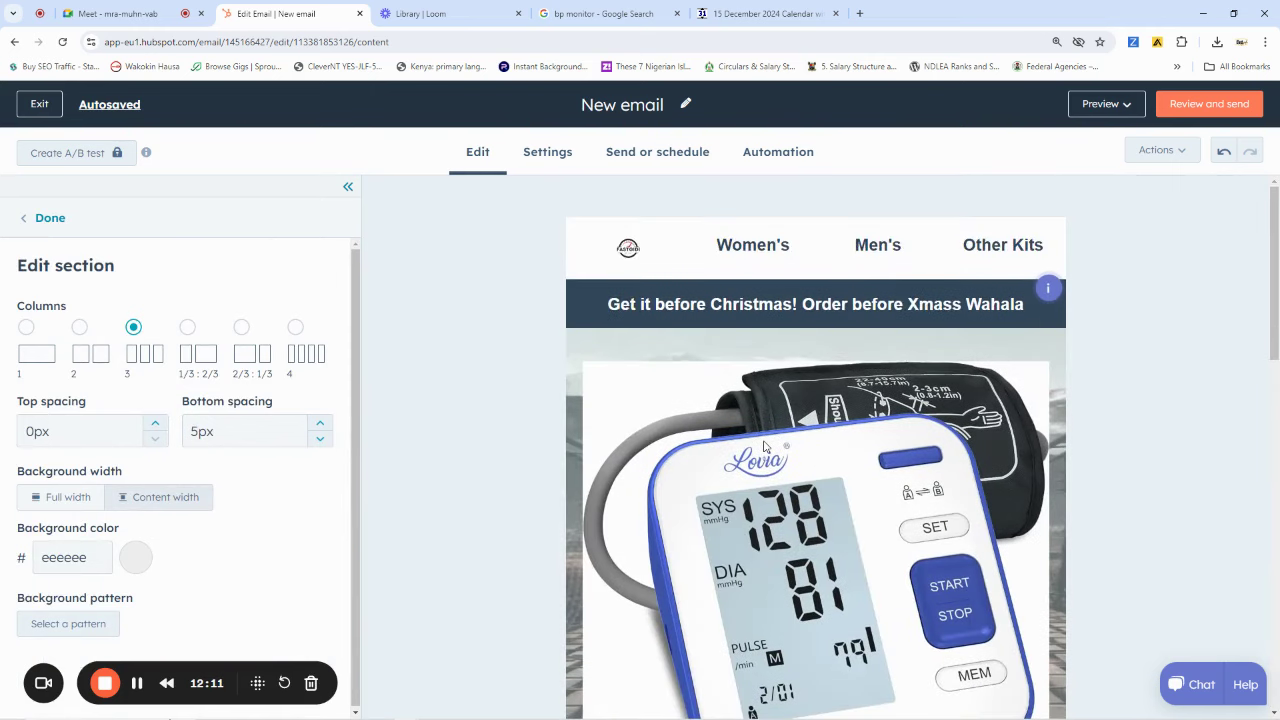
scroll(763, 446, "down", 15)
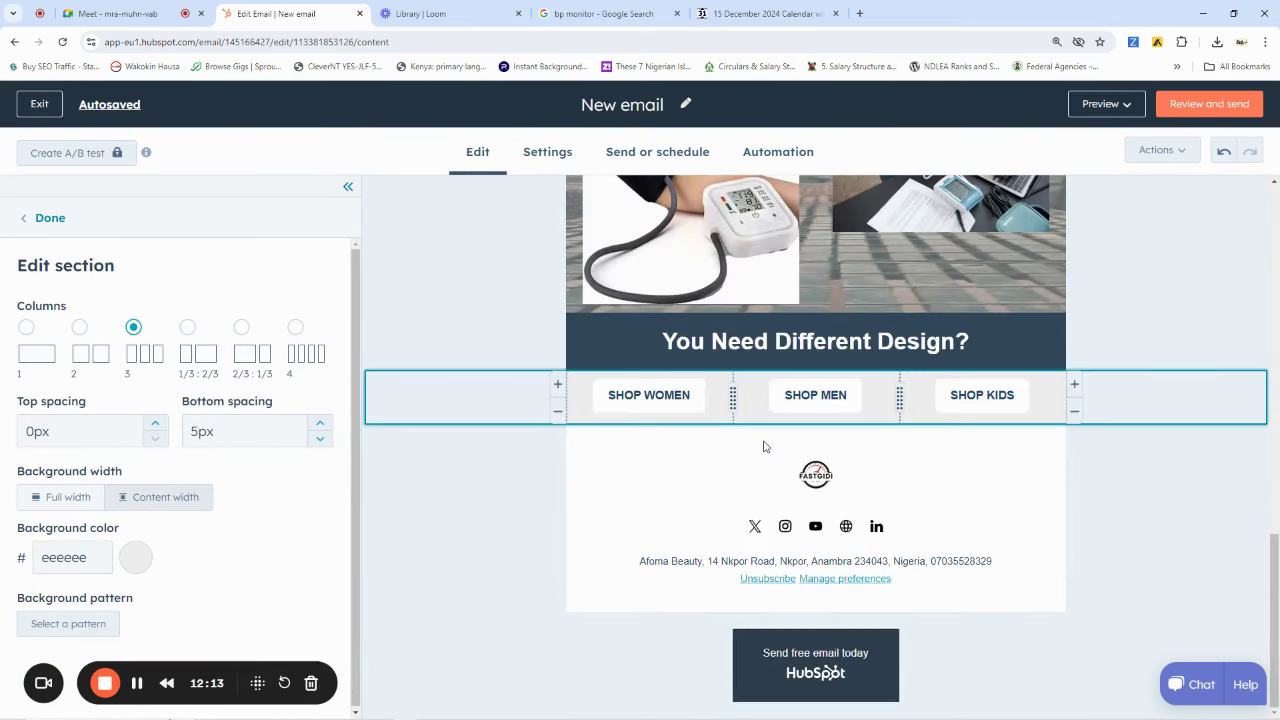
left_click(524, 518)
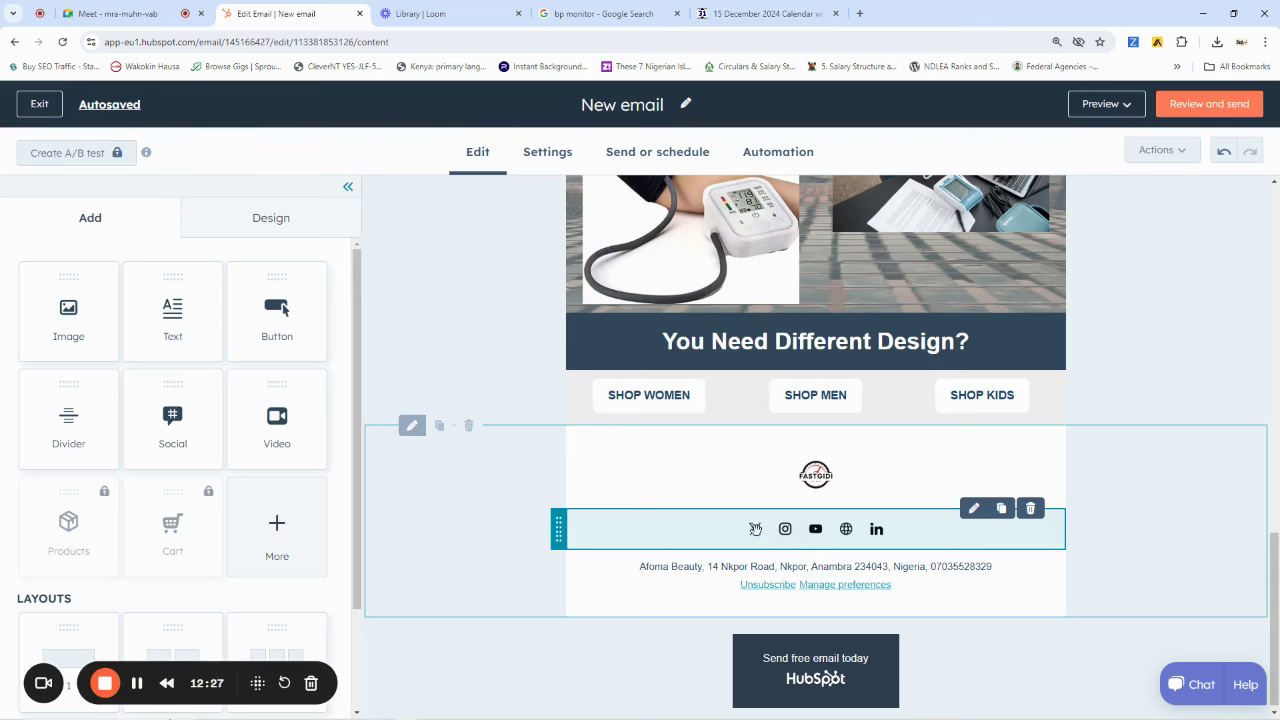
In the footer's office location, replace the company name and street with the new details
left_click(694, 568)
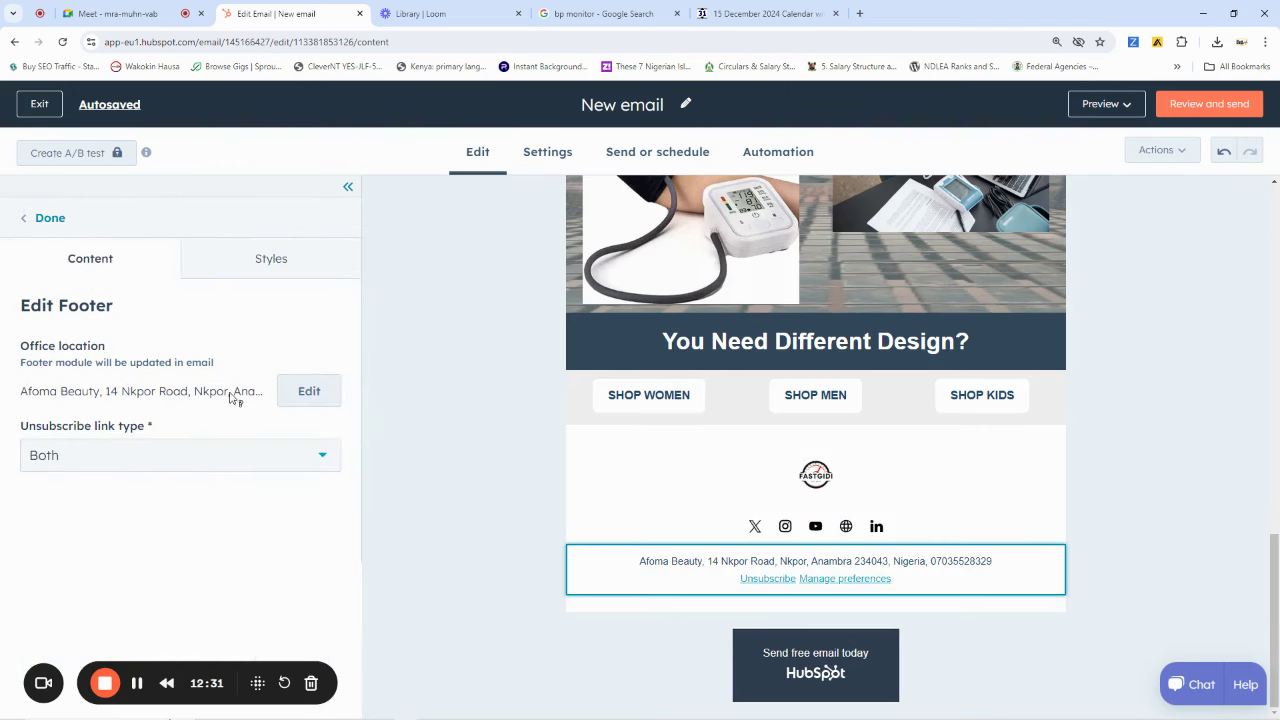
left_click(309, 391)
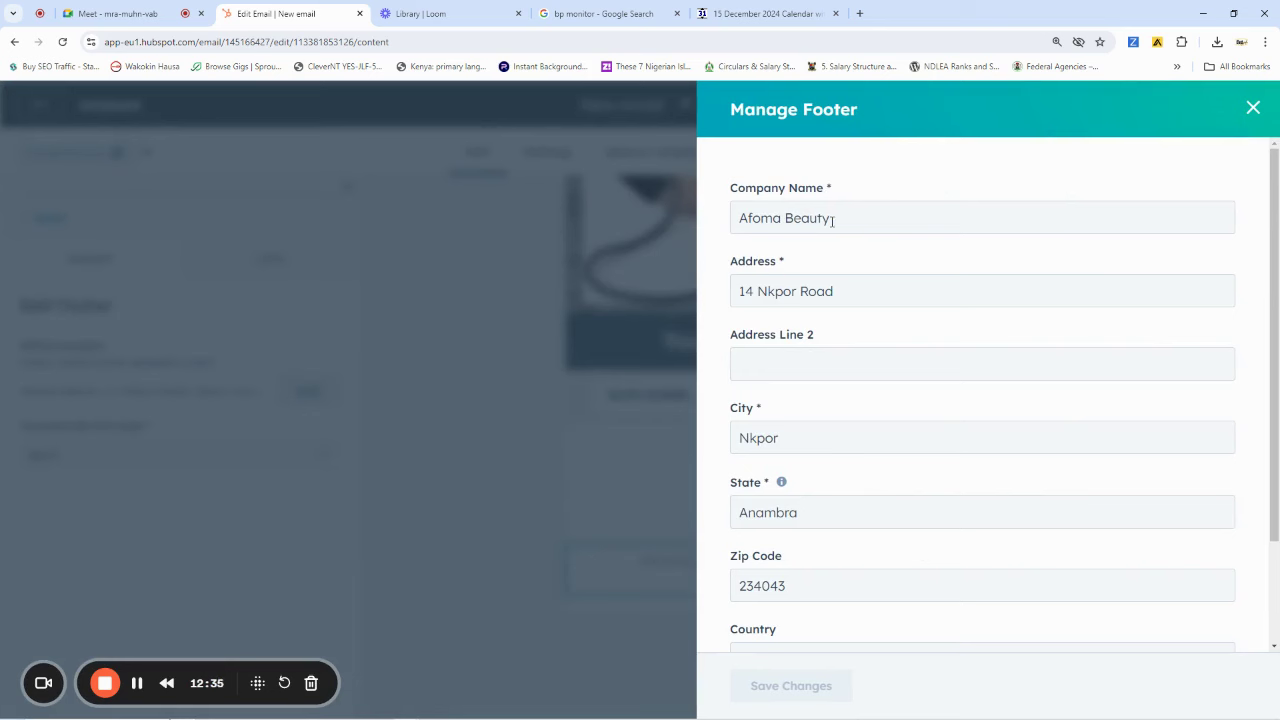
left_click_drag(831, 220, 752, 248)
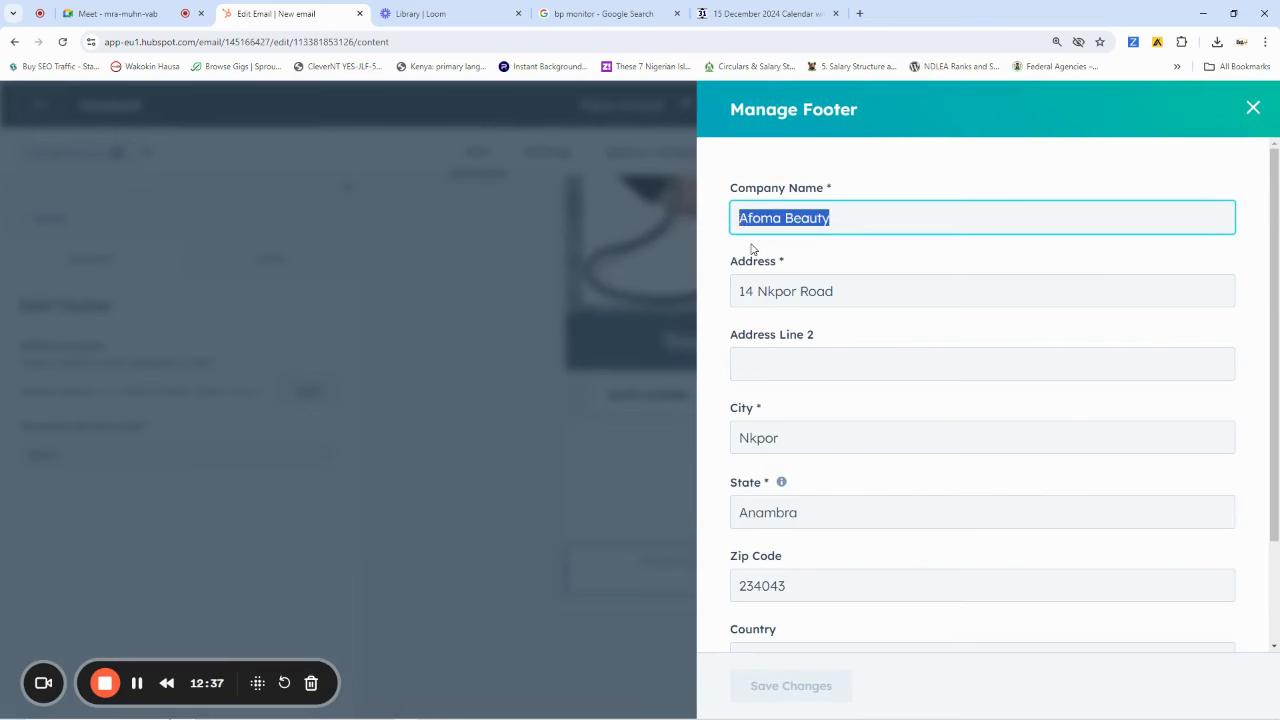
type("Ri")
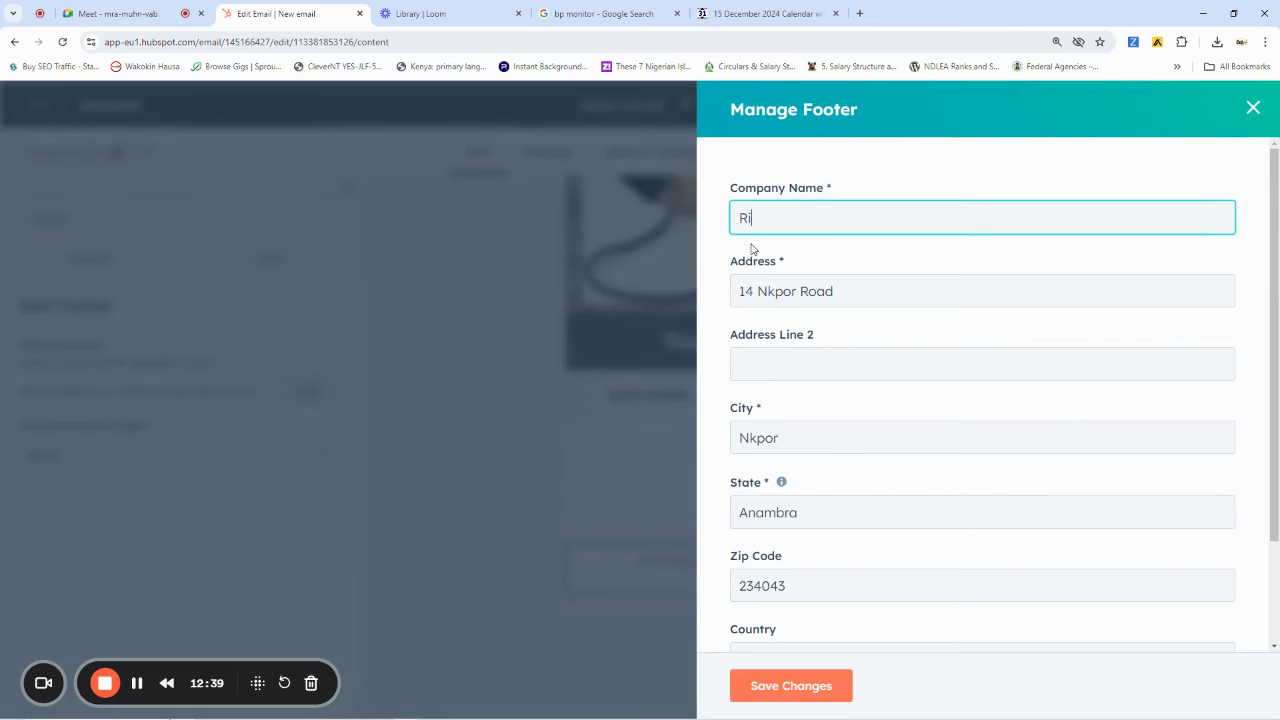
type("ta's Health")
type(" Fo")
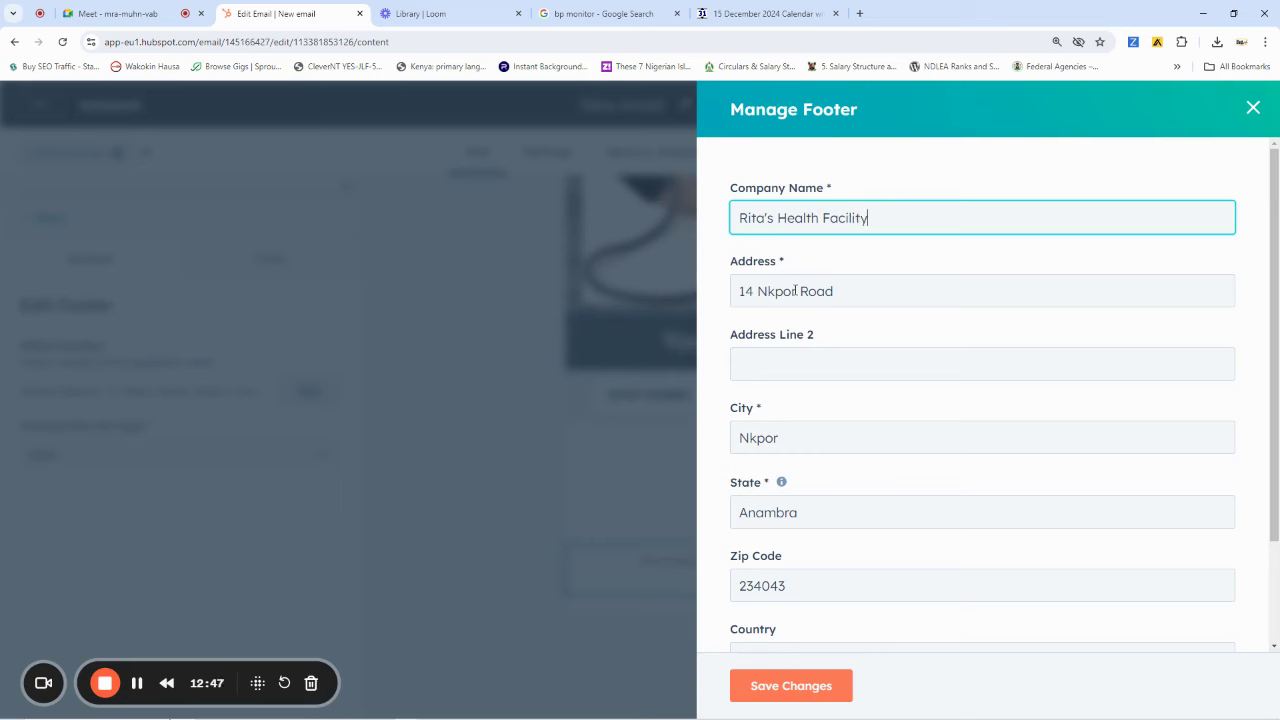
left_click_drag(843, 287, 760, 288)
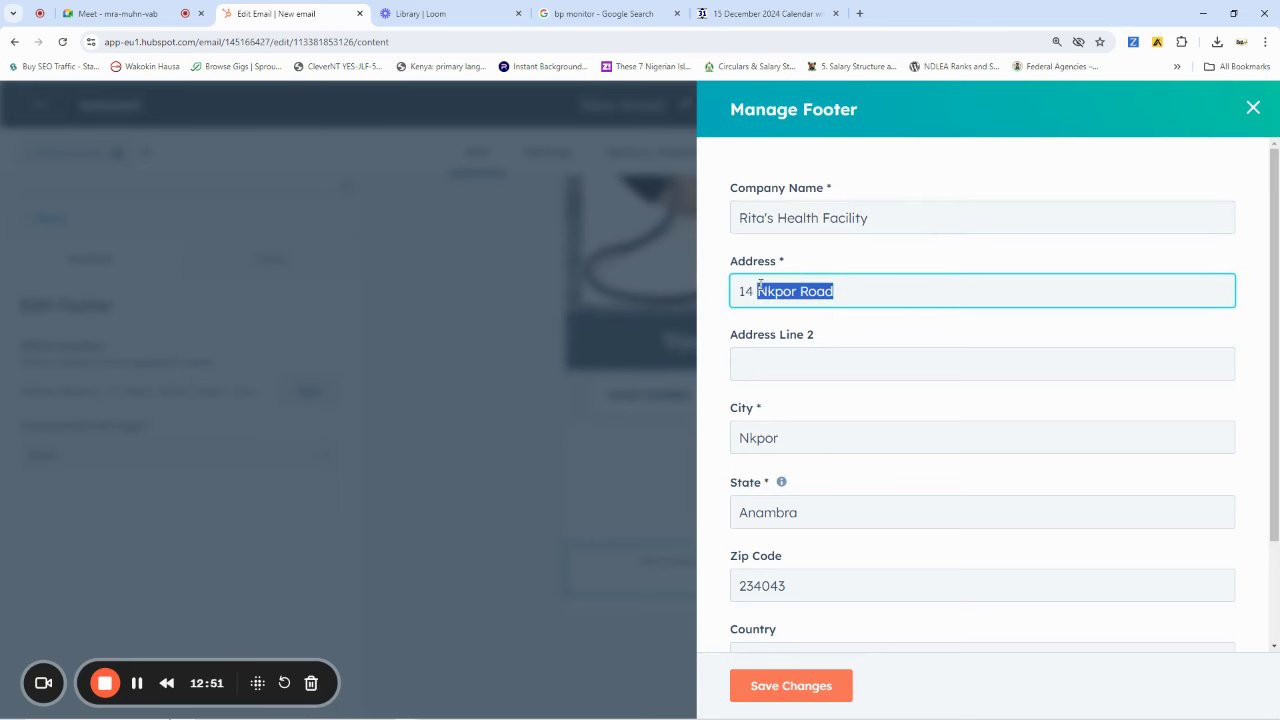
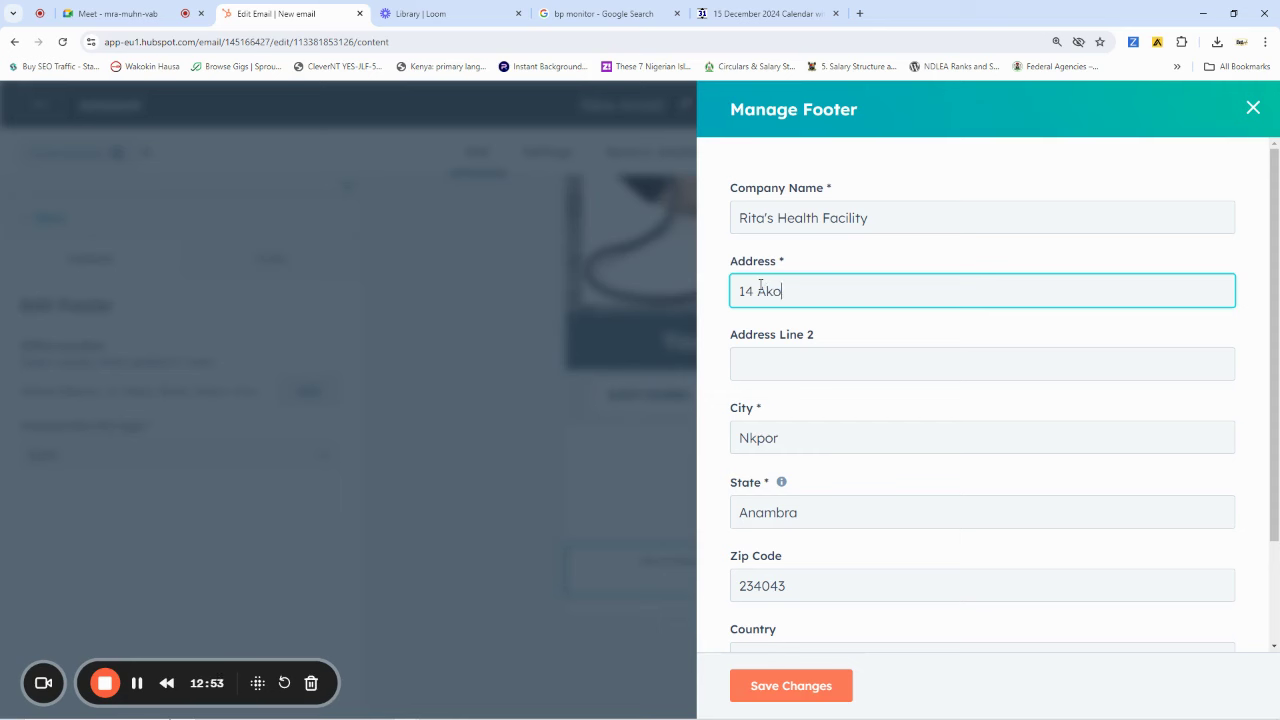
Enter the new city and state in the footer address and save the changes
left_click_drag(774, 439, 735, 441)
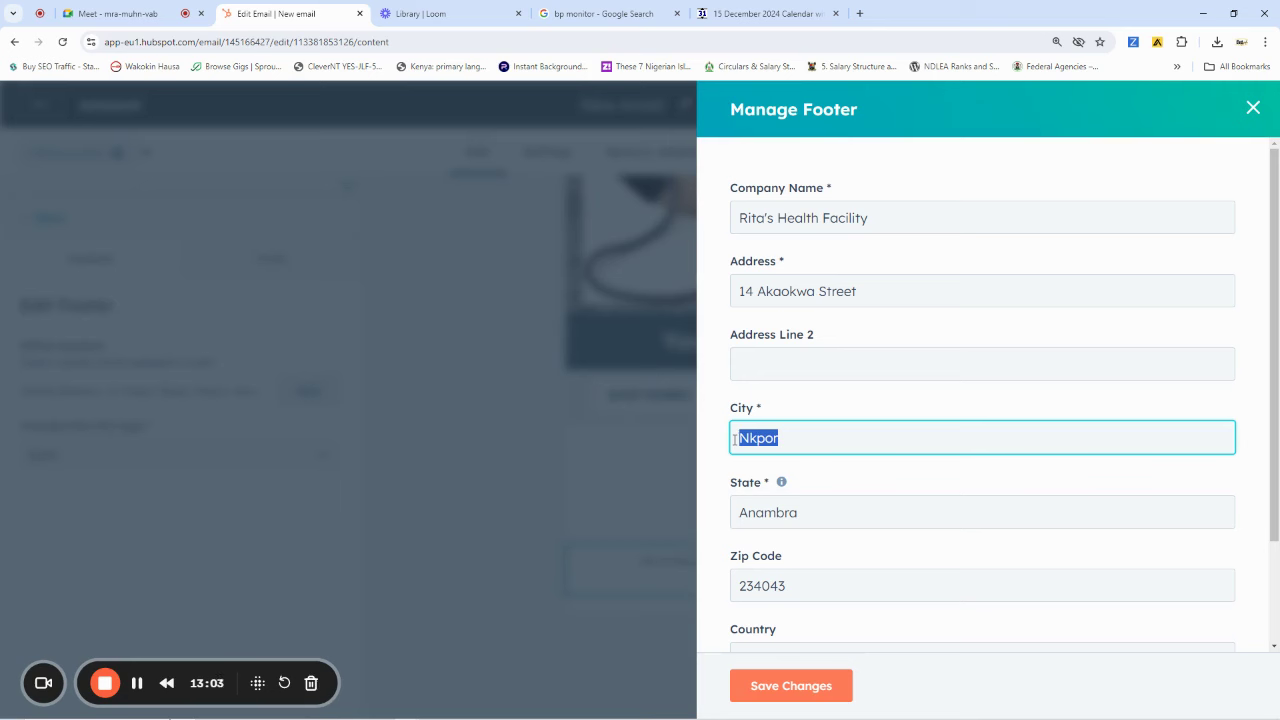
type("Orlu")
scroll(803, 454, "down", 1)
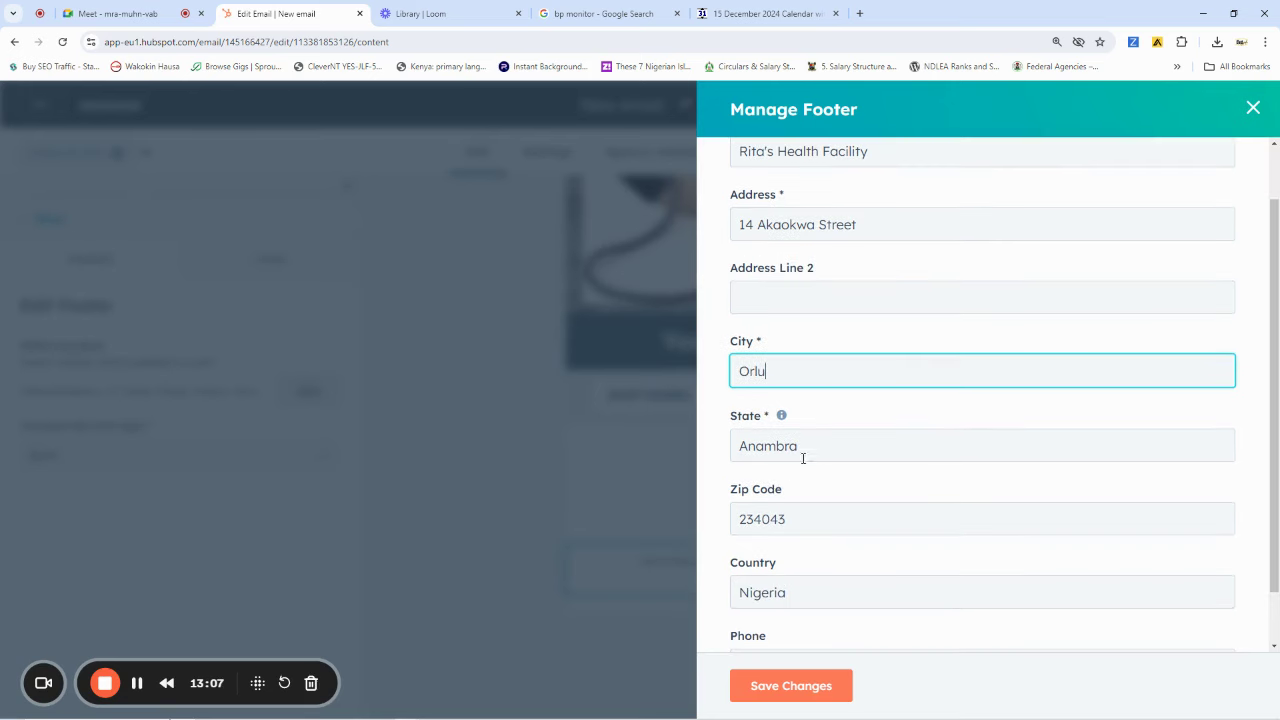
left_click(808, 451)
double_click(811, 452)
type("I")
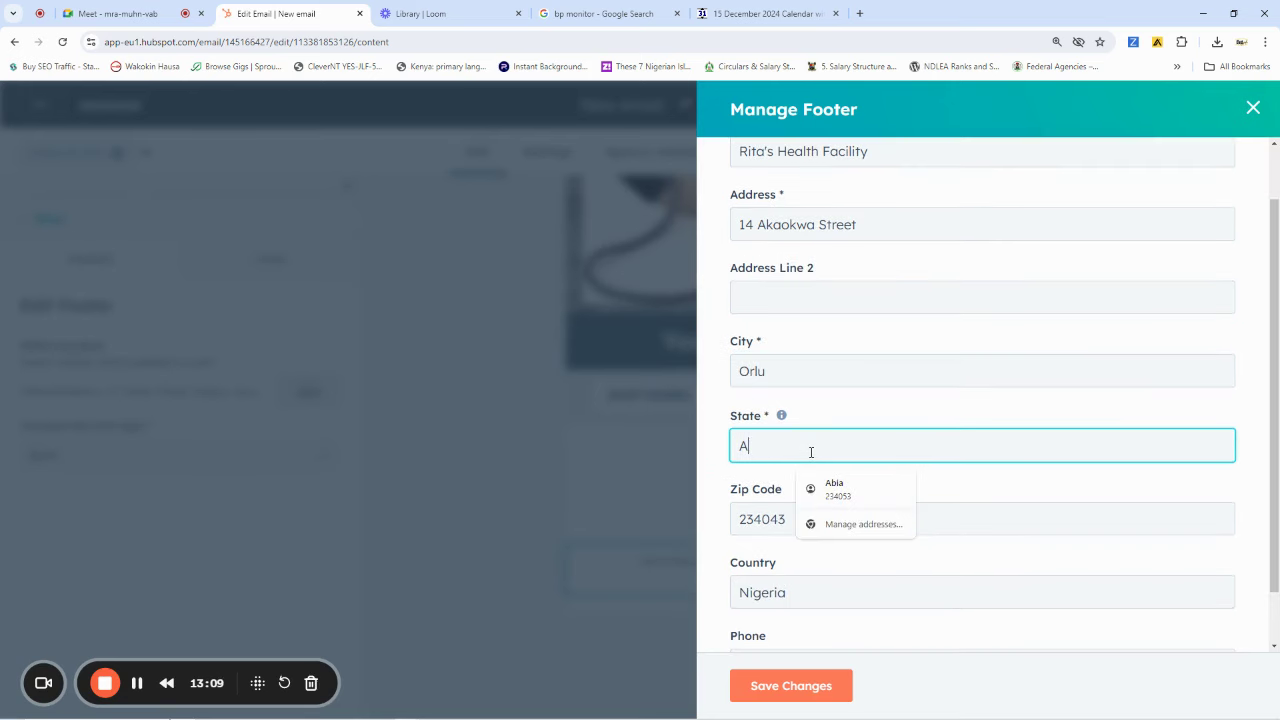
key("BackSpace")
type("Imo")
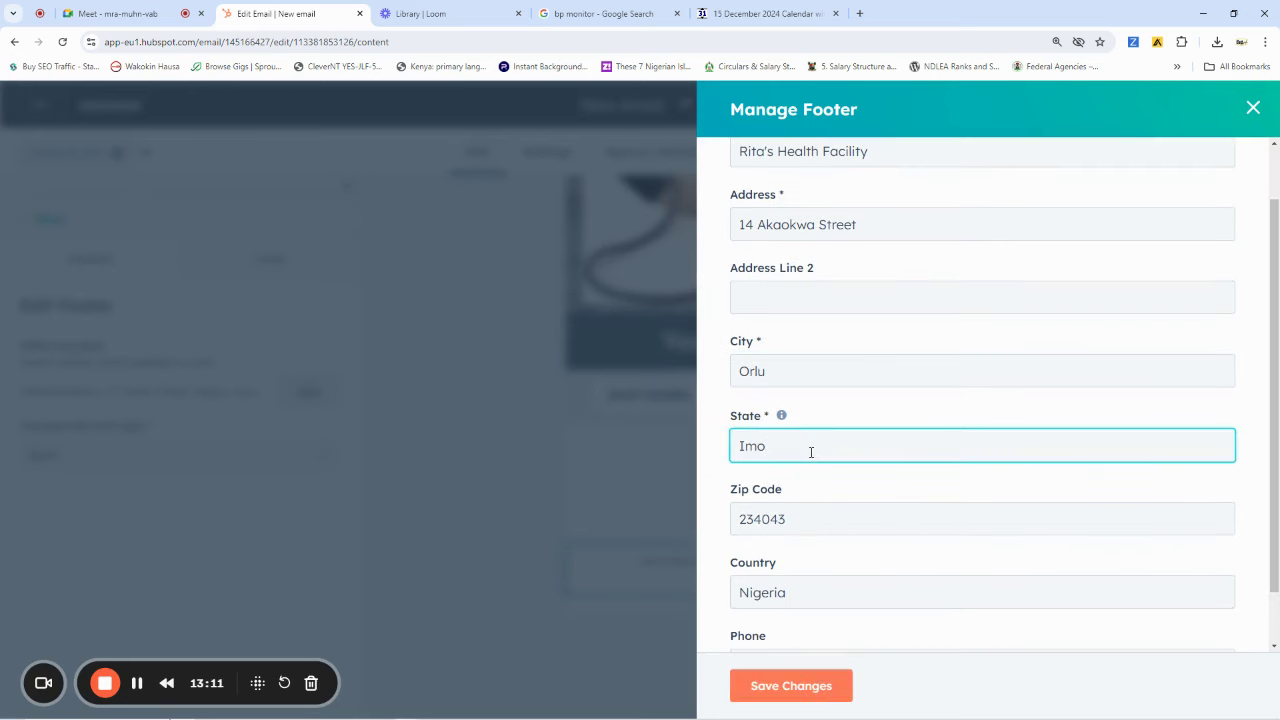
scroll(816, 522, "down", 1)
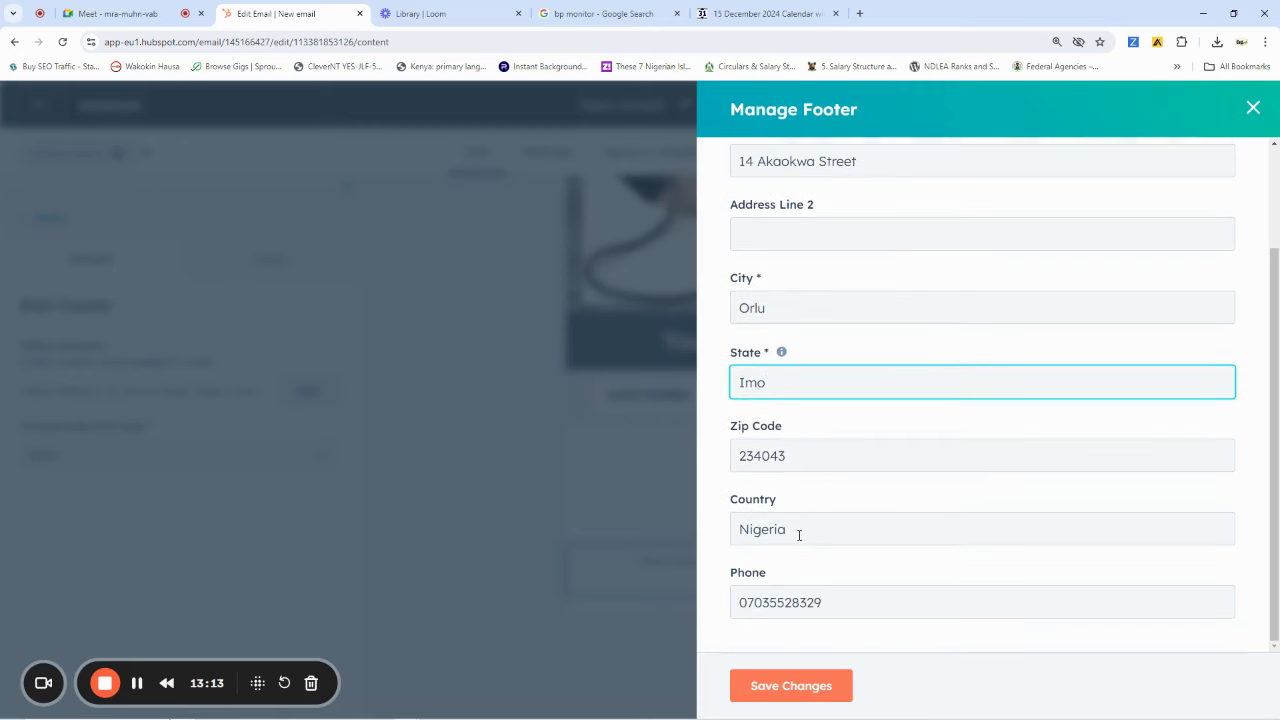
left_click(770, 687)
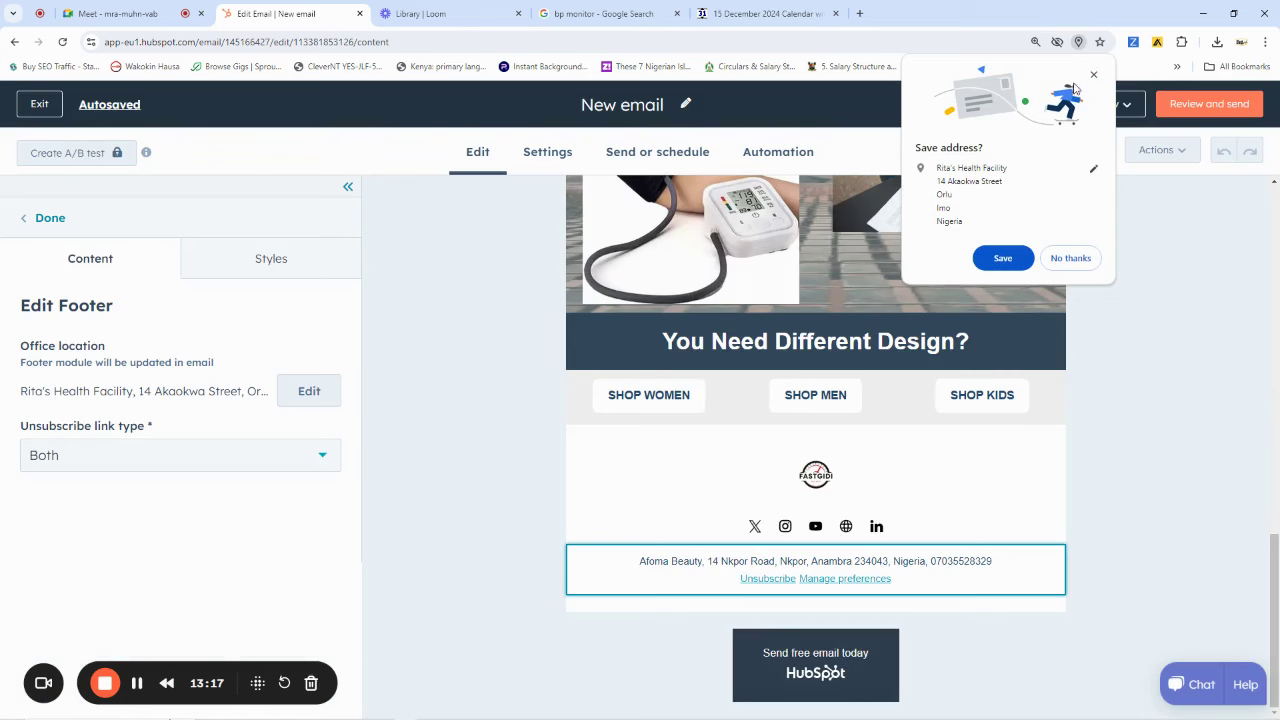
Decline Chrome's save-address offer and scroll through the email to review the updated footer
left_click(1093, 74)
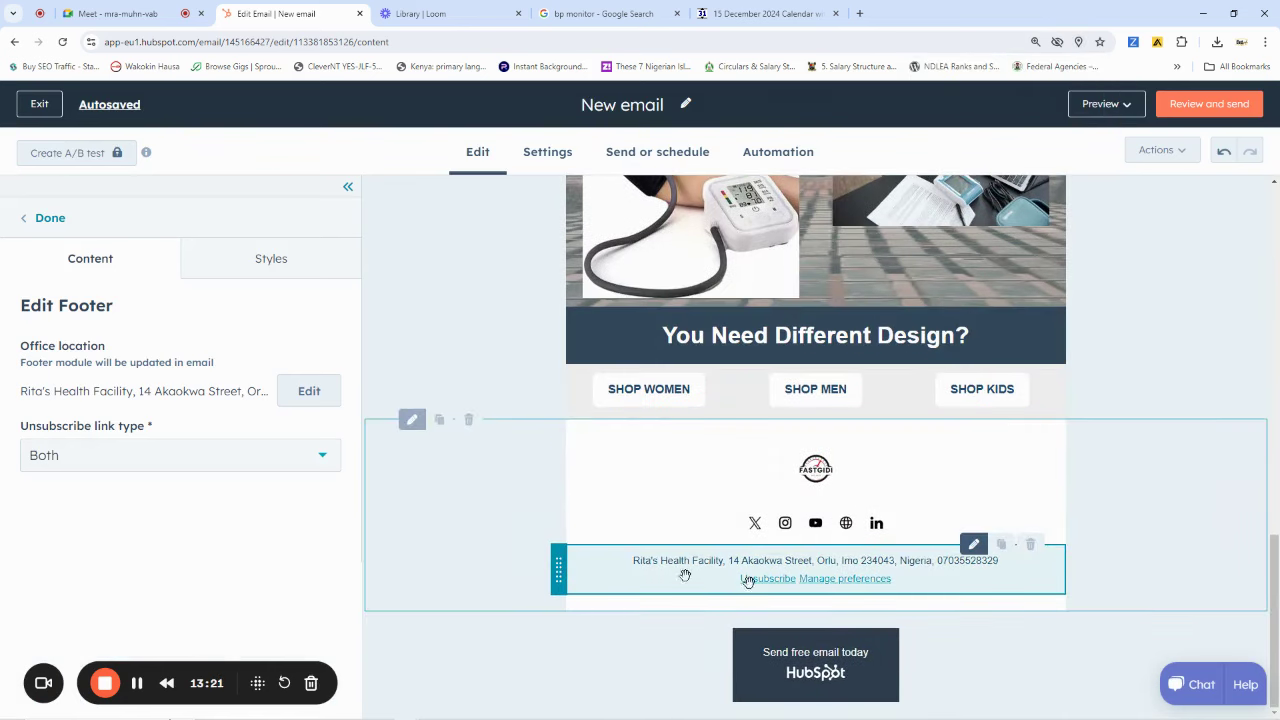
scroll(887, 462, "up", 5)
scroll(887, 462, "up", 8)
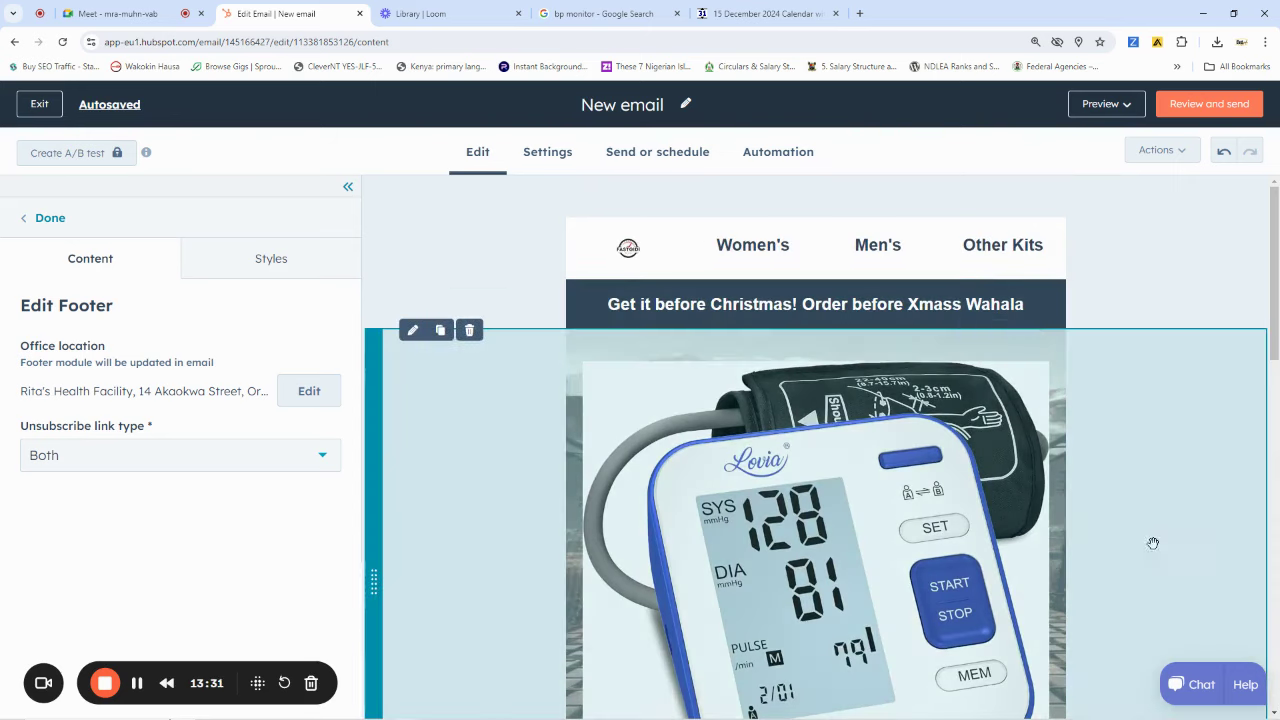
scroll(1128, 531, "down", 8)
scroll(1078, 531, "up", 10)
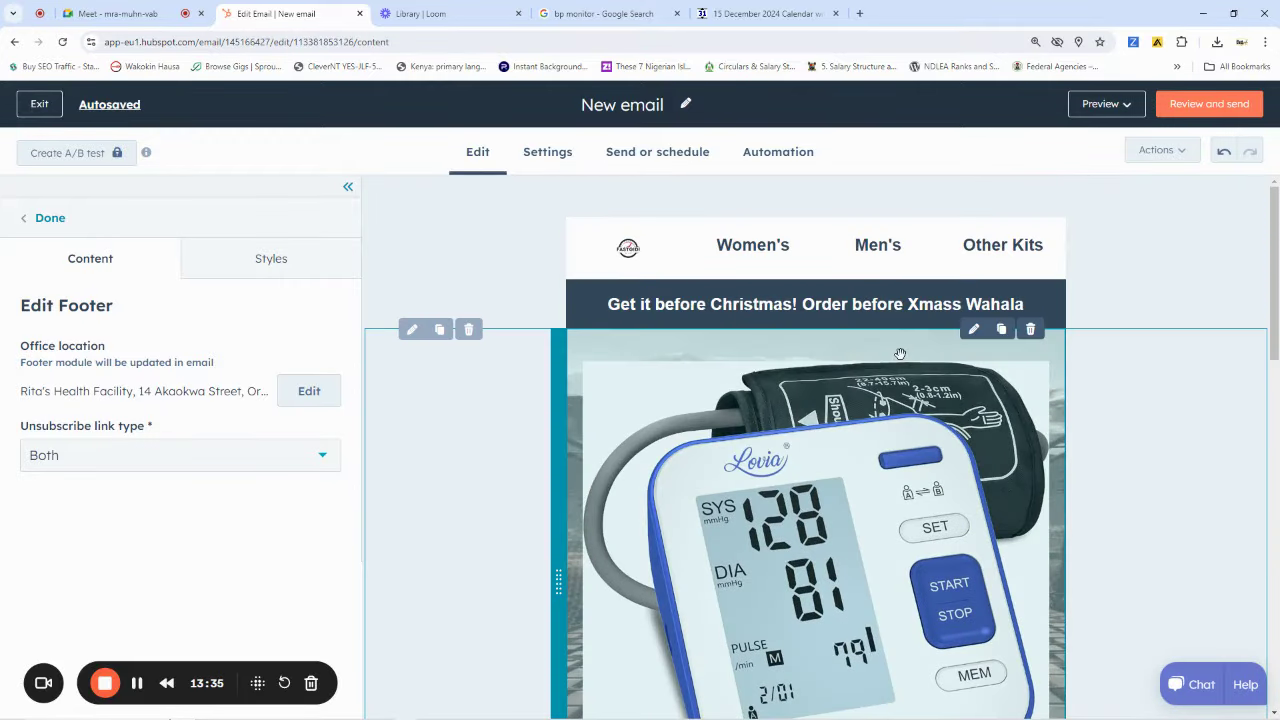
scroll(897, 346, "down", 10)
scroll(828, 401, "up", 8)
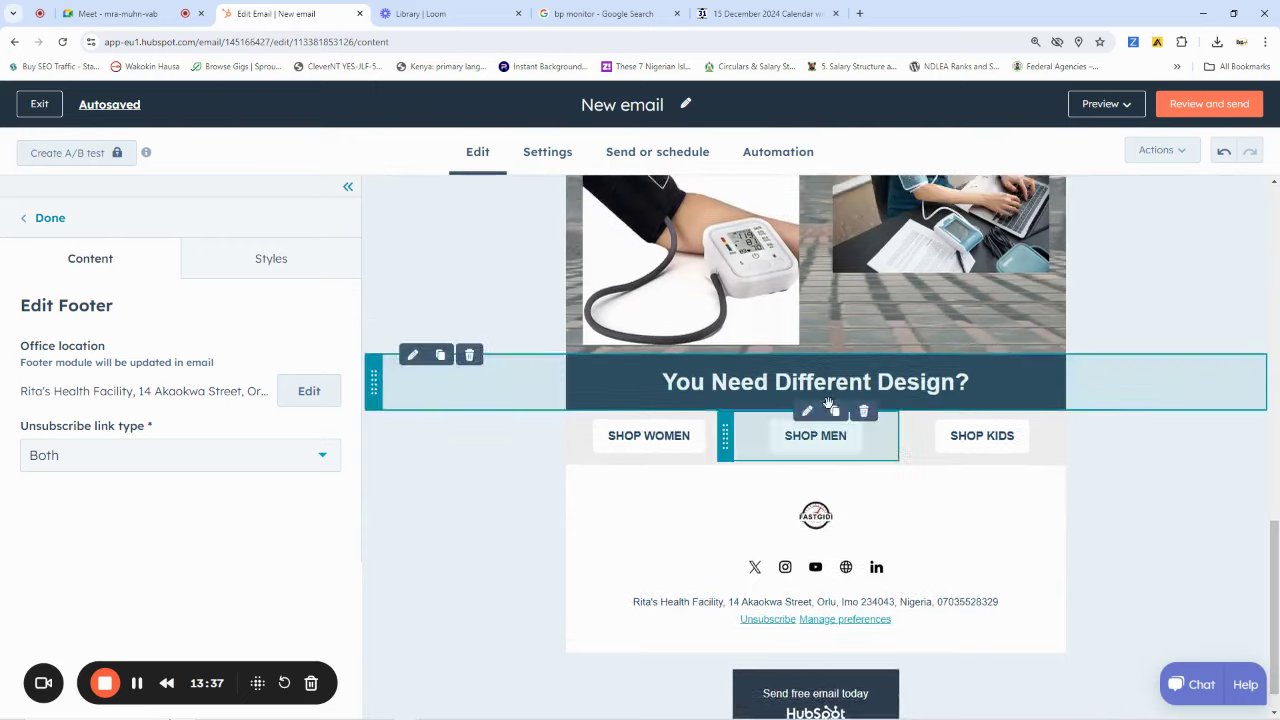
scroll(825, 399, "up", 4)
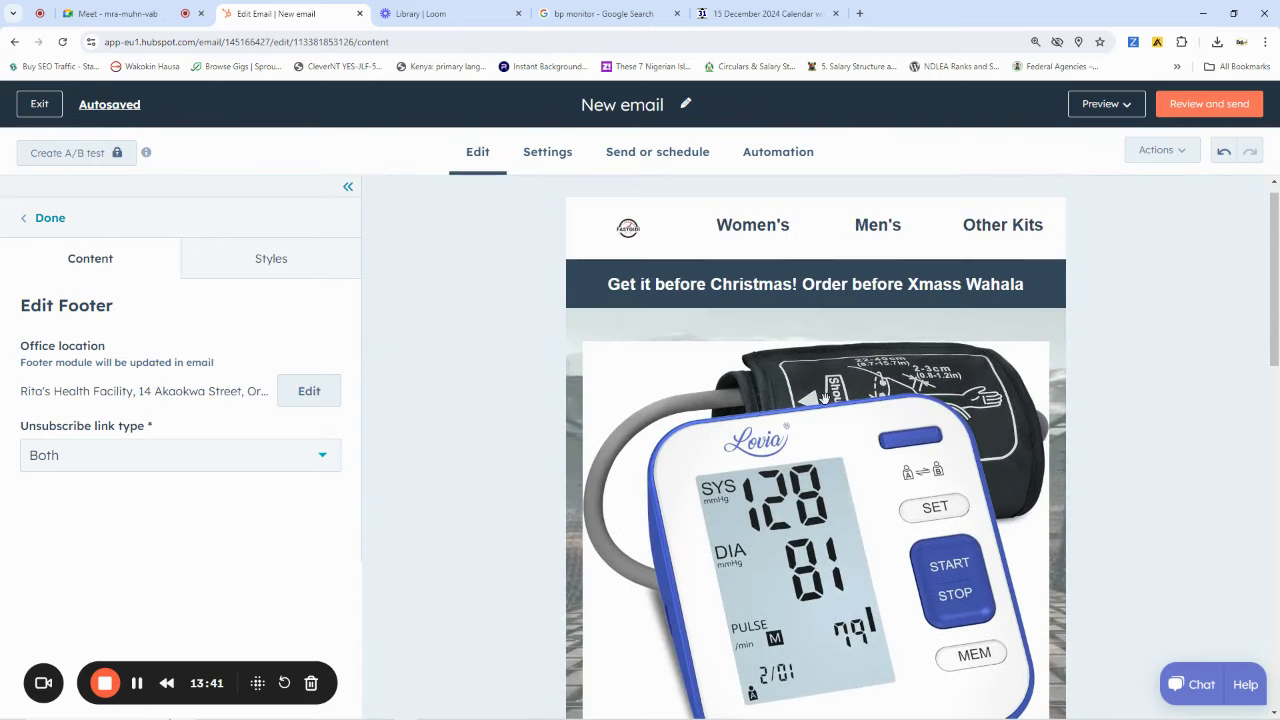
scroll(824, 399, "down", 5)
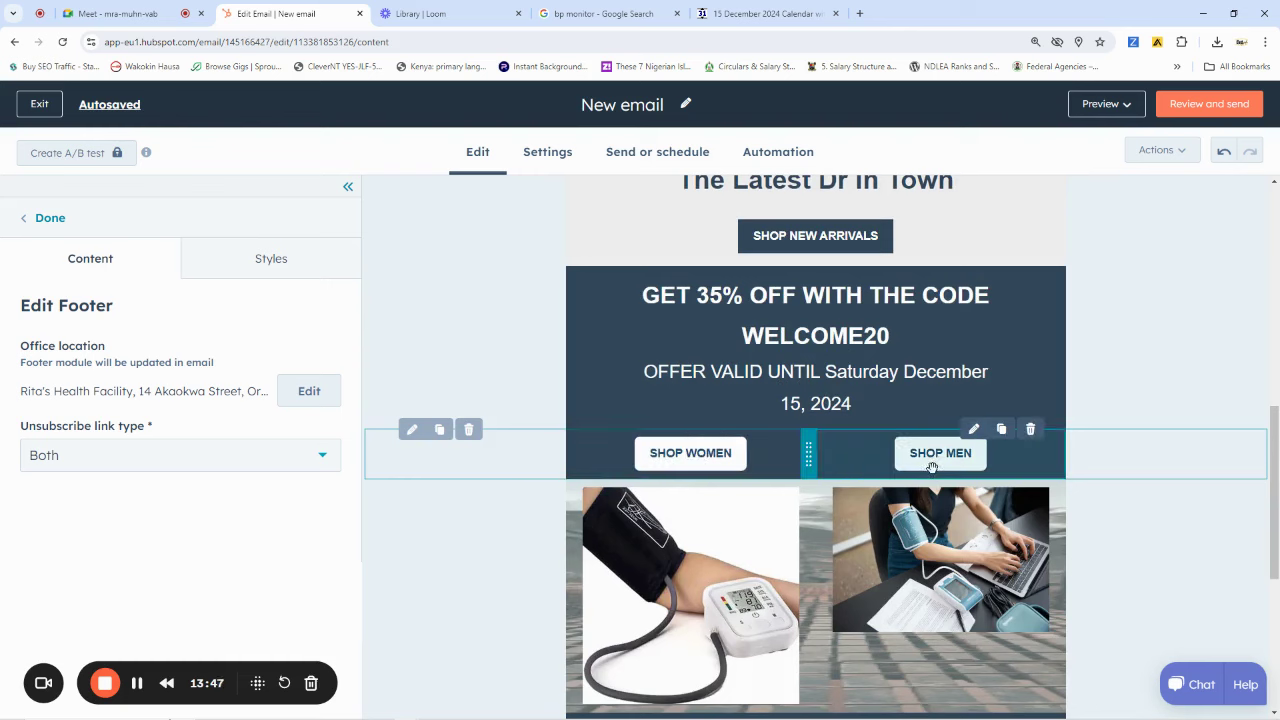
Link the SHOP WOMEN button to a wa.me WhatsApp URL with the business phone number
left_click(697, 460)
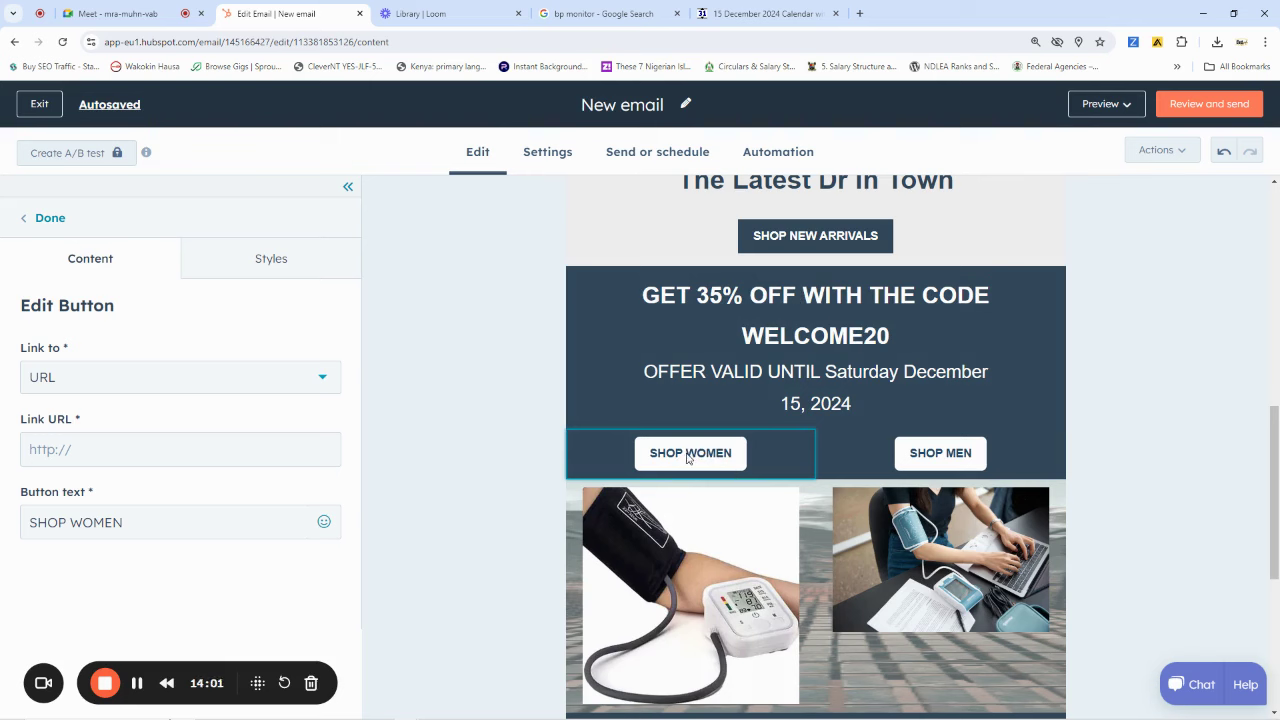
left_click(85, 456)
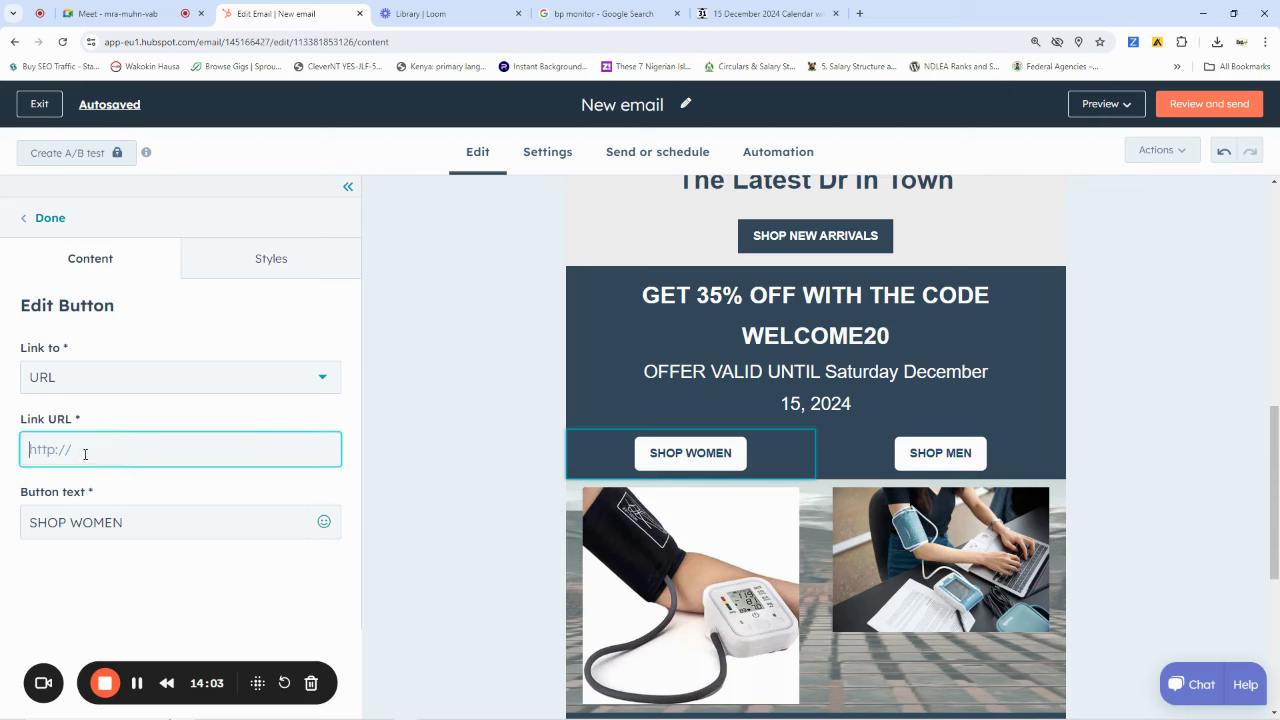
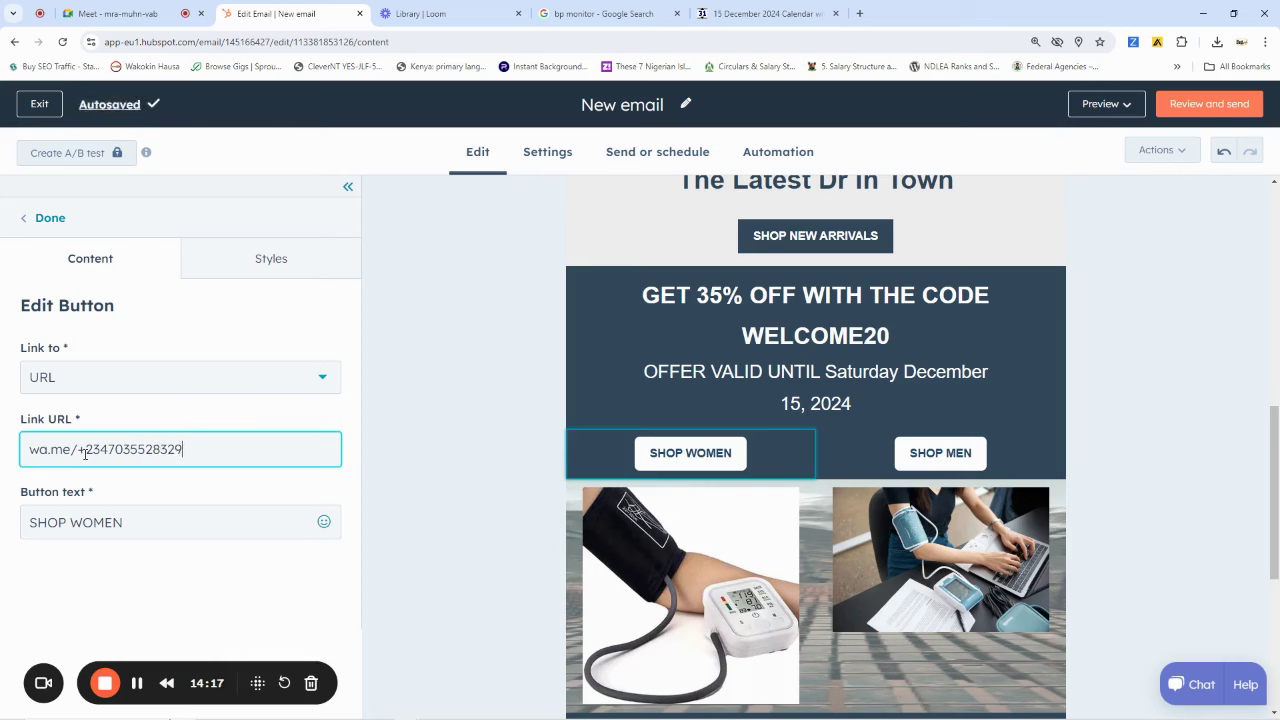
left_click(434, 374)
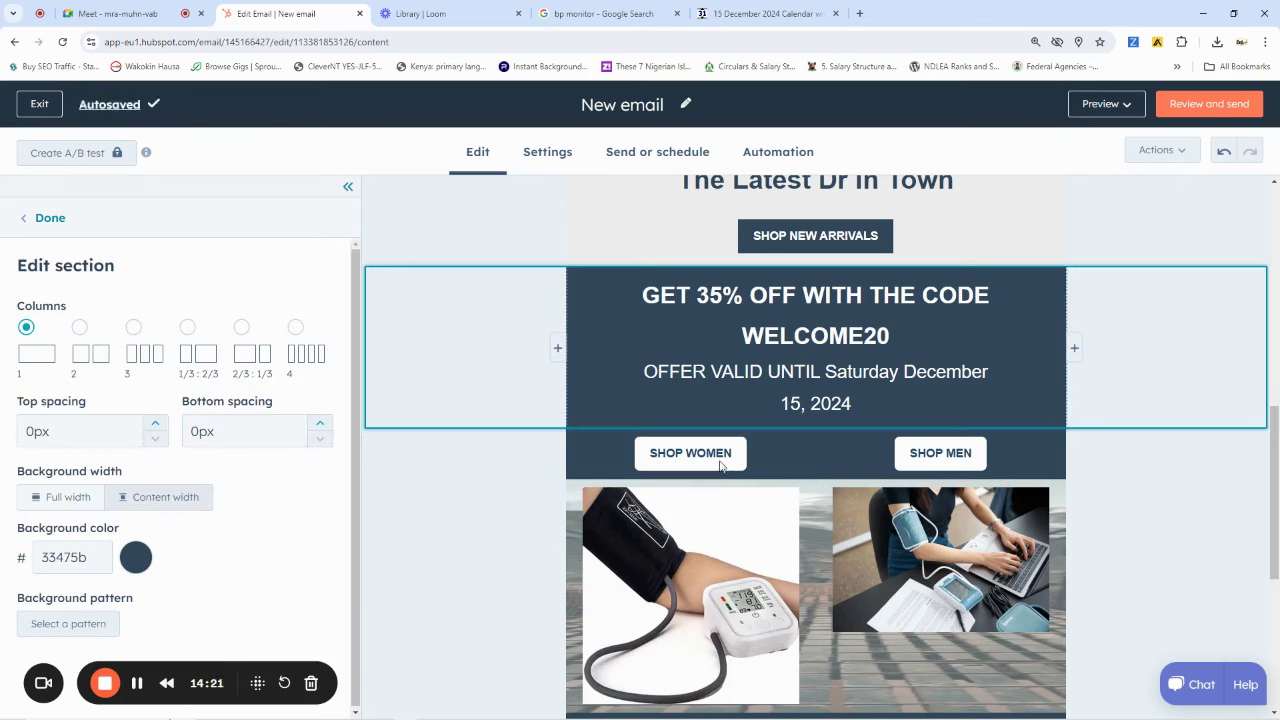
key("Escape")
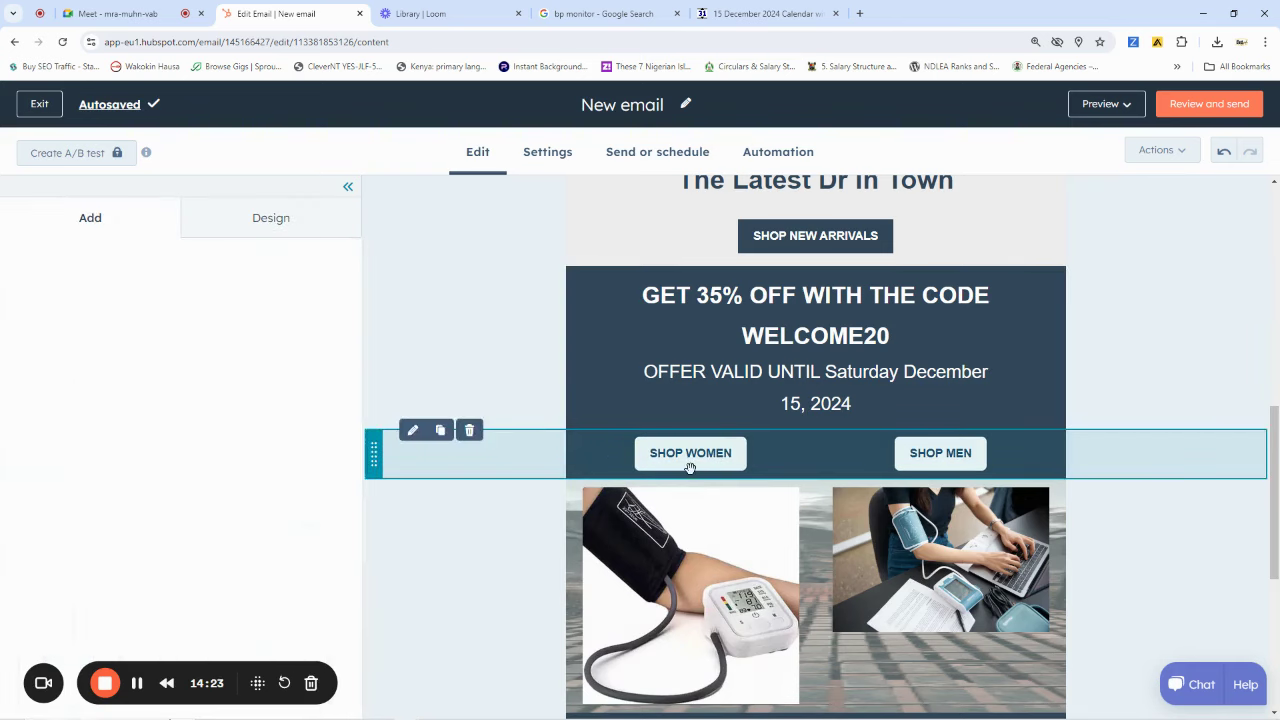
Copy the SHOP WOMEN WhatsApp link and paste it as the SHOP MEN button's link
left_click(688, 464)
left_click(195, 442)
key("ctrl+a")
key("ctrl+c")
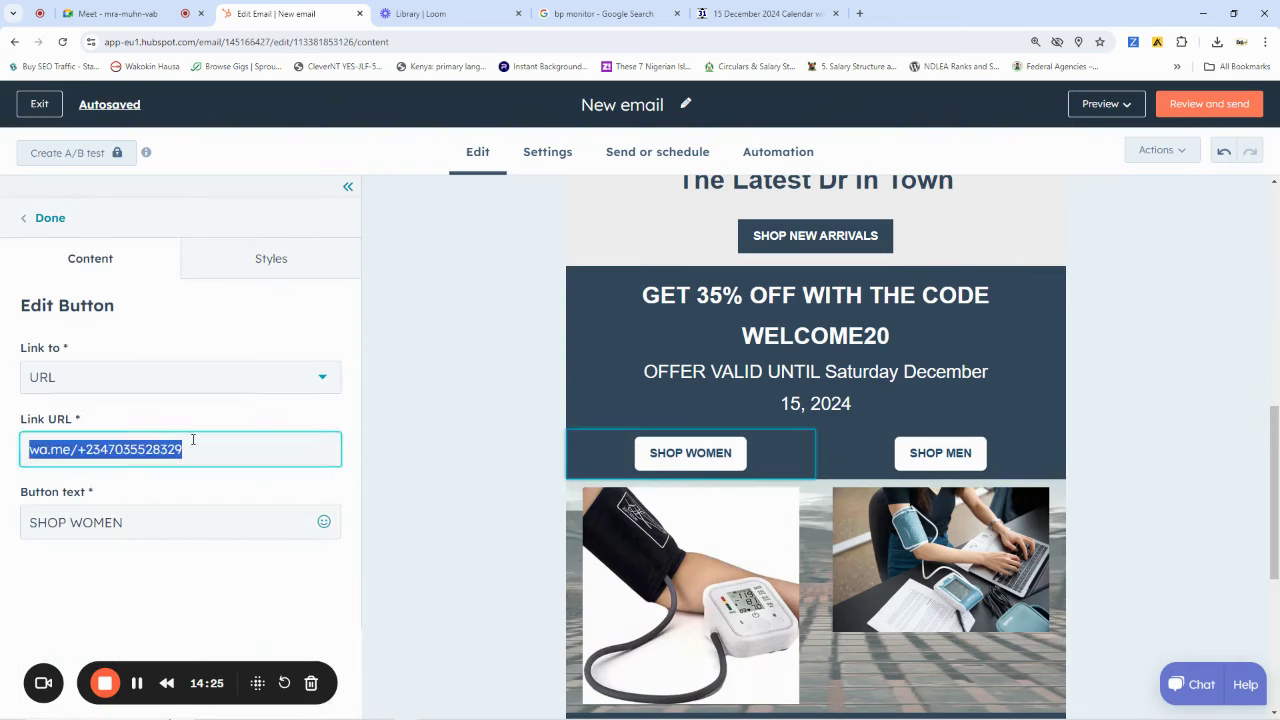
left_click(937, 453)
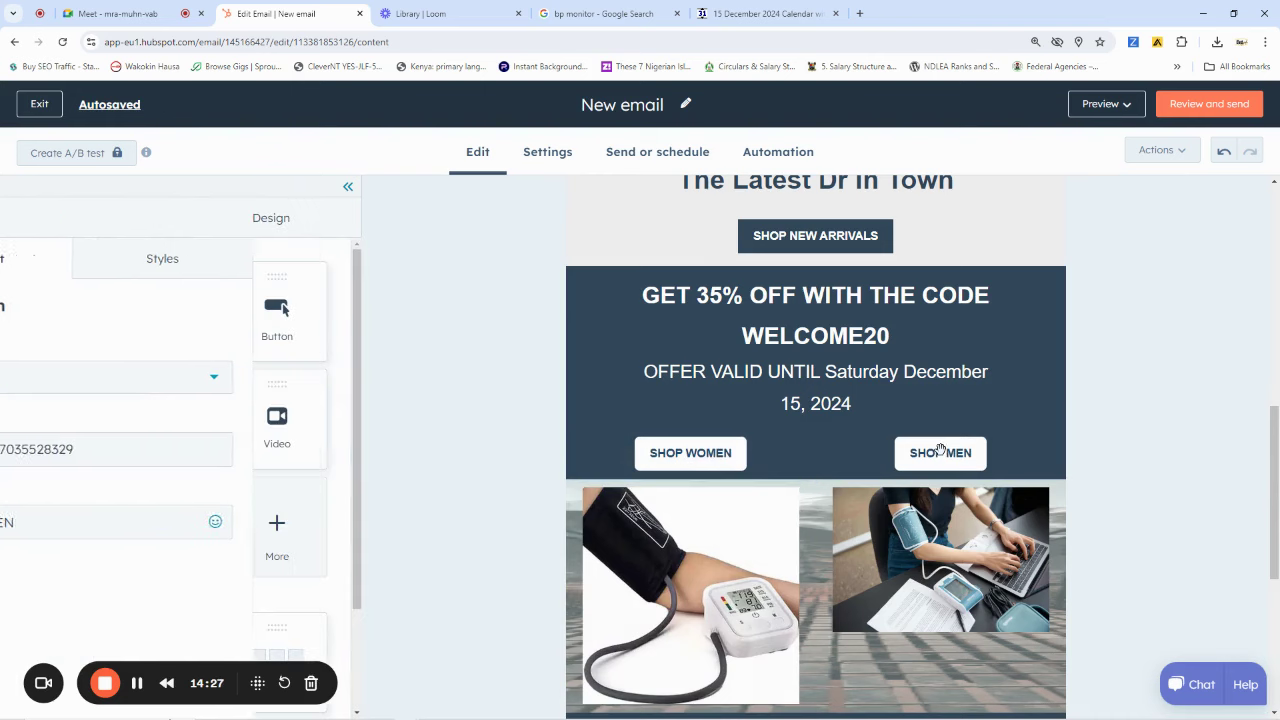
left_click(106, 451)
key("ctrl+v")
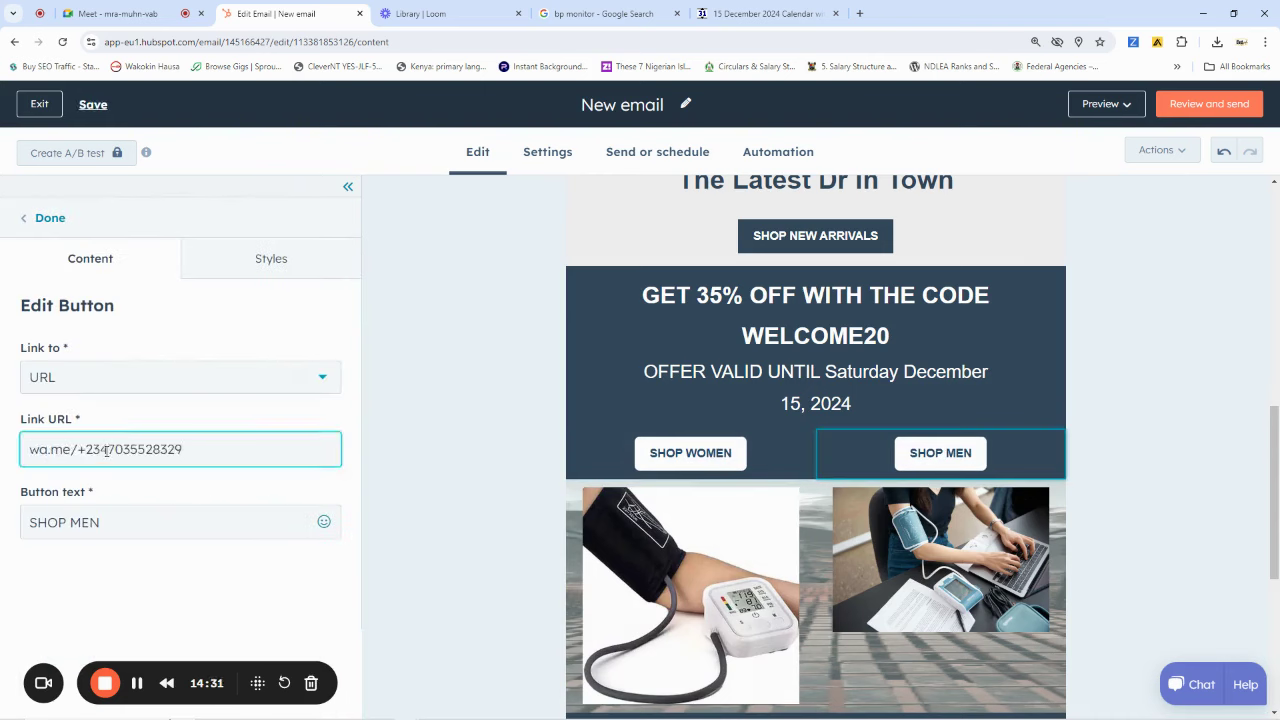
left_click(406, 443)
scroll(923, 417, "down", 2)
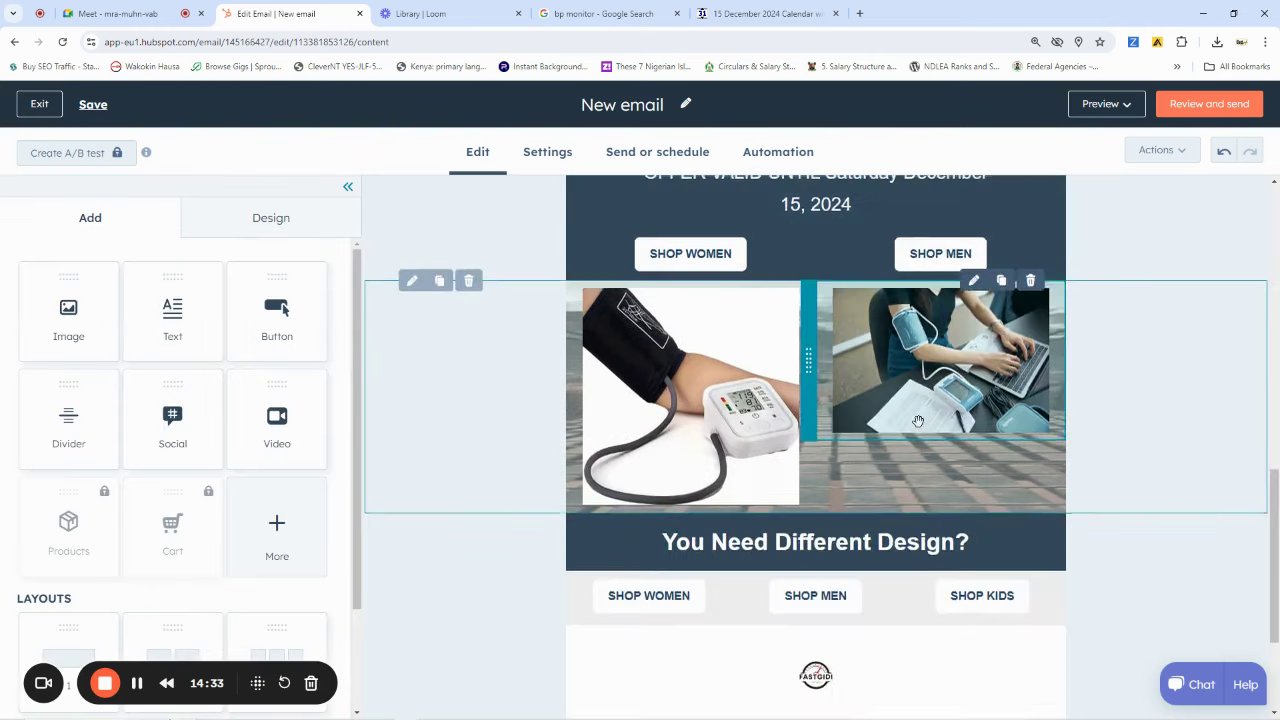
scroll(825, 377, "up", 3)
Paste the WhatsApp link into the SHOP NEW ARRIVALS button's Link URL
left_click(818, 372)
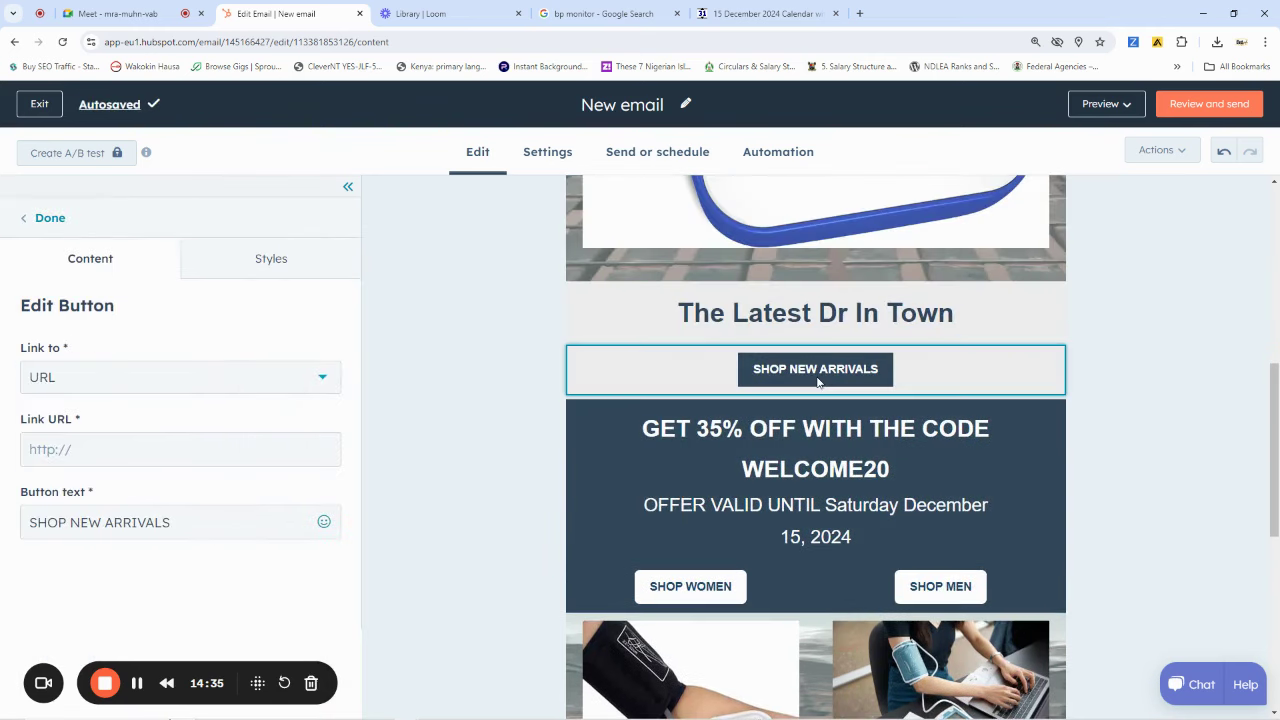
left_click(126, 444)
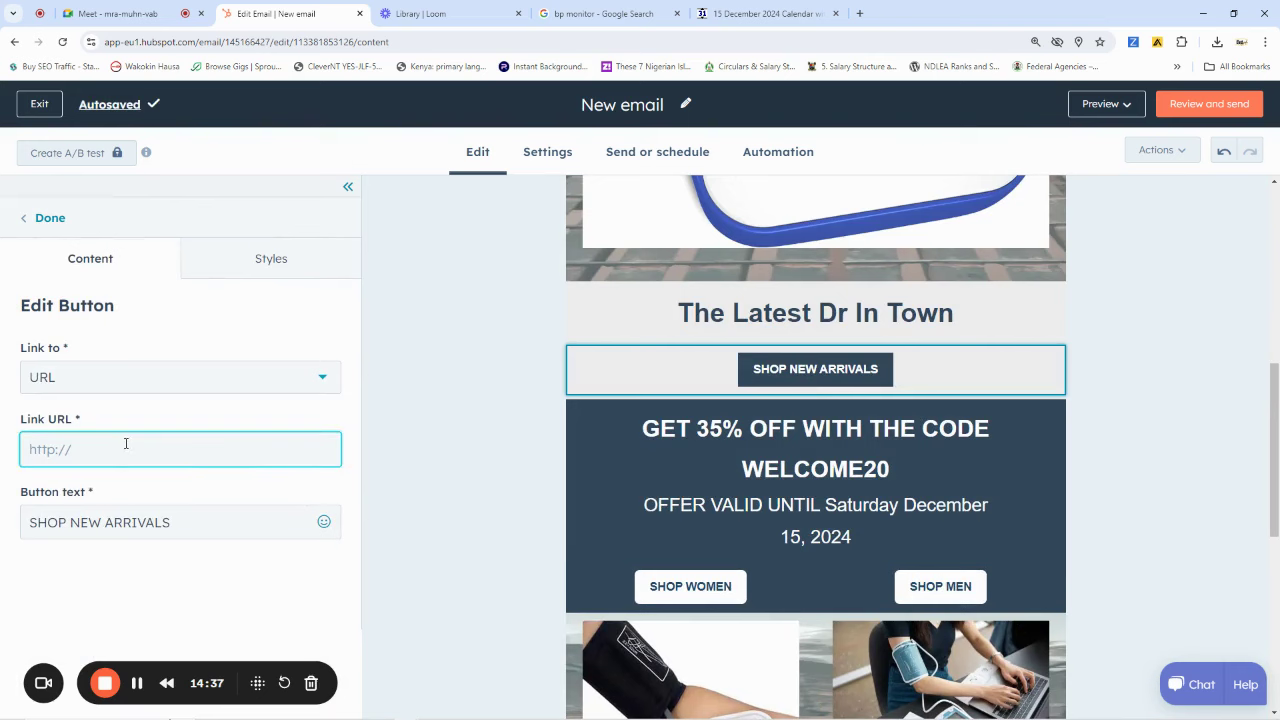
key("ctrl+v")
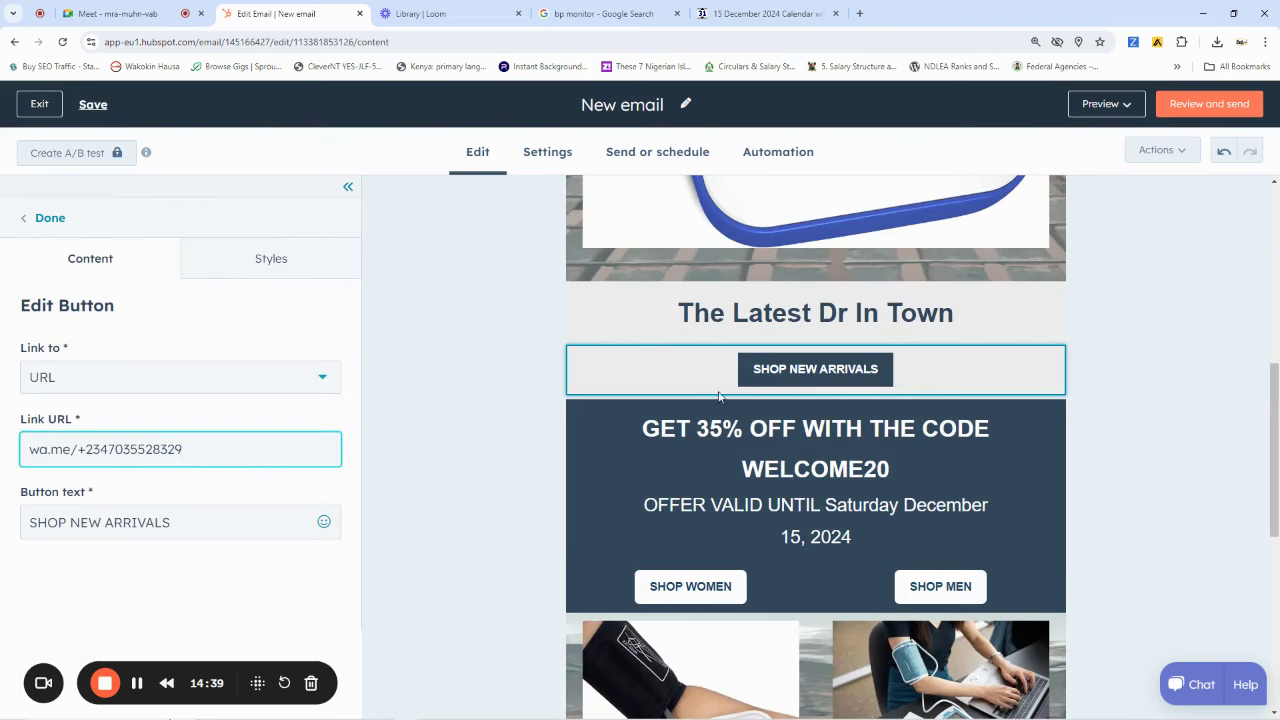
left_click(1214, 320)
scroll(1134, 417, "down", 5)
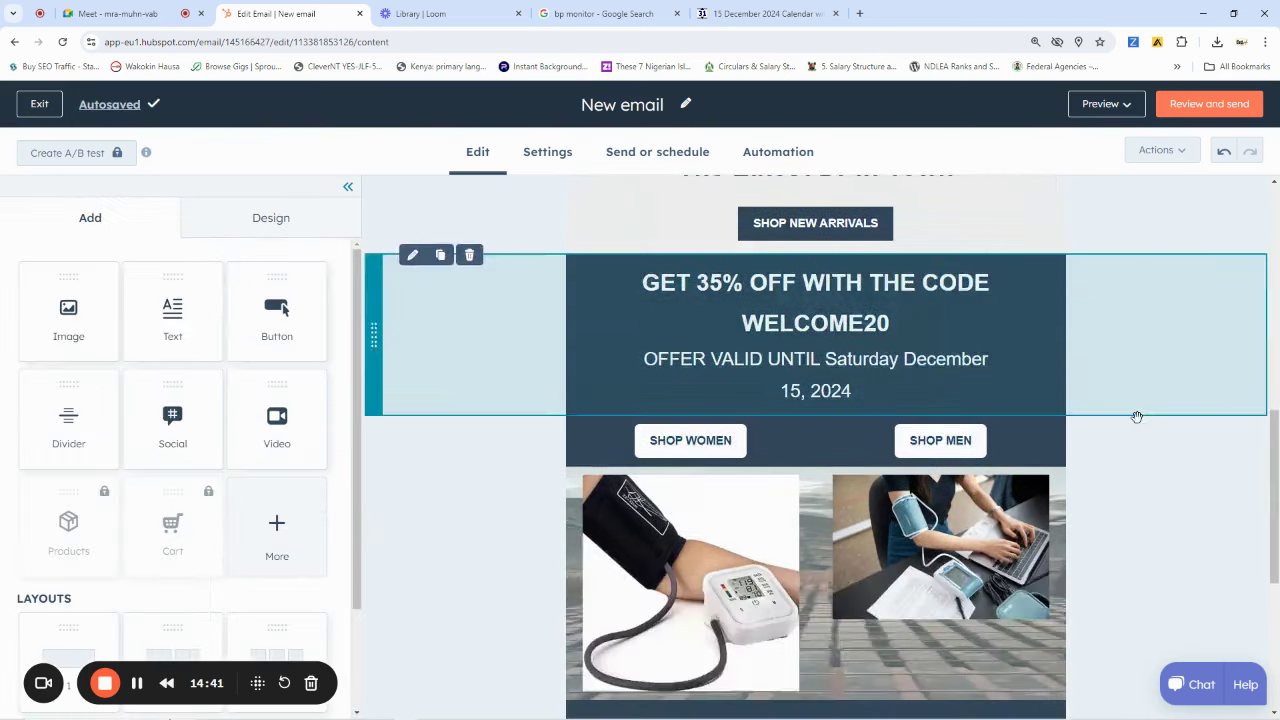
scroll(1116, 422, "down", 1)
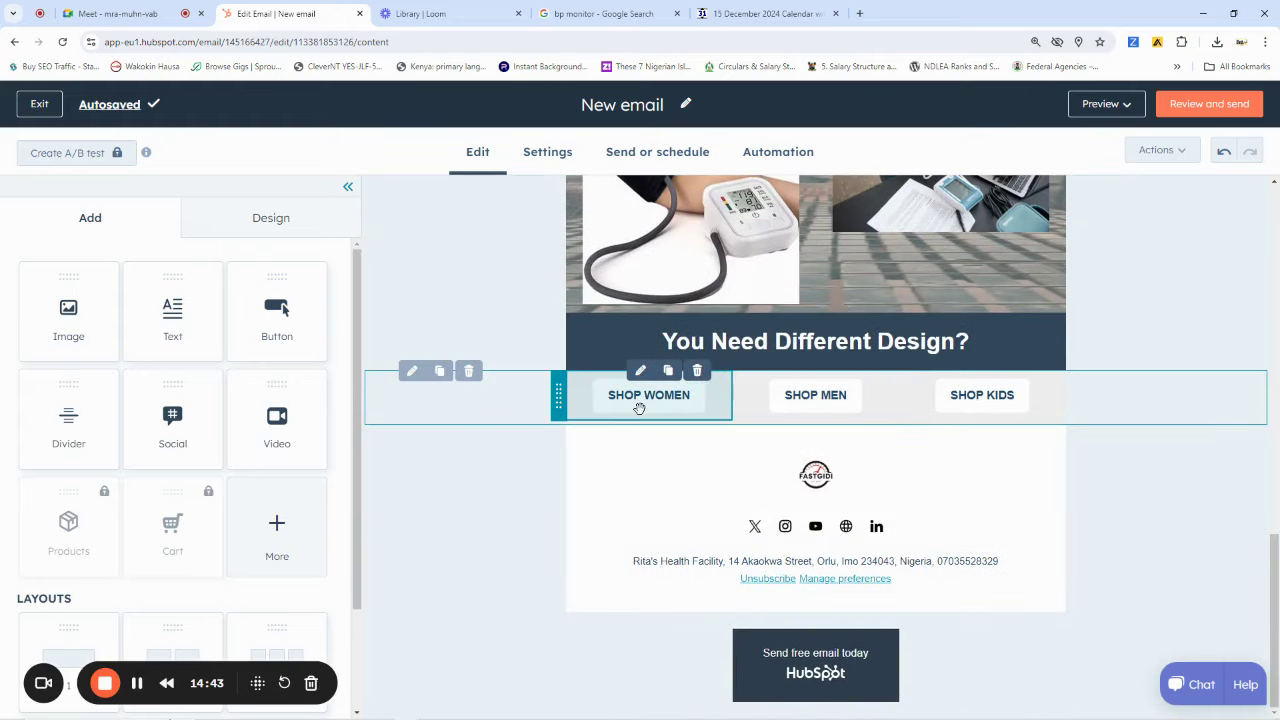
Give the lower SHOP WOMEN, SHOP MEN and SHOP KIDS buttons the same WhatsApp link
left_click(640, 410)
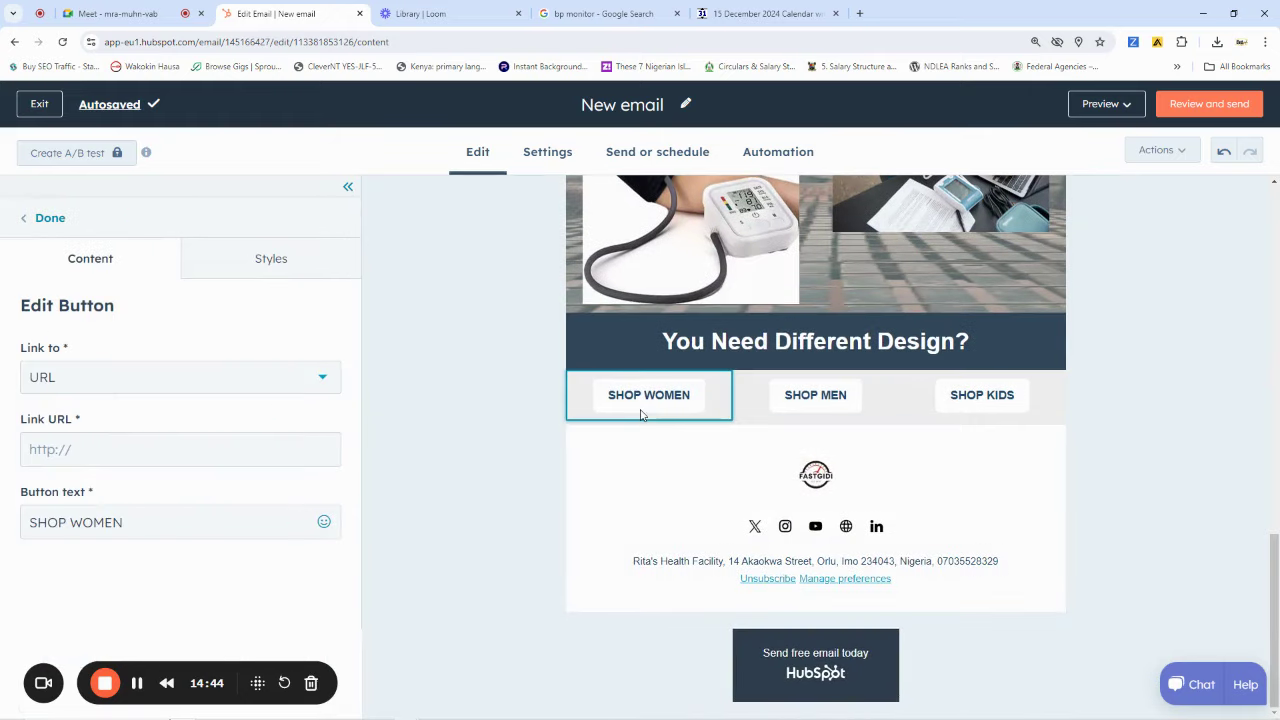
left_click(62, 449)
key("ctrl+v")
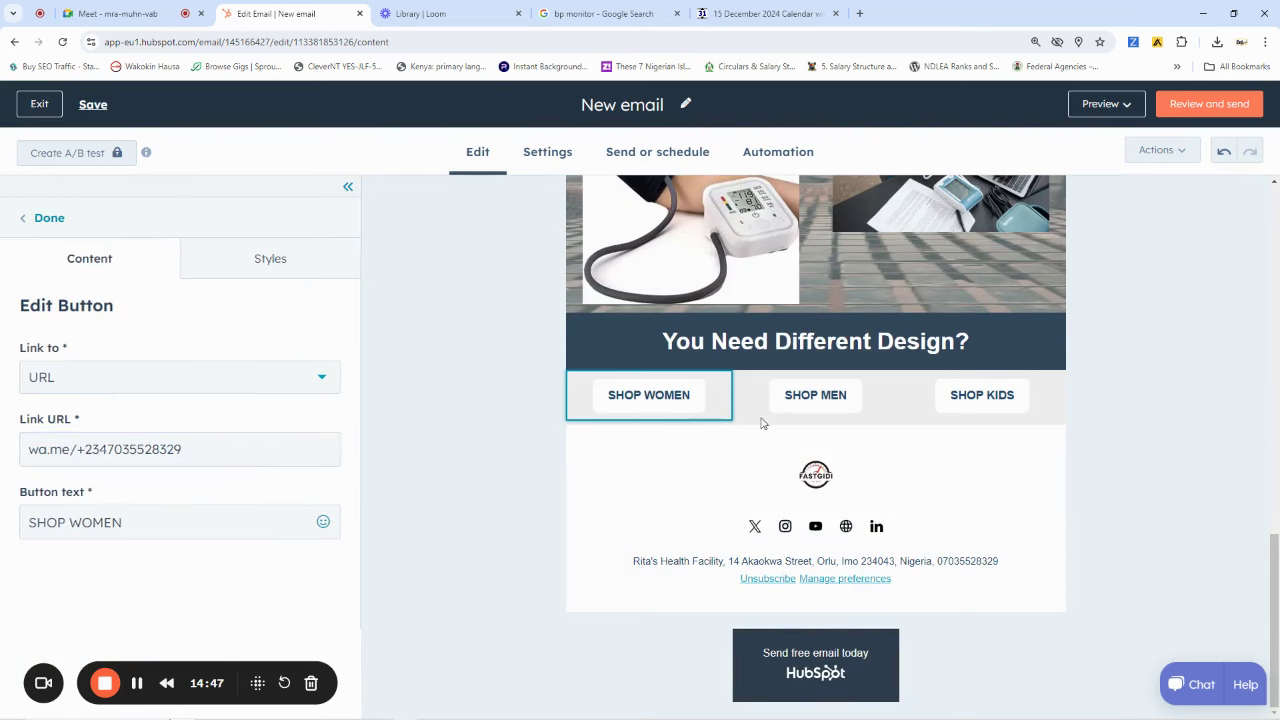
left_click(815, 395)
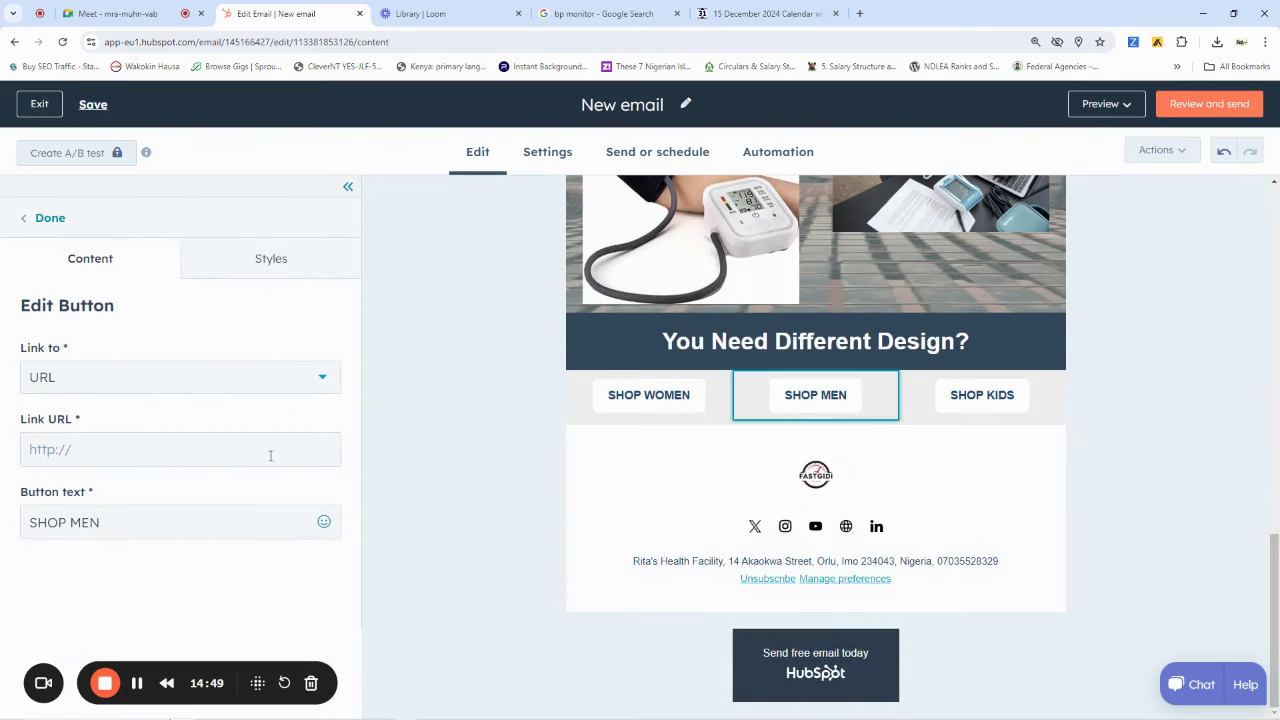
left_click(160, 449)
key("ctrl+v")
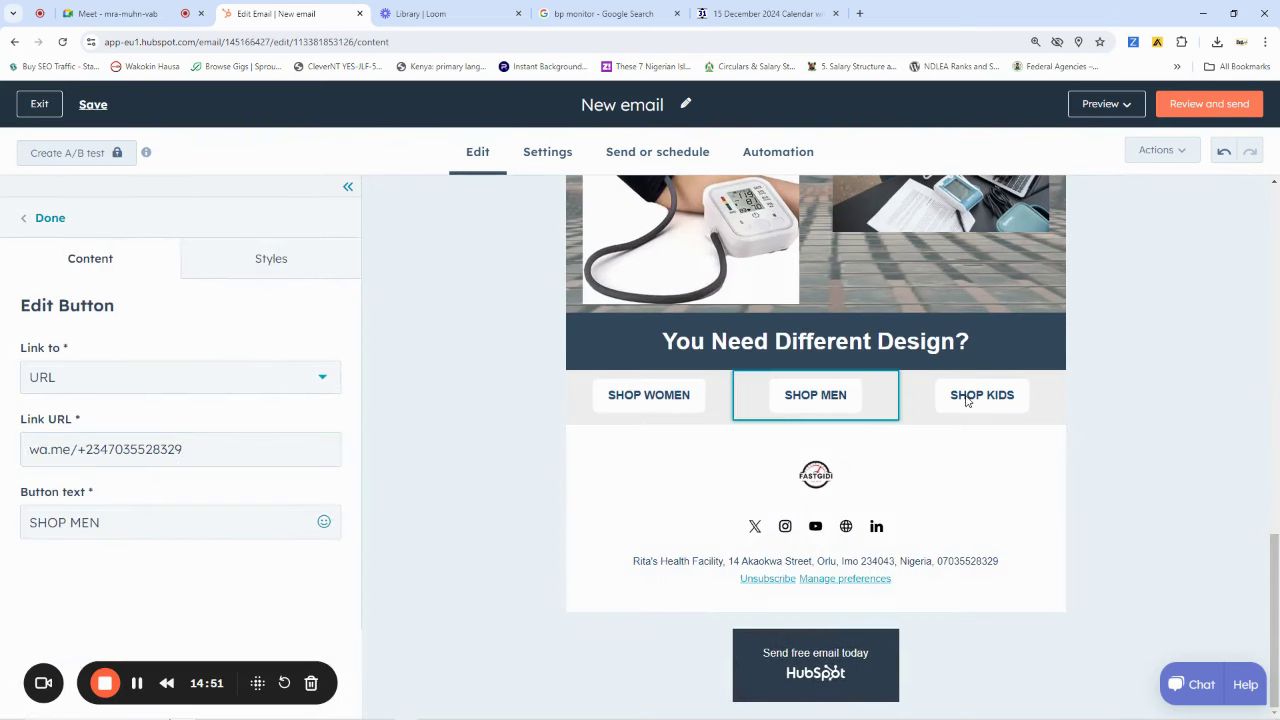
left_click(966, 400)
left_click(135, 449)
key("ctrl+v")
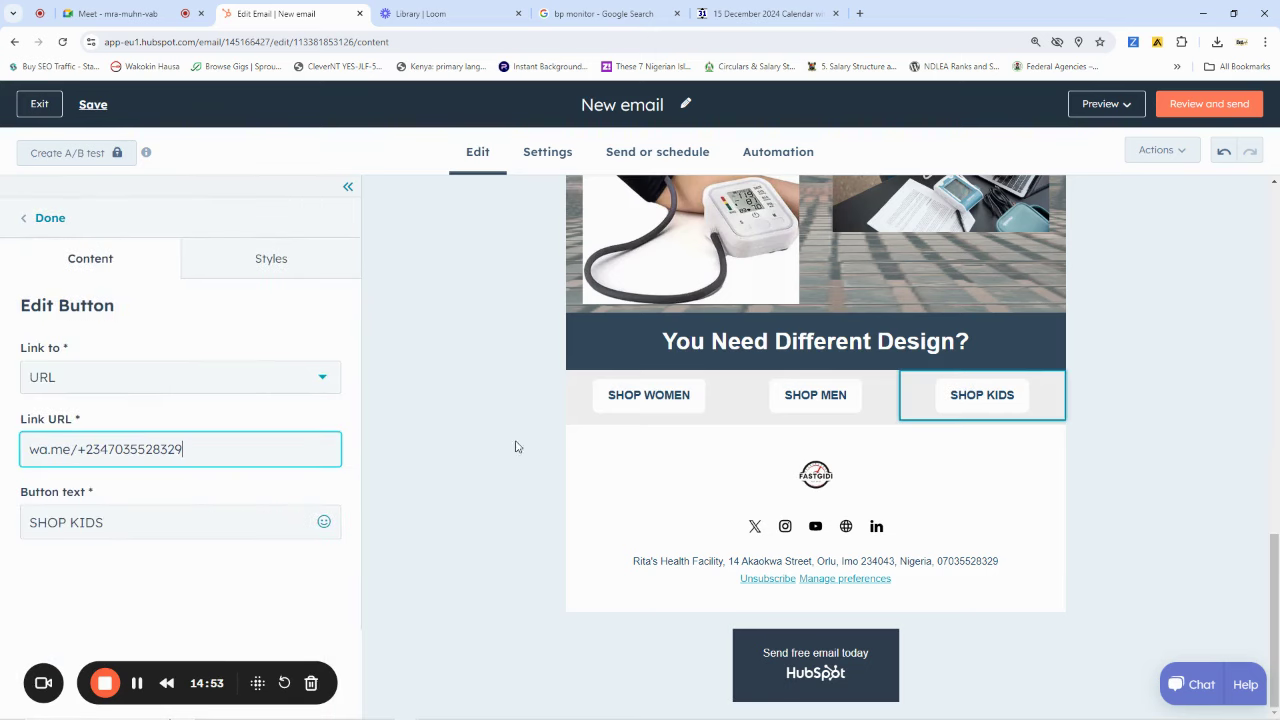
left_click(757, 529)
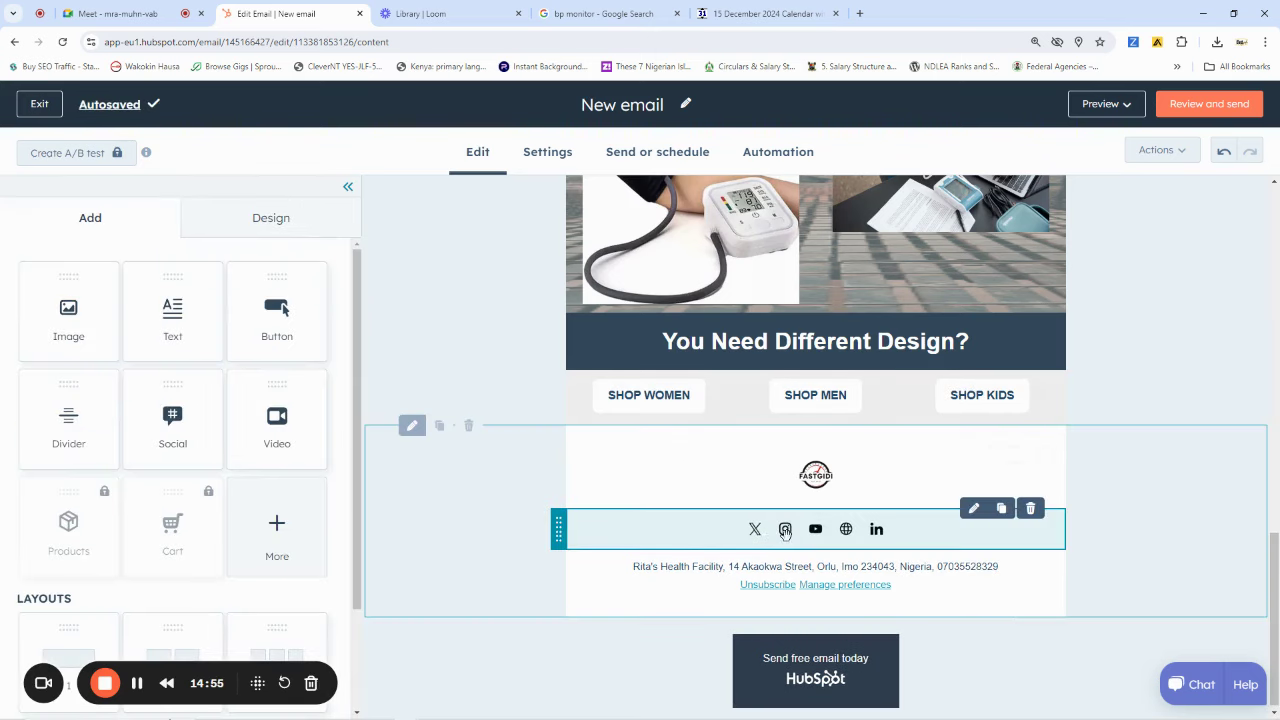
left_click(753, 533)
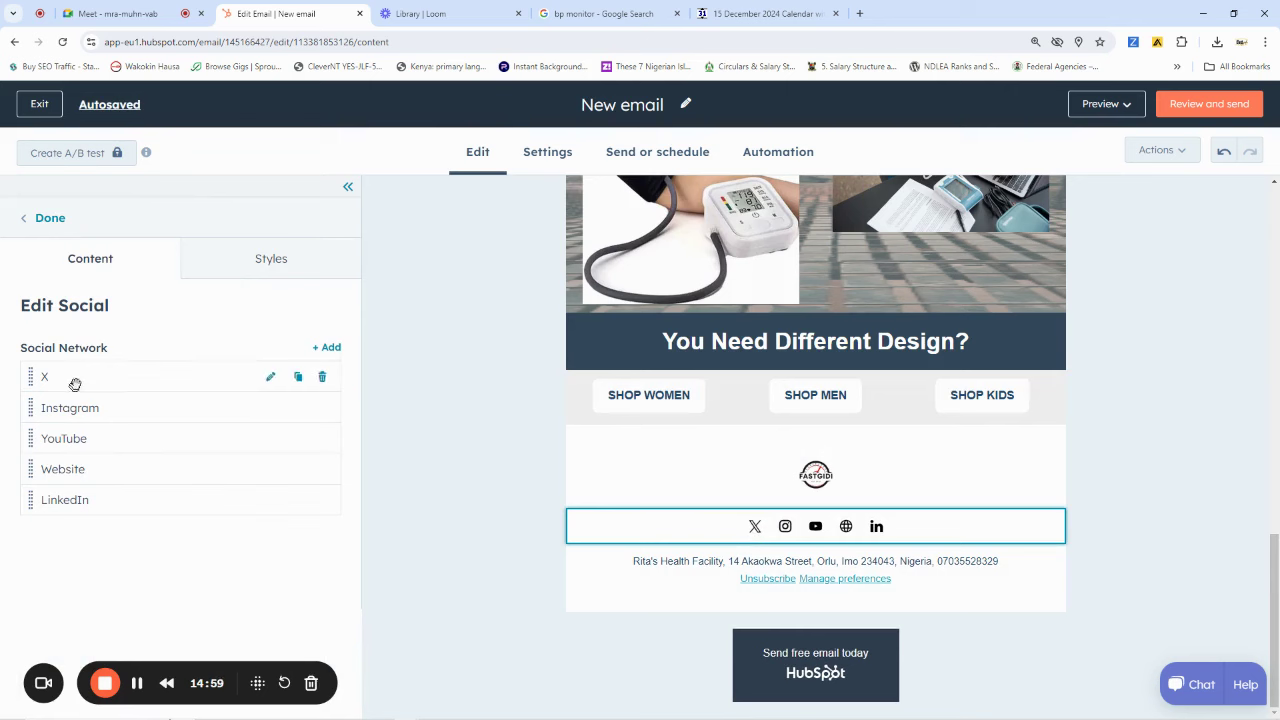
left_click(270, 378)
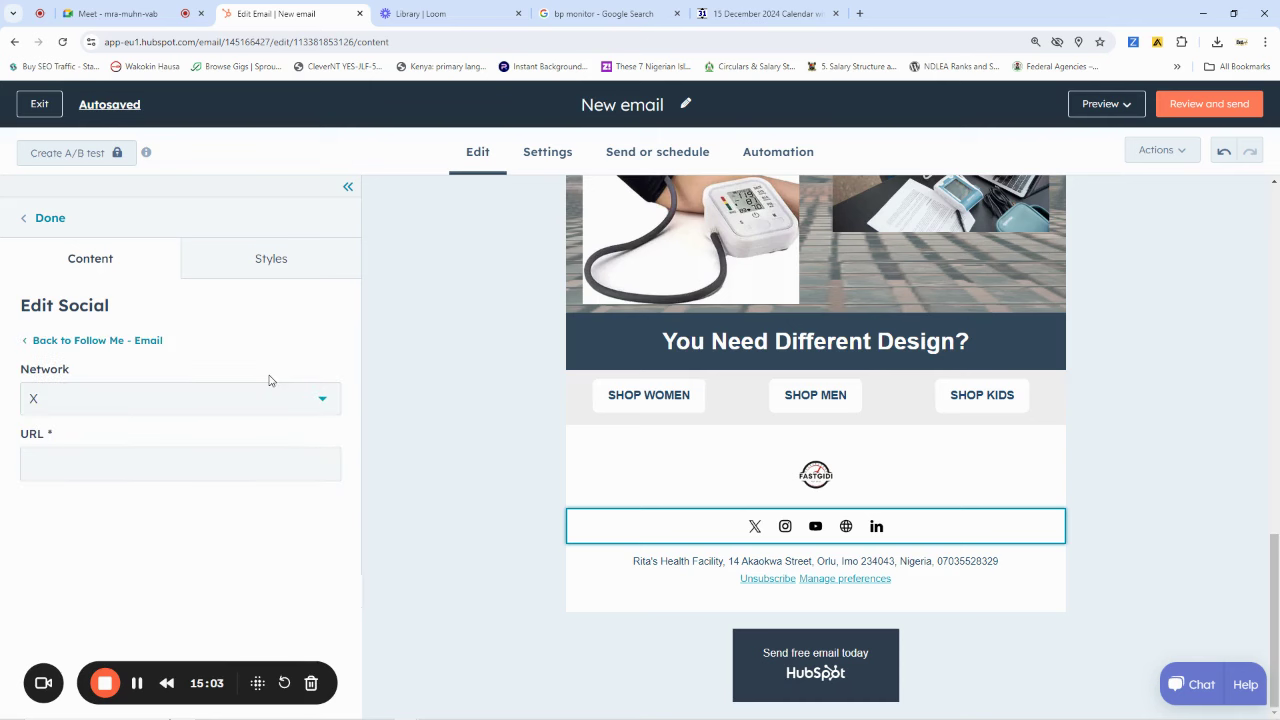
left_click(145, 467)
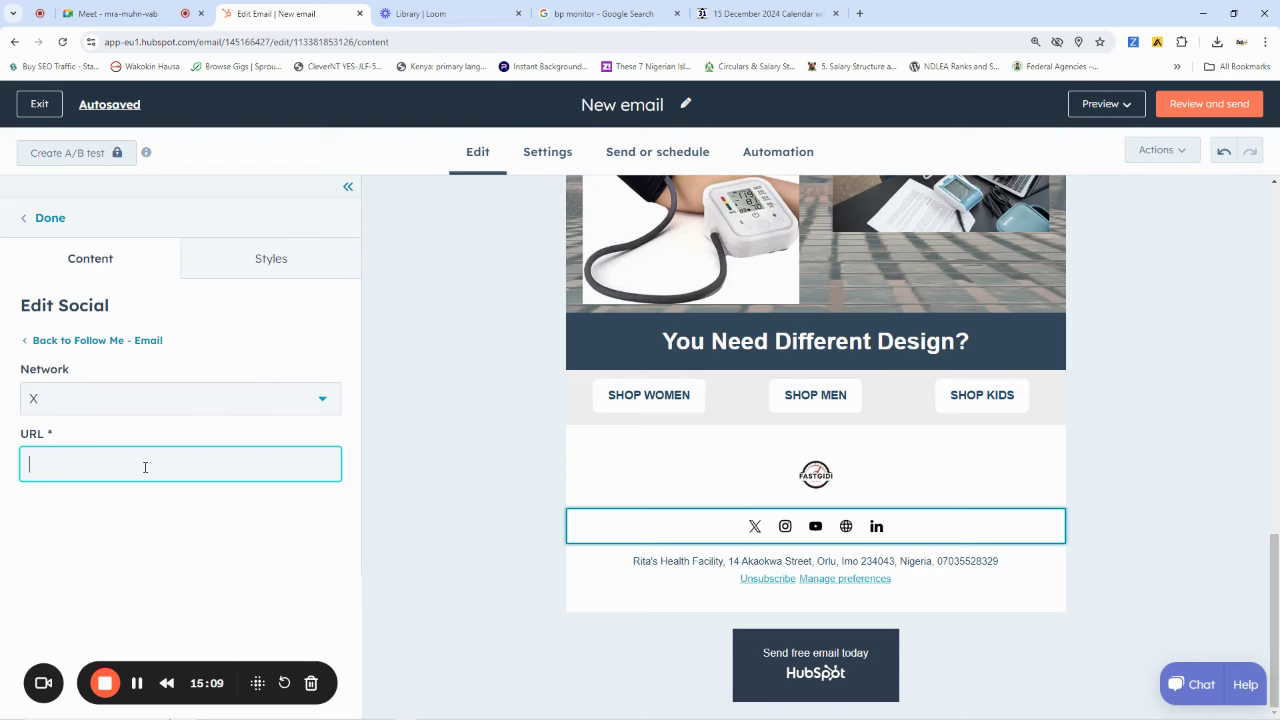
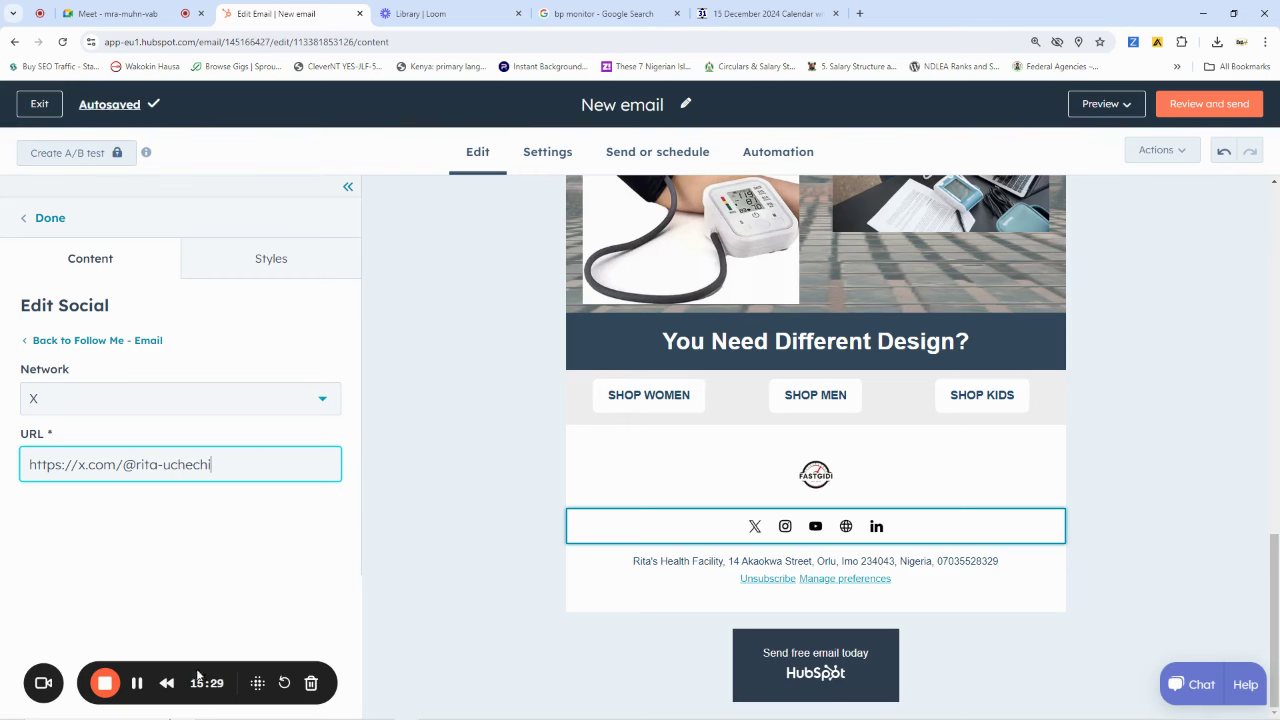
left_click(460, 538)
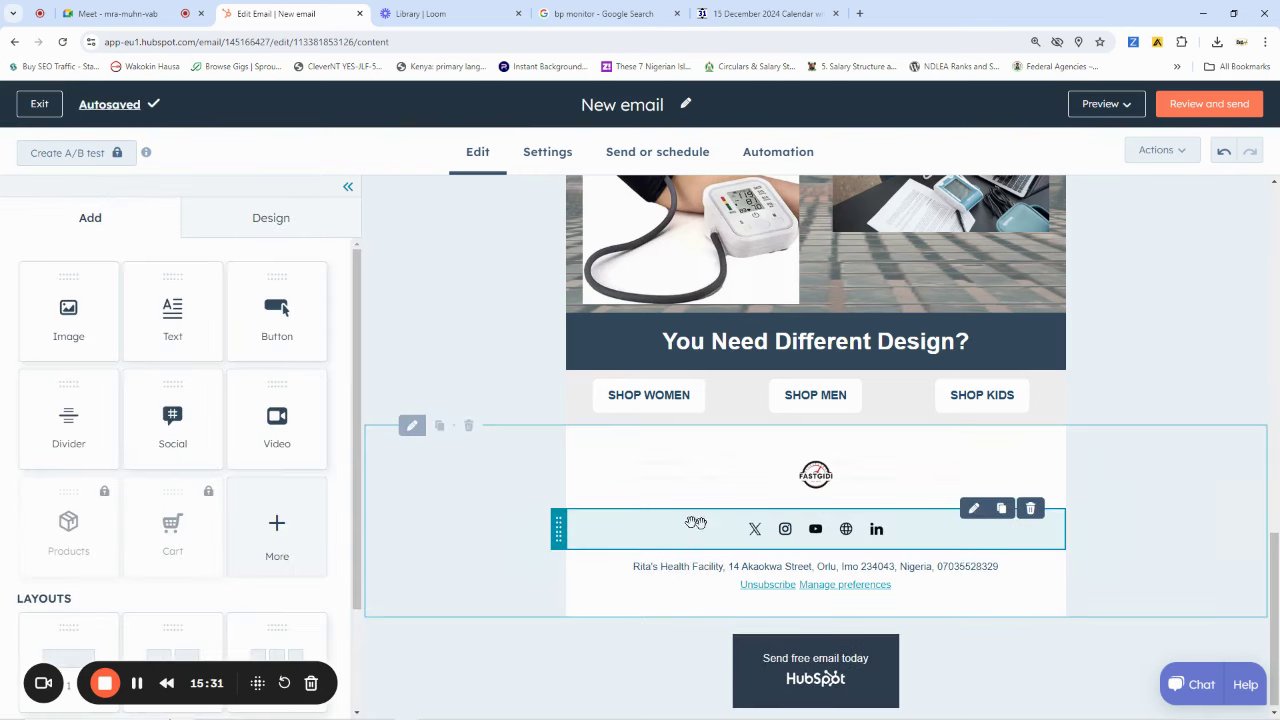
Start entering the user's instagram.com profile address for the Instagram icon
left_click(785, 533)
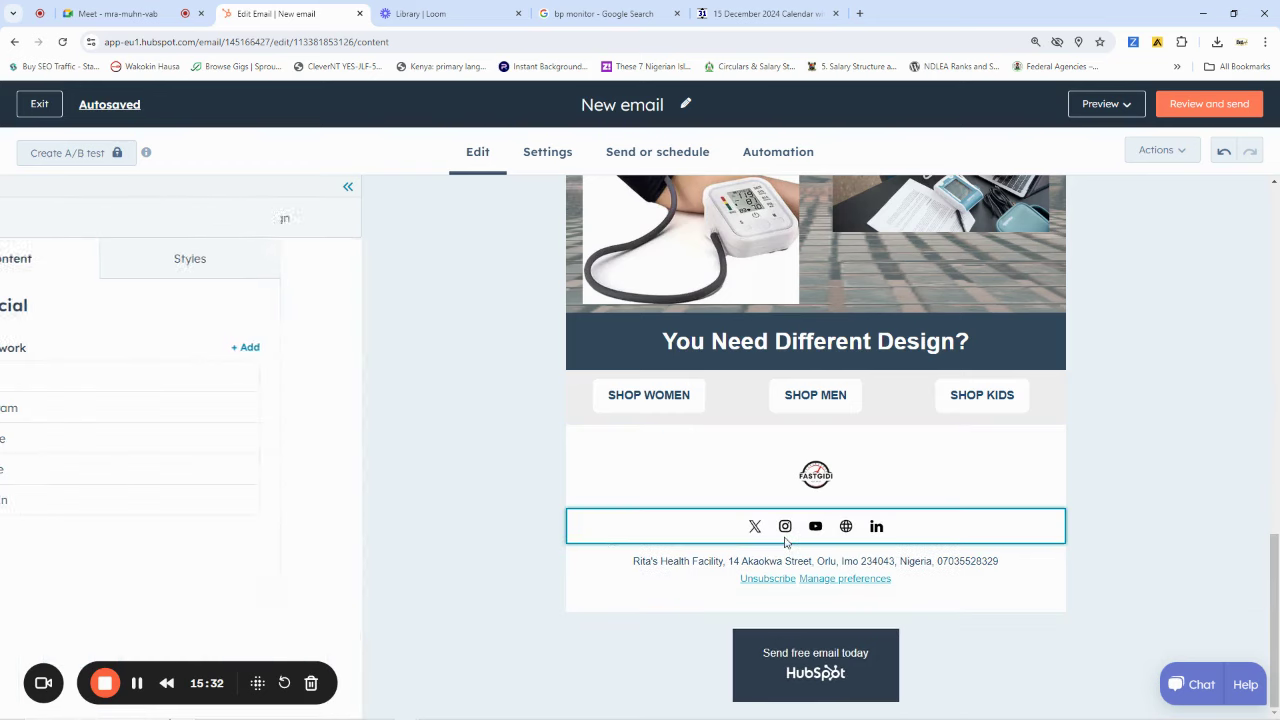
left_click(98, 410)
left_click(86, 460)
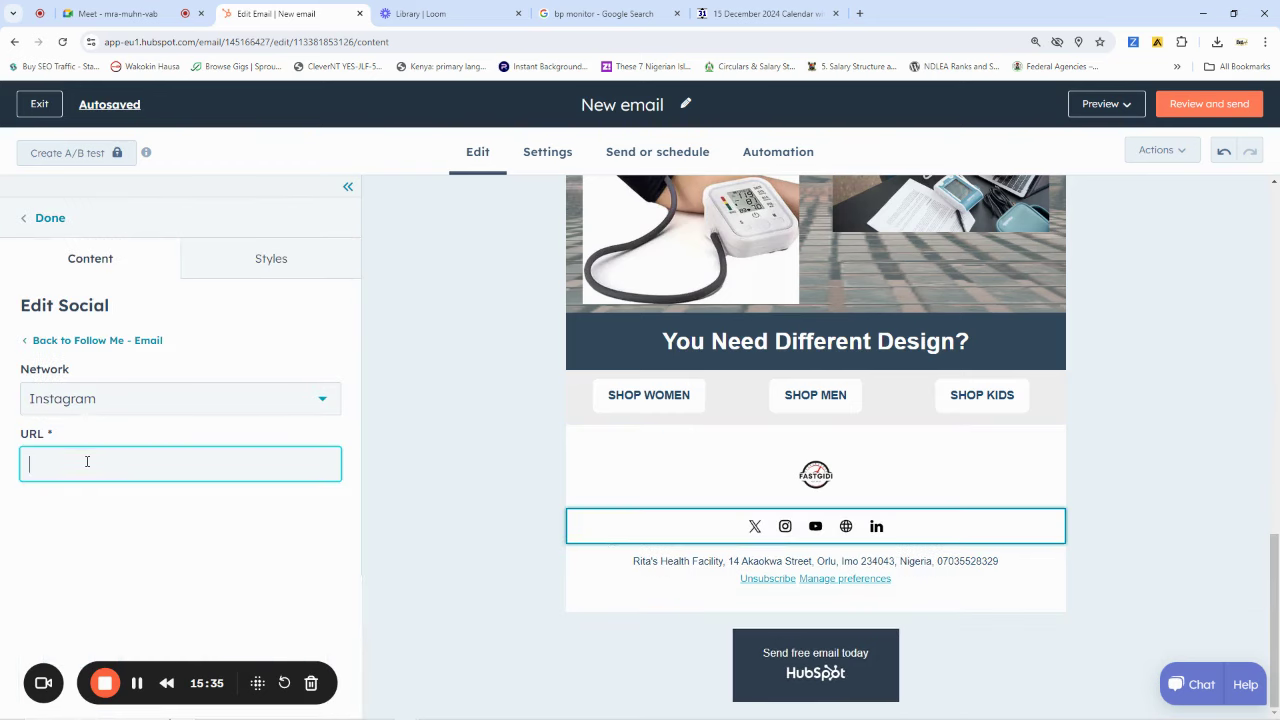
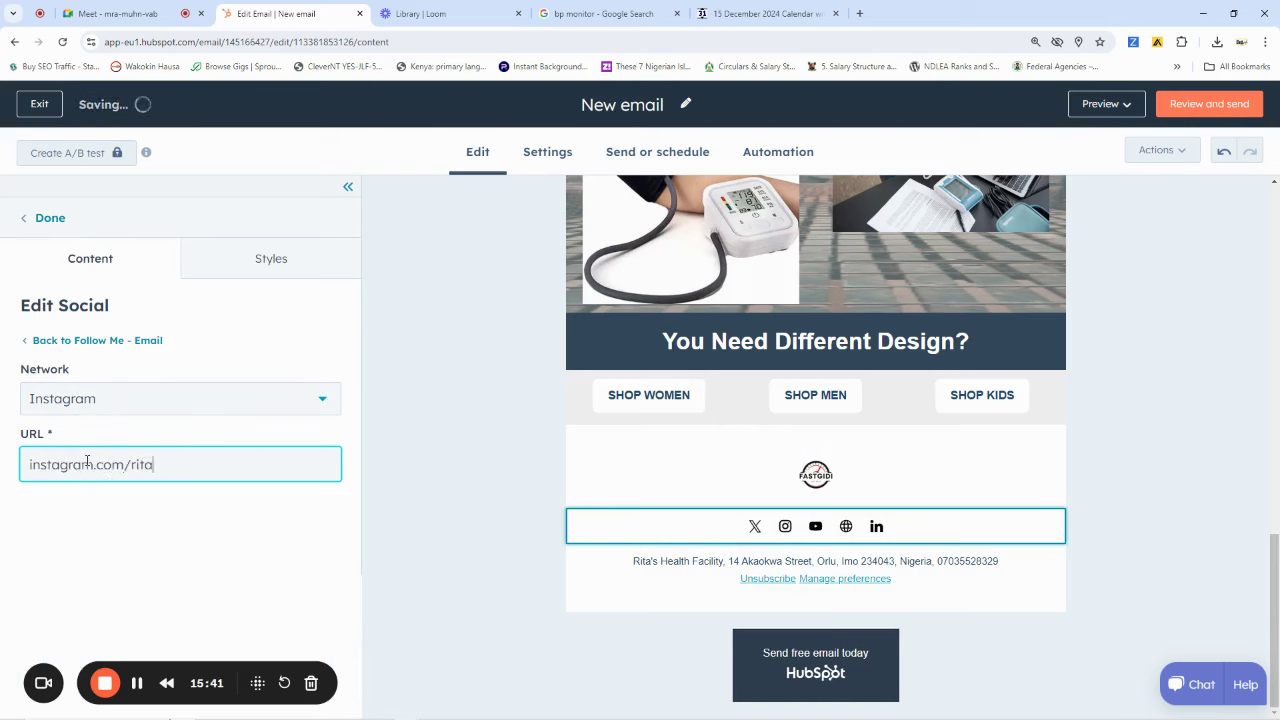
Return to the email's top and open the Preview options to reach Review and send
left_click(457, 363)
scroll(911, 394, "up", 10)
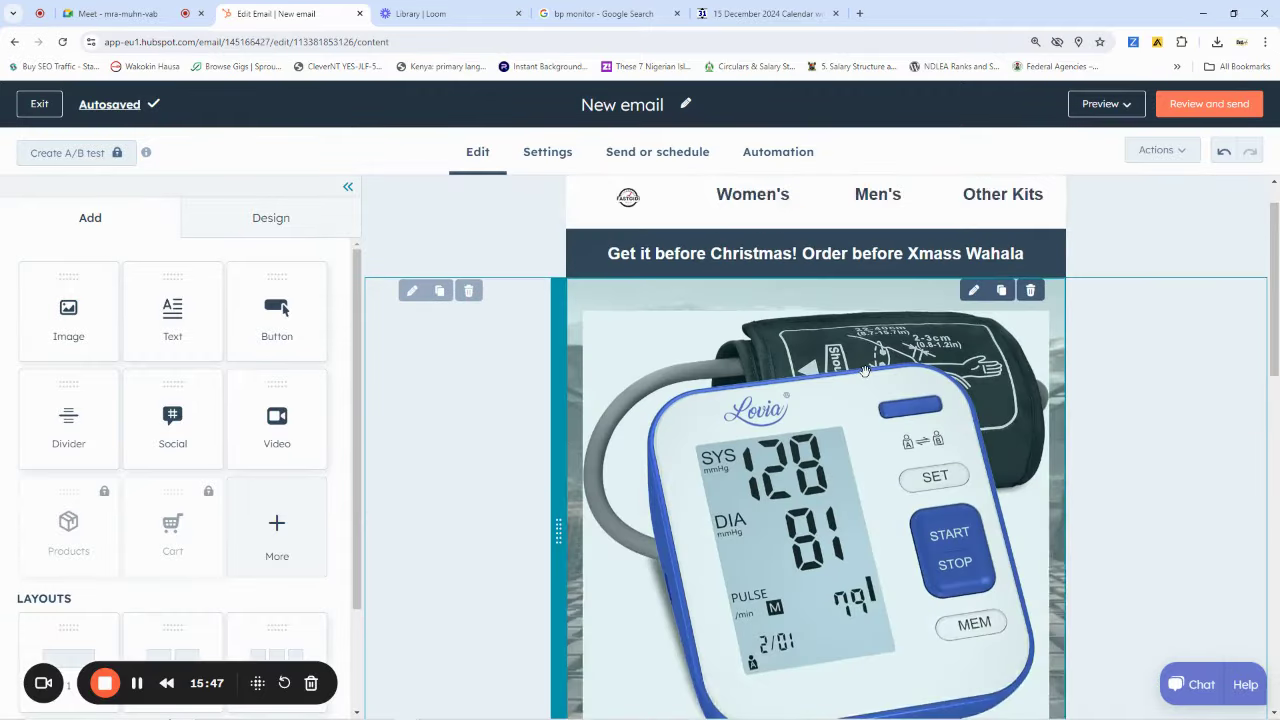
left_click(1094, 106)
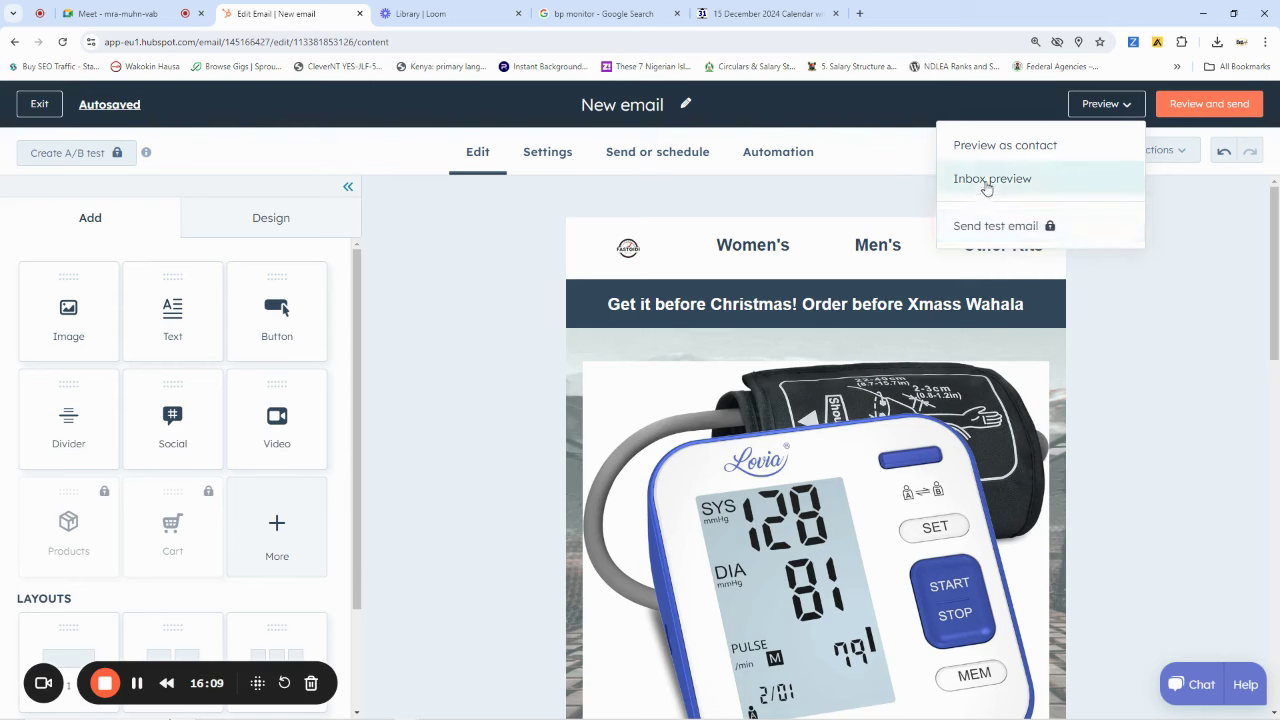
mouse_move(1205, 108)
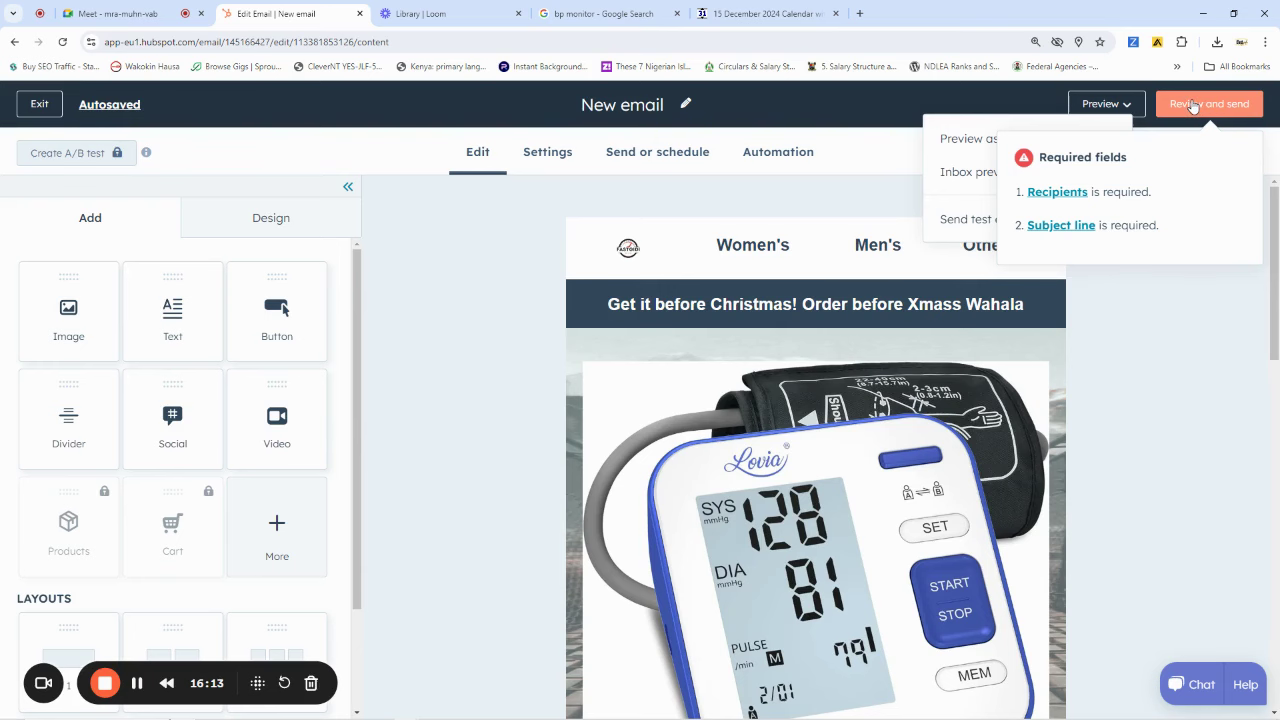
Open Review and send, then follow the missing Recipients item to Send or schedule
left_click(1192, 106)
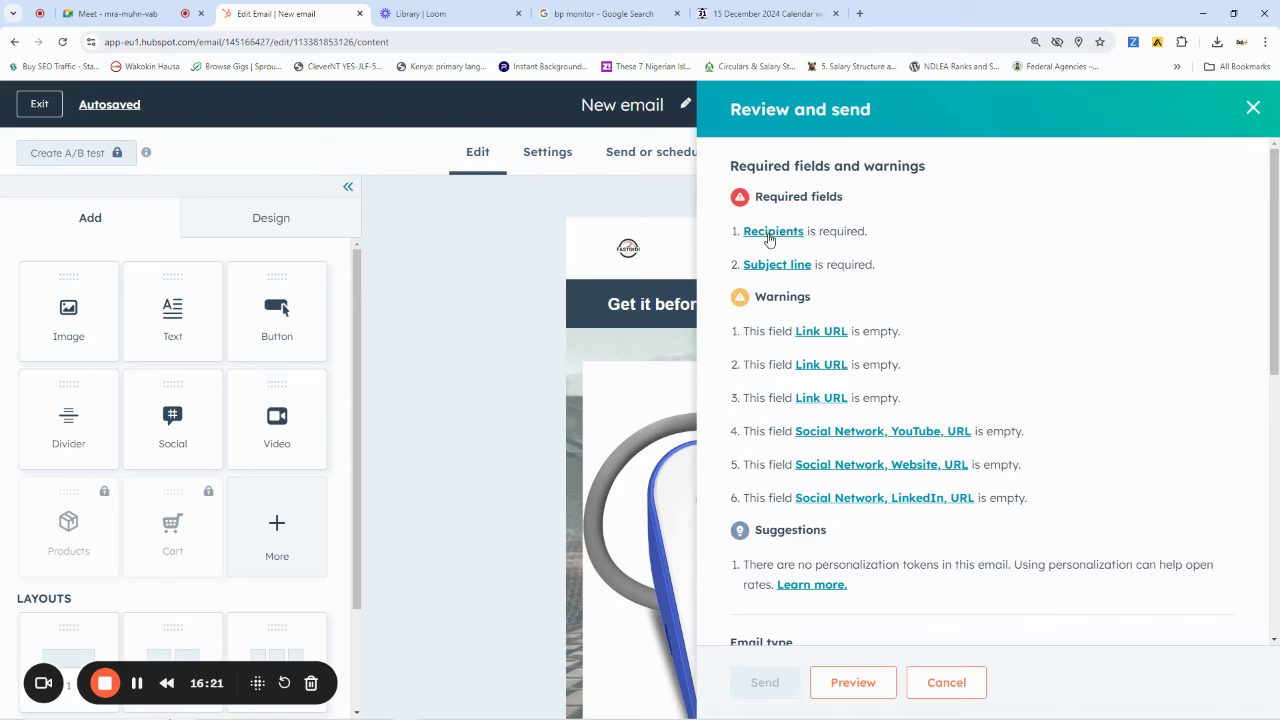
left_click(771, 232)
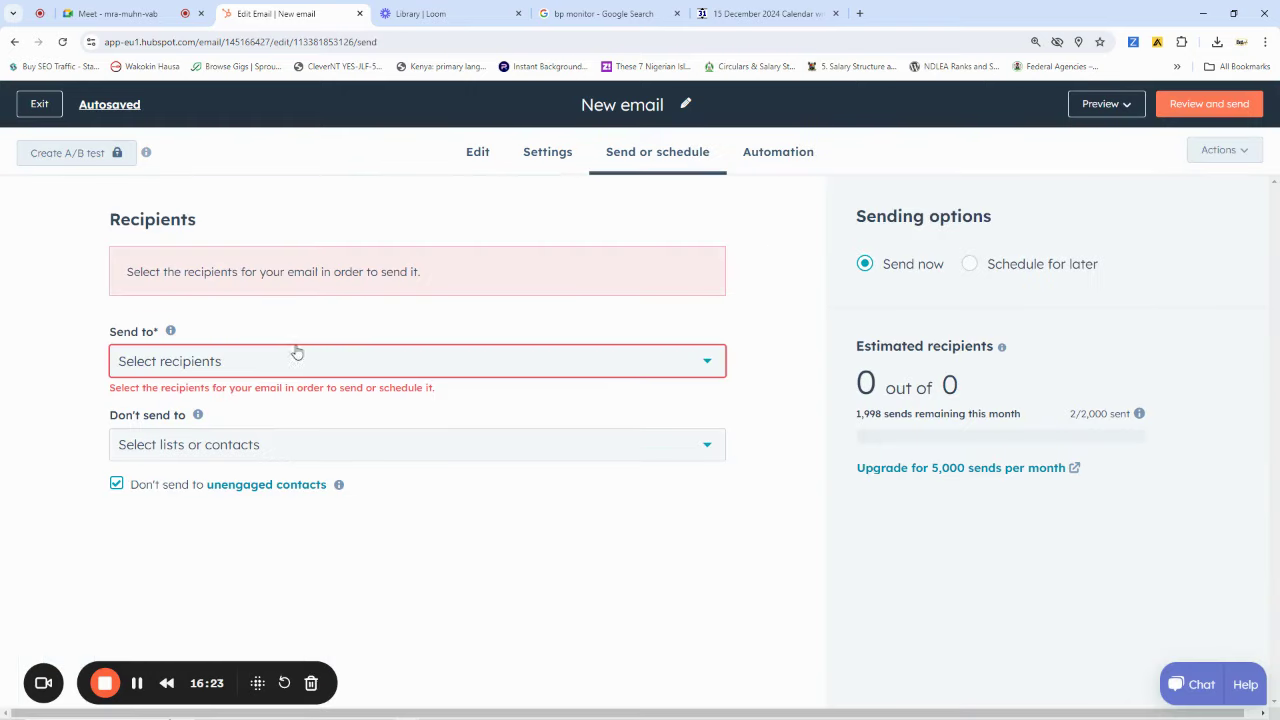
Tick six contacts in the Send to list, leaving the sample contact unselected
left_click(249, 366)
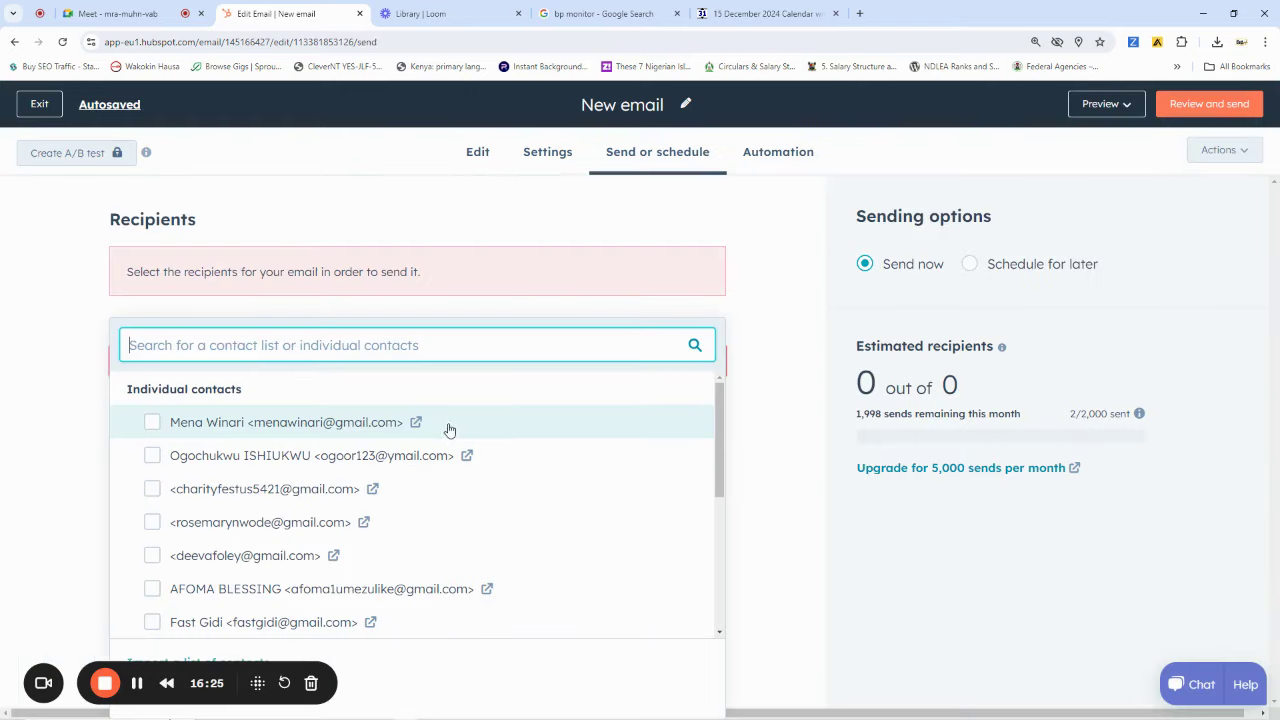
scroll(440, 440, "down", 3)
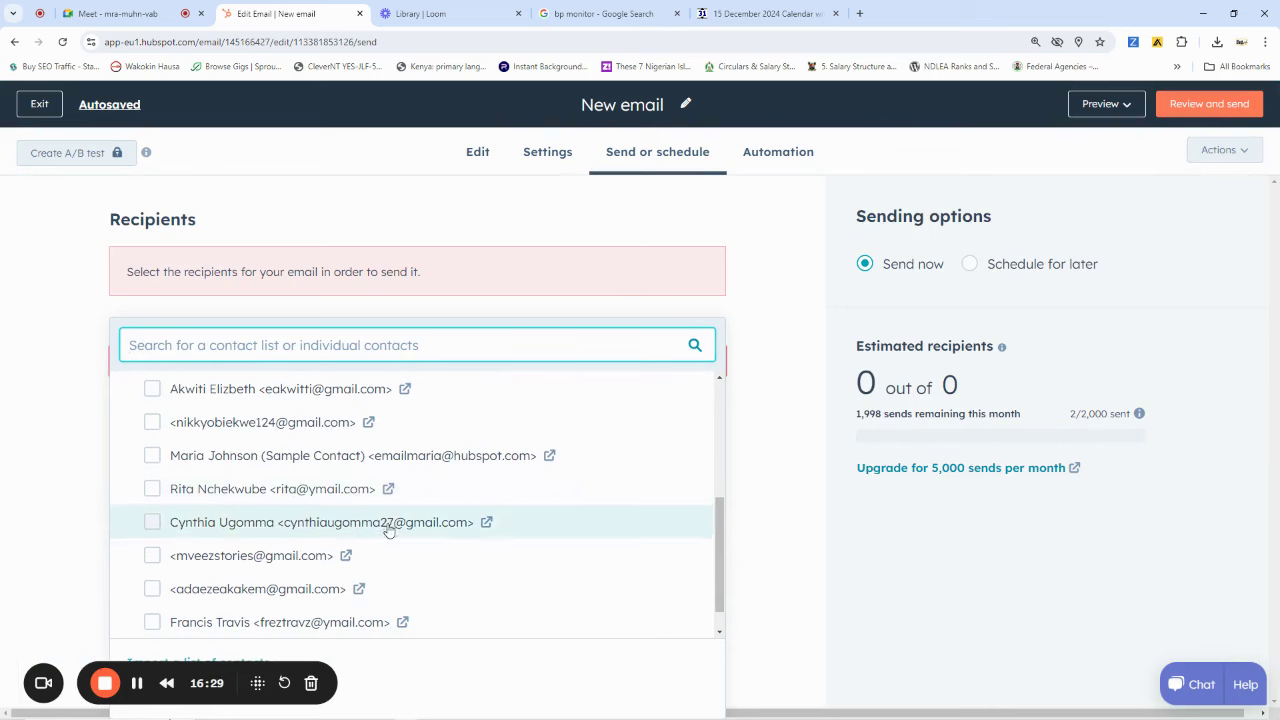
scroll(315, 548, "down", 1)
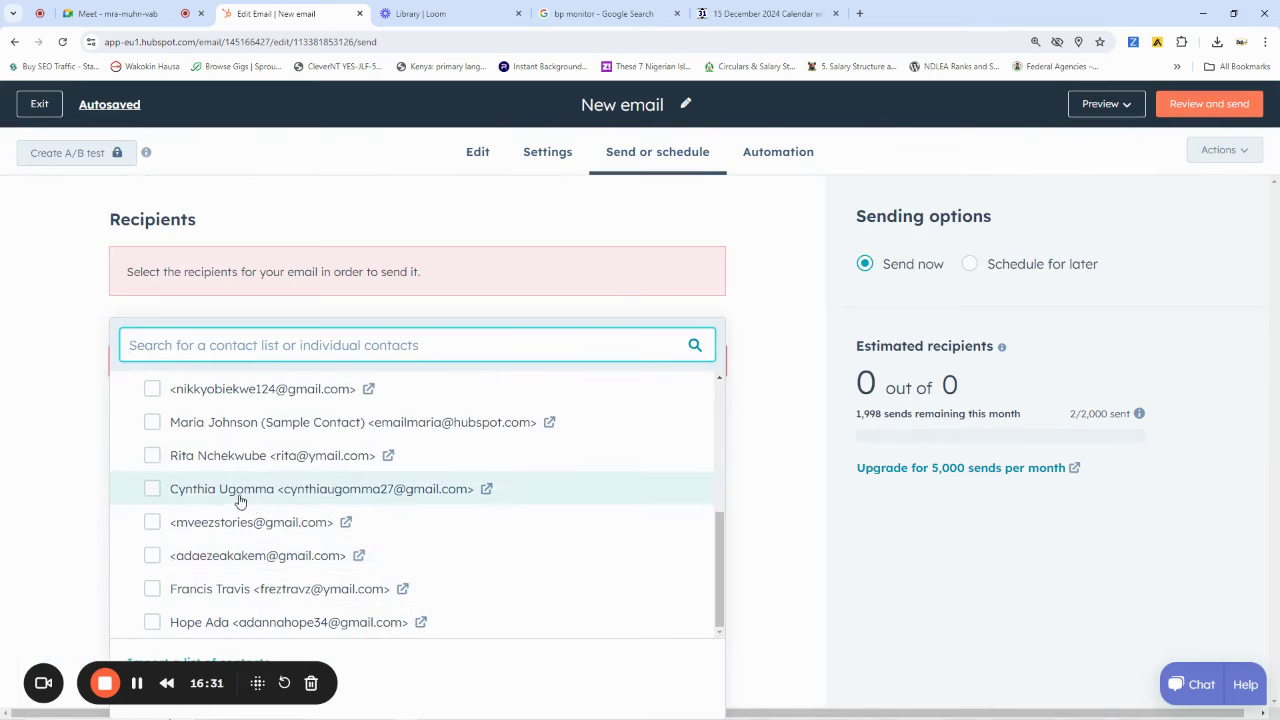
left_click(320, 490)
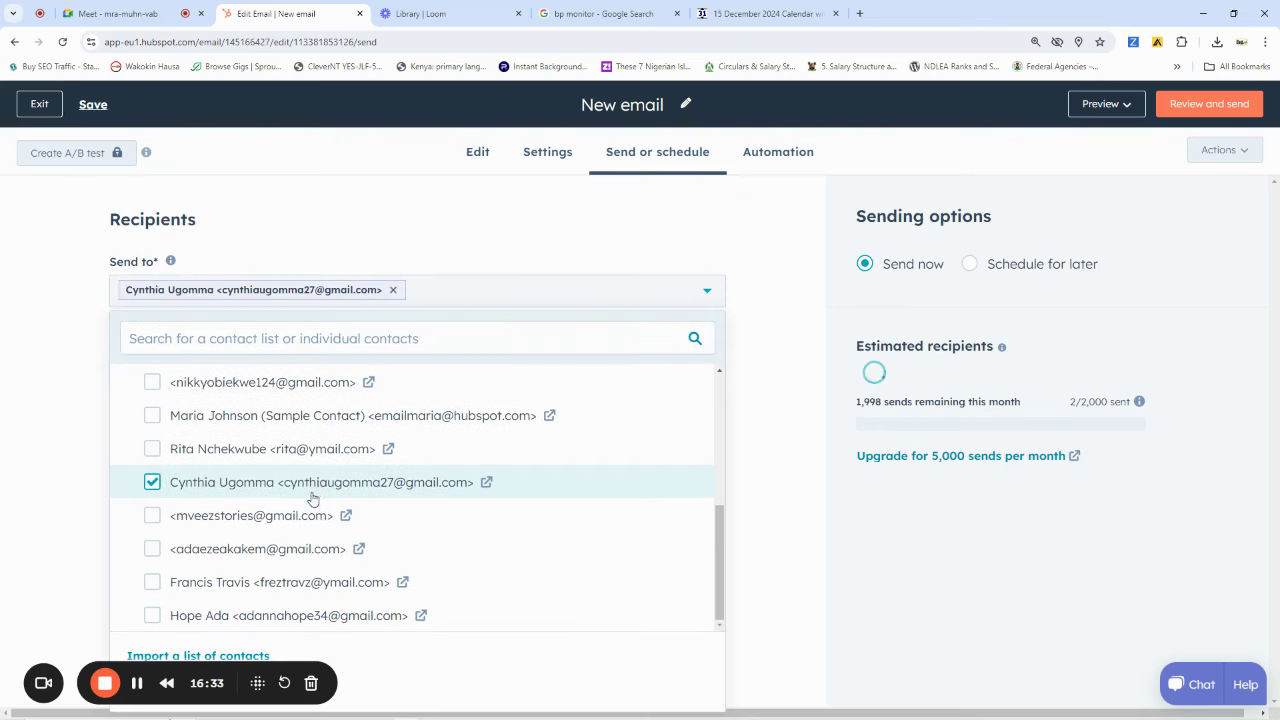
left_click(228, 520)
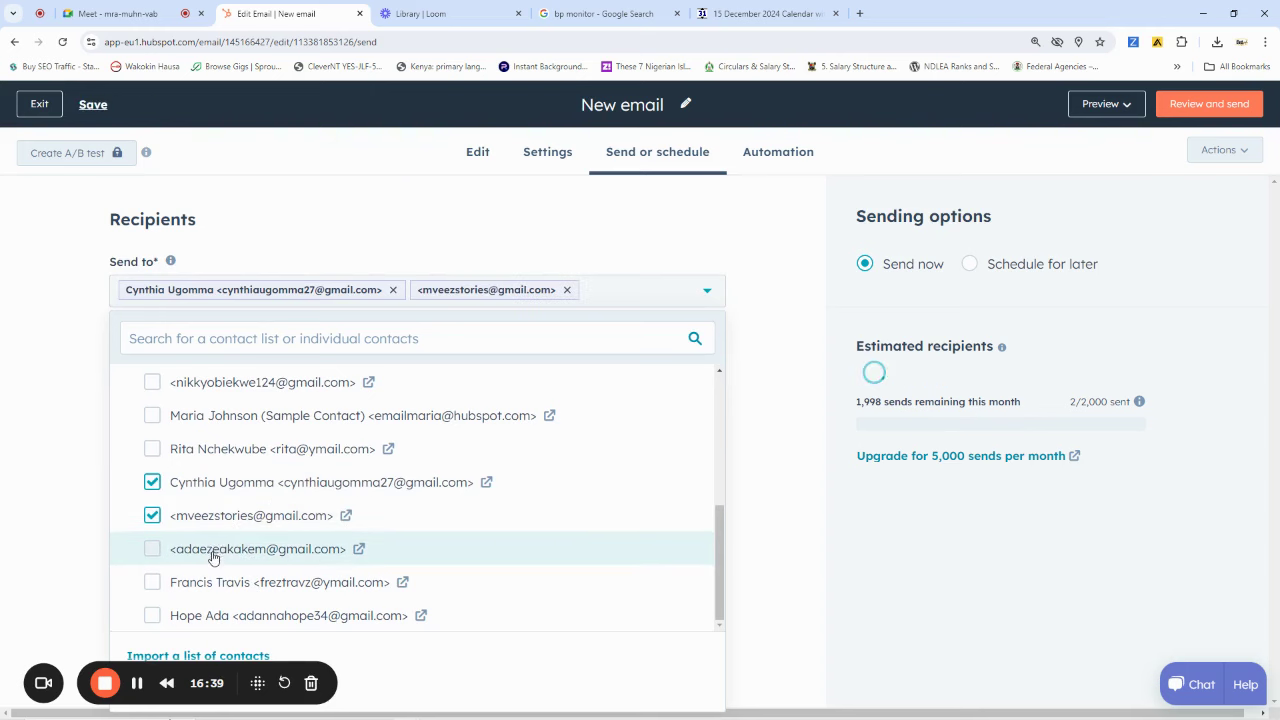
left_click(215, 552)
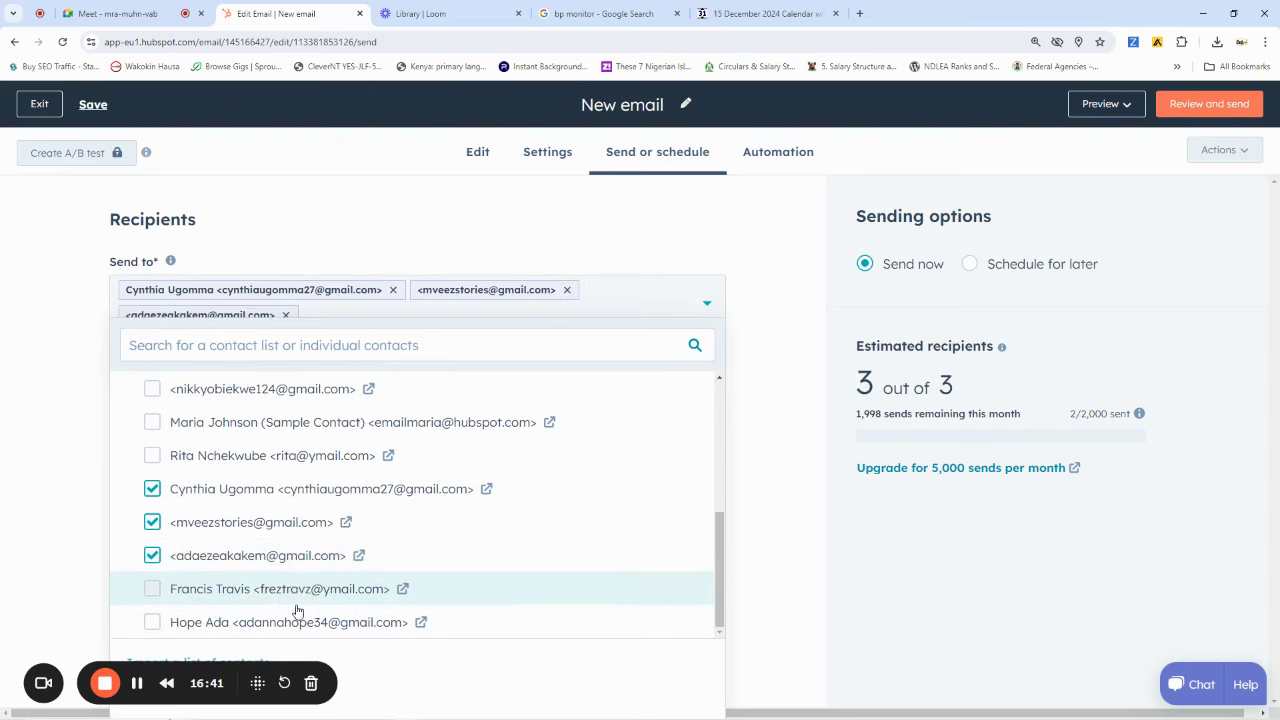
left_click(268, 600)
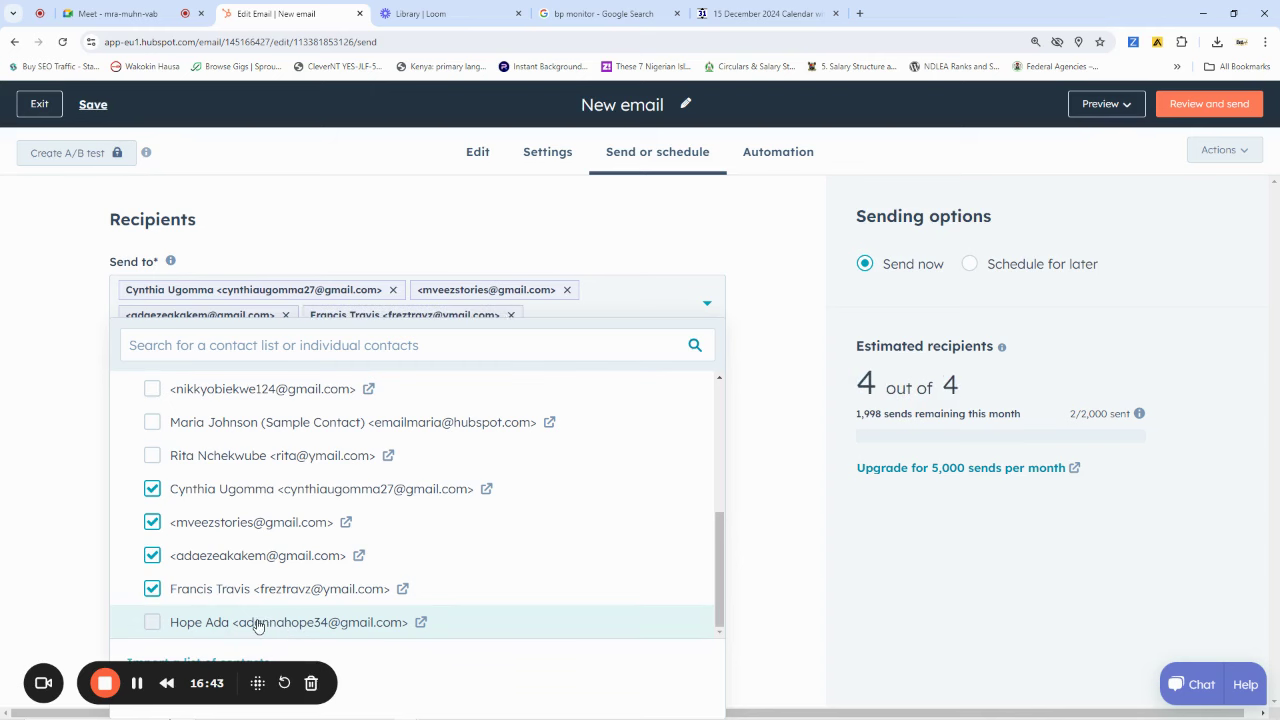
left_click(258, 622)
scroll(341, 555, "up", 1)
scroll(330, 570, "up", 1)
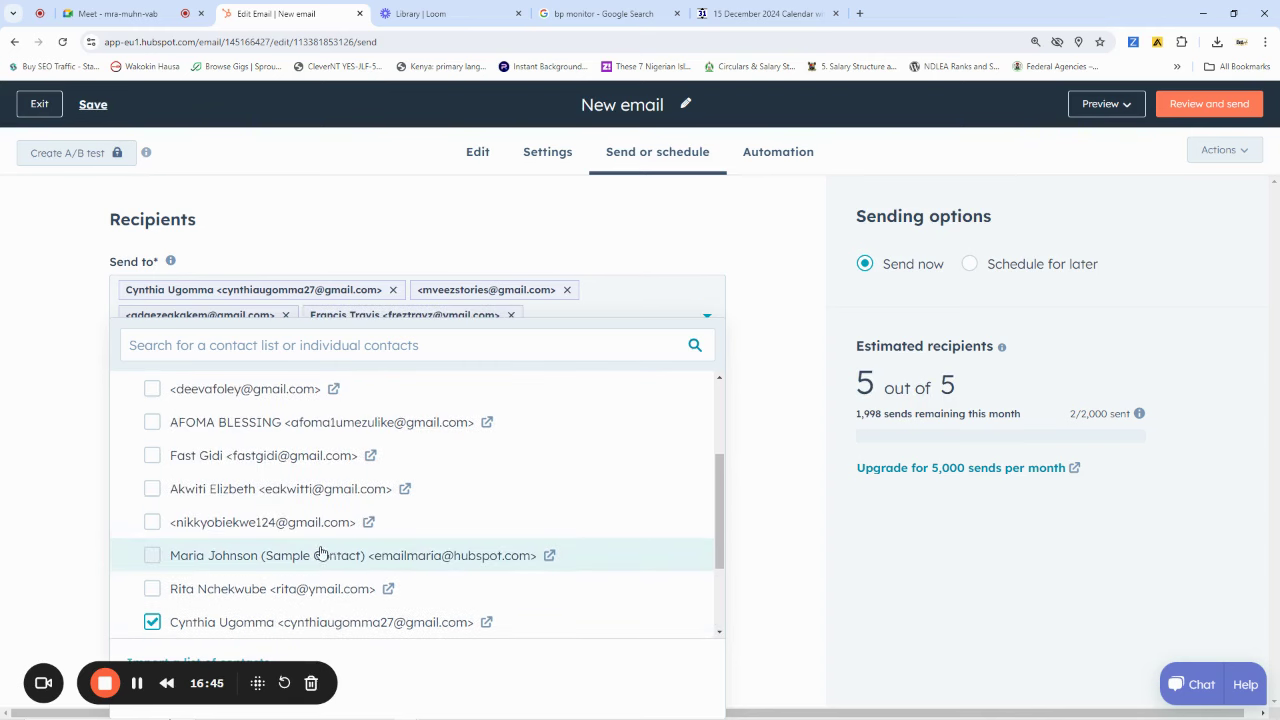
scroll(290, 565, "down", 2)
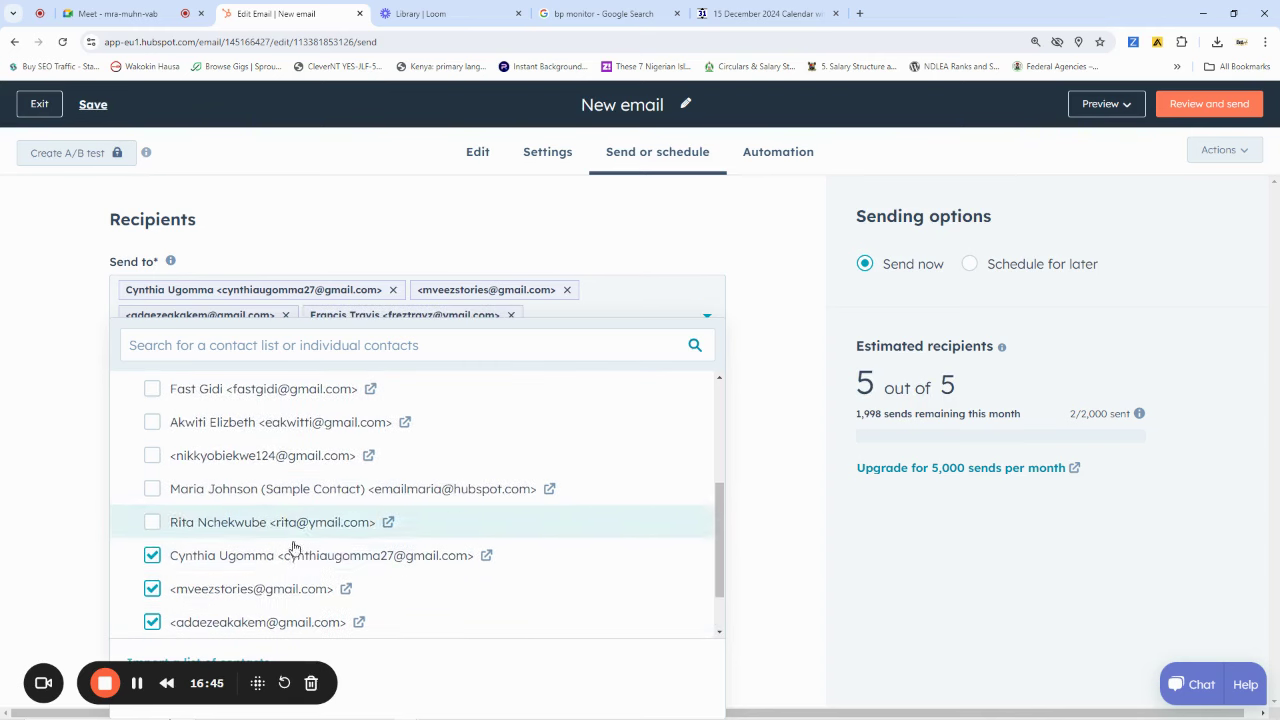
left_click(229, 523)
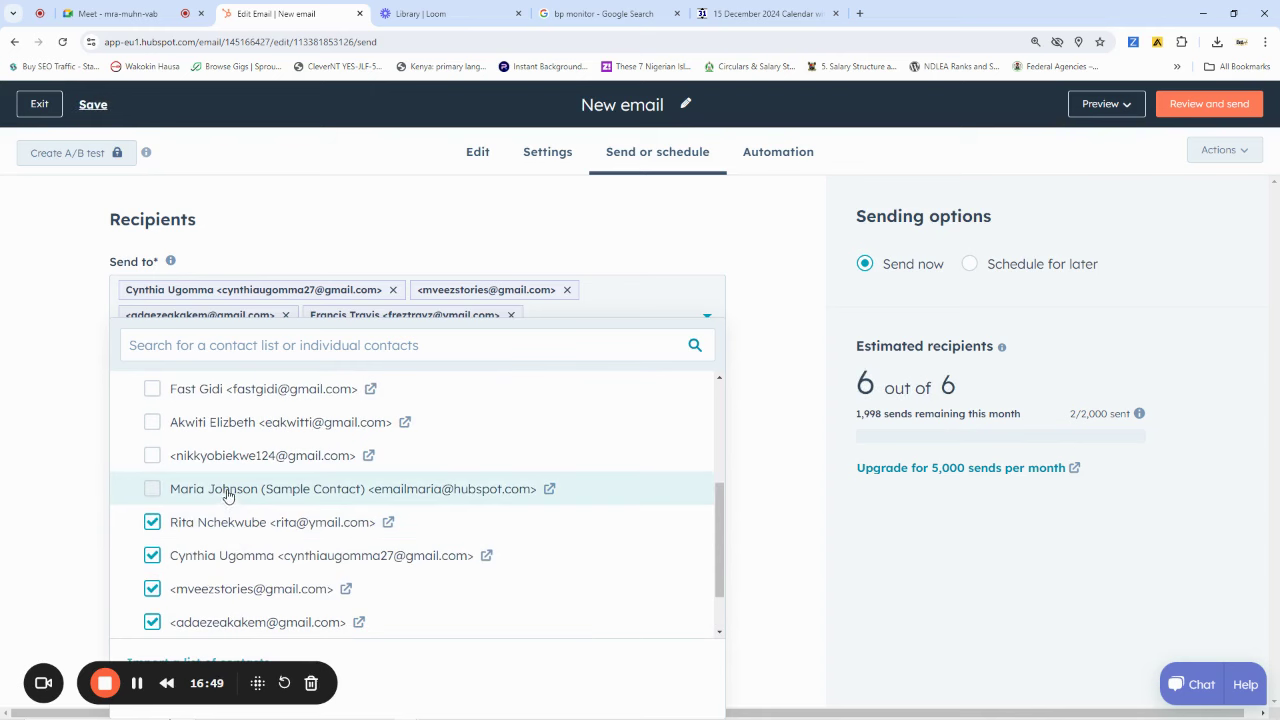
left_click(228, 491)
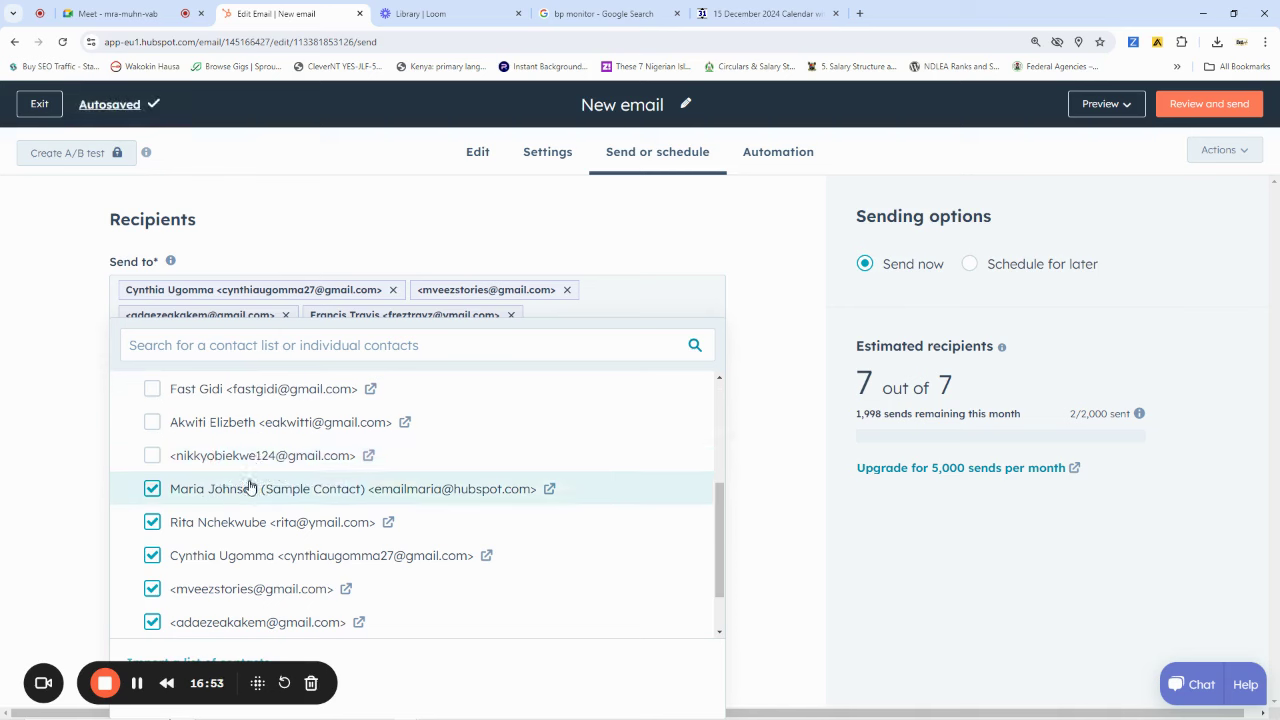
left_click(251, 489)
scroll(257, 471, "up", 2)
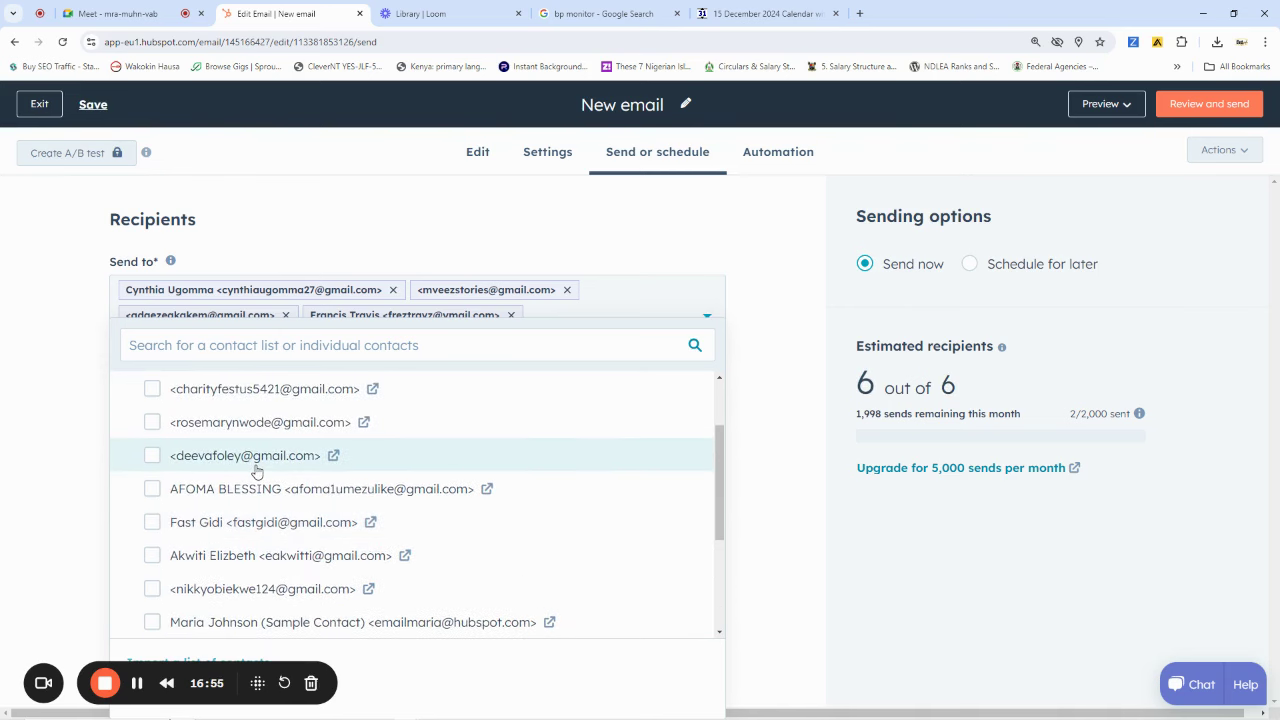
scroll(255, 471, "up", 2)
scroll(250, 470, "up", 1)
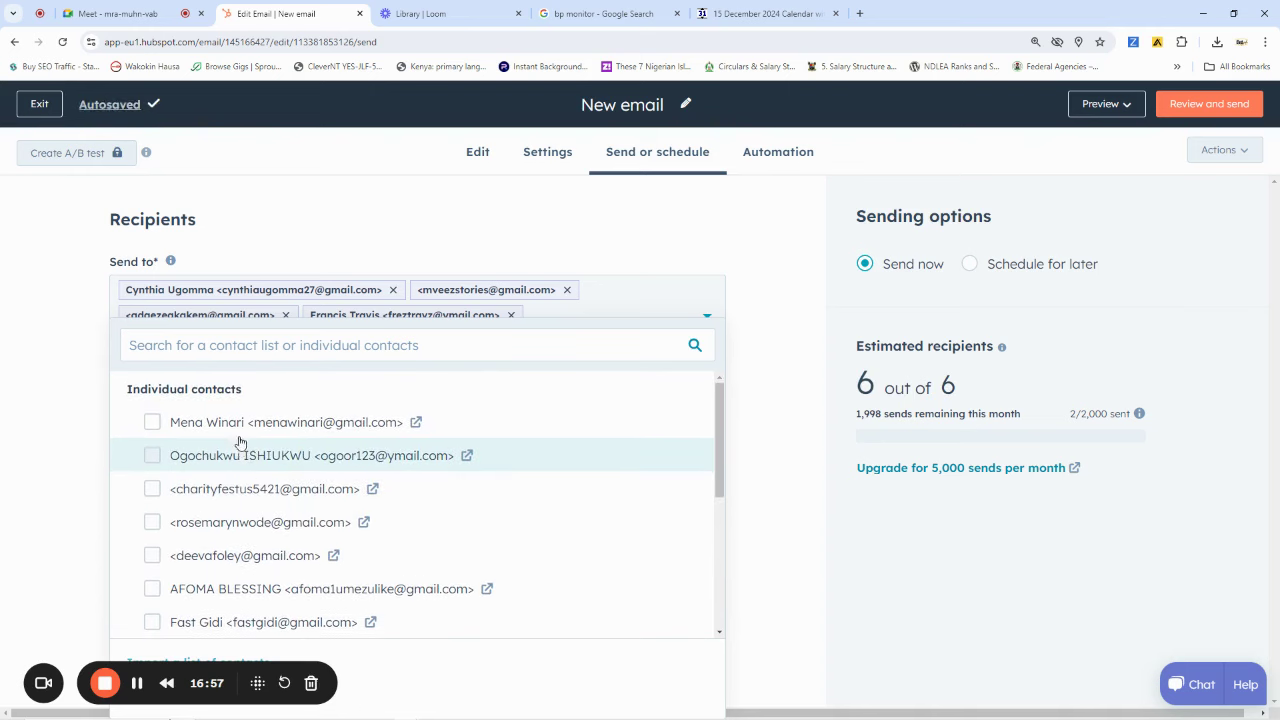
Tick six more contacts, bringing Send to to 12 recipients, and close the list
left_click(237, 425)
left_click(229, 460)
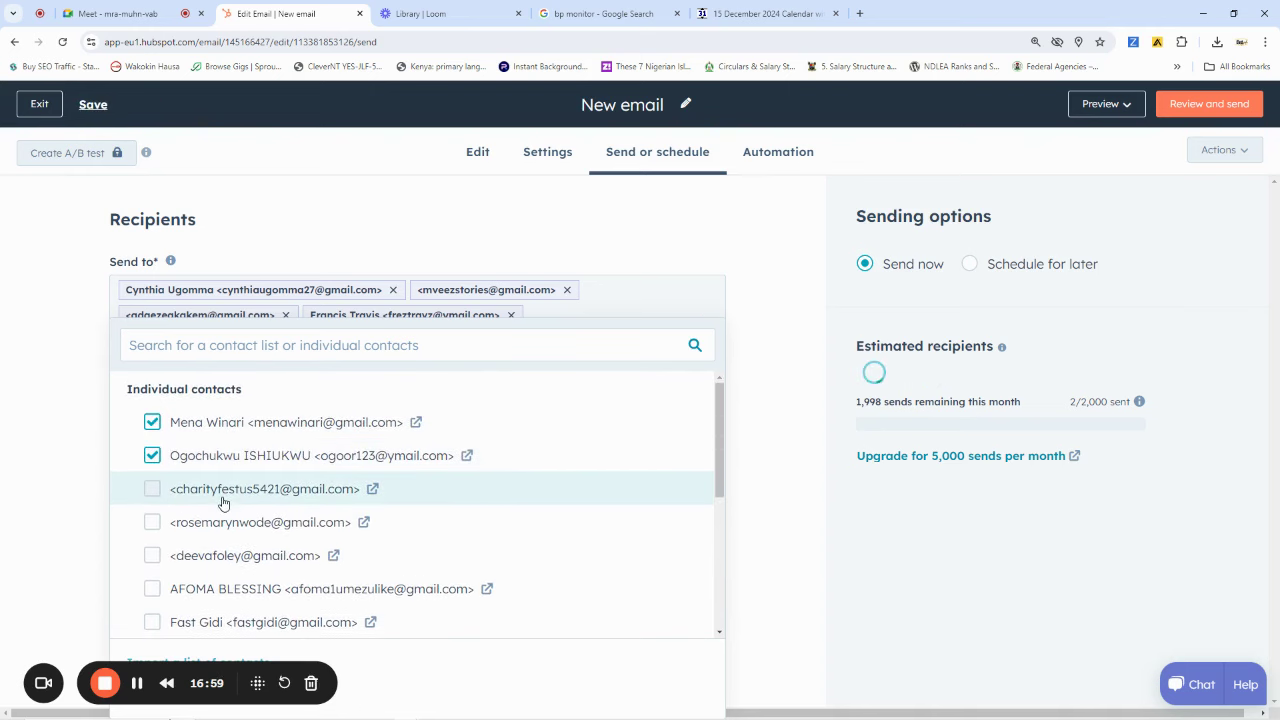
left_click(223, 500)
left_click(223, 524)
left_click(220, 560)
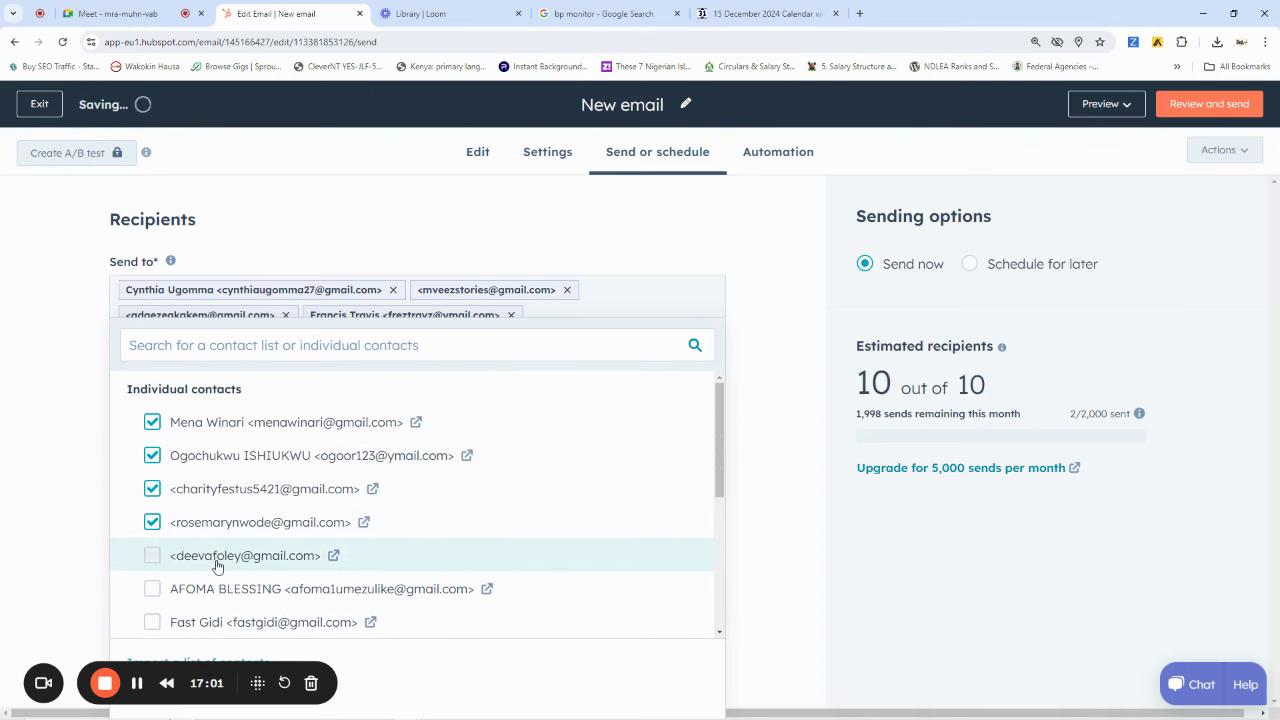
scroll(250, 520, "down", 2)
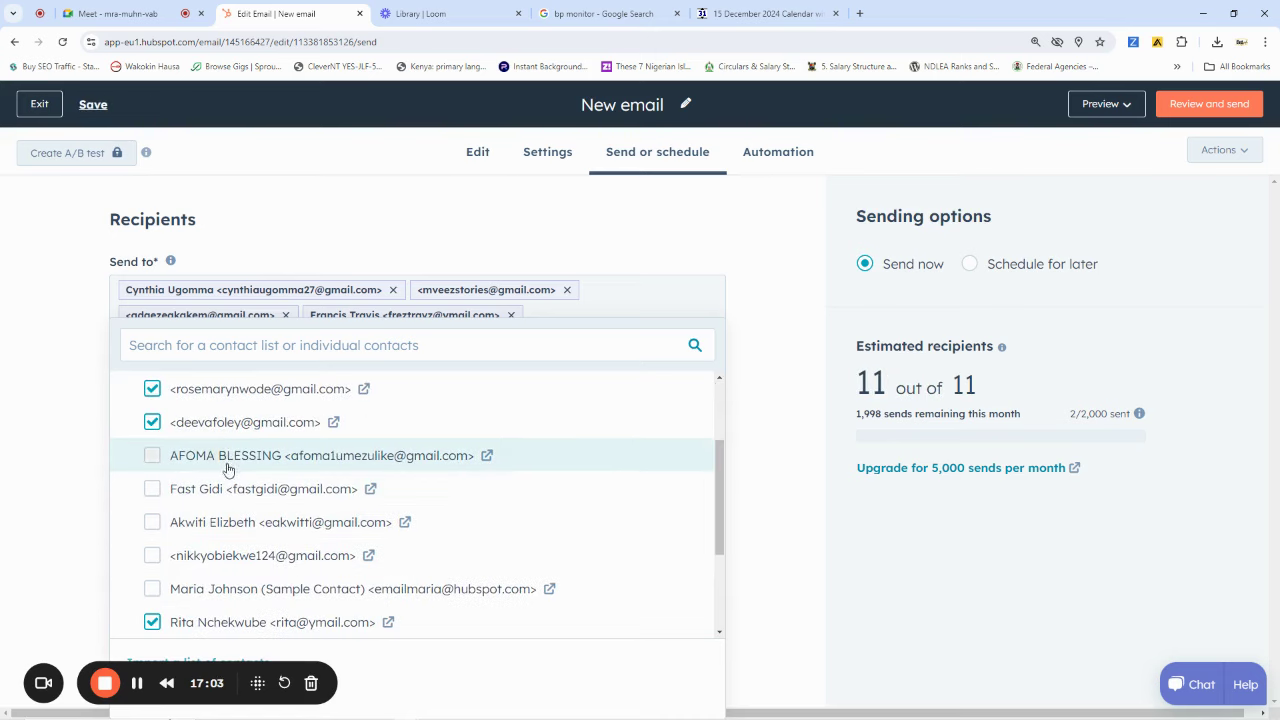
left_click(209, 561)
scroll(420, 447, "down", 2)
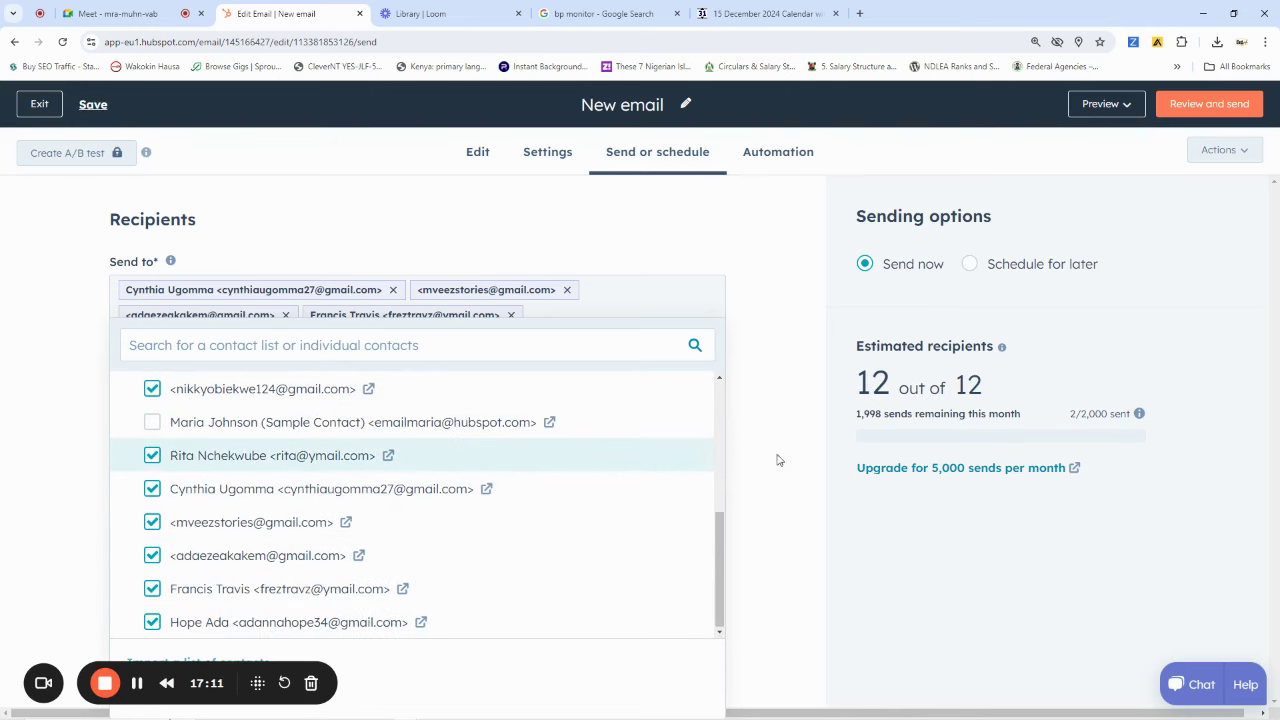
left_click(774, 283)
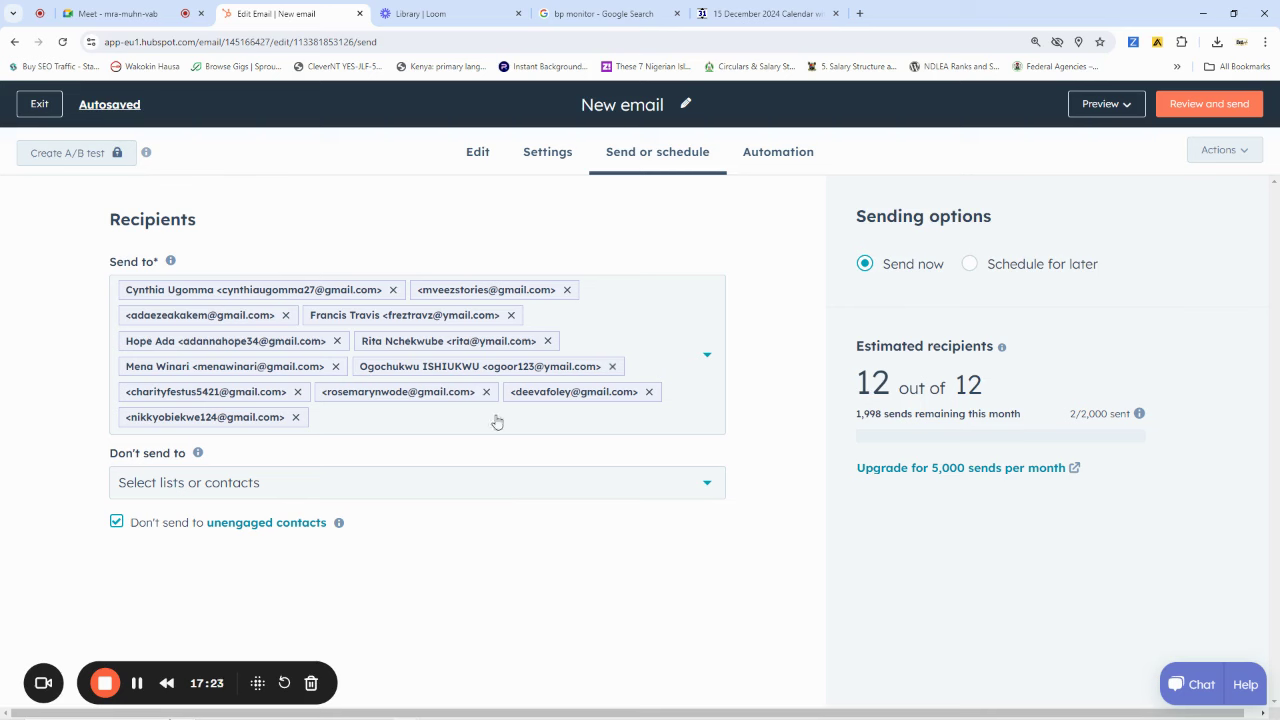
Attempt Review and send, recheck the Send to contacts, then switch to the Loom library
left_click(1193, 107)
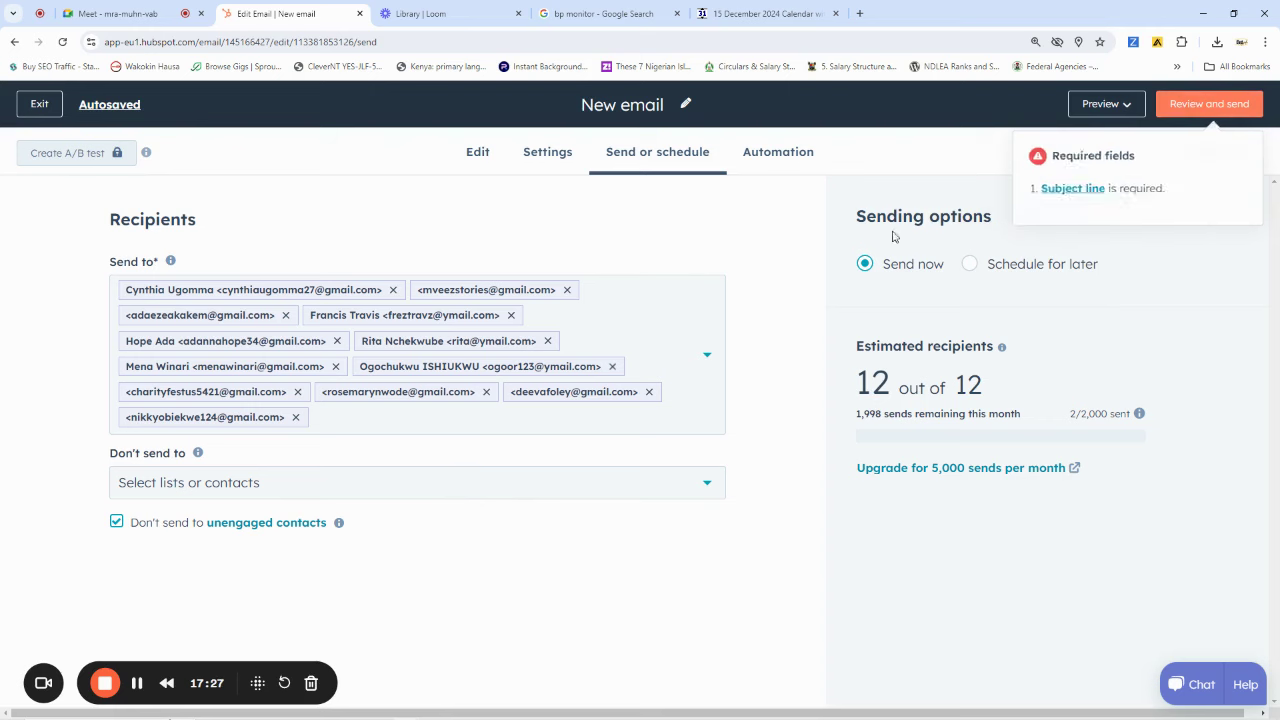
left_click(346, 418)
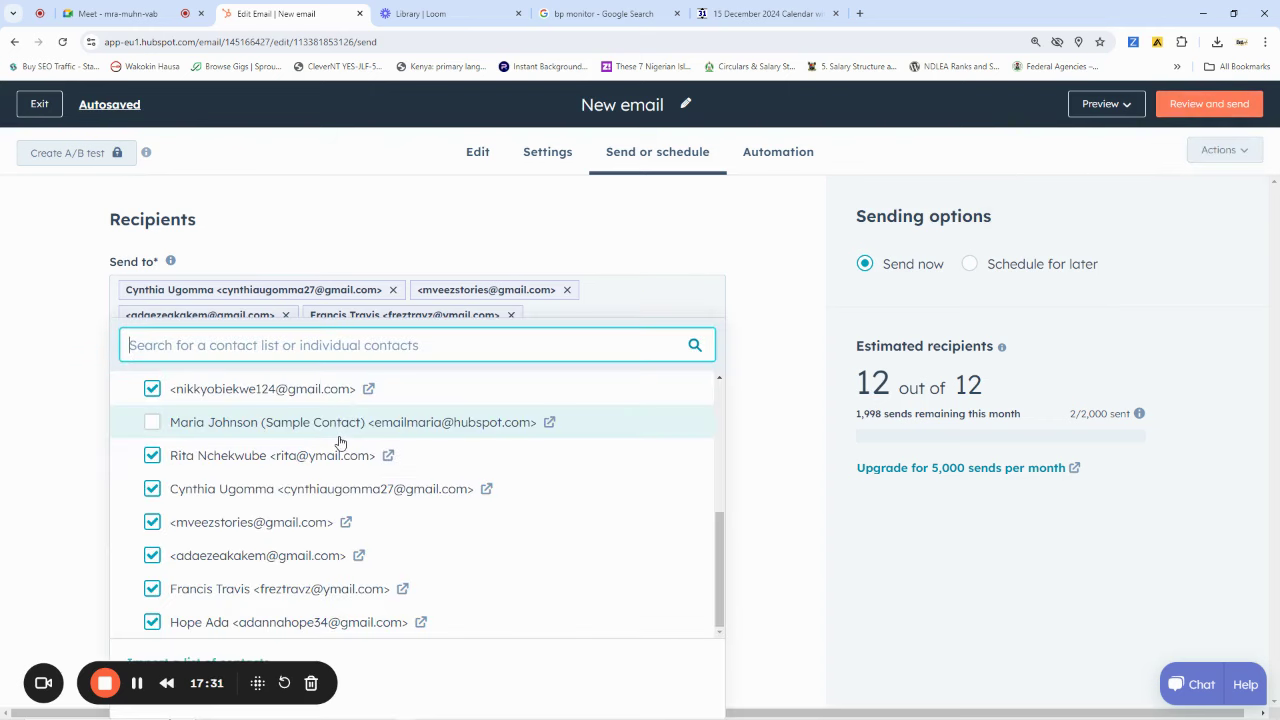
scroll(447, 512, "up", 5)
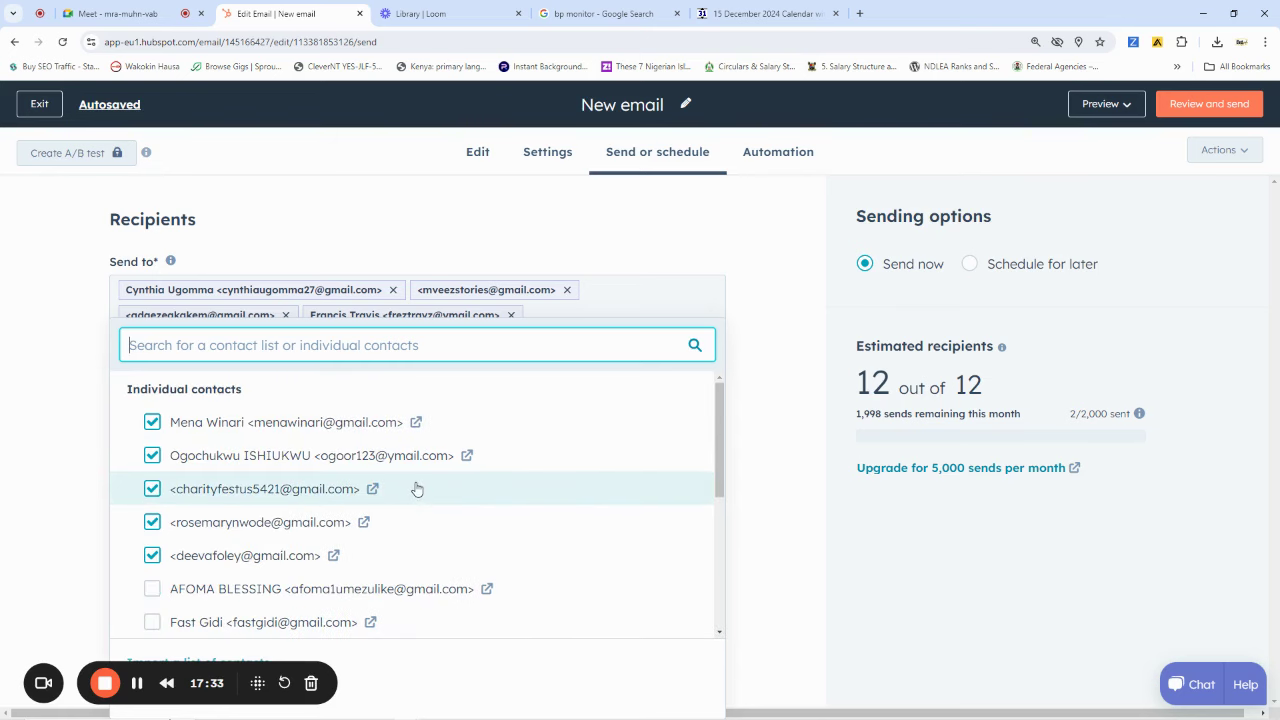
scroll(411, 486, "down", 5)
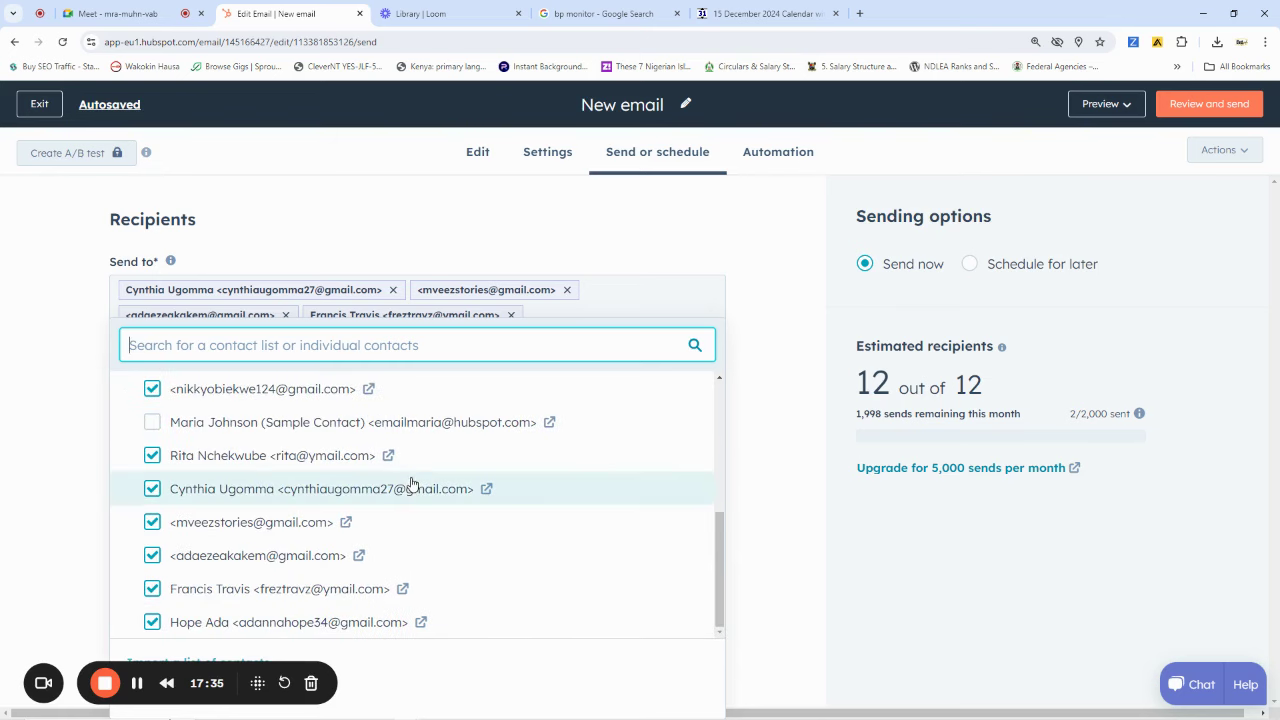
left_click(430, 13)
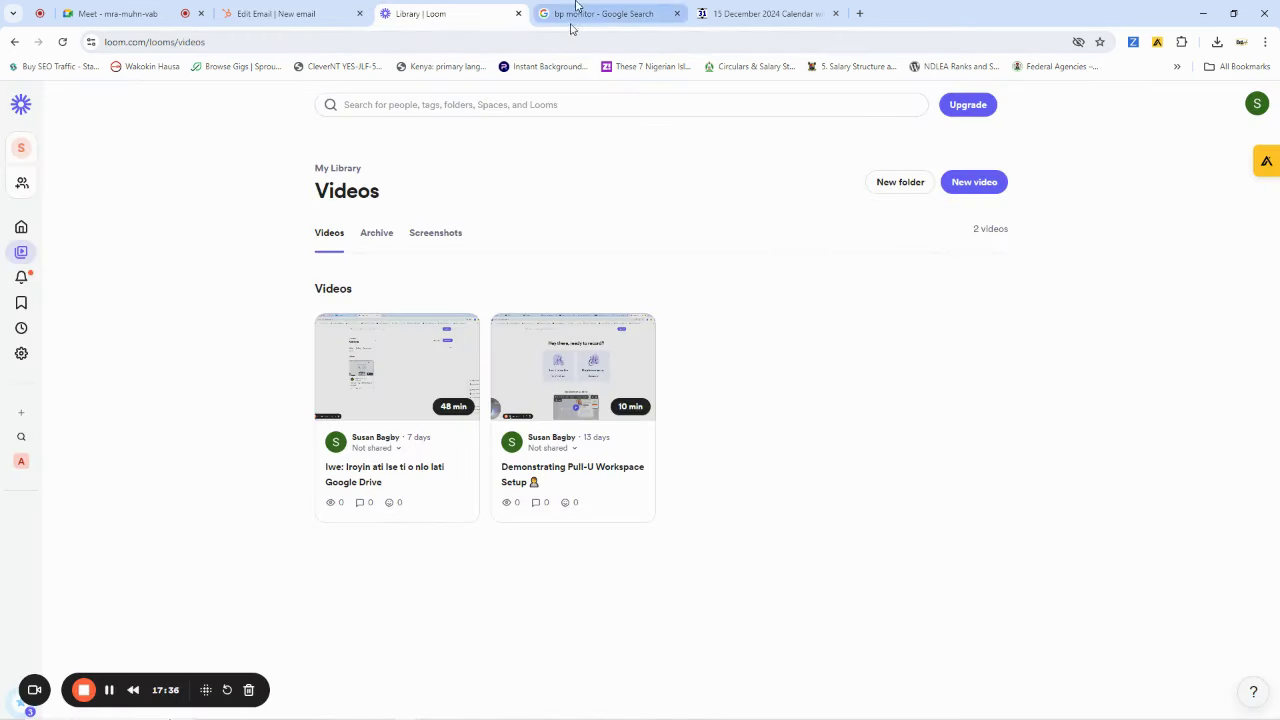
Load the HubSpot website by entering 'hubspot' in the address bar
left_click(600, 13)
left_click(570, 40)
type("hubspot.com")
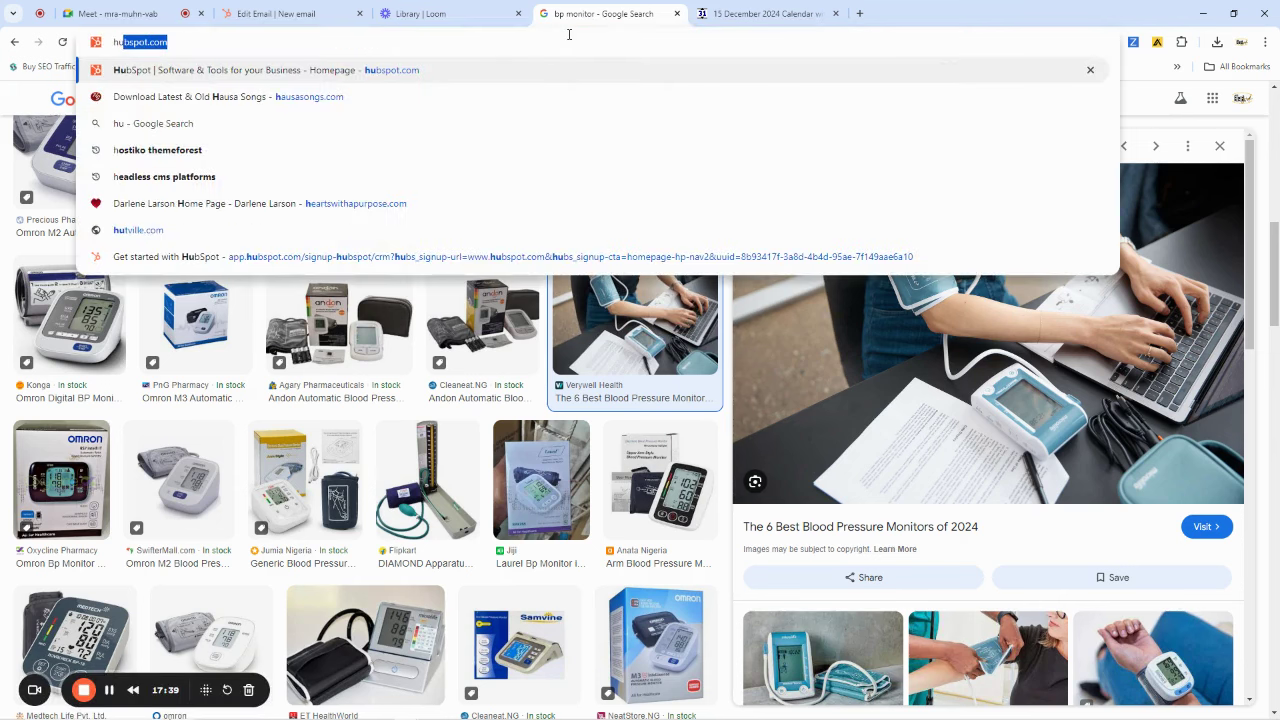
key("Return")
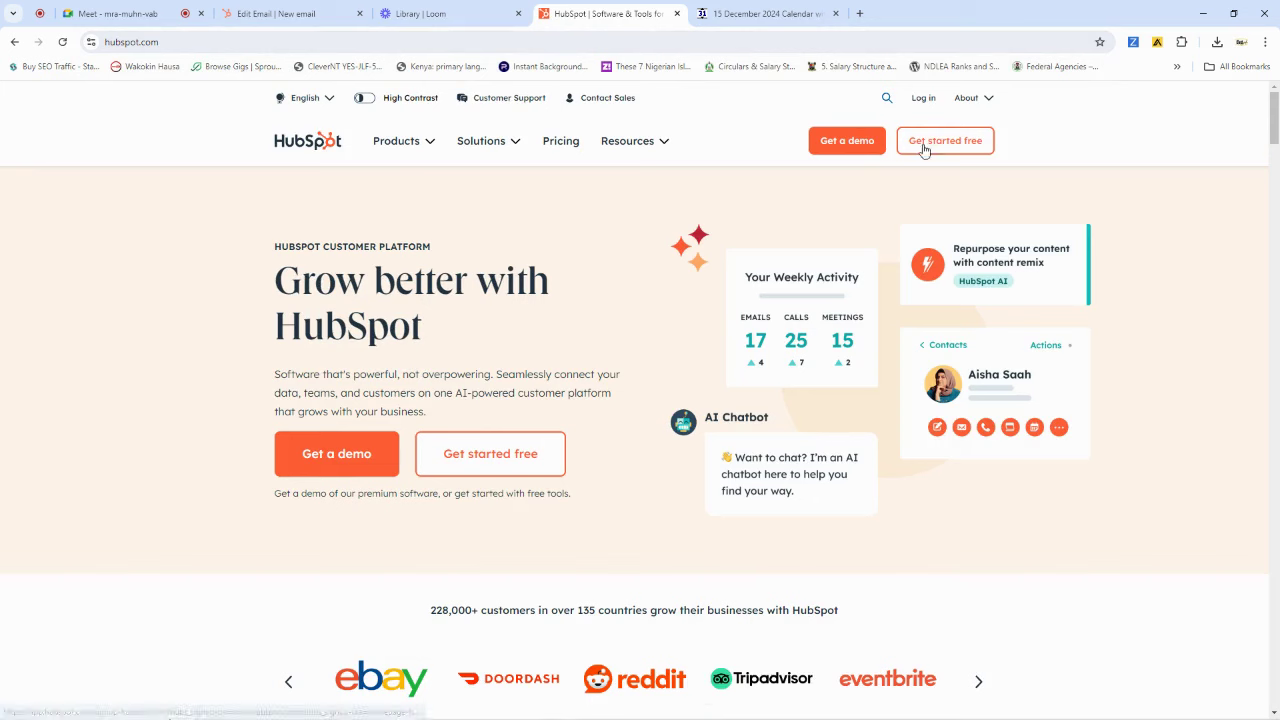
Continue into the existing Afomalytics account and open CRM Contacts
left_click(489, 461)
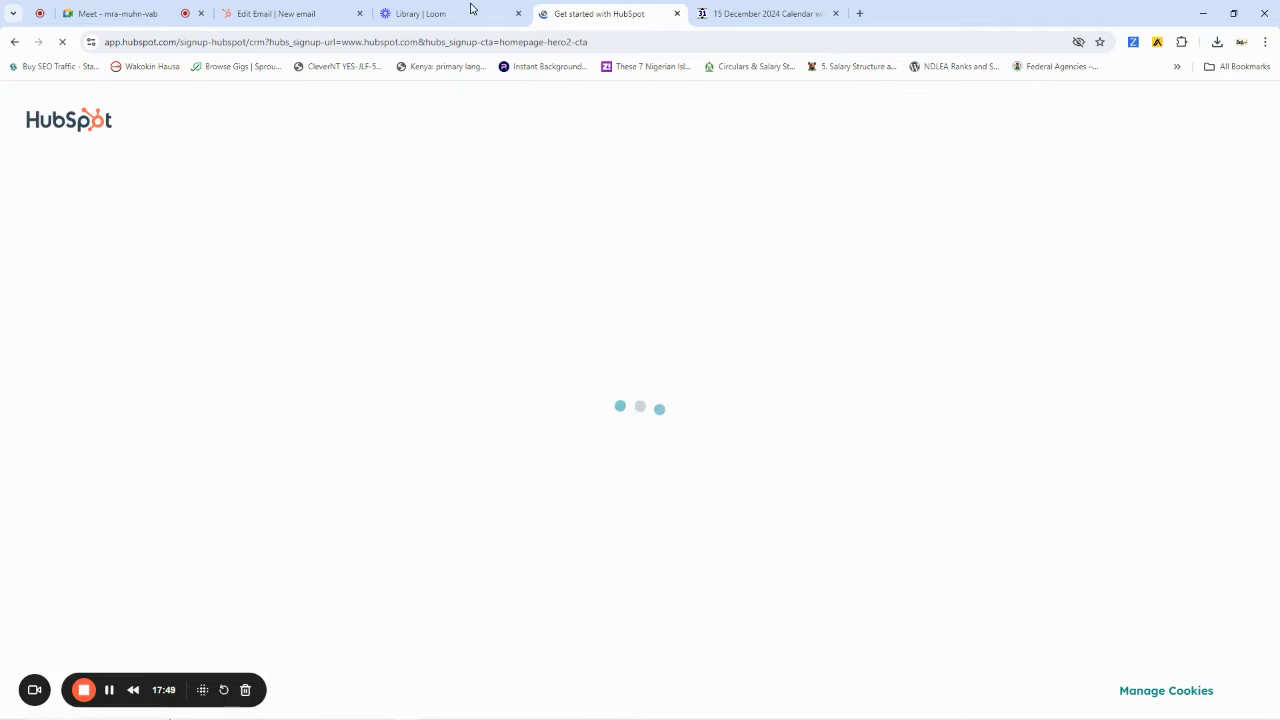
left_click(637, 498)
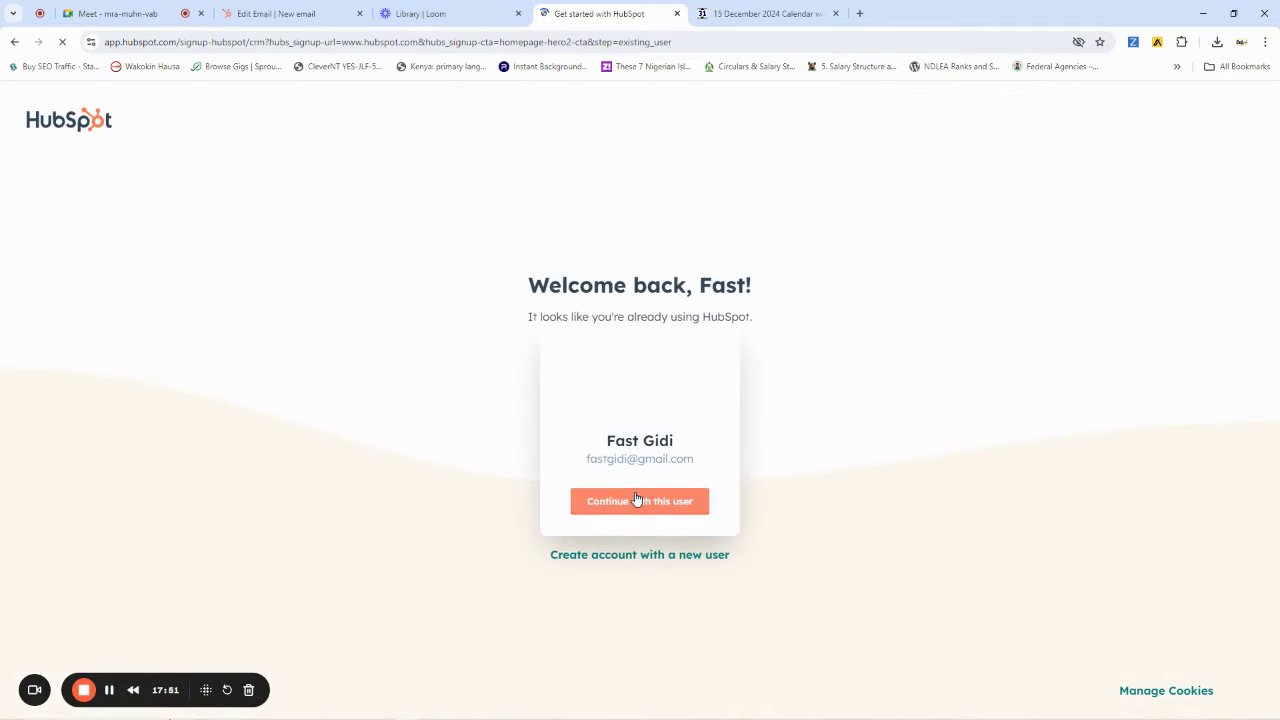
left_click(634, 494)
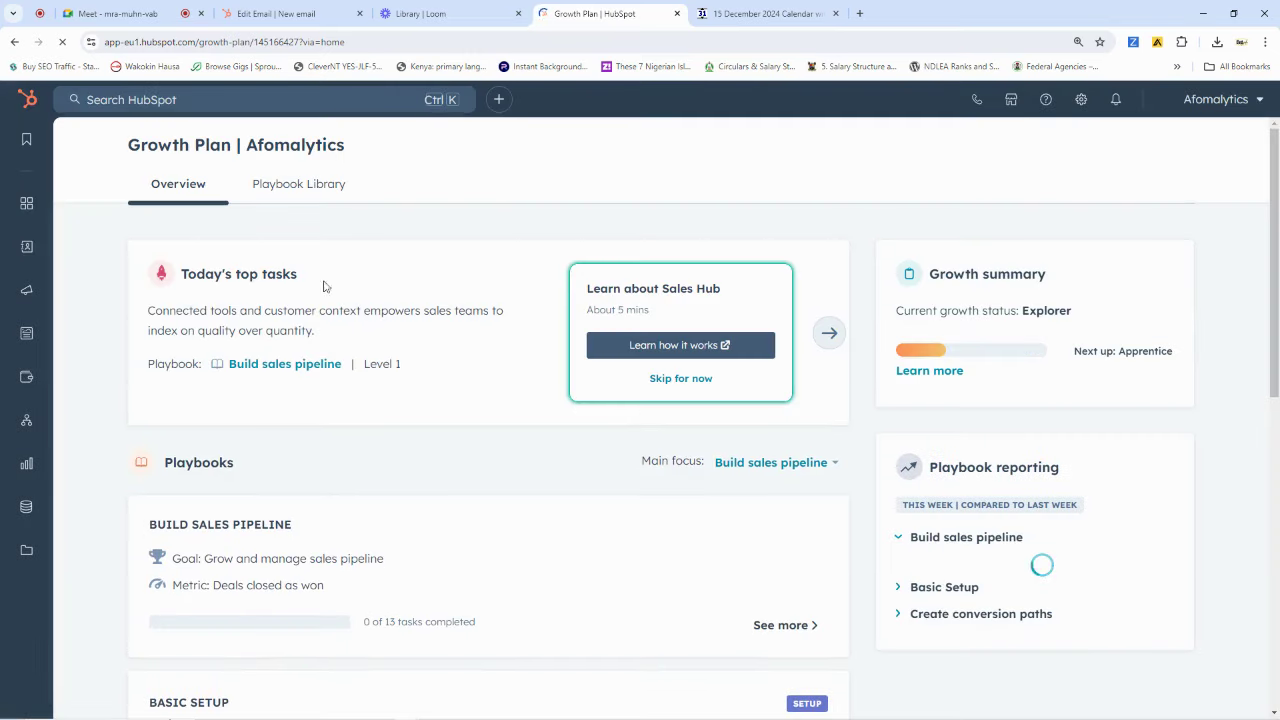
mouse_move(62, 249)
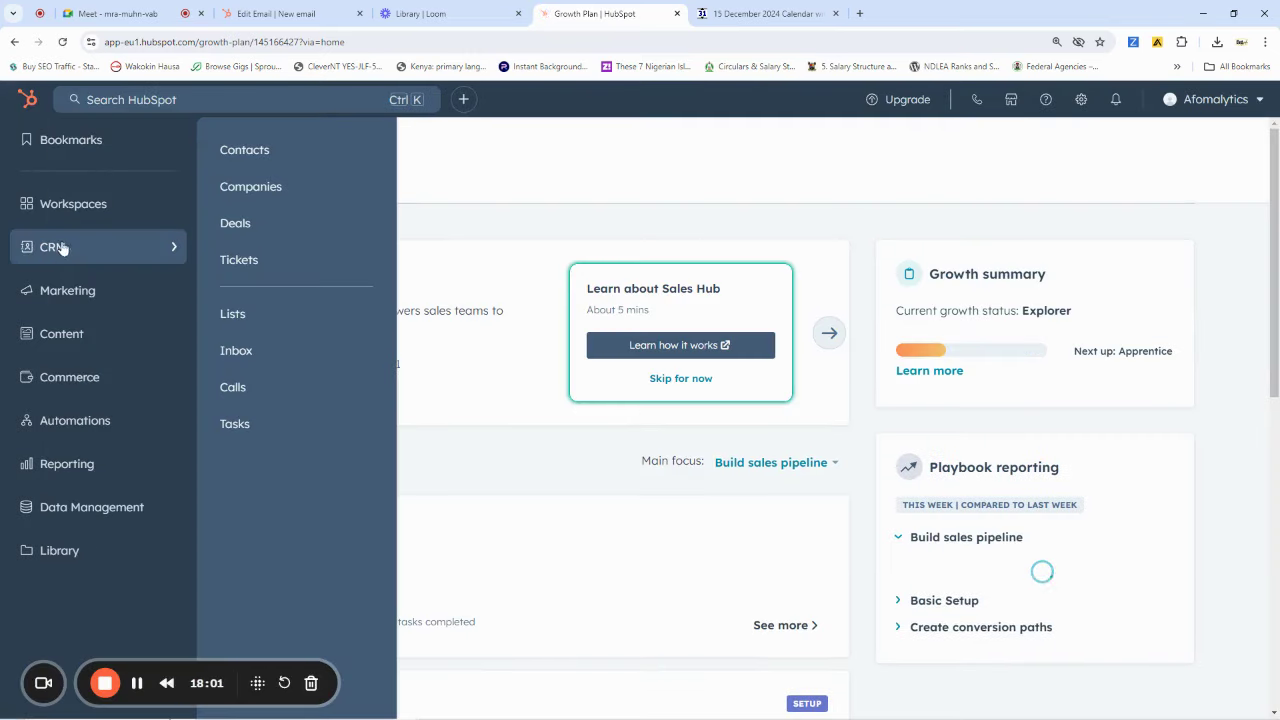
left_click(266, 157)
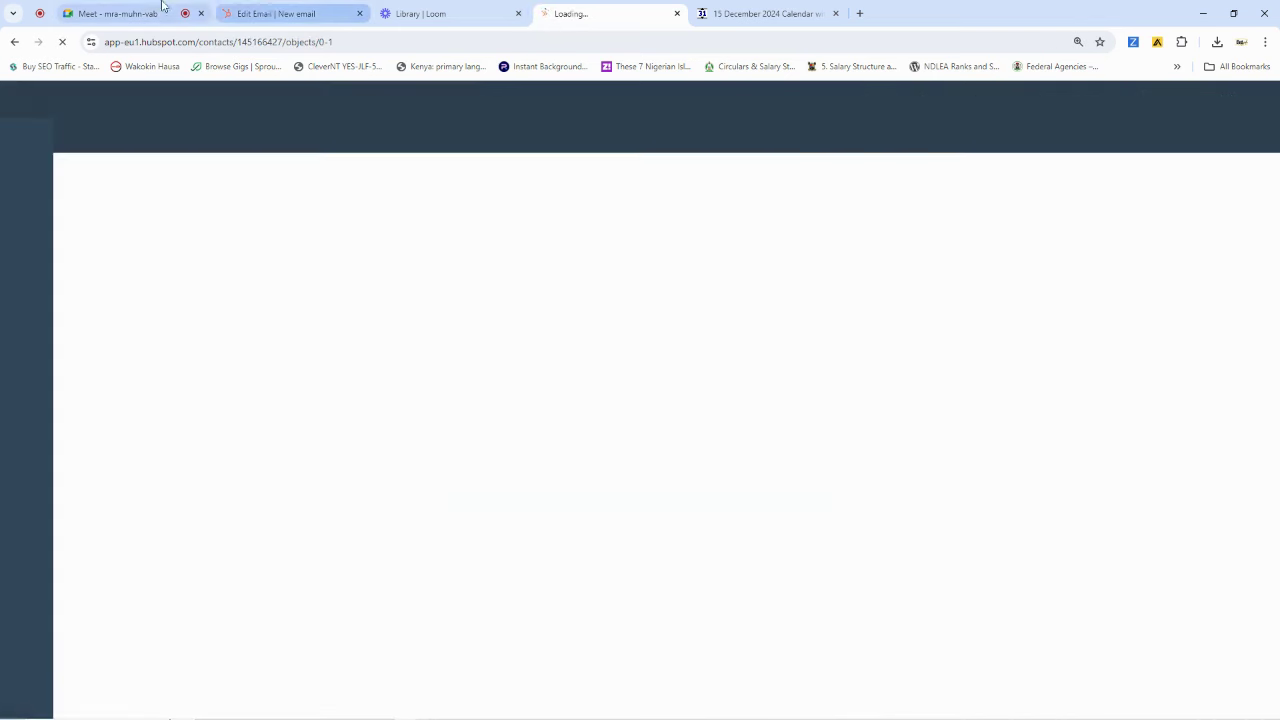
Select a participant's e-mail address in the Google Meet chat, then return to HubSpot Contacts
left_click(196, 14)
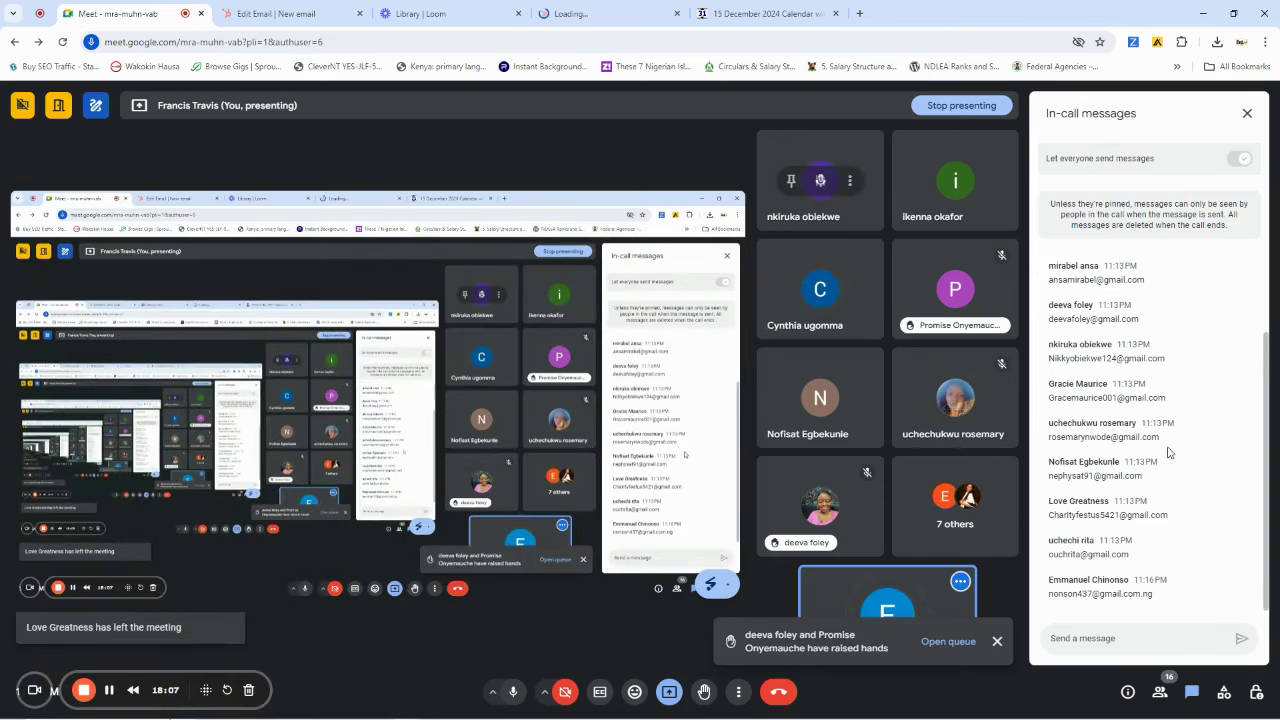
scroll(1141, 360, "up", 1)
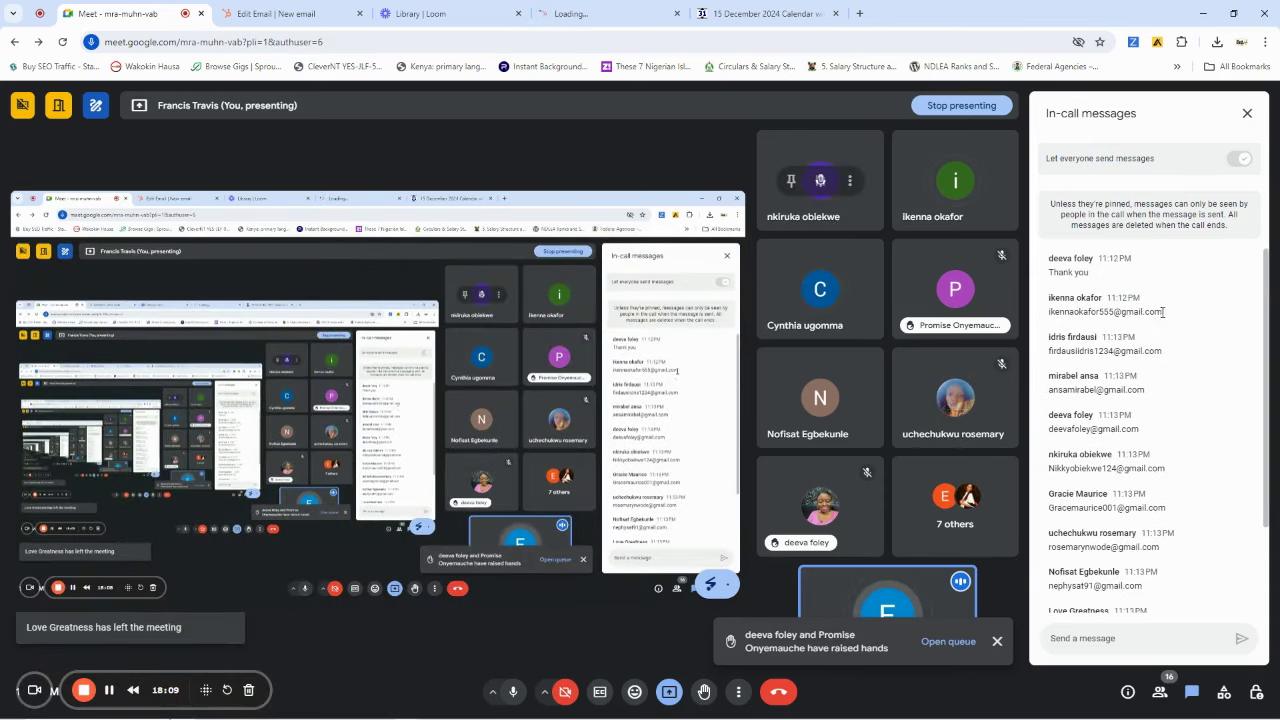
left_click_drag(1164, 312, 1048, 312)
key("ctrl+c")
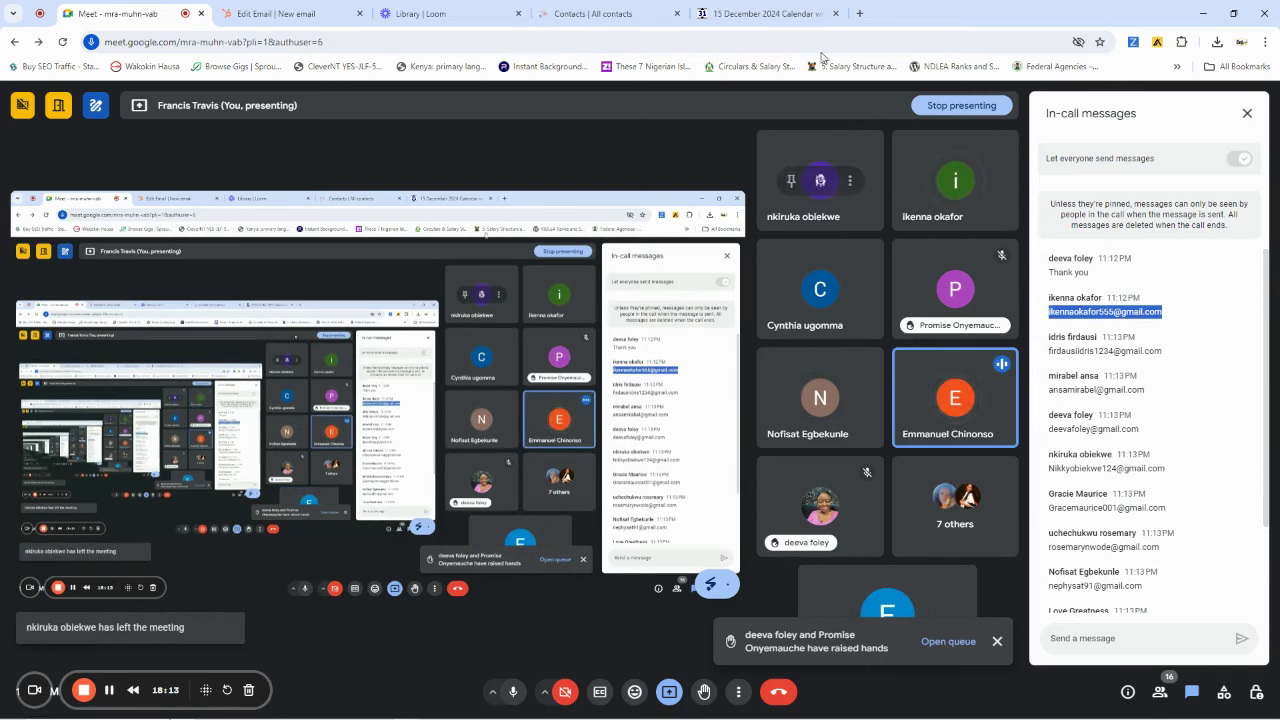
left_click(626, 13)
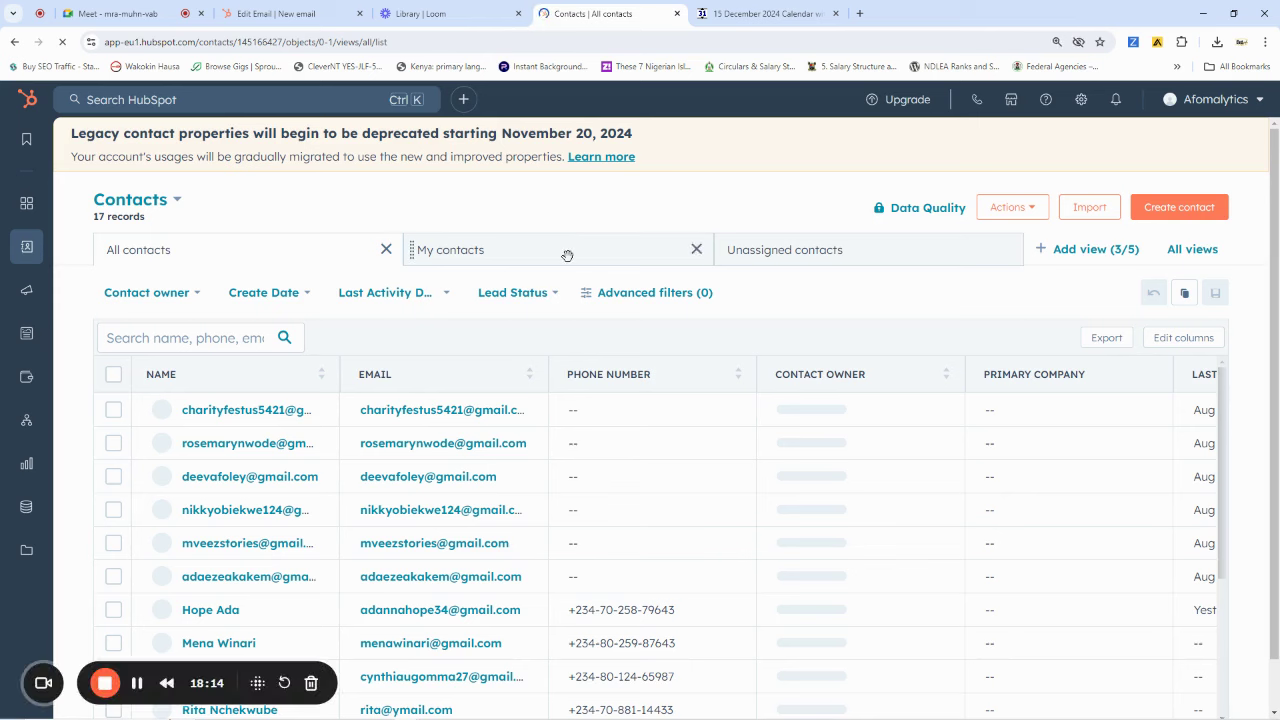
Create a contact with the pasted e-mail and the participant's first and last names, then begin the phone number
left_click(1178, 207)
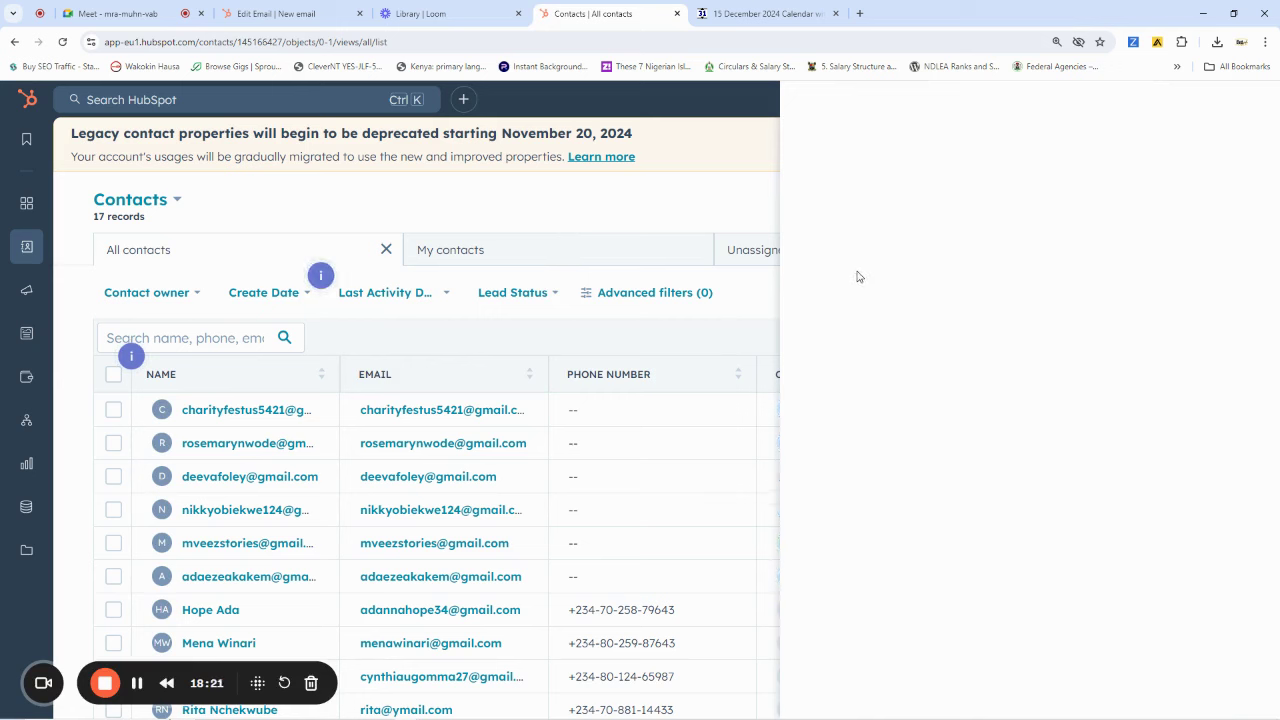
left_click(876, 237)
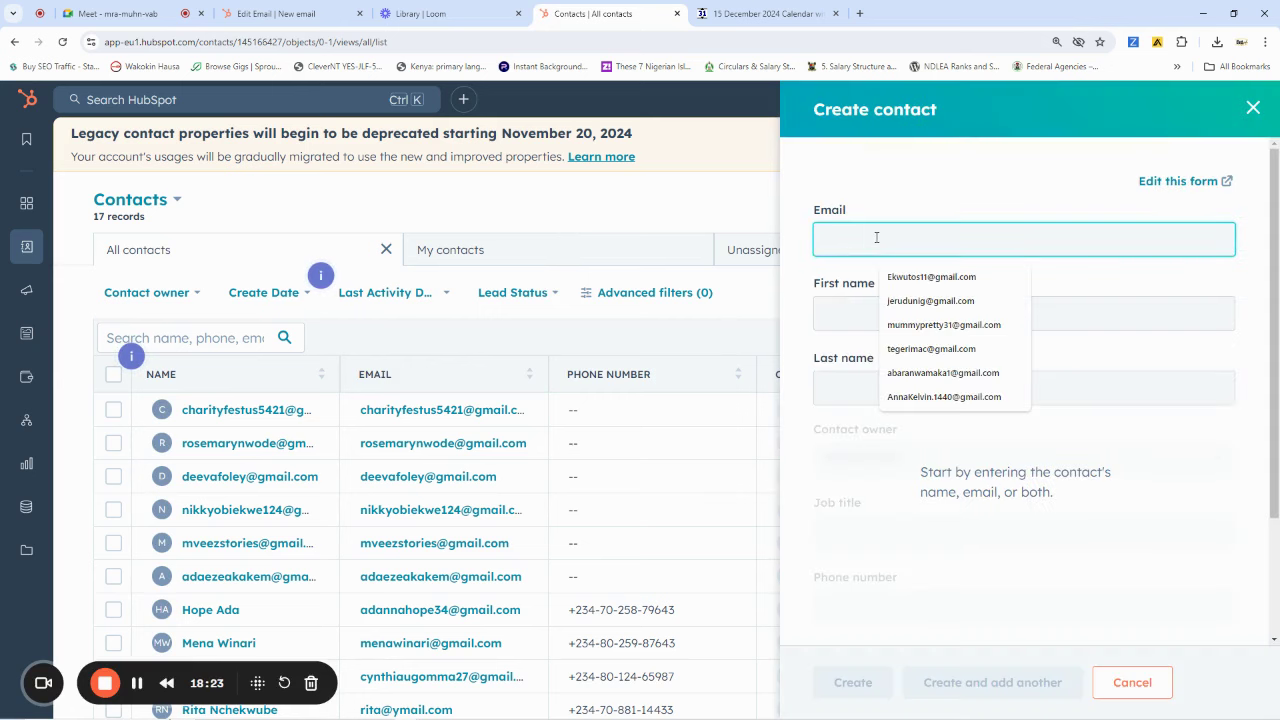
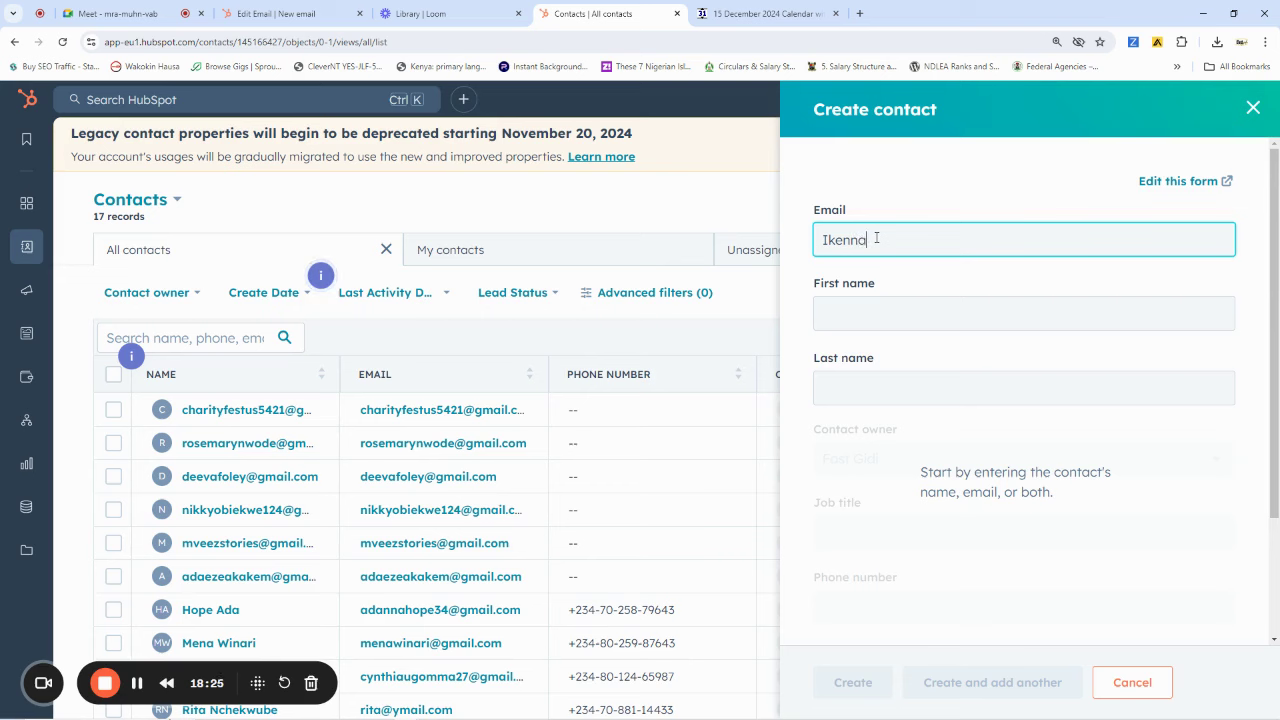
key("ctrl+a")
key("ctrl+v")
left_click(873, 308)
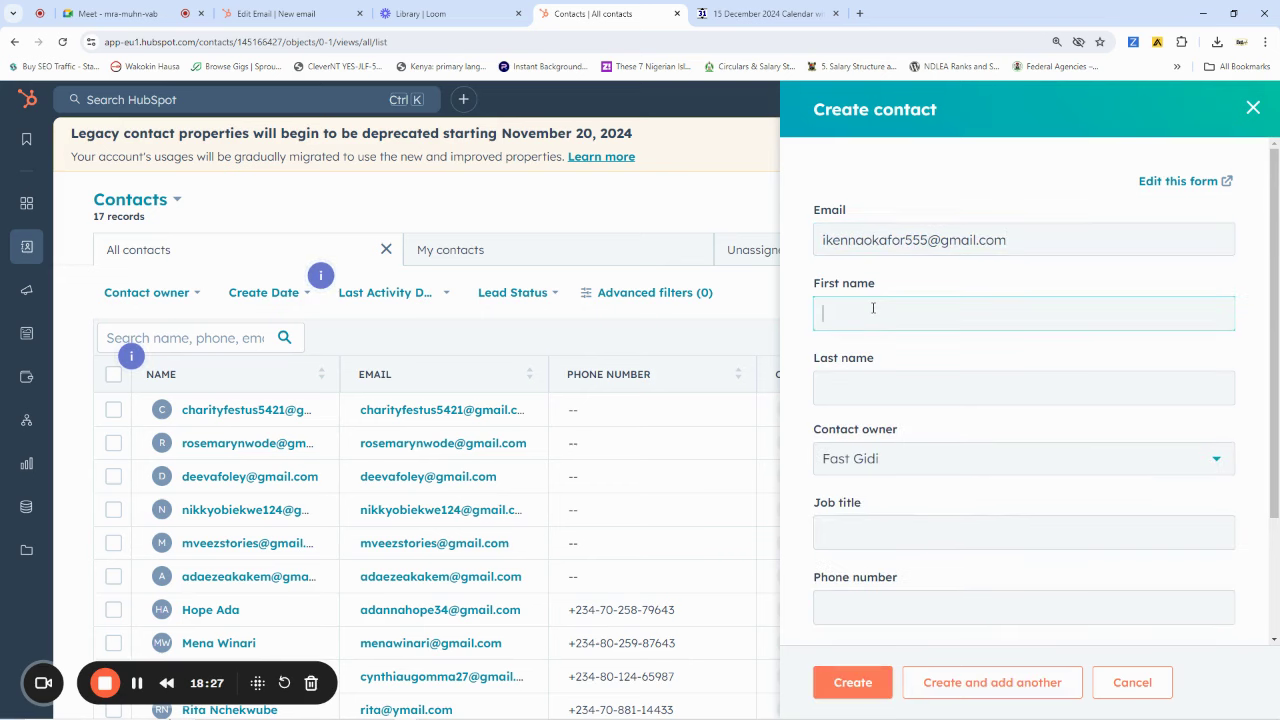
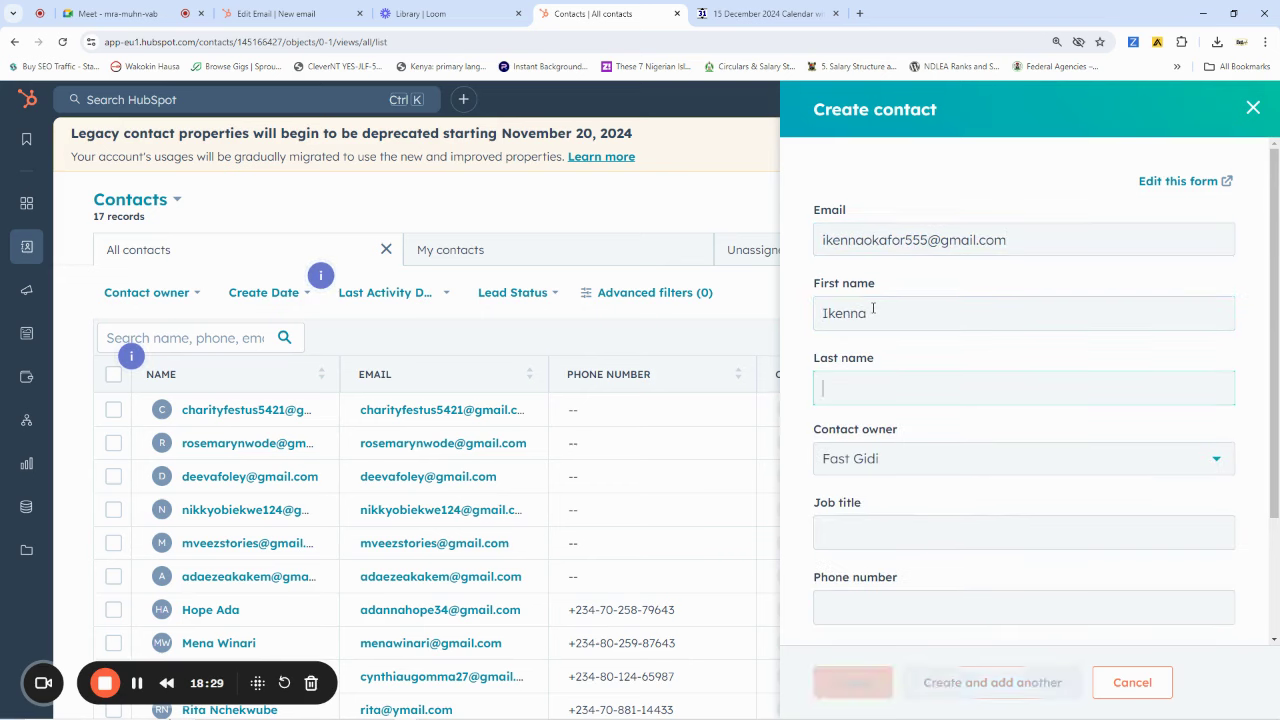
key("Tab")
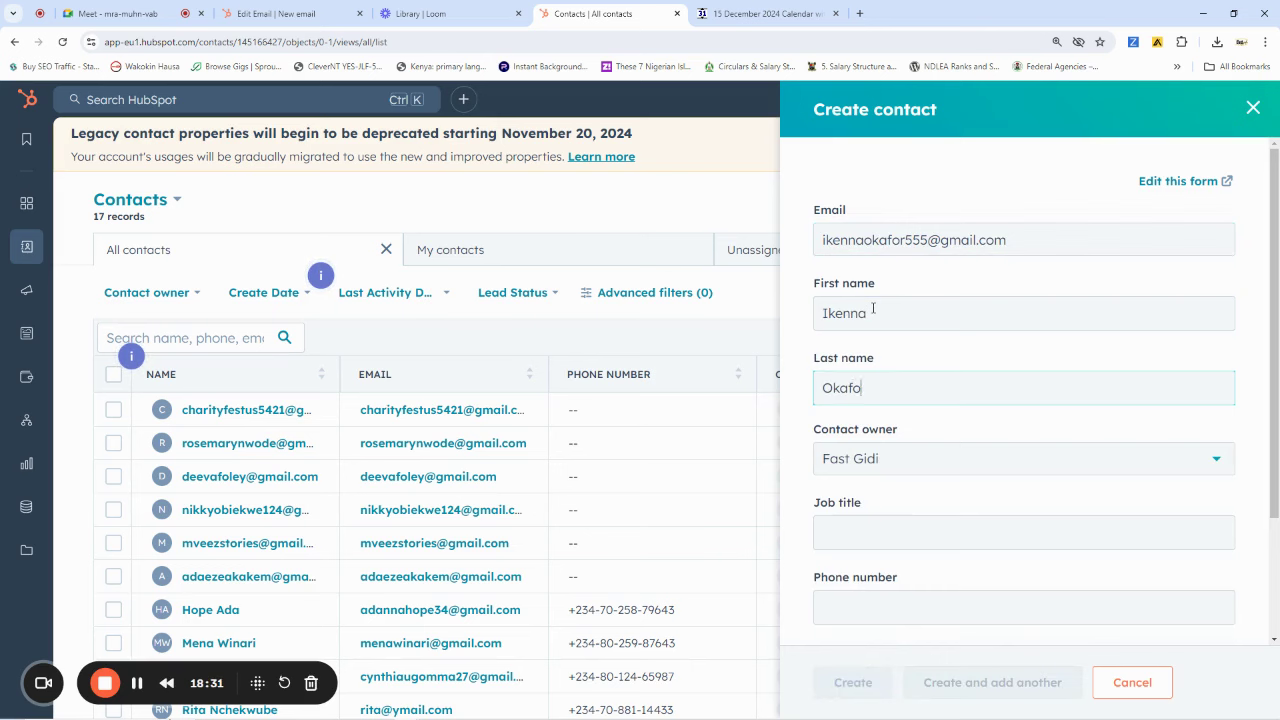
scroll(966, 500, "down", 2)
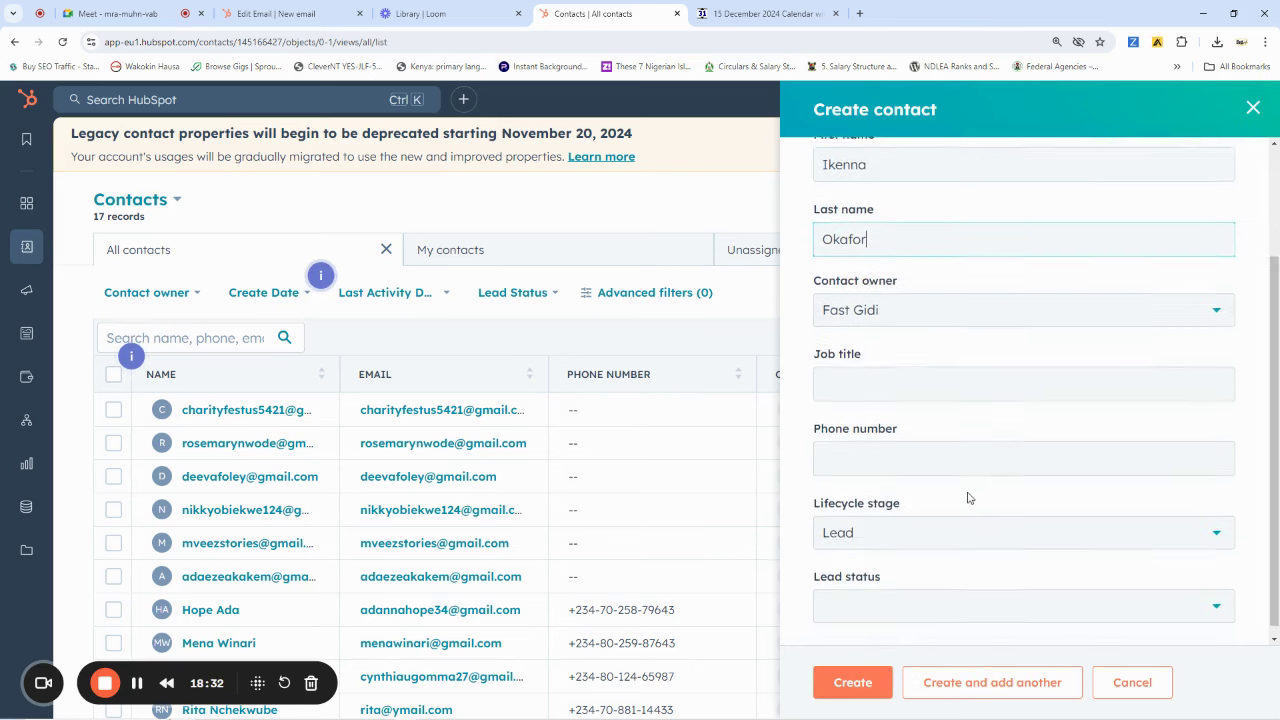
left_click(897, 451)
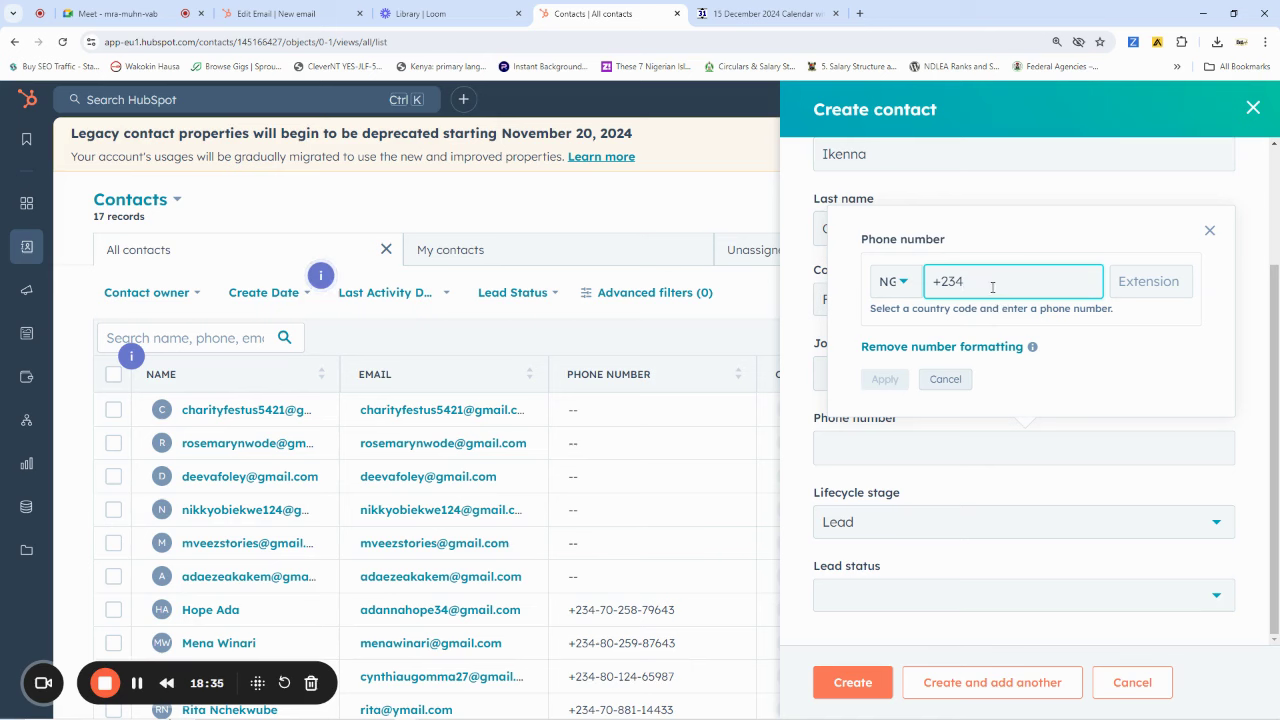